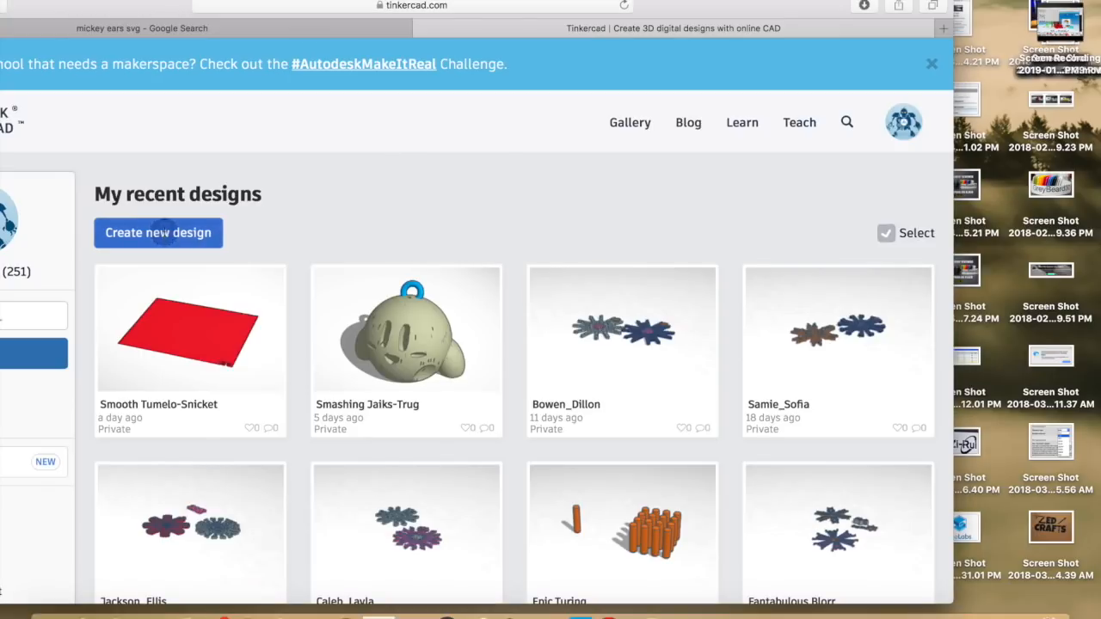
Start a new blank Tinkercad design and name it BedSkirt
click(186, 238)
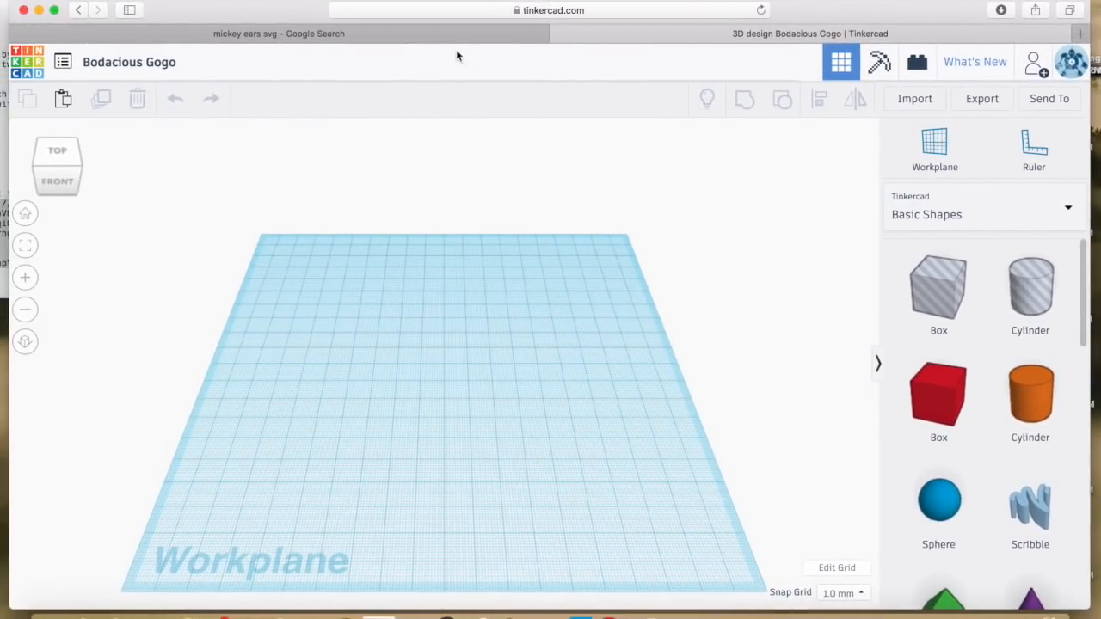
click(142, 62)
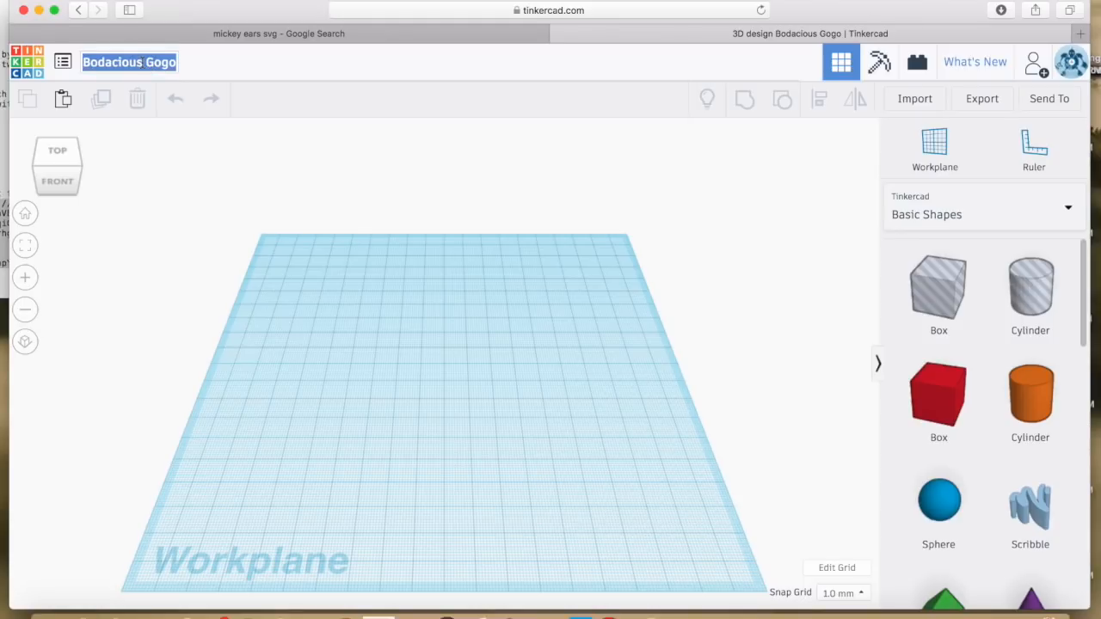
text(BedSkir)
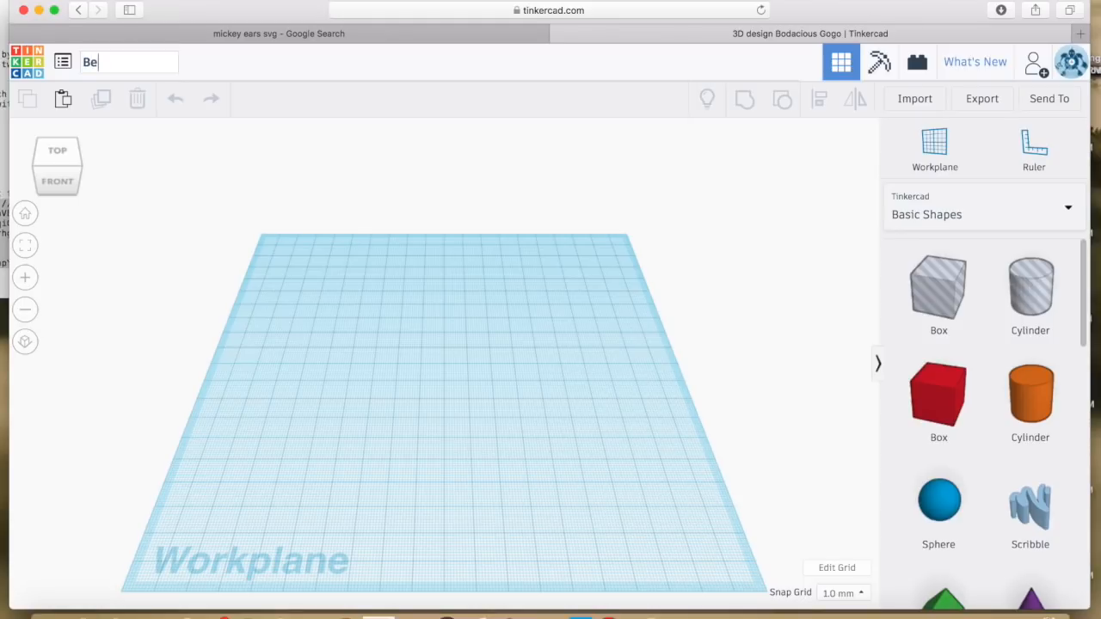
text(t)
key(Return)
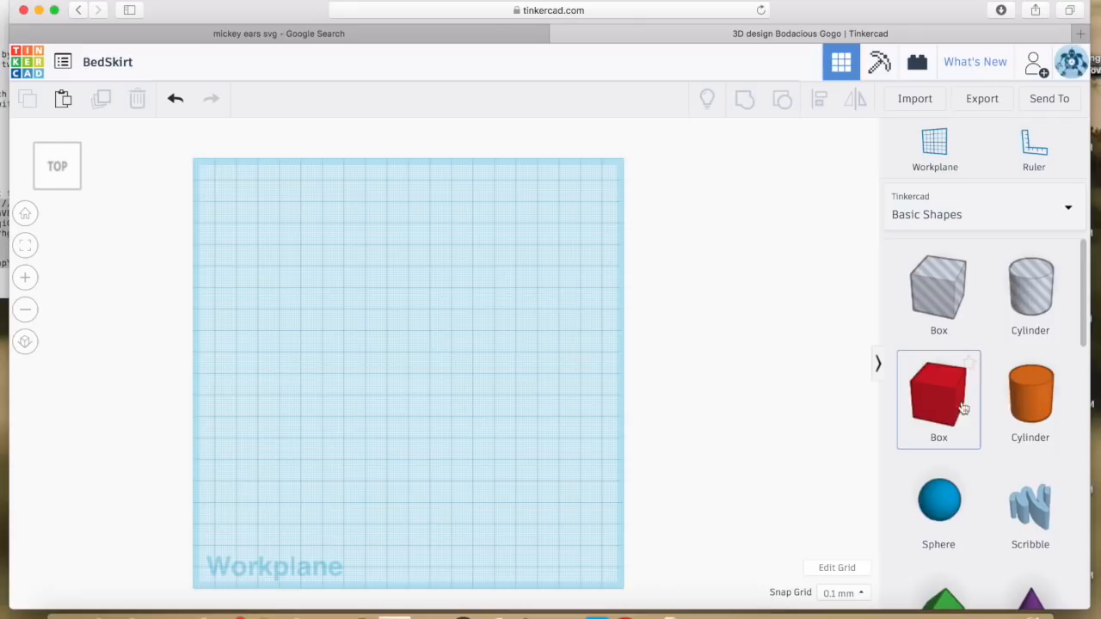
Place a red 20 mm Box at the workplane's top-left corner and edit its length value
drag(941, 398, 221, 195)
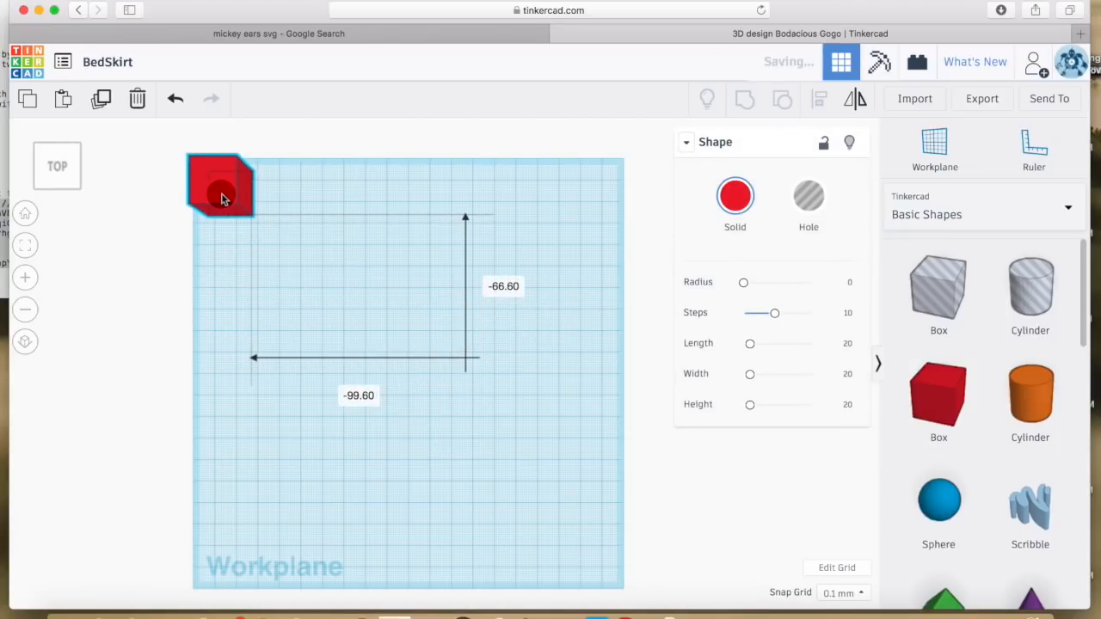
scroll(250, 228, down, 2)
click(256, 312)
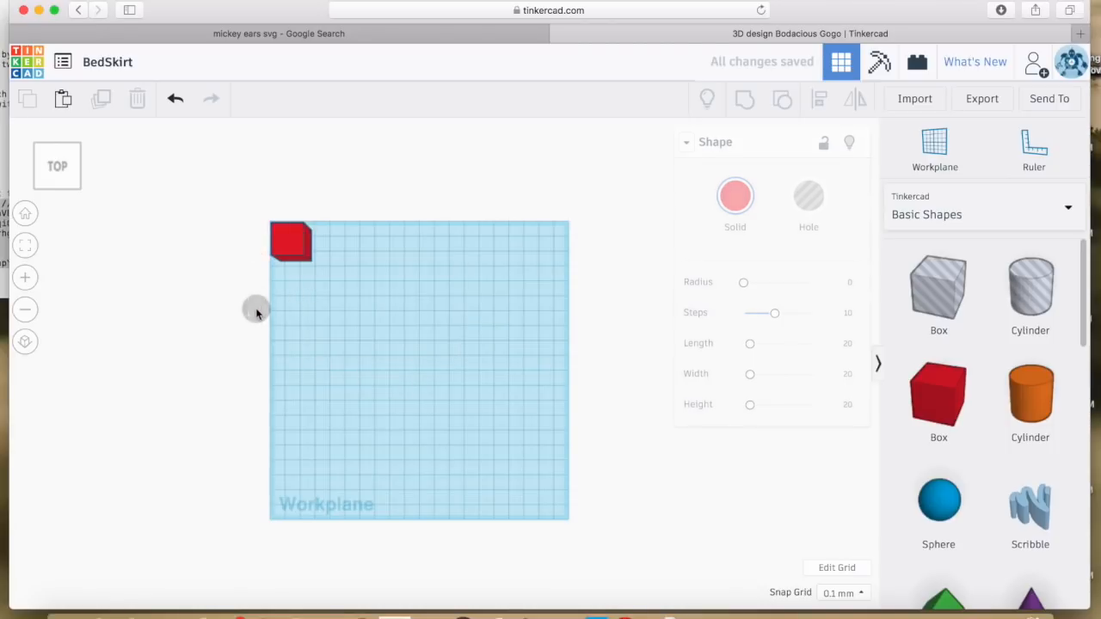
click(305, 251)
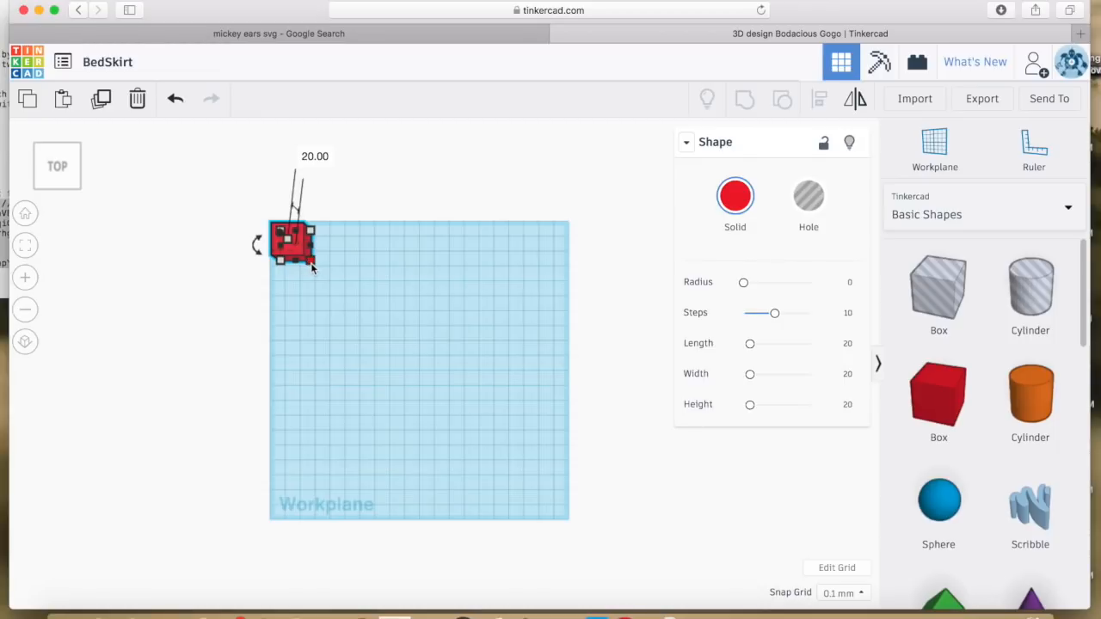
mouse_move(312, 268)
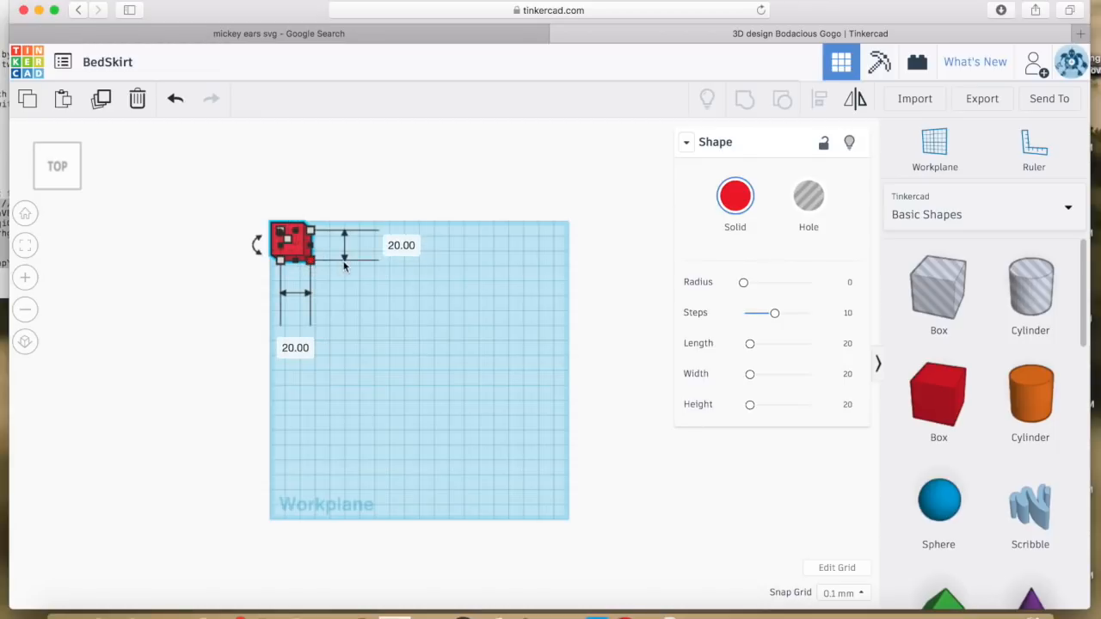
click(393, 248)
click(398, 246)
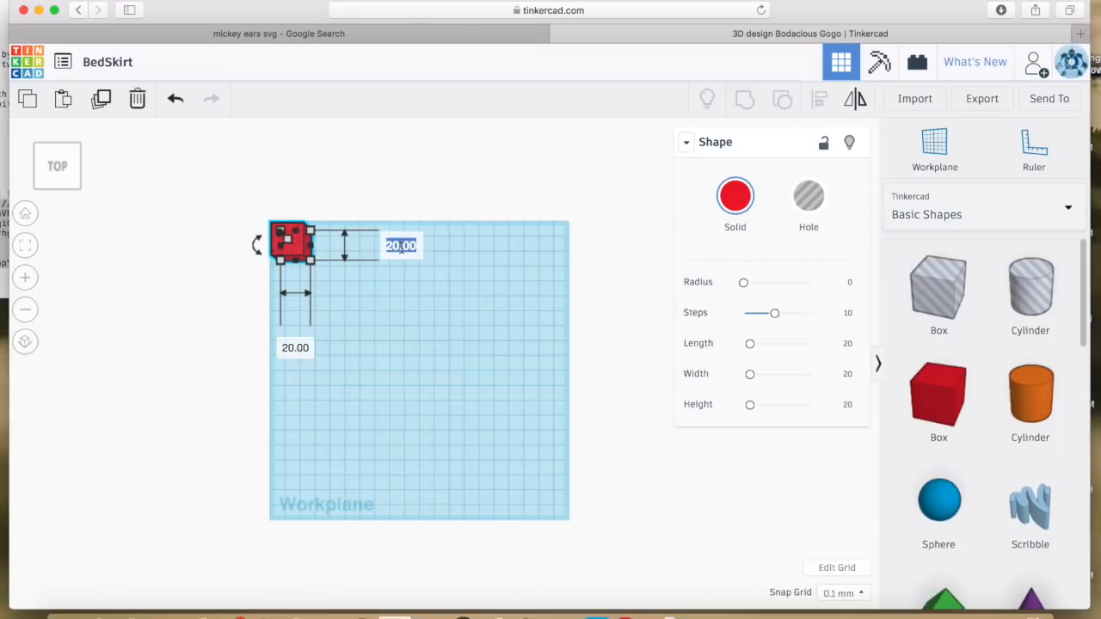
Resize the box to 208 mm length and 248 mm width
text(208)
key(Return)
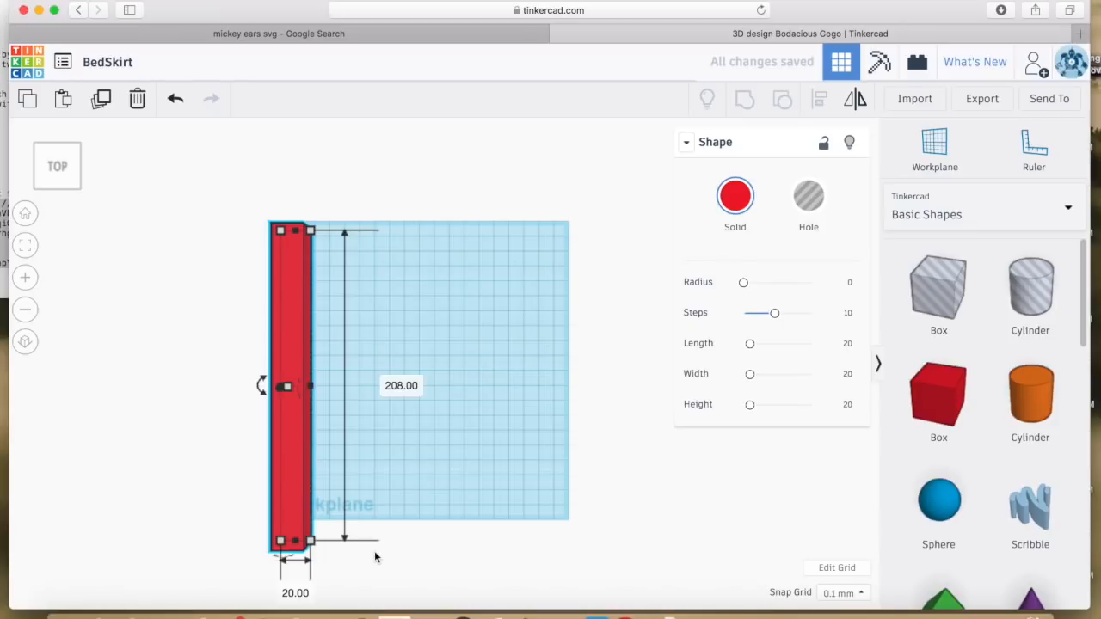
scroll(374, 556, down, 5)
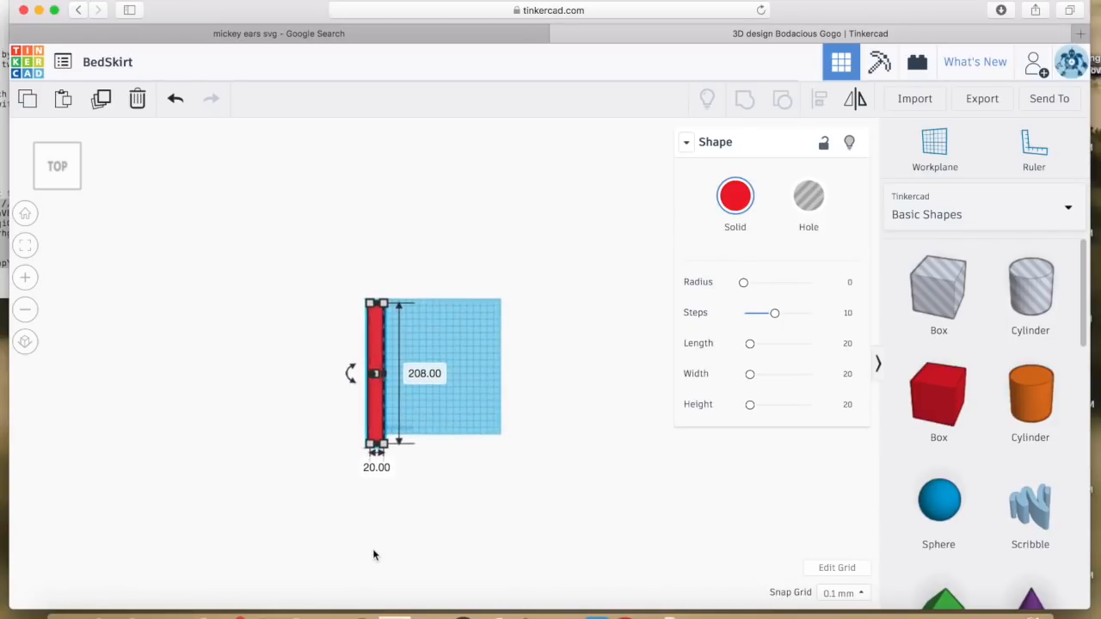
scroll(374, 556, up, 3)
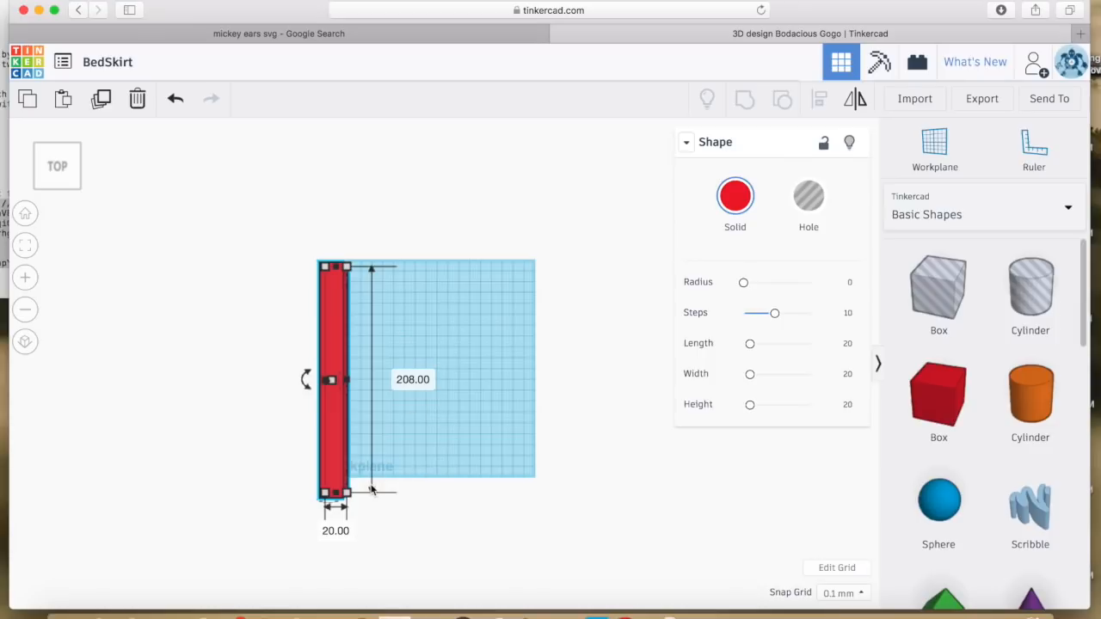
click(337, 531)
text(248)
key(Return)
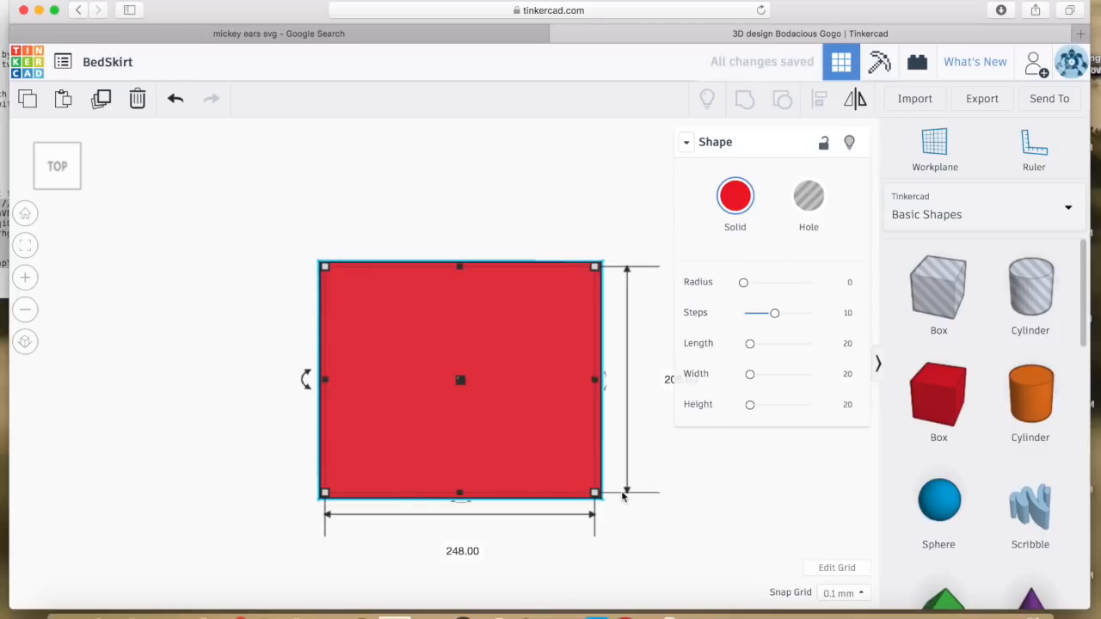
scroll(616, 491, down, 5)
scroll(594, 486, up, 4)
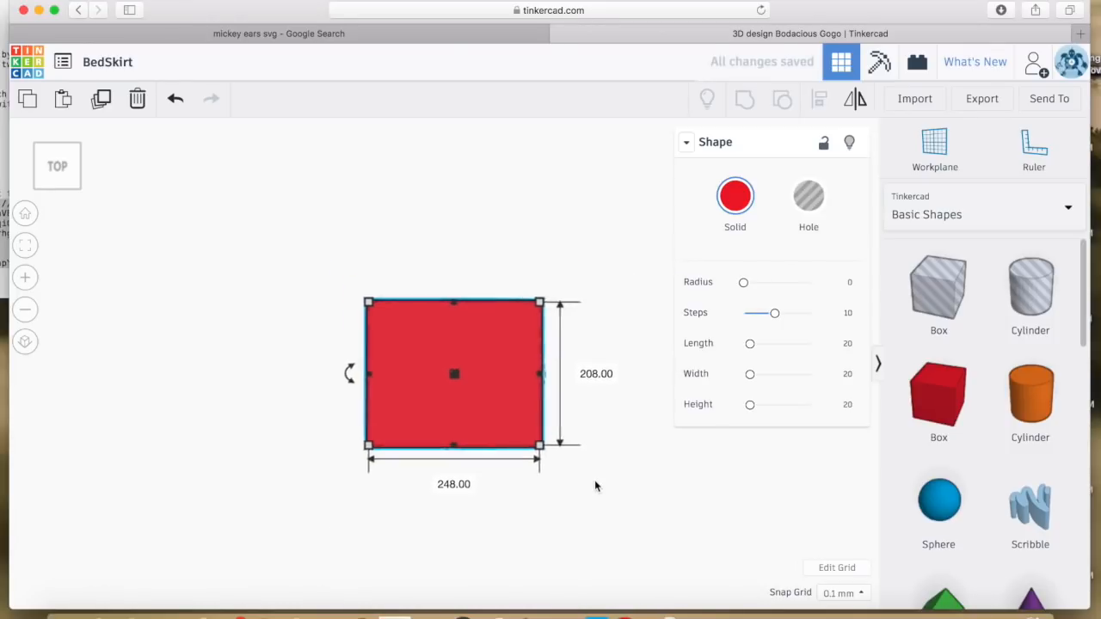
right_drag(643, 541, 632, 423)
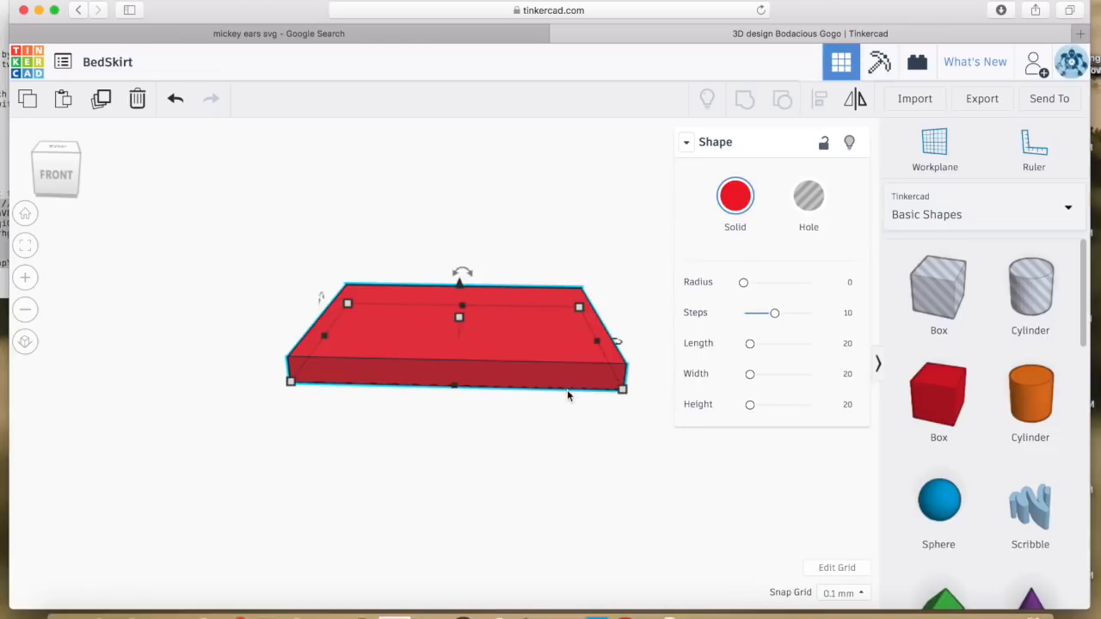
Set the box height to 0.2 mm to make a thin plate
scroll(567, 390, up, 2)
scroll(567, 390, down, 1)
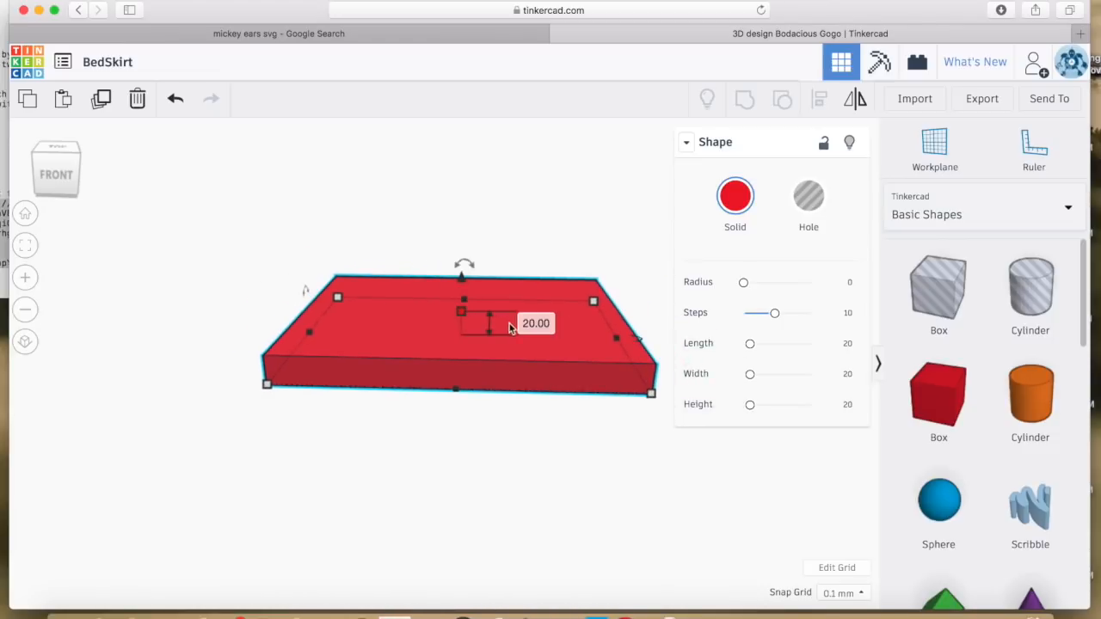
click(536, 323)
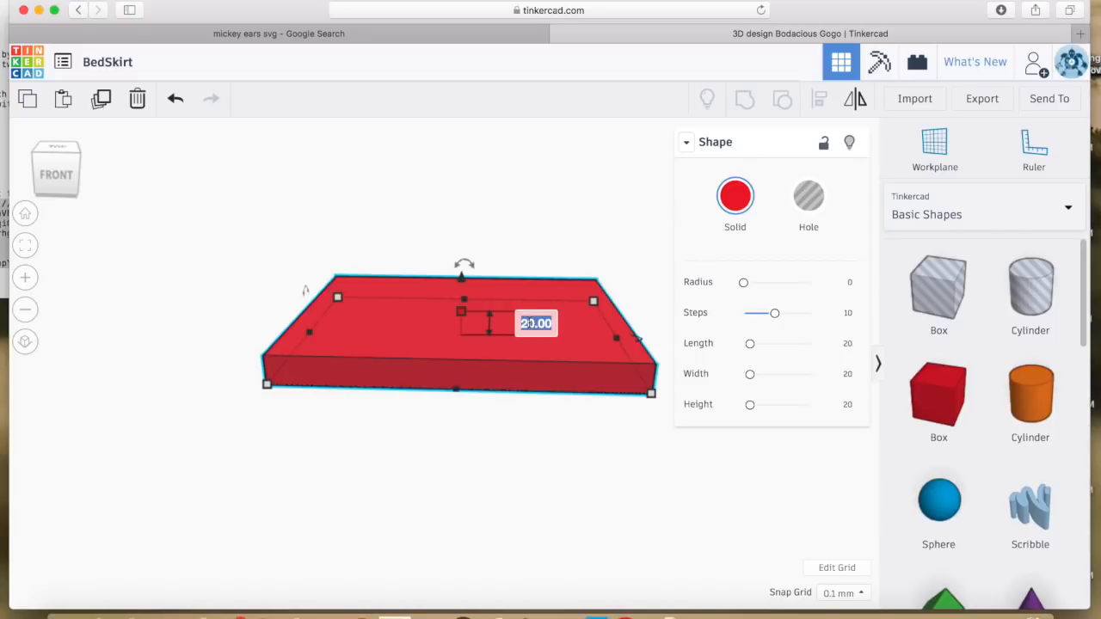
text(0.2)
key(Return)
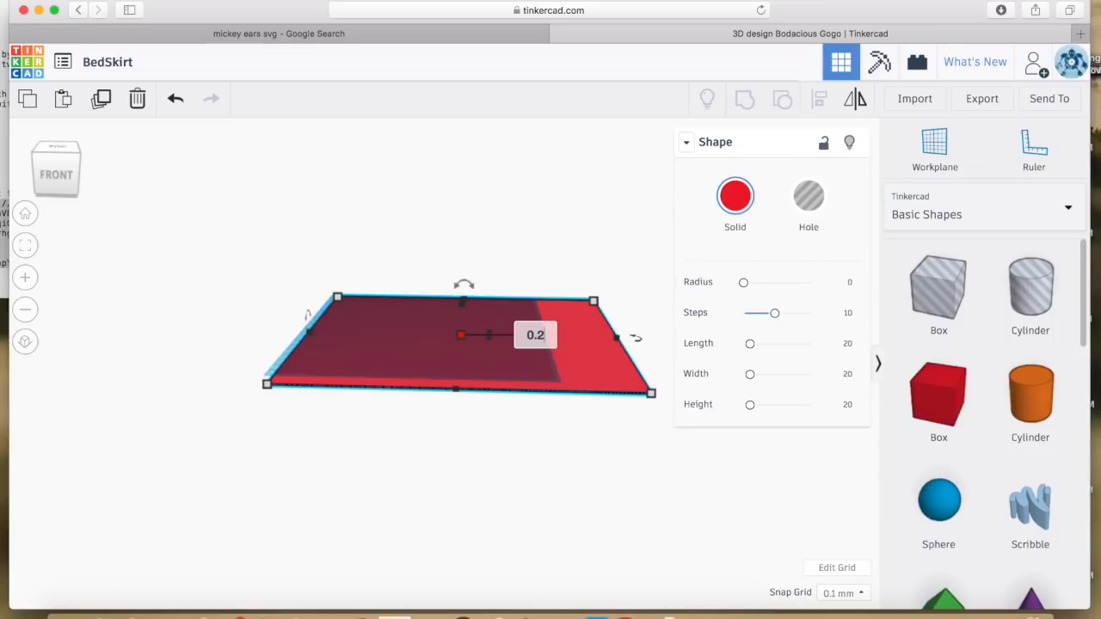
key(Return)
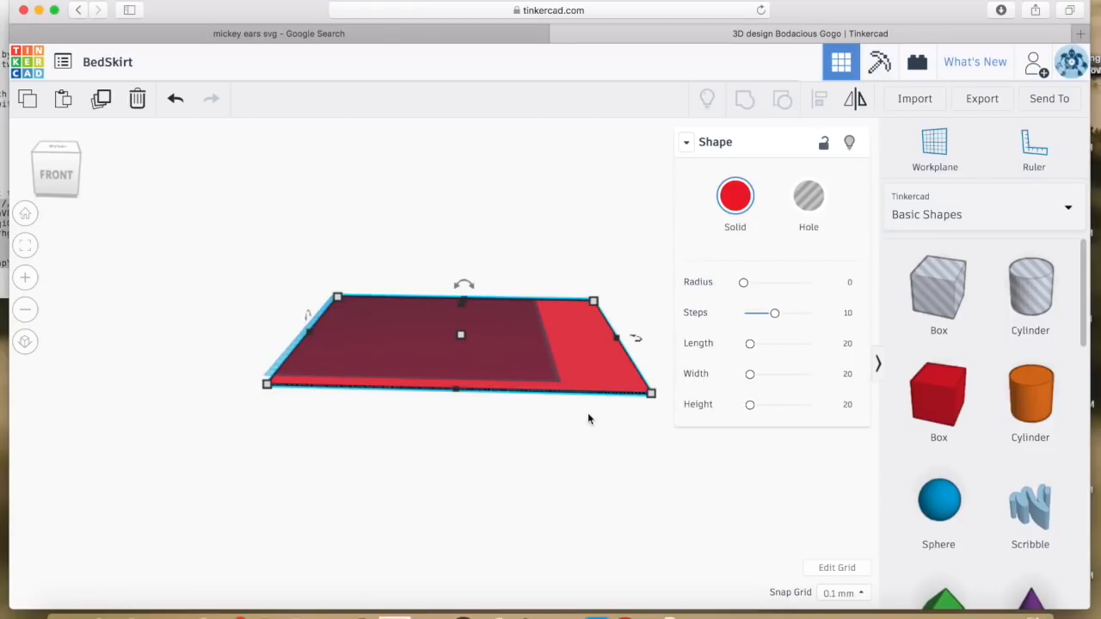
Shift the plate slightly sideways, deselect it and return to a top-down view
drag(575, 350, 543, 353)
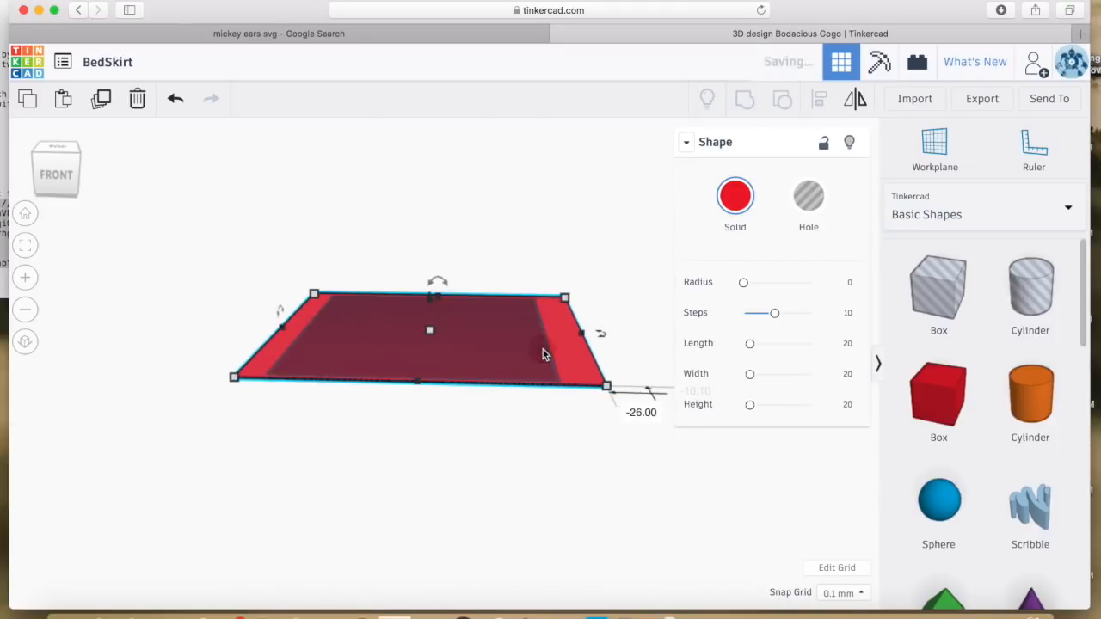
click(542, 413)
right_drag(534, 418, 559, 502)
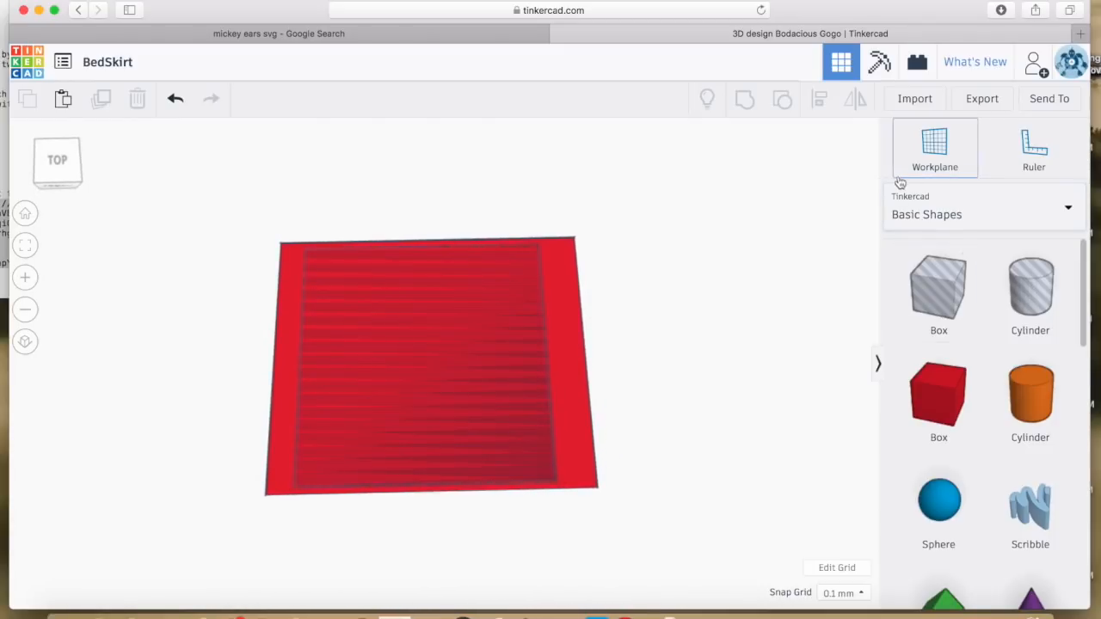
Switch the library to Text and numbers and place a G and a B on the plate
click(952, 213)
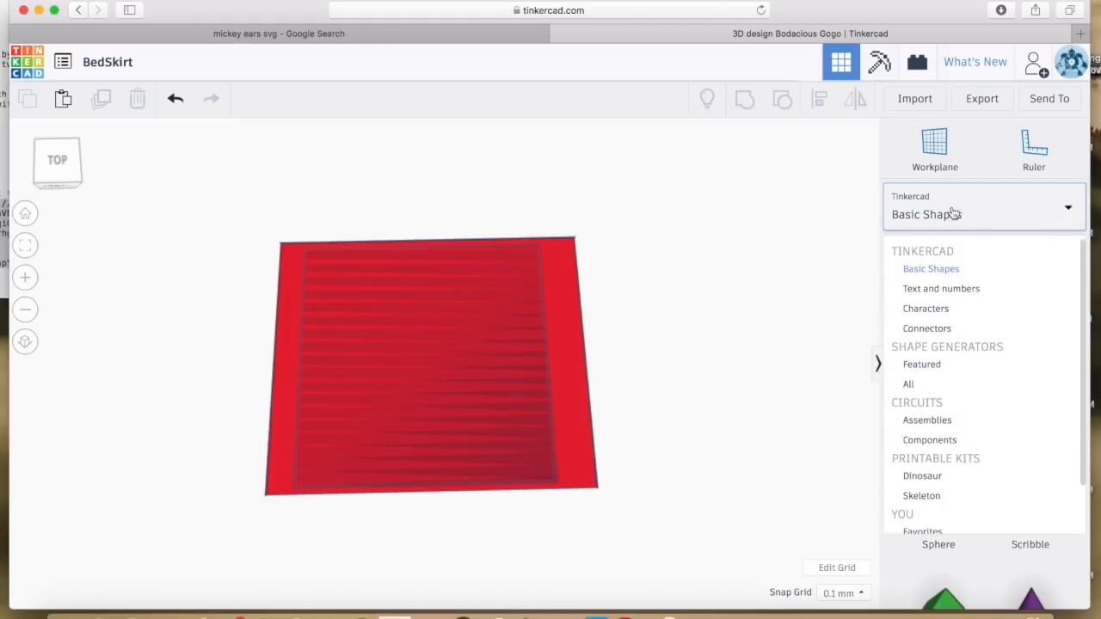
click(966, 291)
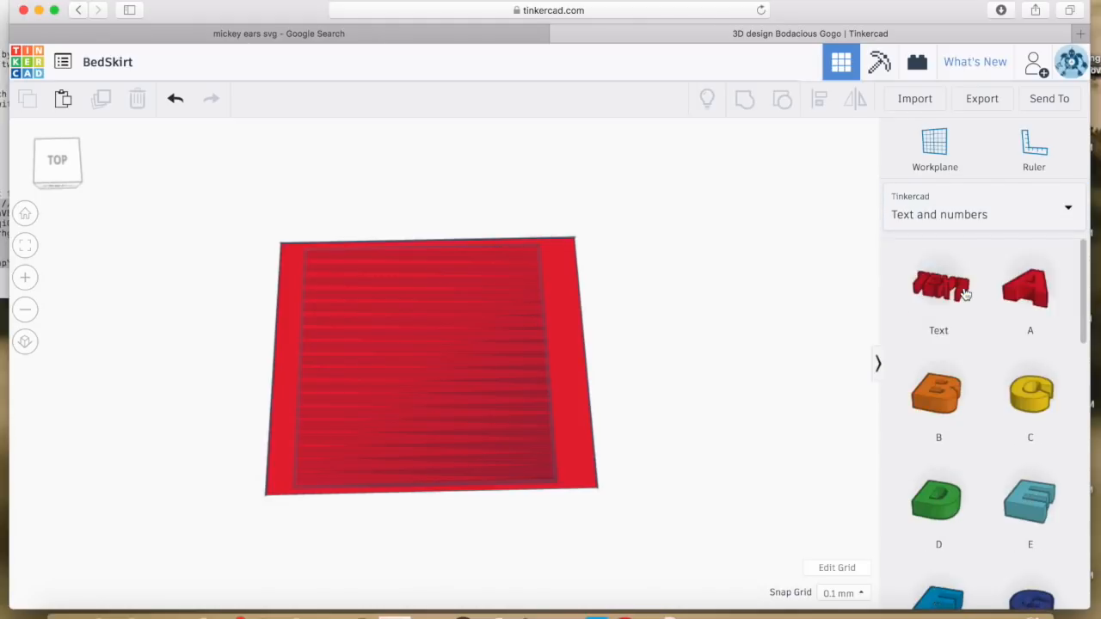
scroll(998, 409, down, 4)
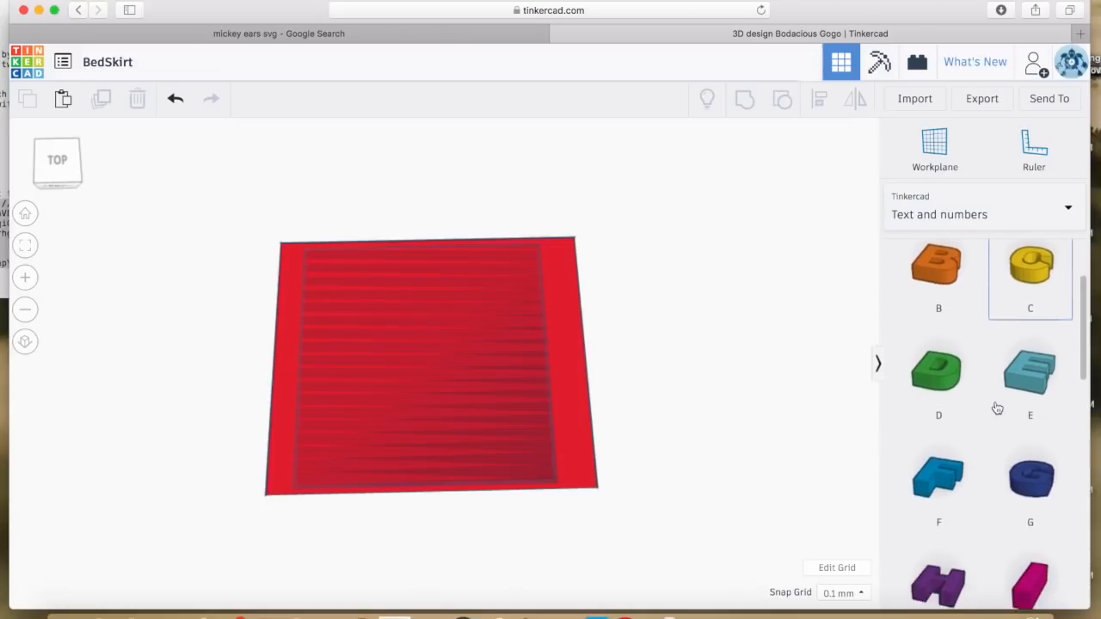
drag(1024, 400, 535, 484)
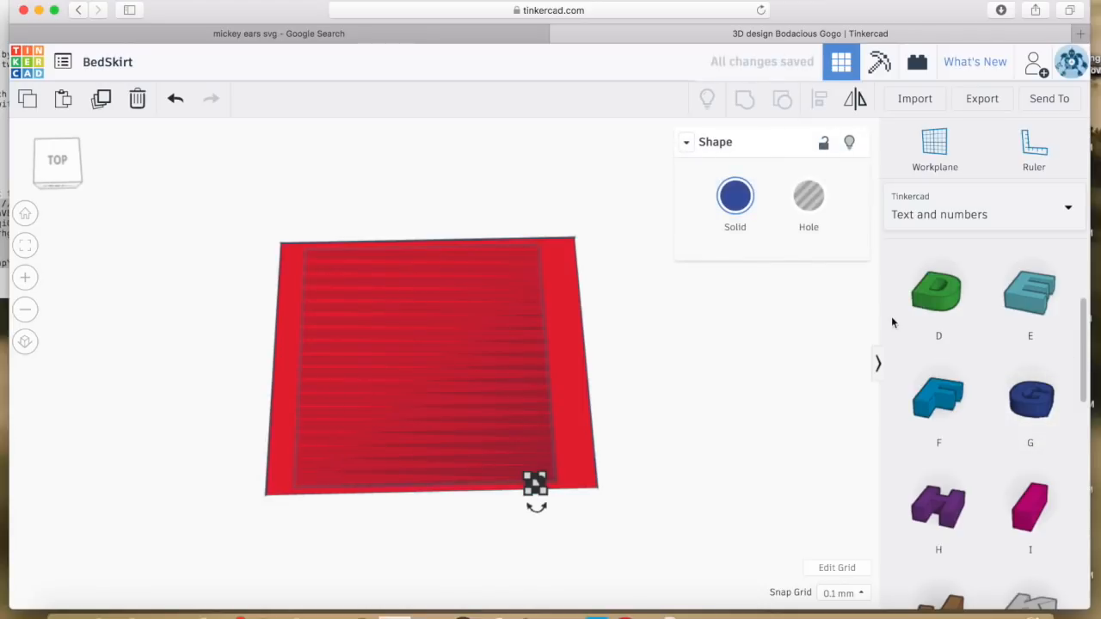
scroll(931, 363, up, 4)
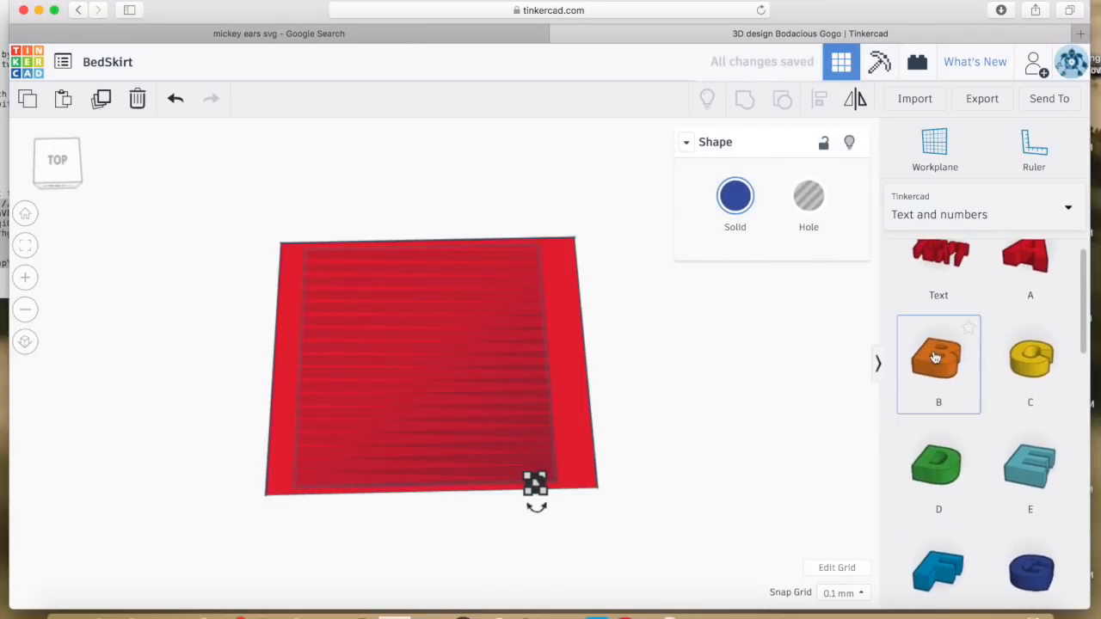
drag(940, 363, 524, 449)
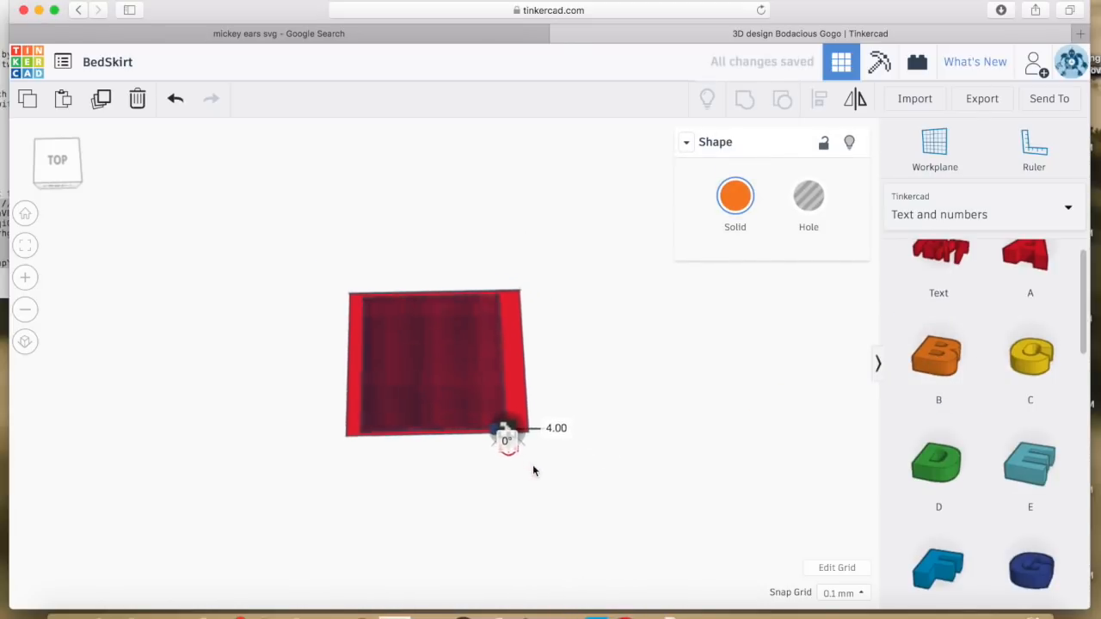
Add a 3 from the second shape page beside the B
scroll(532, 465, up, 5)
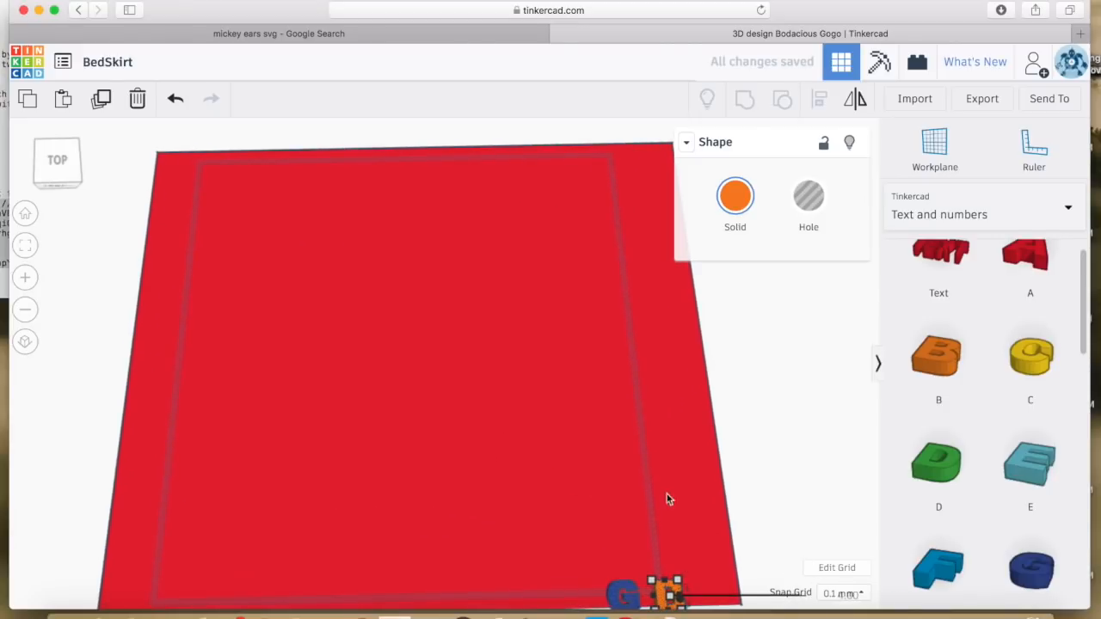
scroll(754, 499, down, 3)
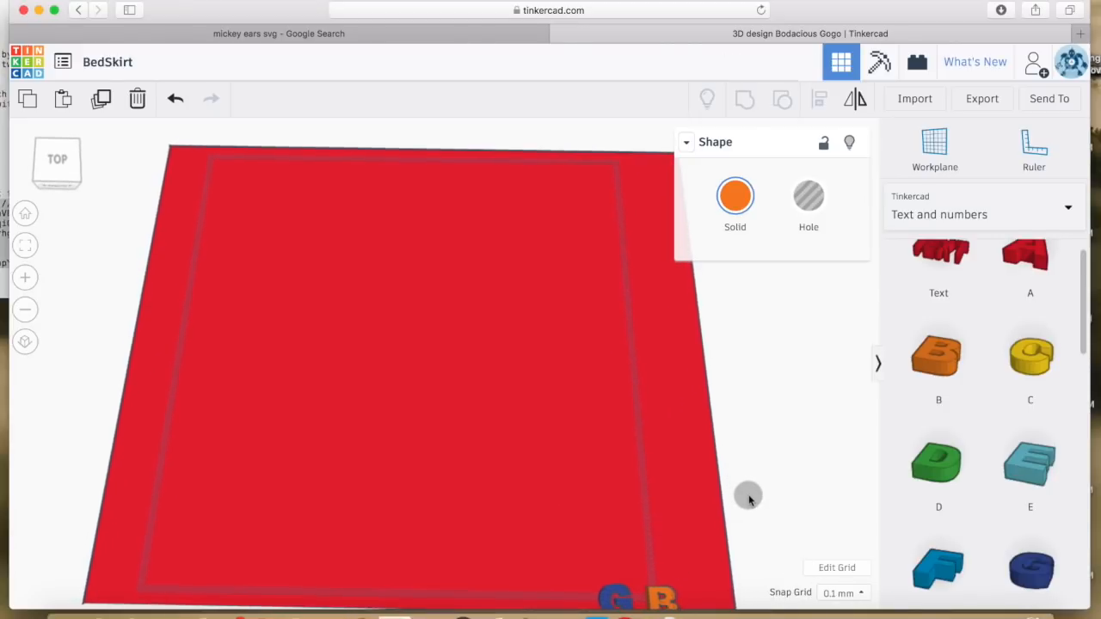
scroll(746, 499, down, 5)
middle_drag(731, 474, 689, 416)
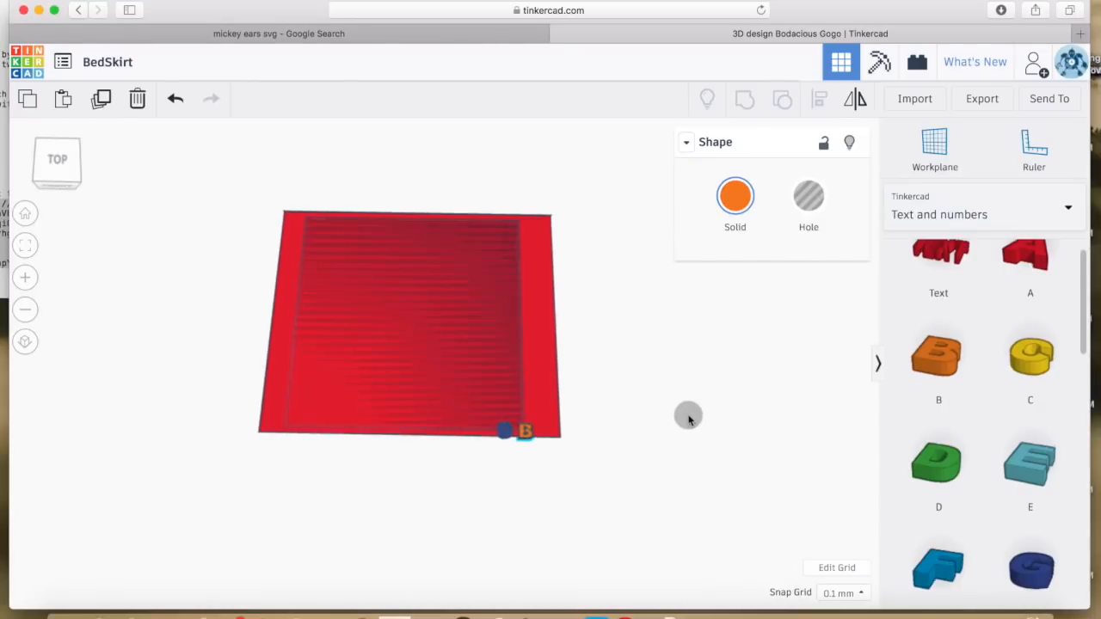
scroll(683, 415, up, 4)
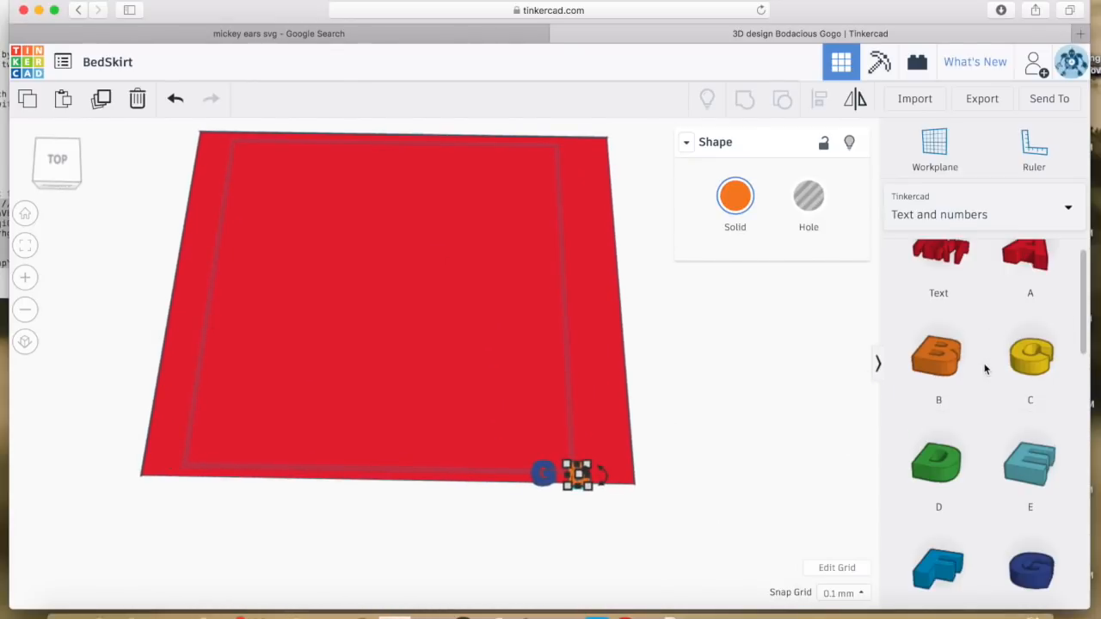
scroll(985, 369, down, 10)
scroll(981, 413, down, 2)
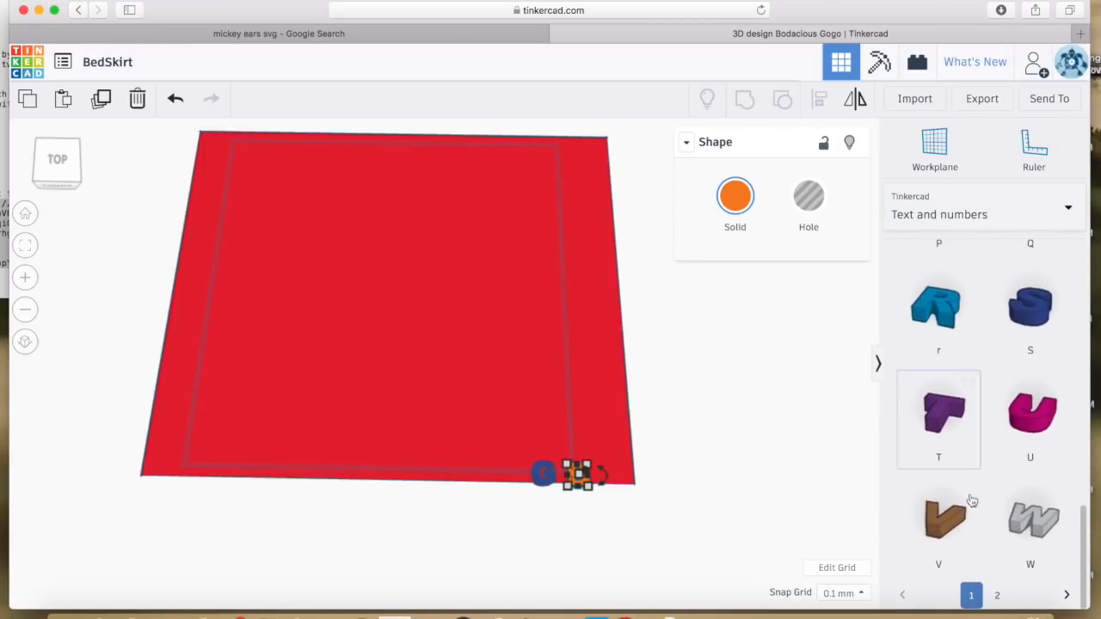
click(1001, 599)
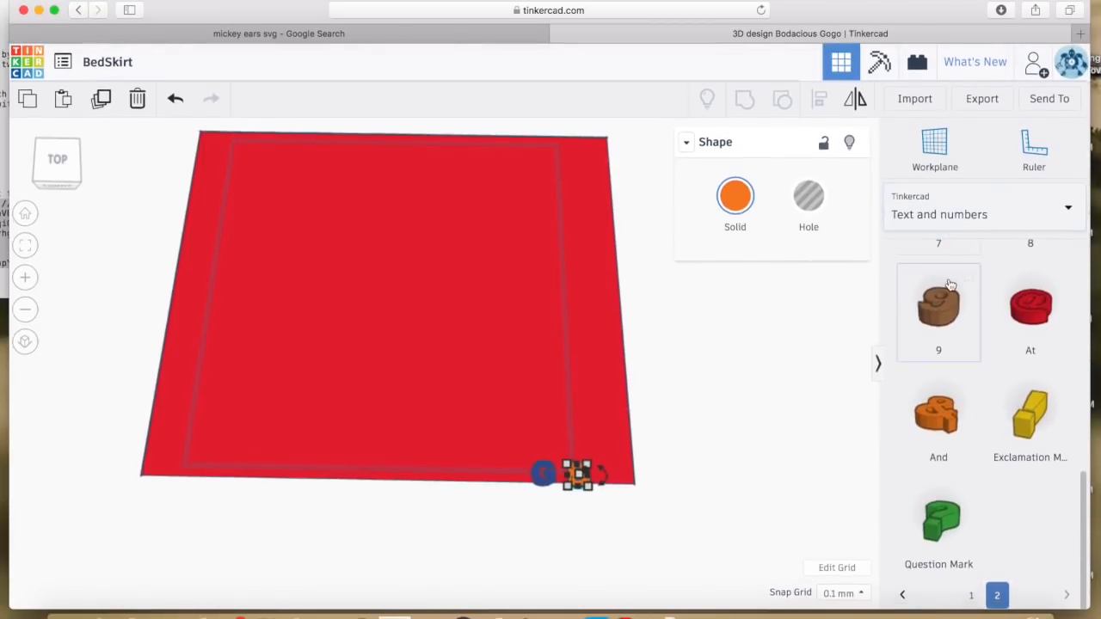
scroll(947, 301, up, 5)
drag(938, 326, 602, 476)
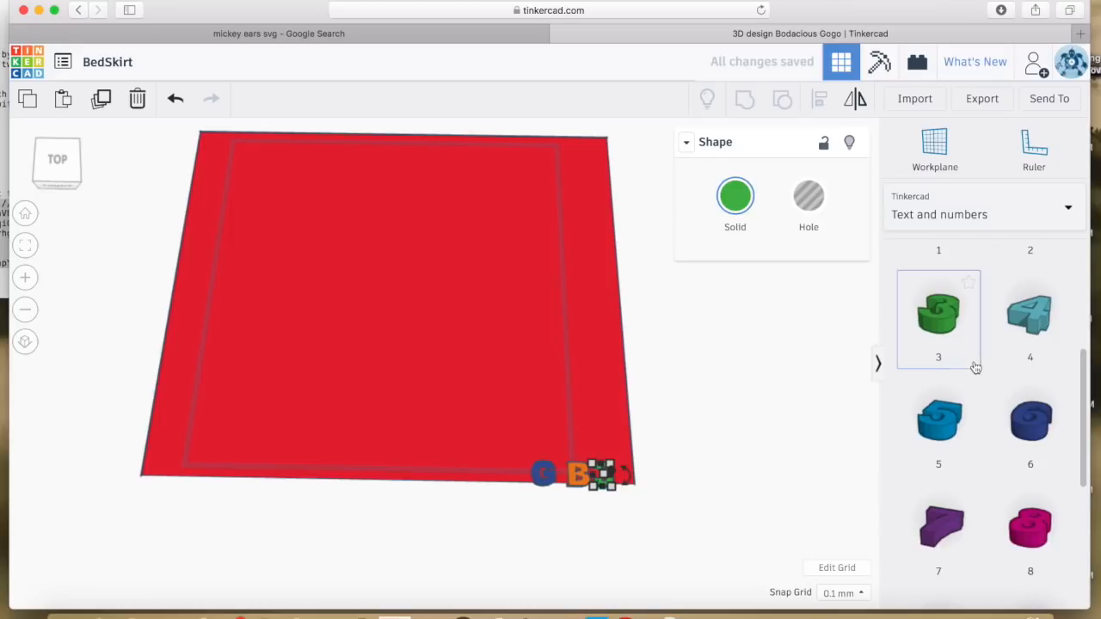
Add a D from the first shape page after the 3
scroll(975, 370, down, 5)
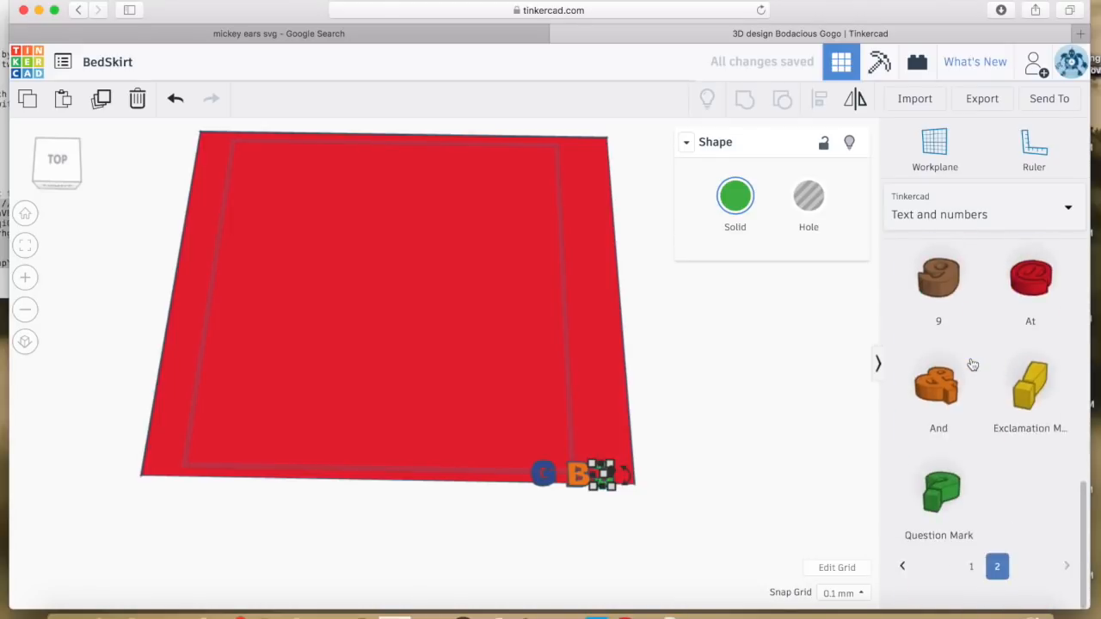
click(972, 594)
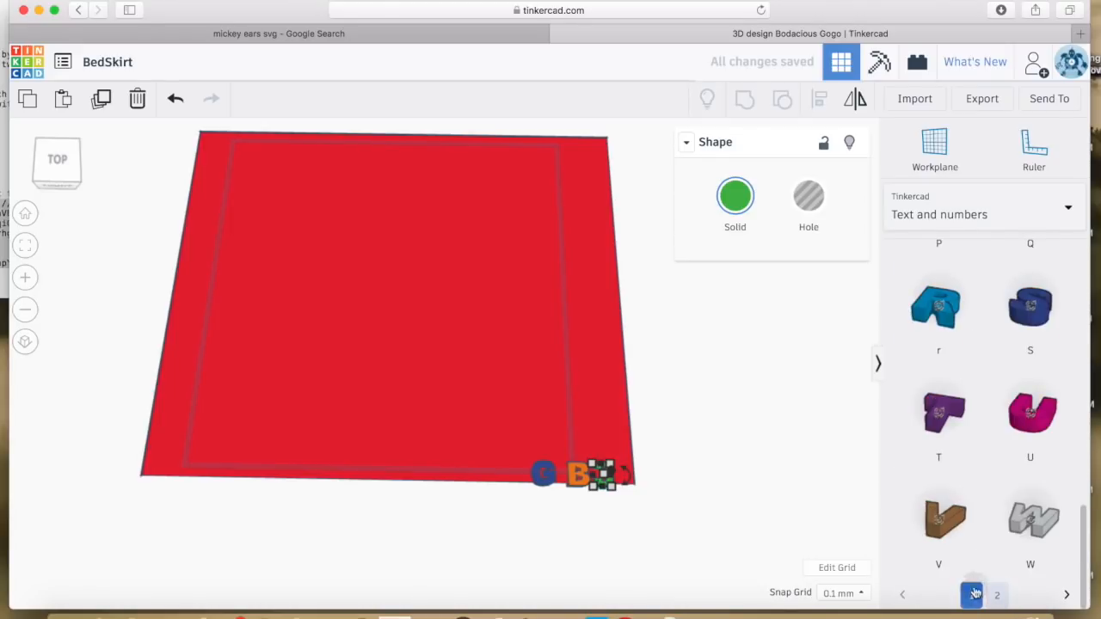
scroll(946, 310, up, 10)
scroll(958, 332, up, 1)
drag(946, 301, 632, 480)
click(662, 514)
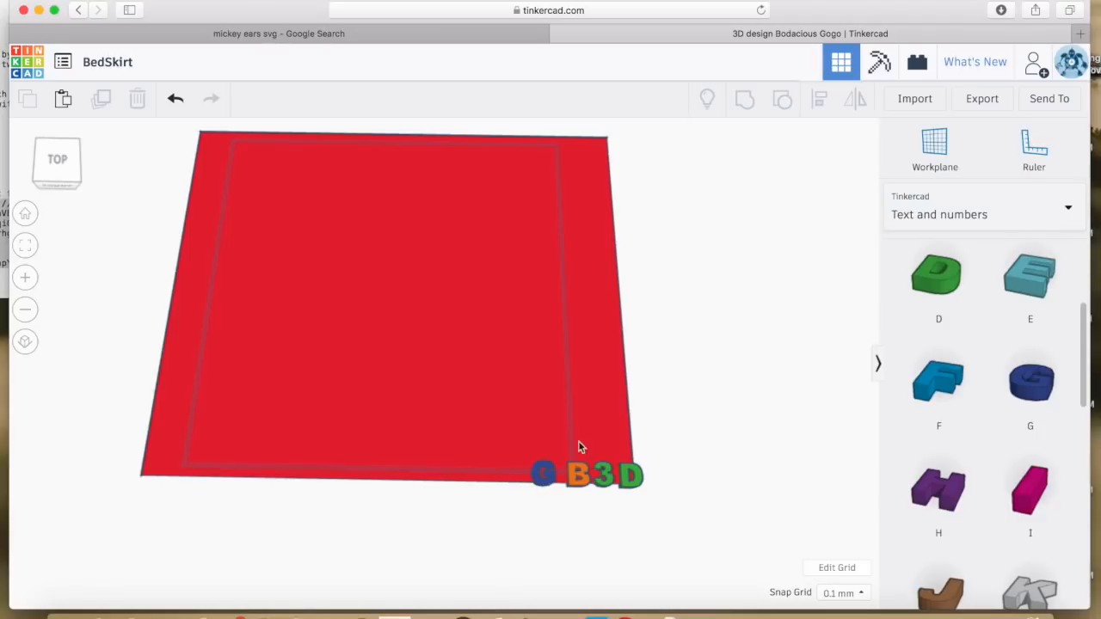
Slide the B, 3 and D left so each touches the letter before it
scroll(625, 528, up, 5)
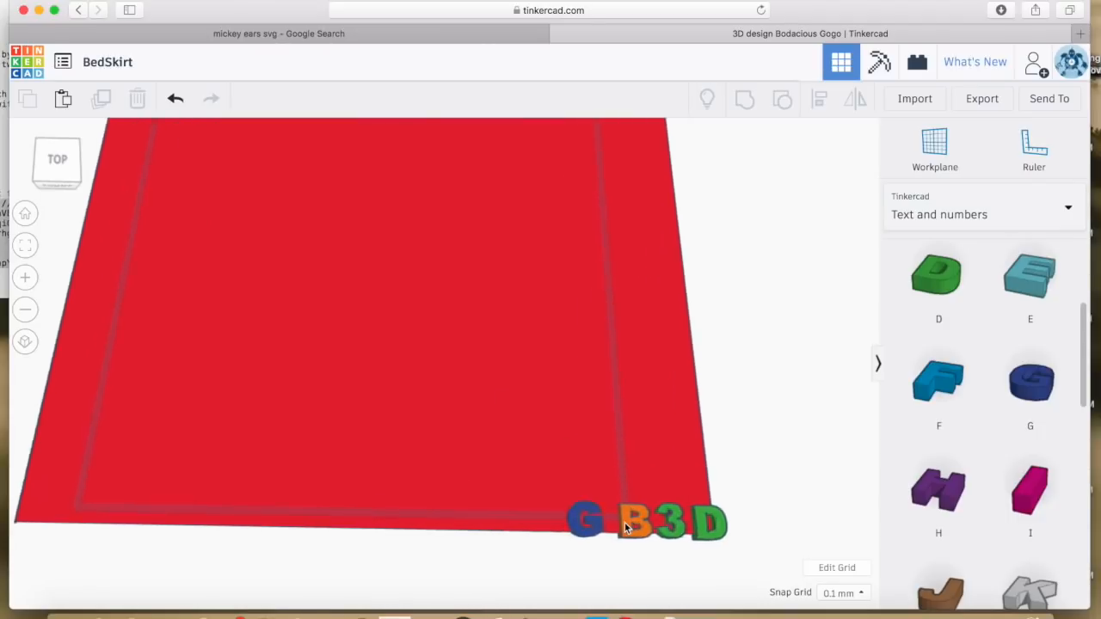
scroll(625, 528, down, 4)
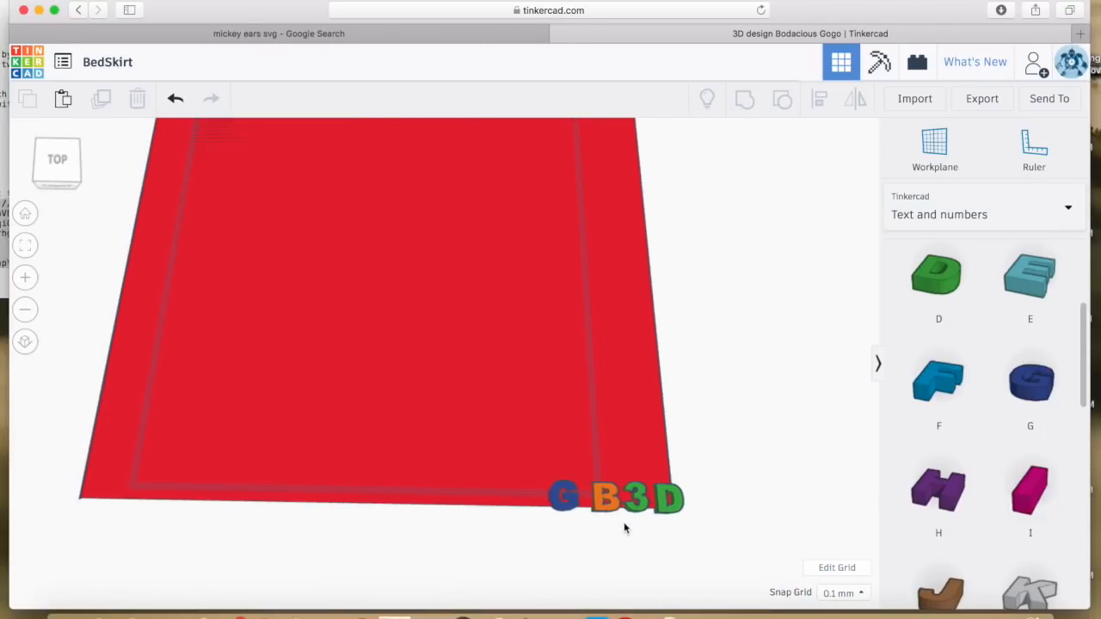
scroll(628, 555, down, 5)
middle_drag(611, 539, 407, 421)
scroll(439, 401, up, 5)
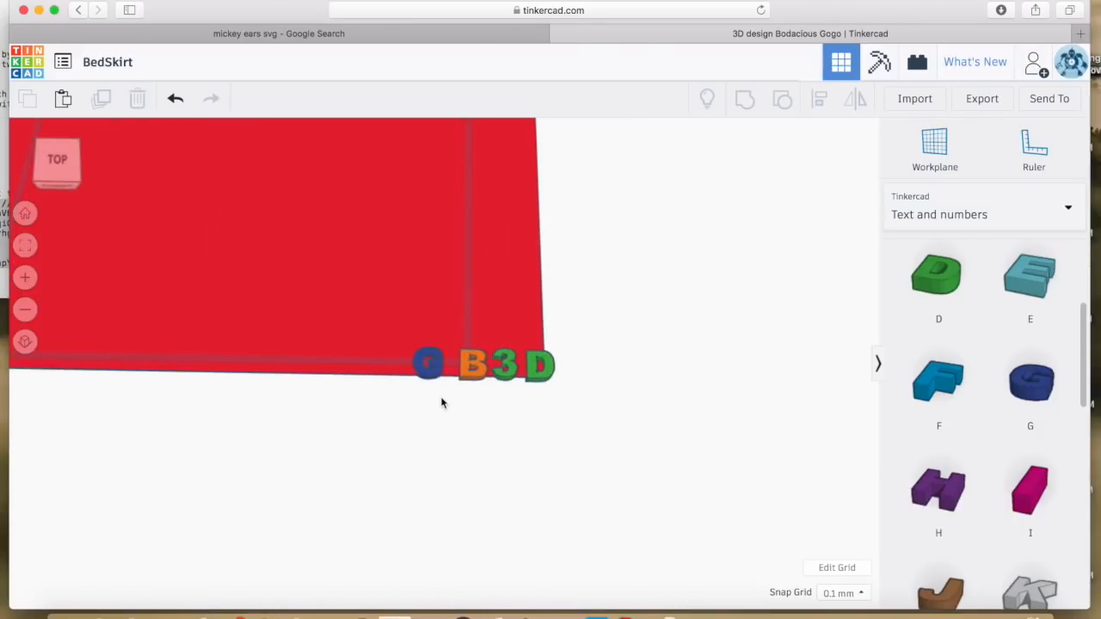
scroll(441, 403, up, 2)
scroll(441, 404, up, 3)
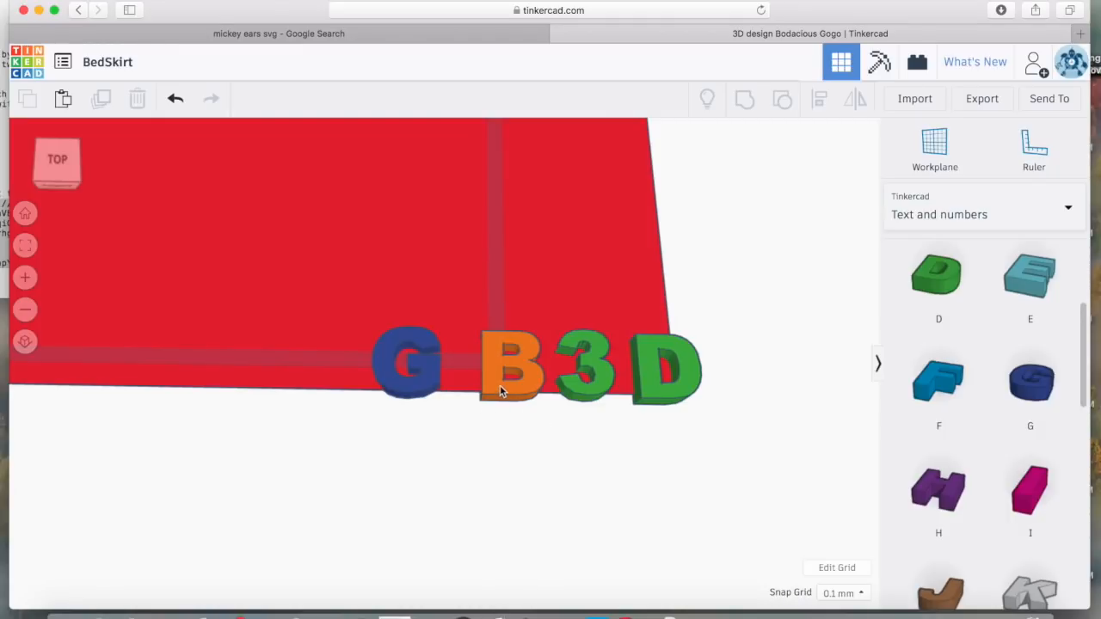
drag(486, 390, 460, 387)
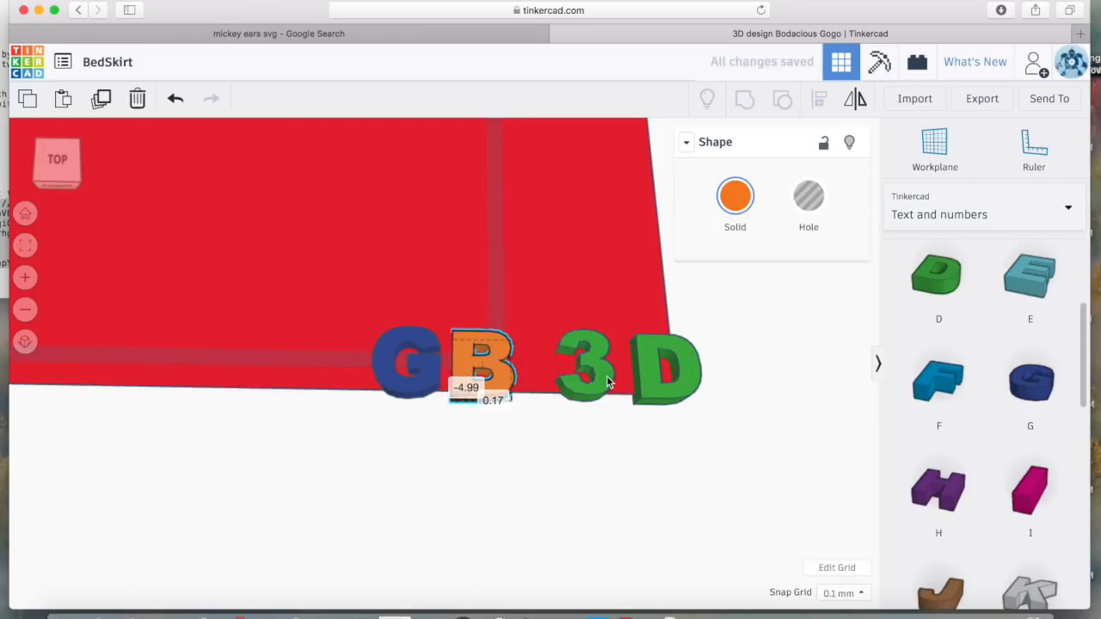
drag(602, 381, 577, 386)
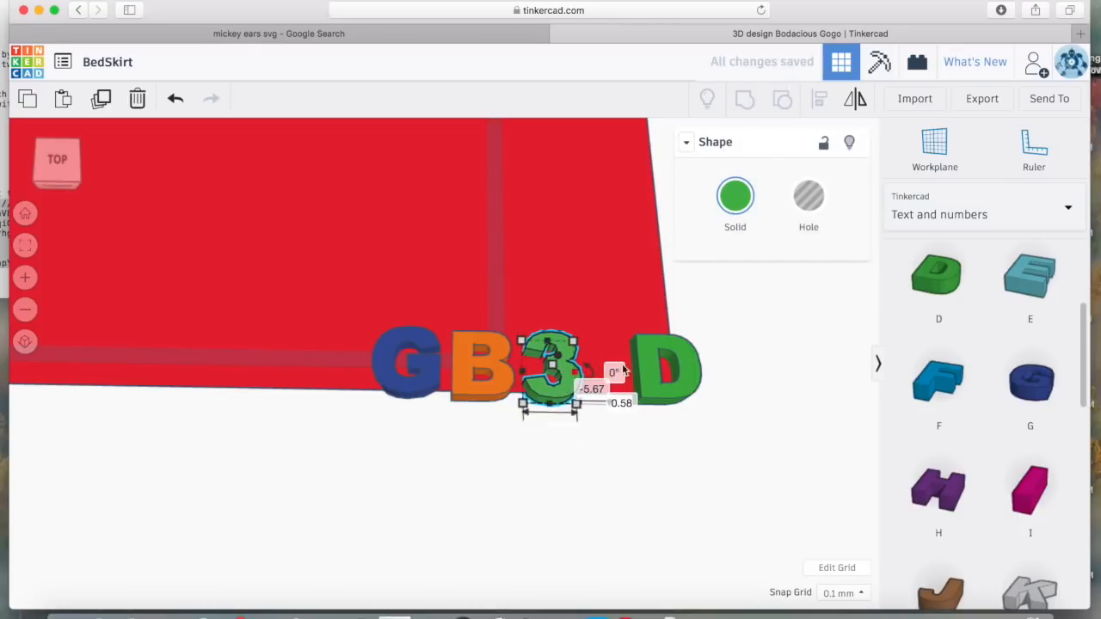
drag(649, 368, 604, 368)
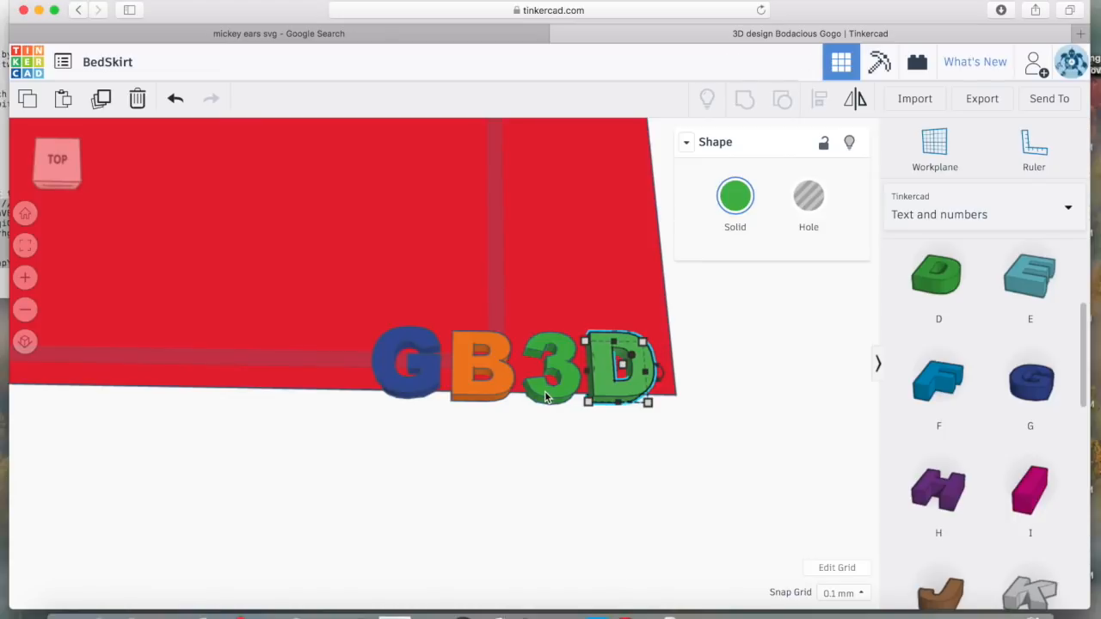
Select all four letters and align them along their bottom edges
shift+click(571, 378)
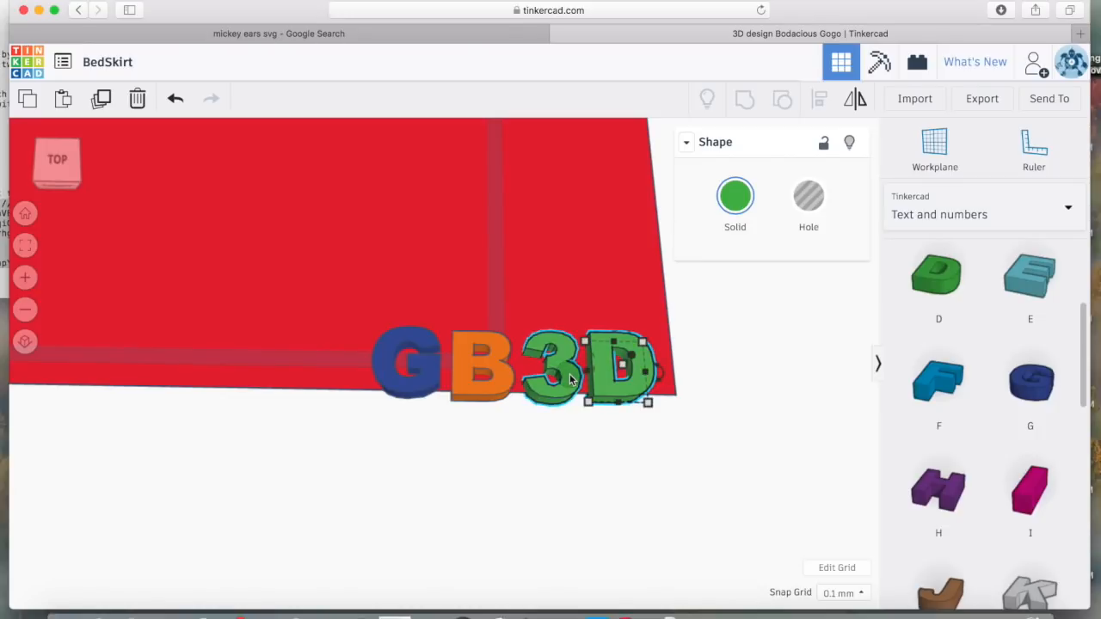
shift+click(498, 377)
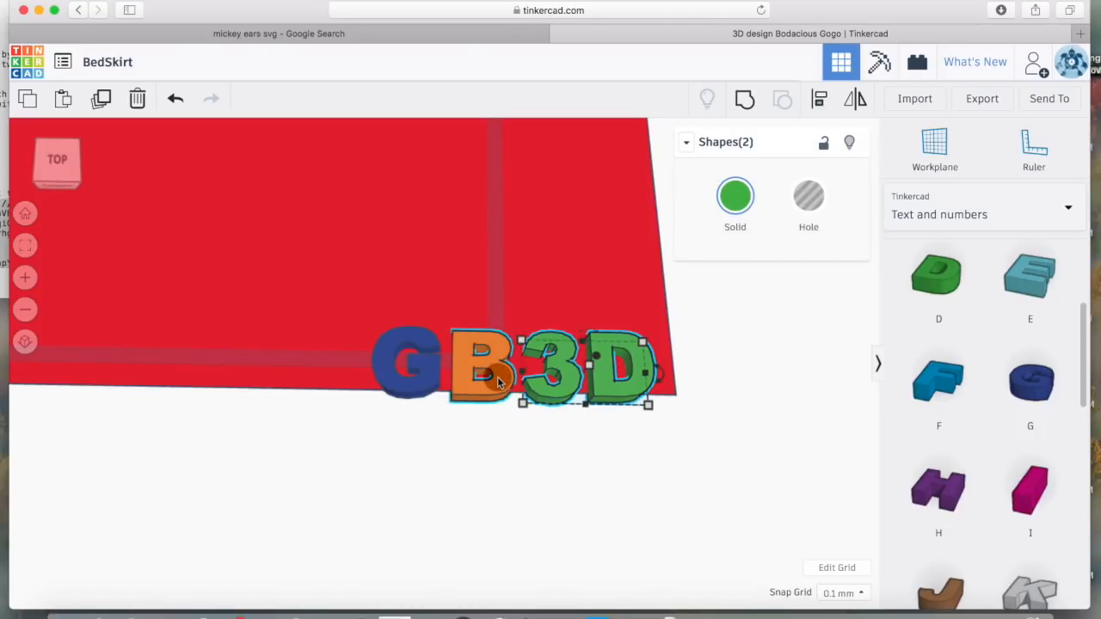
shift+click(429, 386)
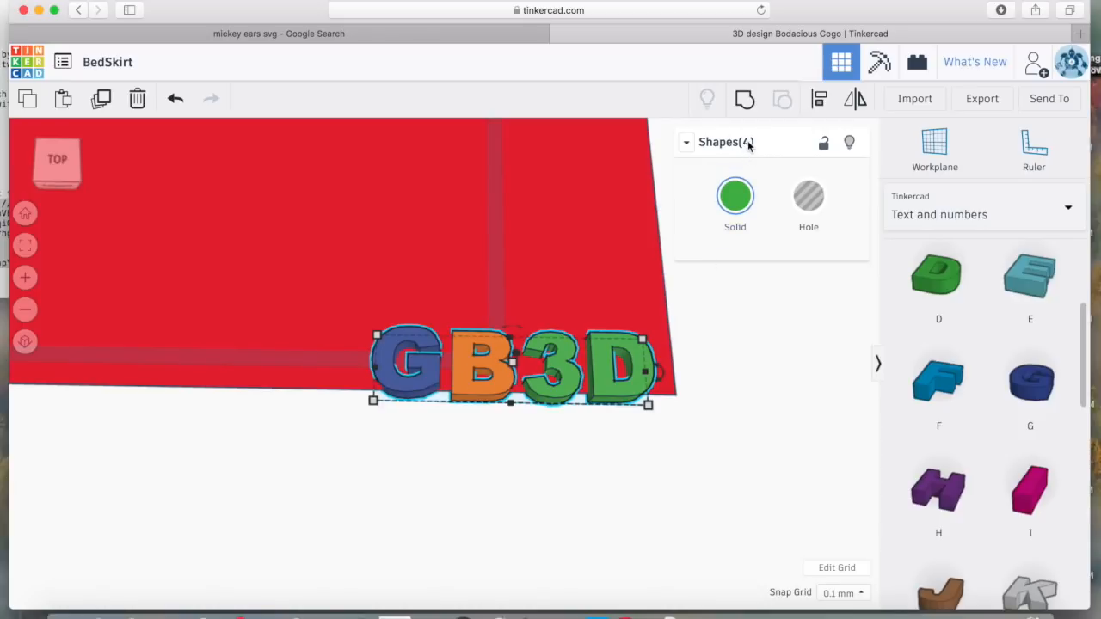
click(820, 112)
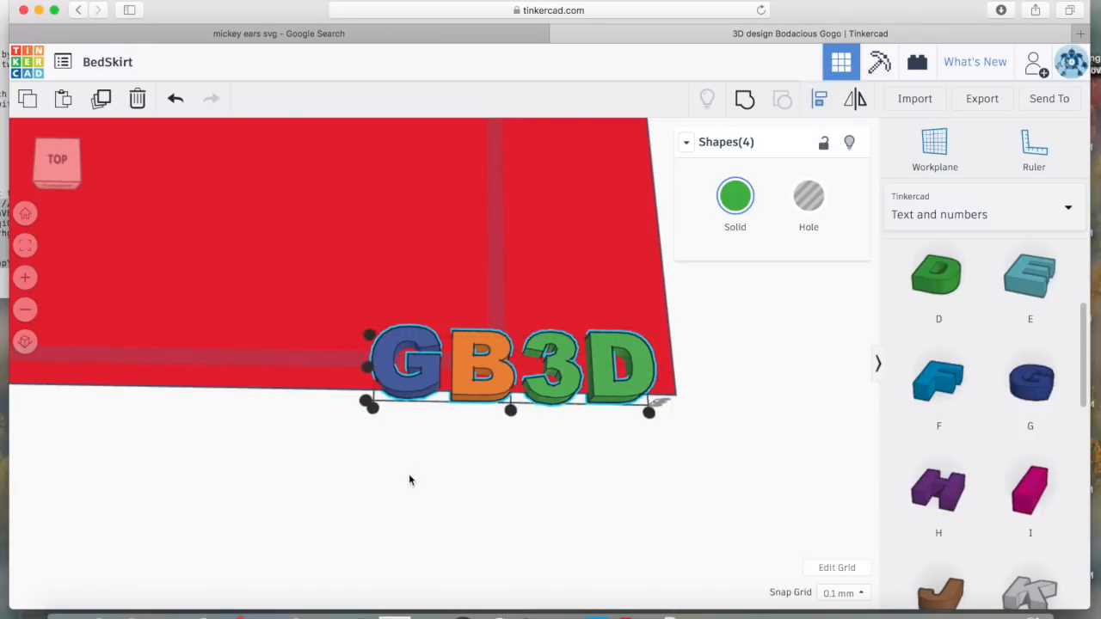
click(365, 401)
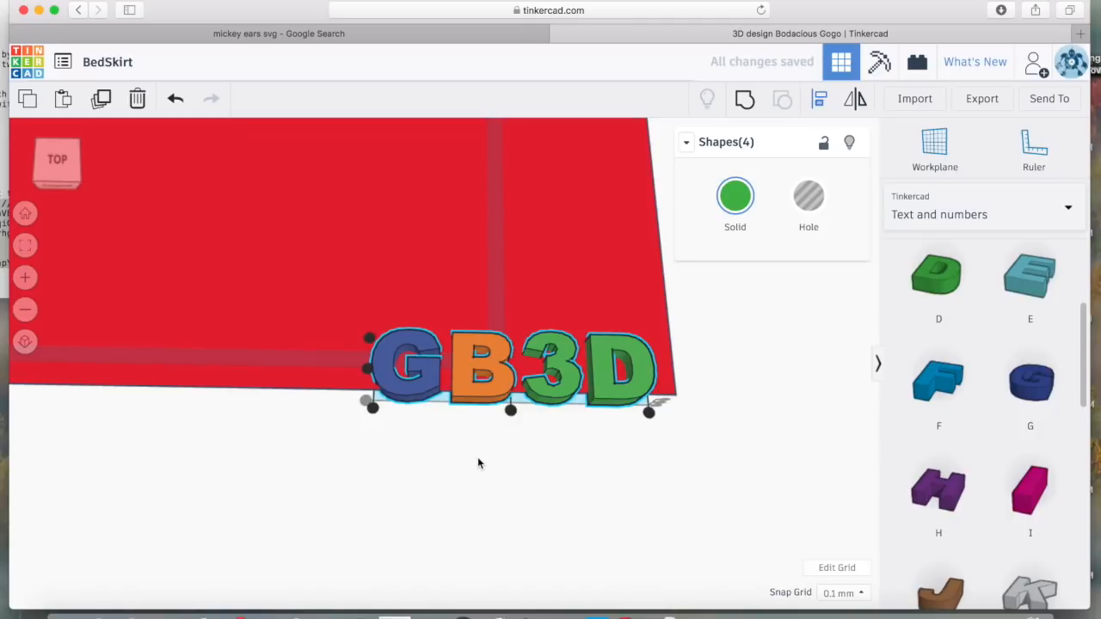
scroll(478, 463, up, 3)
scroll(478, 464, up, 2)
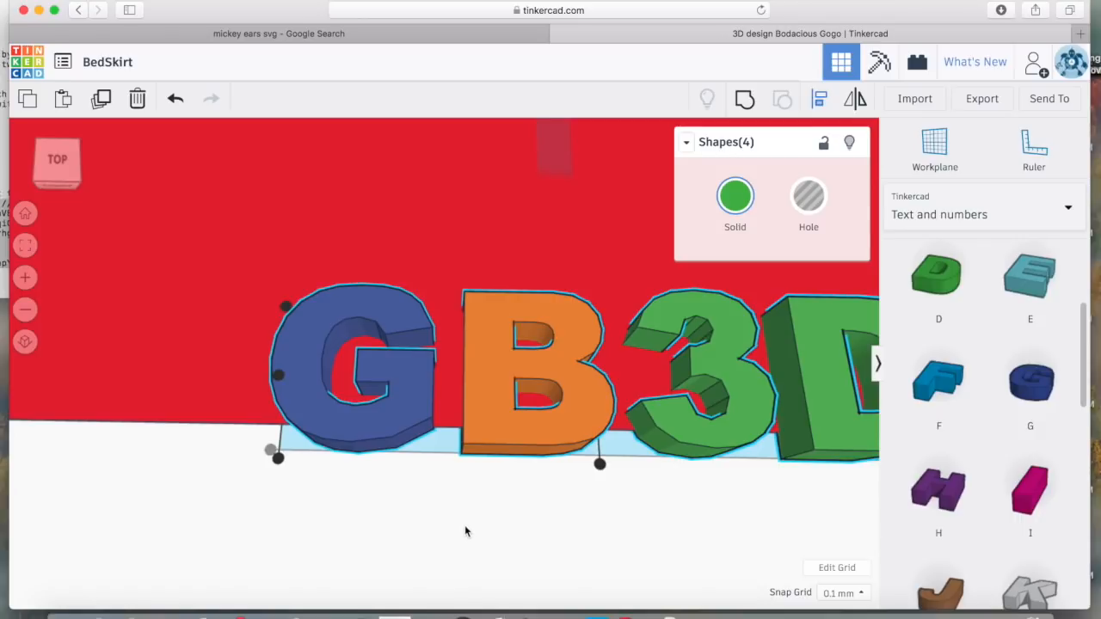
click(820, 101)
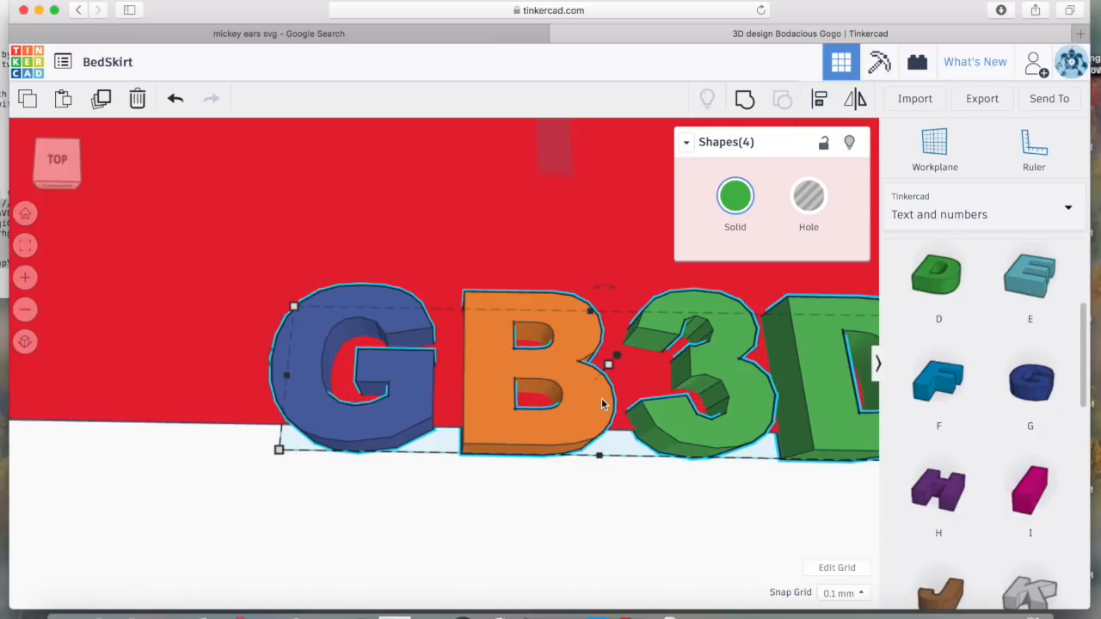
Nudge the aligned letters two steps further onto the plate
scroll(602, 404, down, 5)
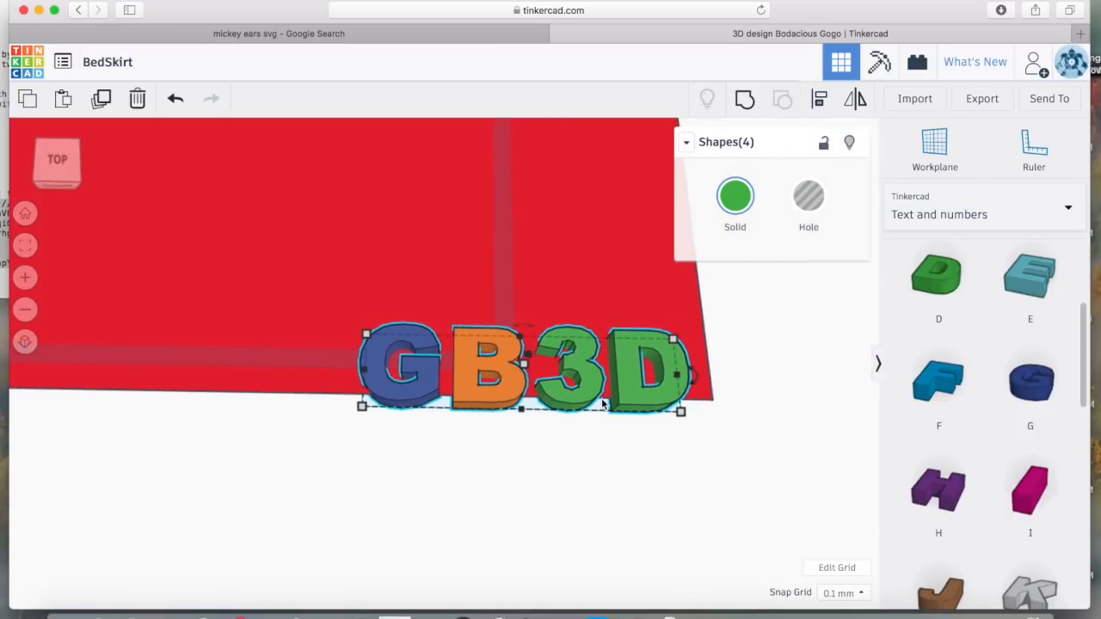
key(Up)
key(Up)
key(Up)
key(Up)
key(Up)
key(Up)
key(Up)
key(Up)
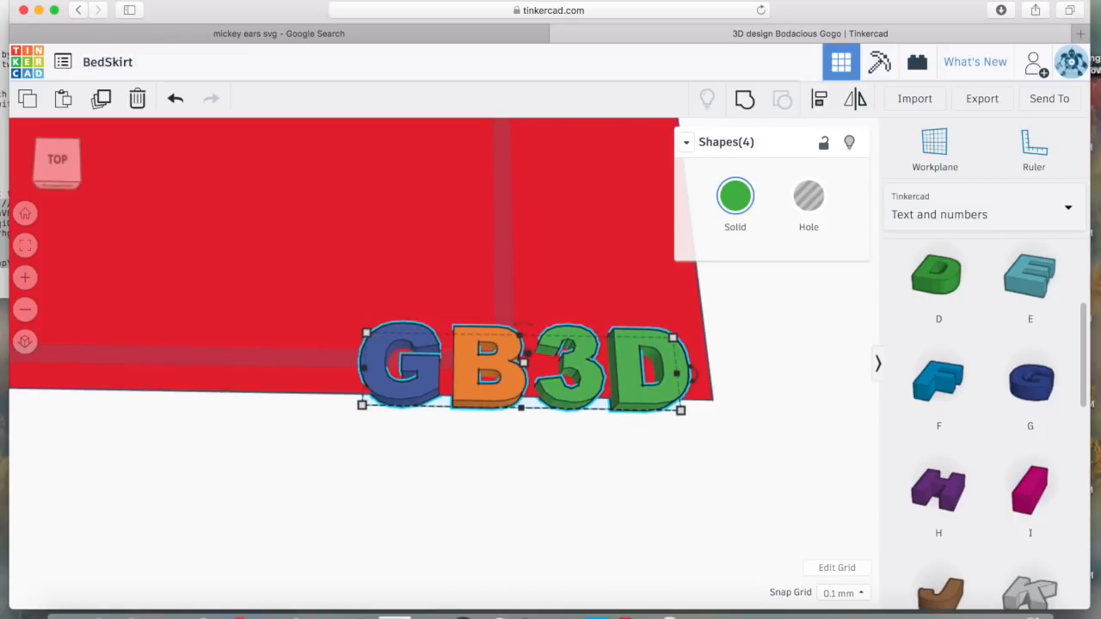
key(Up)
key(Up)
key(Up)
key(Up)
key(Up)
key(Up)
key(Up)
key(Up)
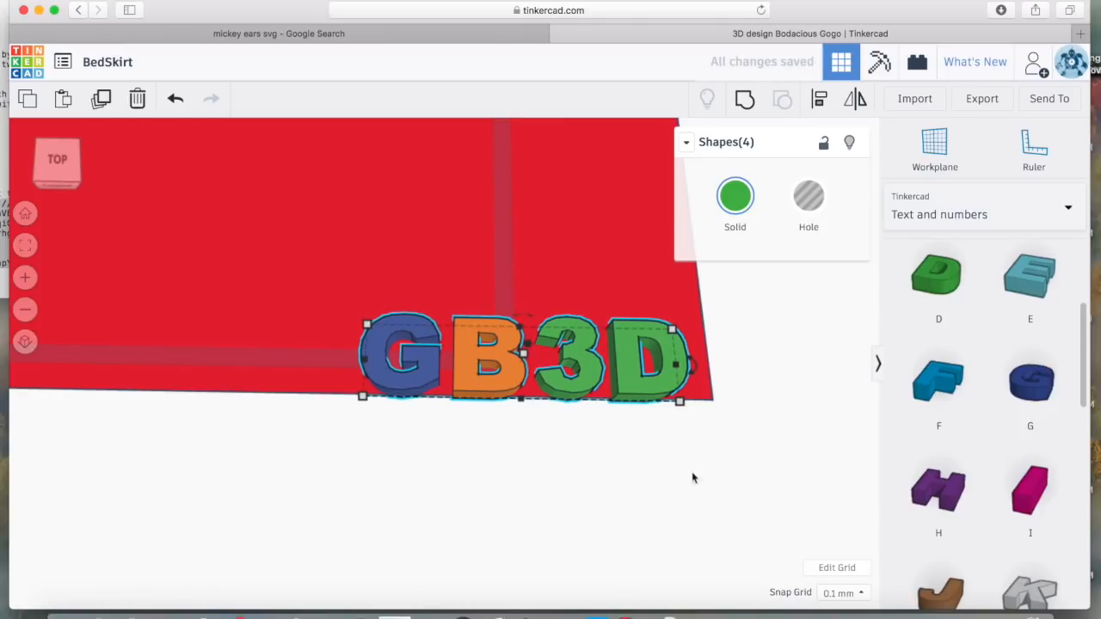
Switch the snap grid to 1.0 mm and back to 0.1 mm, then group the four letters
click(862, 593)
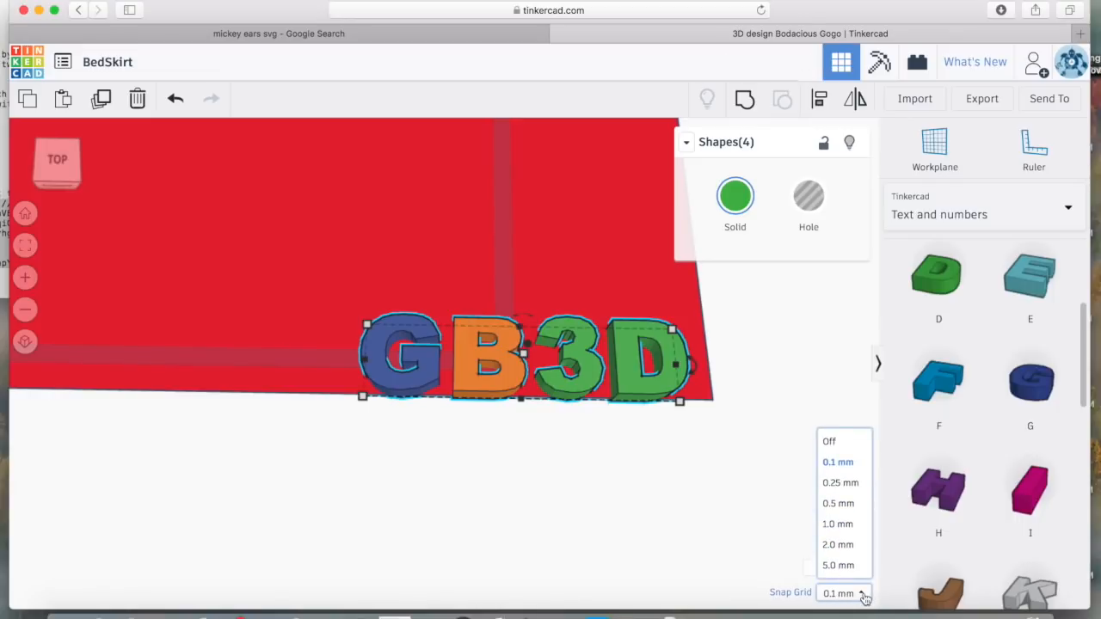
click(844, 526)
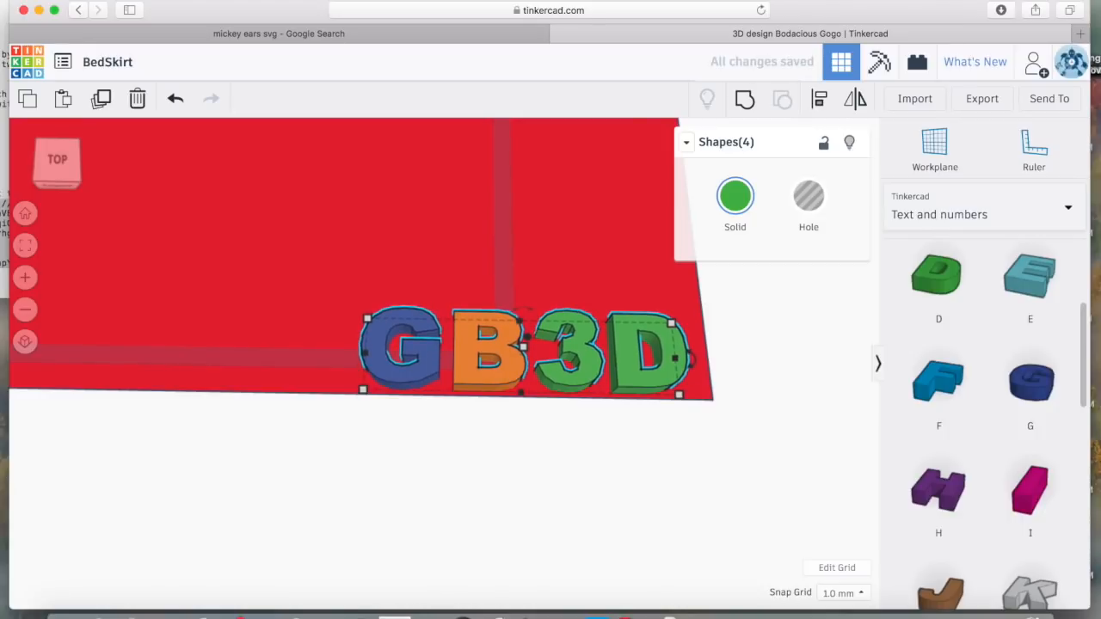
click(841, 593)
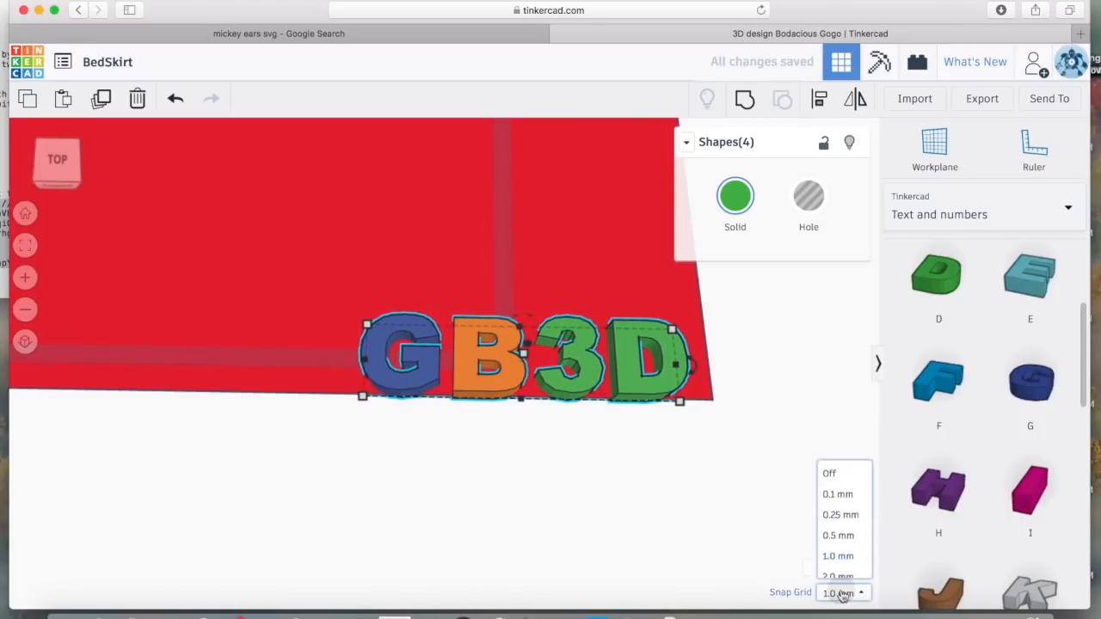
click(838, 462)
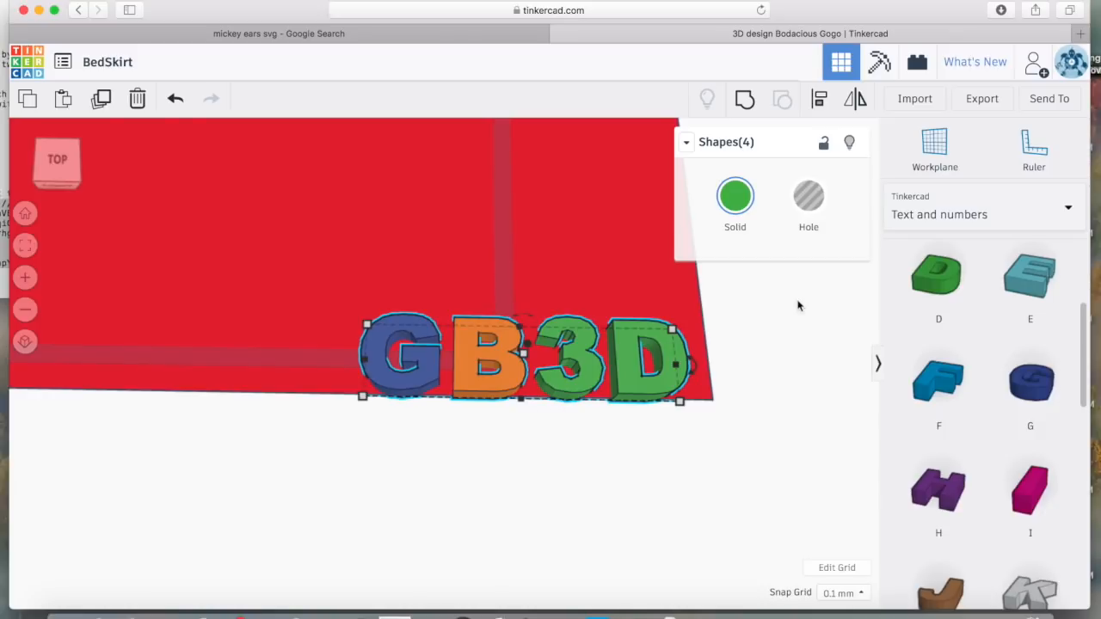
click(747, 103)
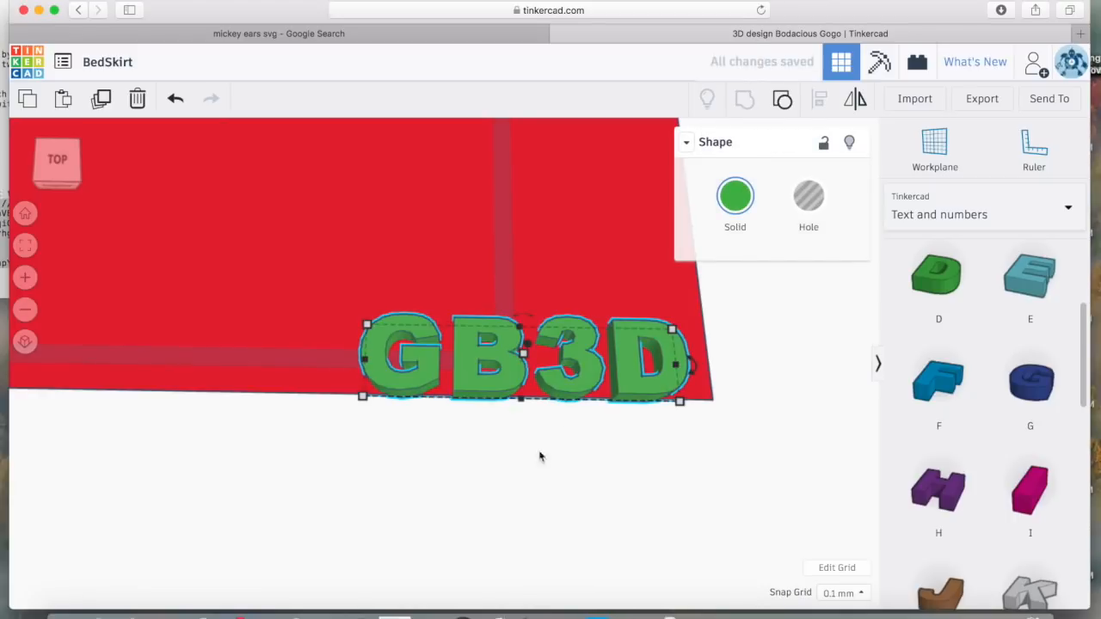
Make the grouped GB3D lettering a hole and group it with the red plate
click(541, 481)
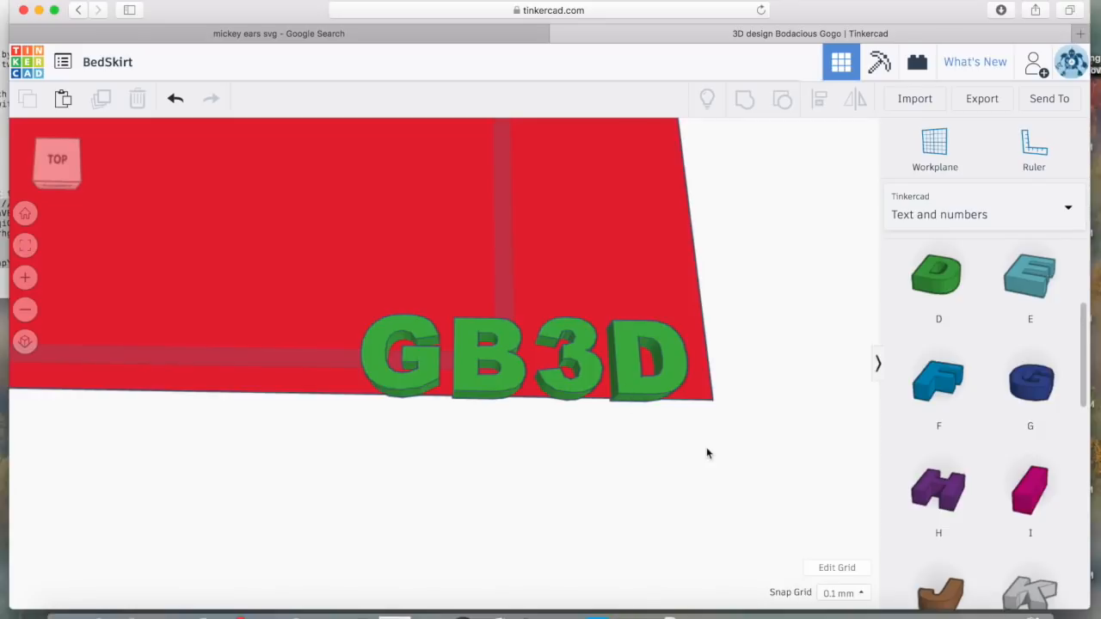
click(627, 367)
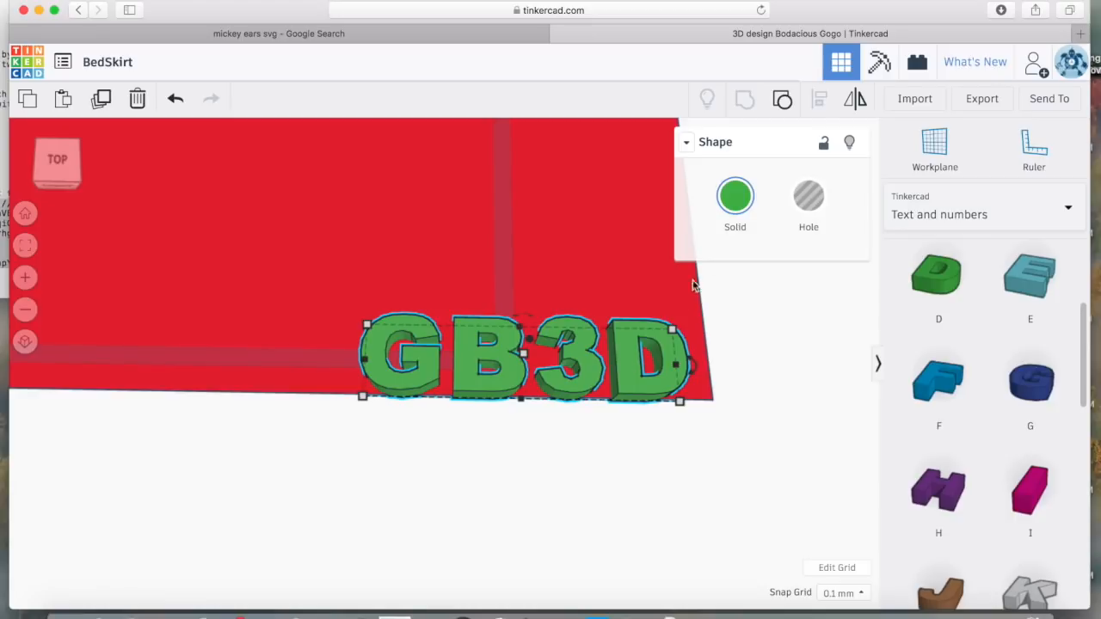
click(817, 203)
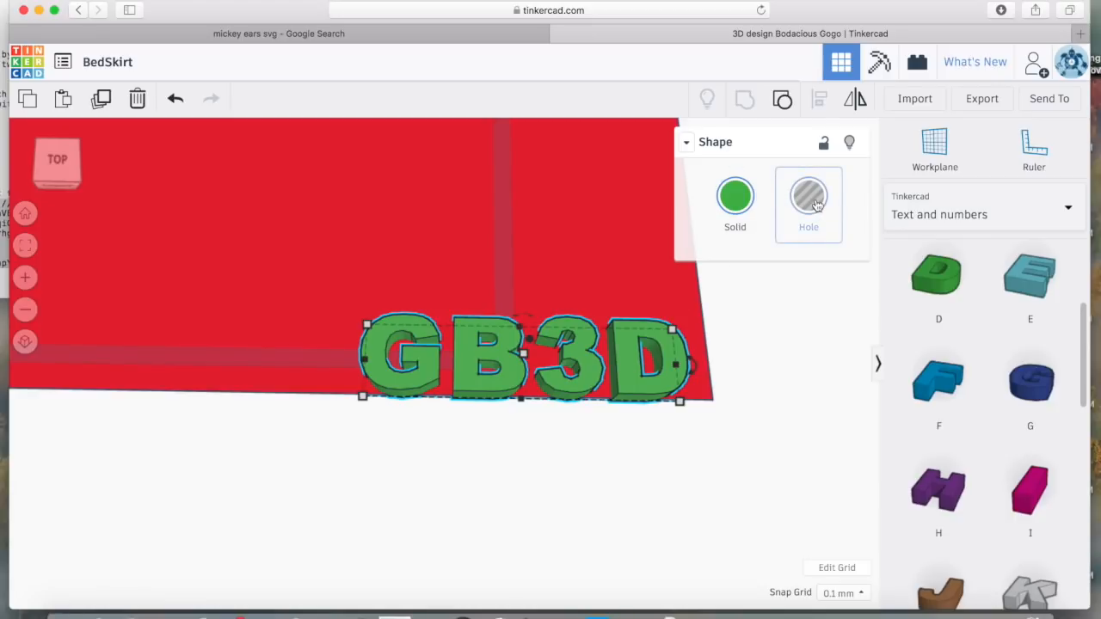
click(818, 203)
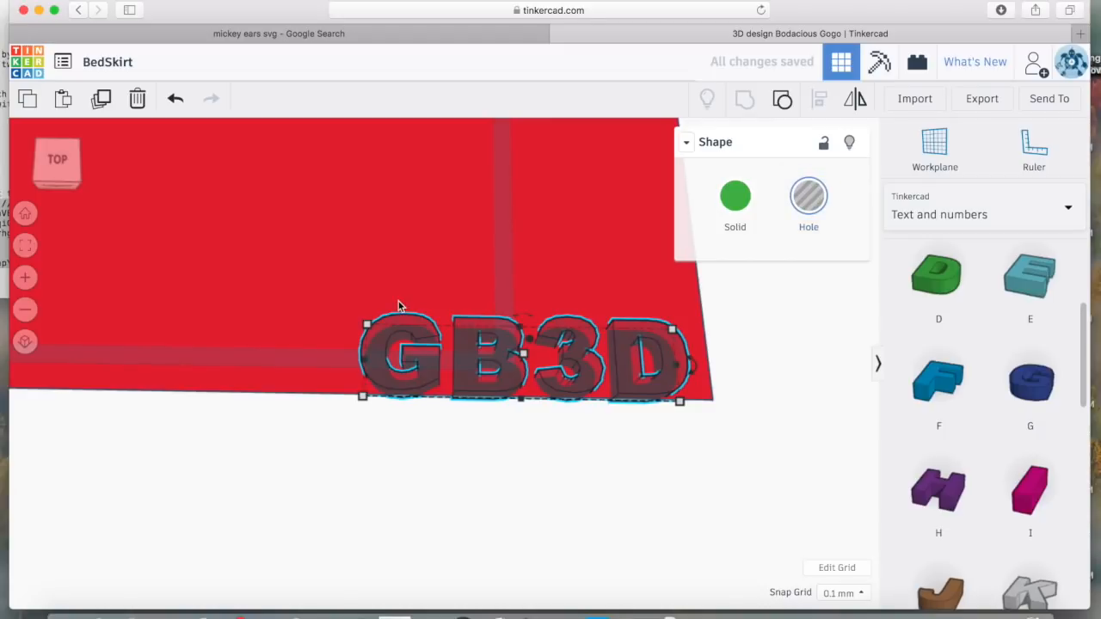
shift+click(284, 268)
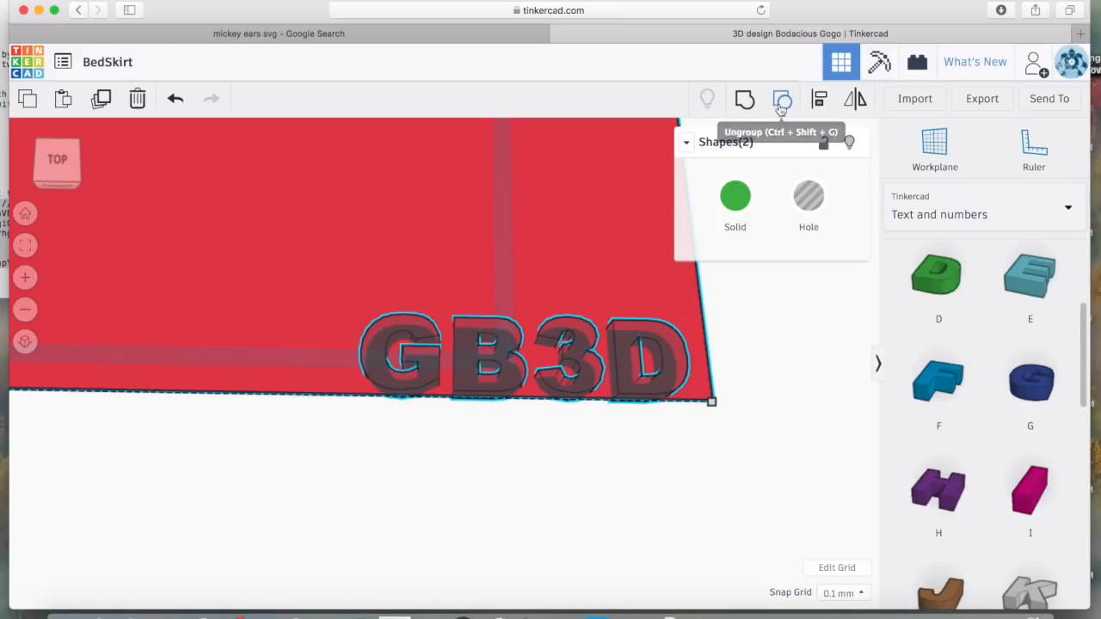
click(746, 102)
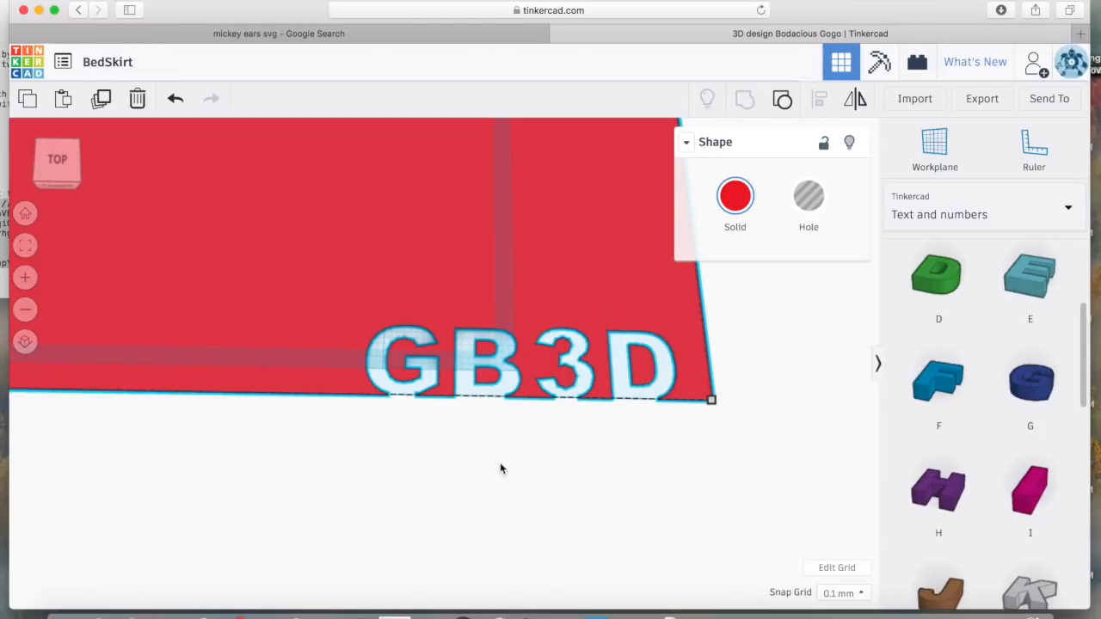
click(467, 368)
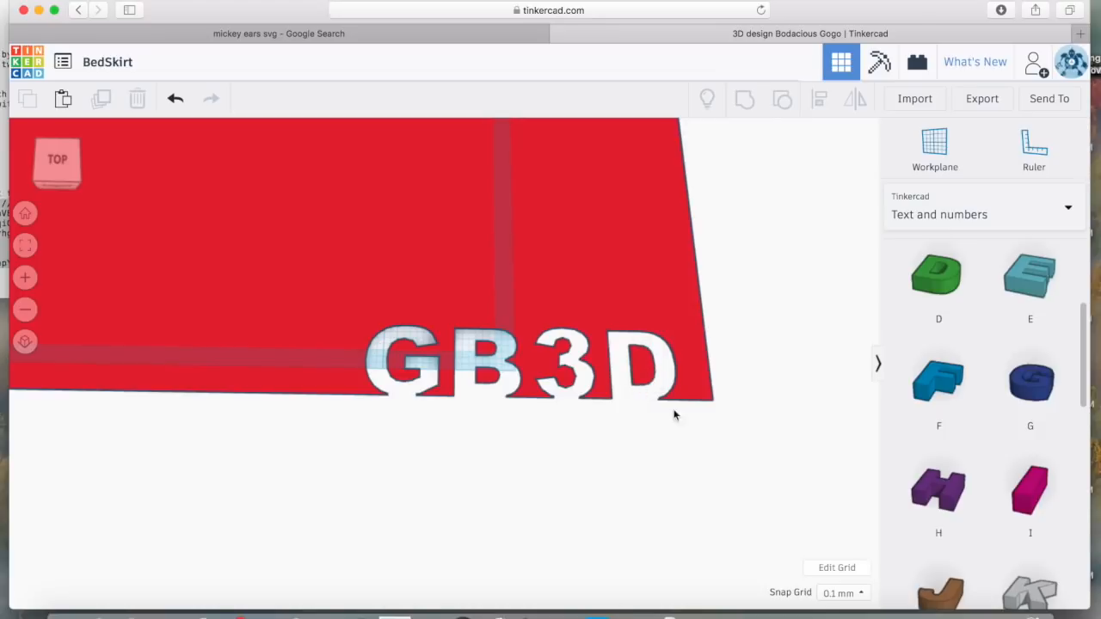
Switch the library to Basic Shapes and place a shrunk hole box over the D
click(1068, 211)
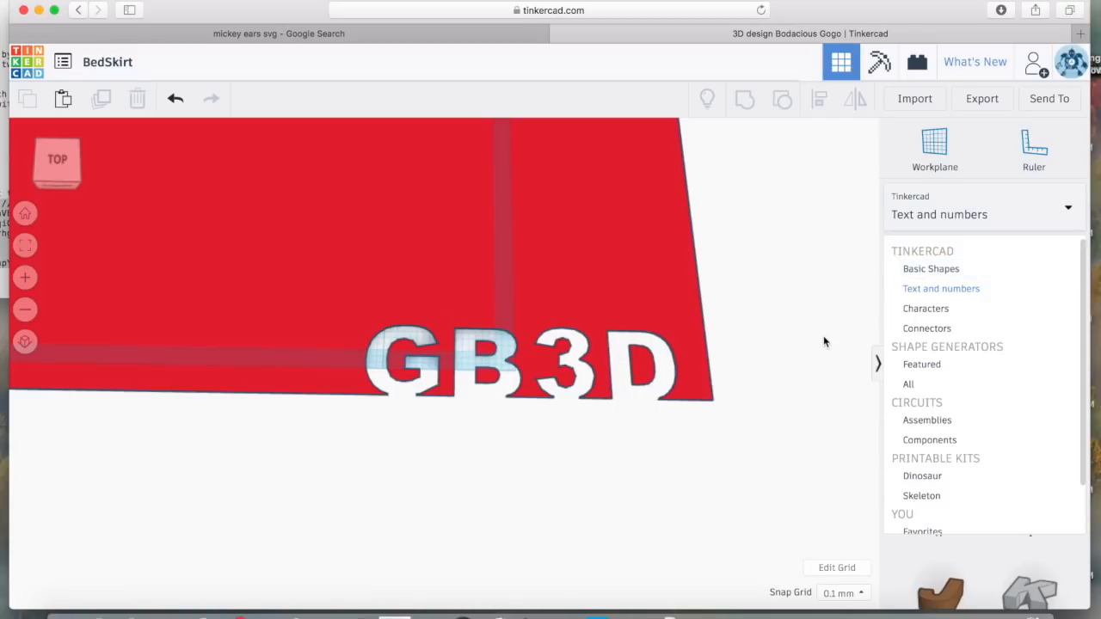
click(936, 274)
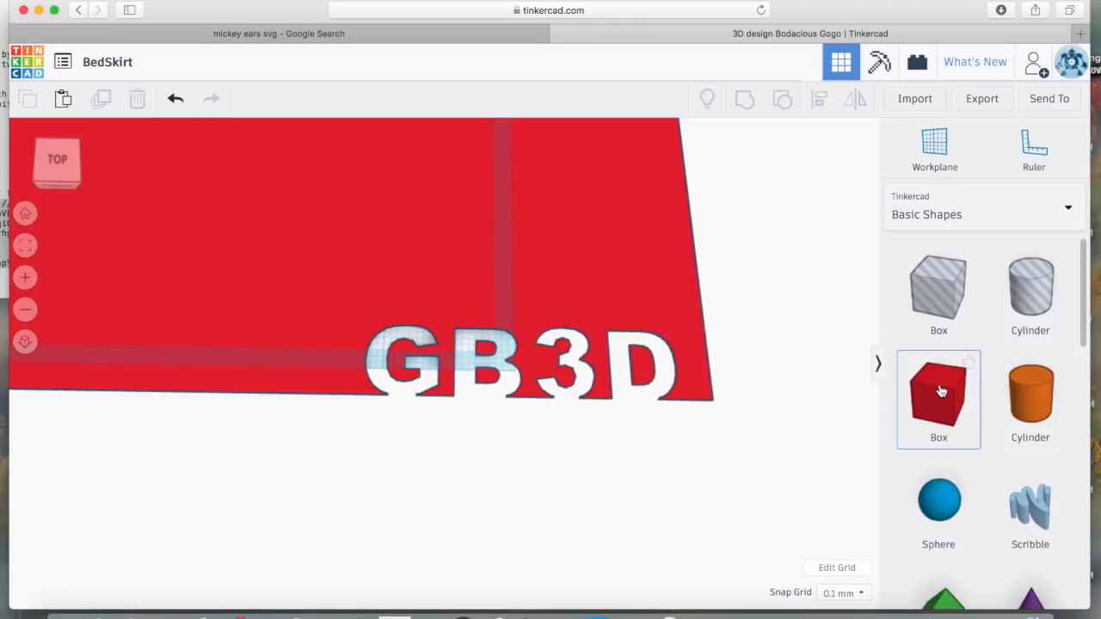
drag(948, 303, 695, 409)
drag(767, 472, 663, 393)
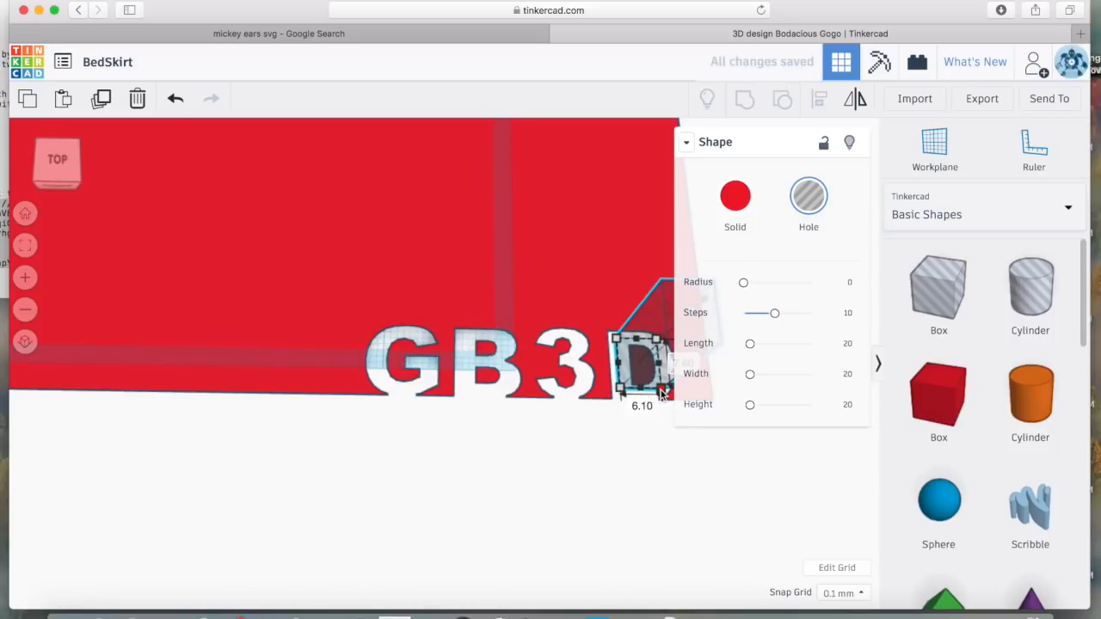
click(617, 411)
Group the hole box with the lettering, undo it, and delete the hole box
drag(695, 443, 572, 297)
click(745, 100)
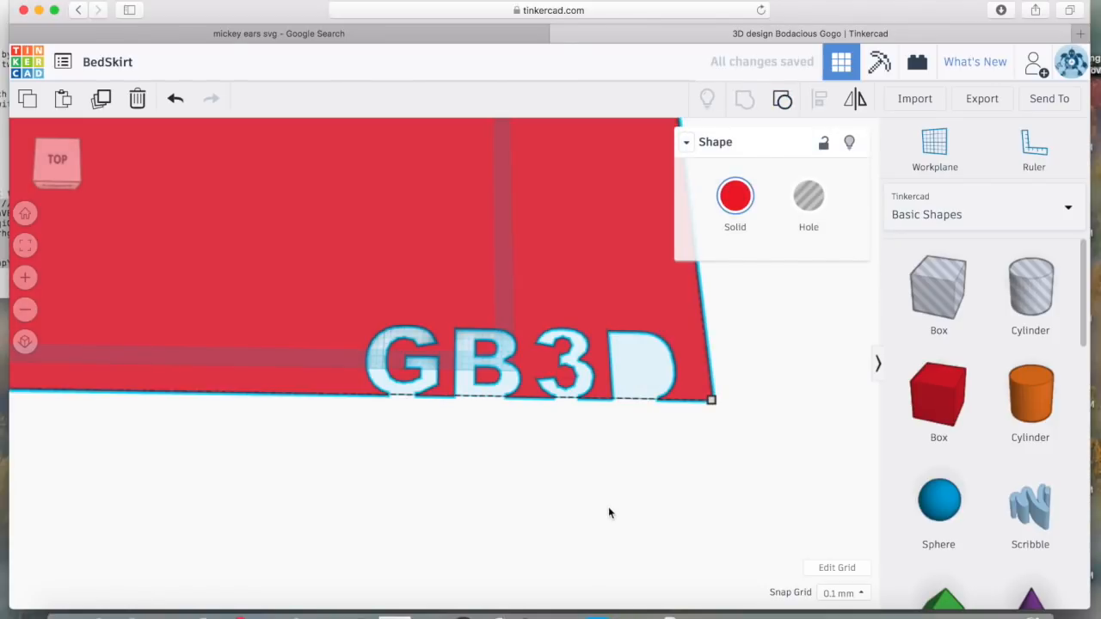
key(super+z)
click(686, 361)
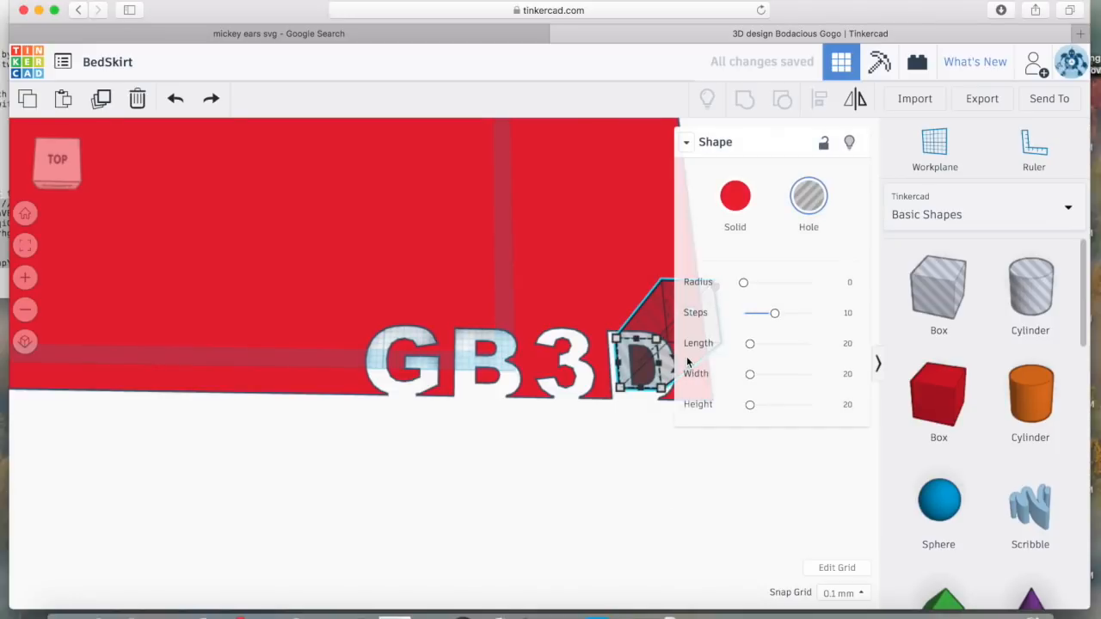
key(Delete)
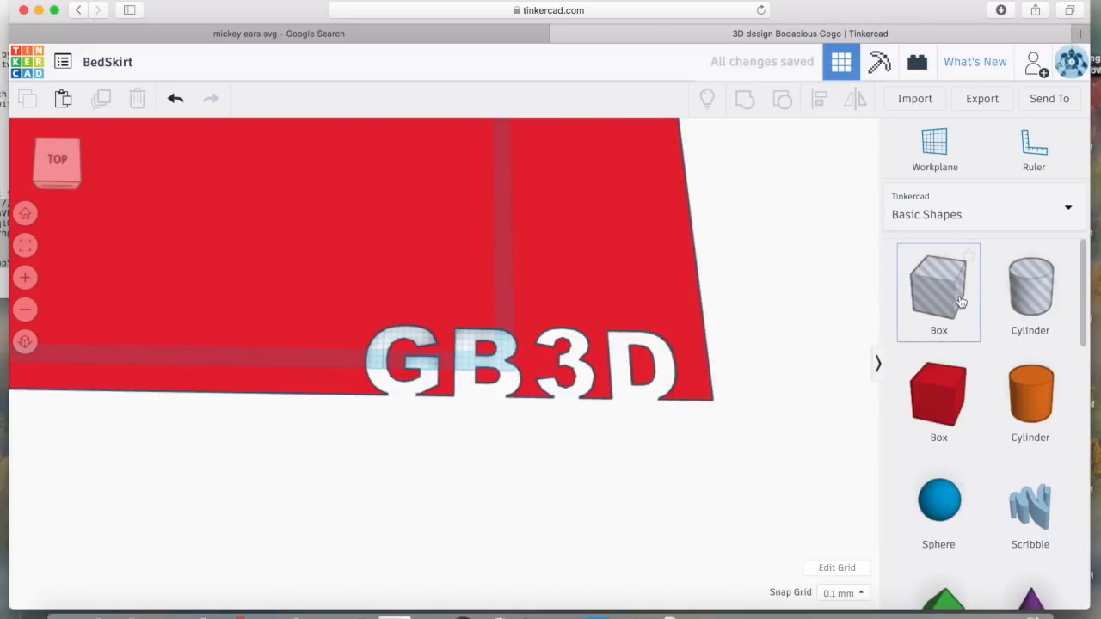
Place a solid red box over the G and narrow its width to 0.90 mm
drag(941, 400, 484, 339)
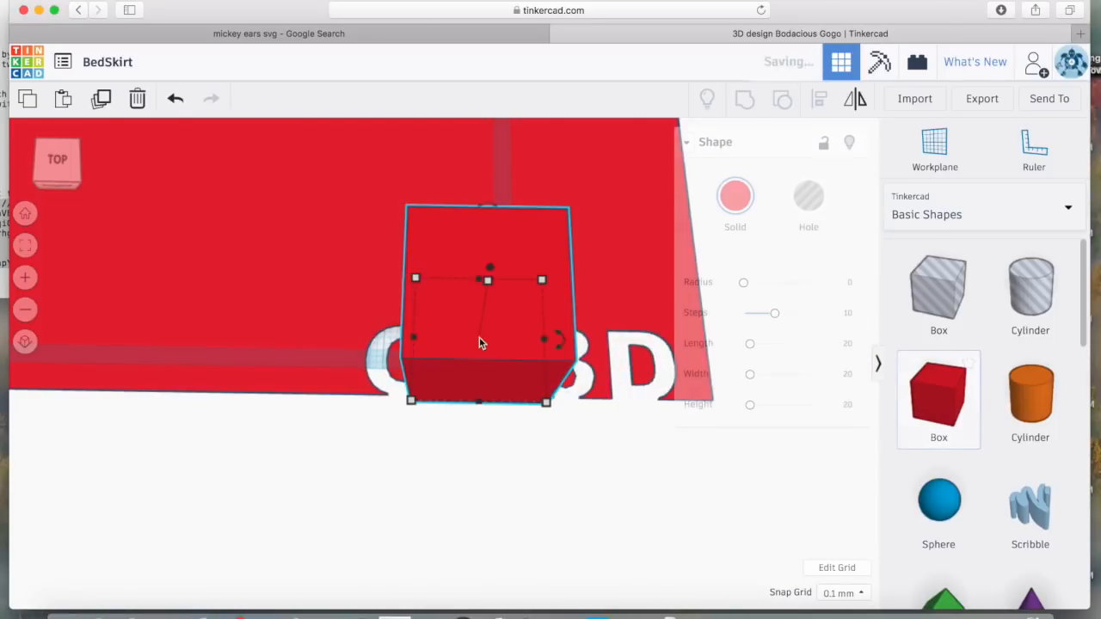
mouse_move(546, 407)
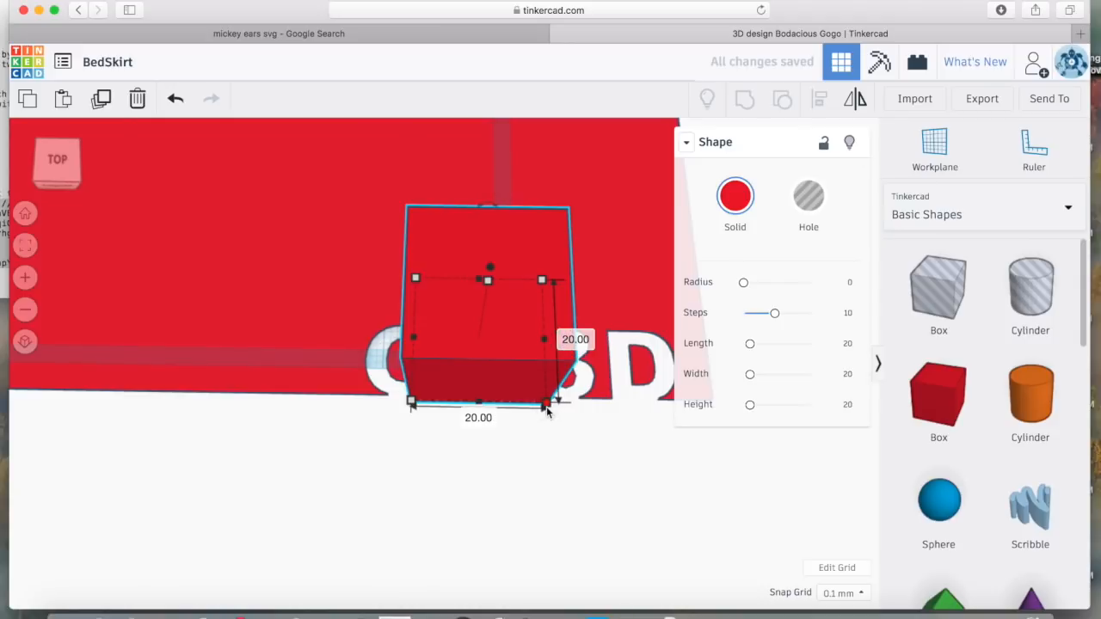
click(470, 414)
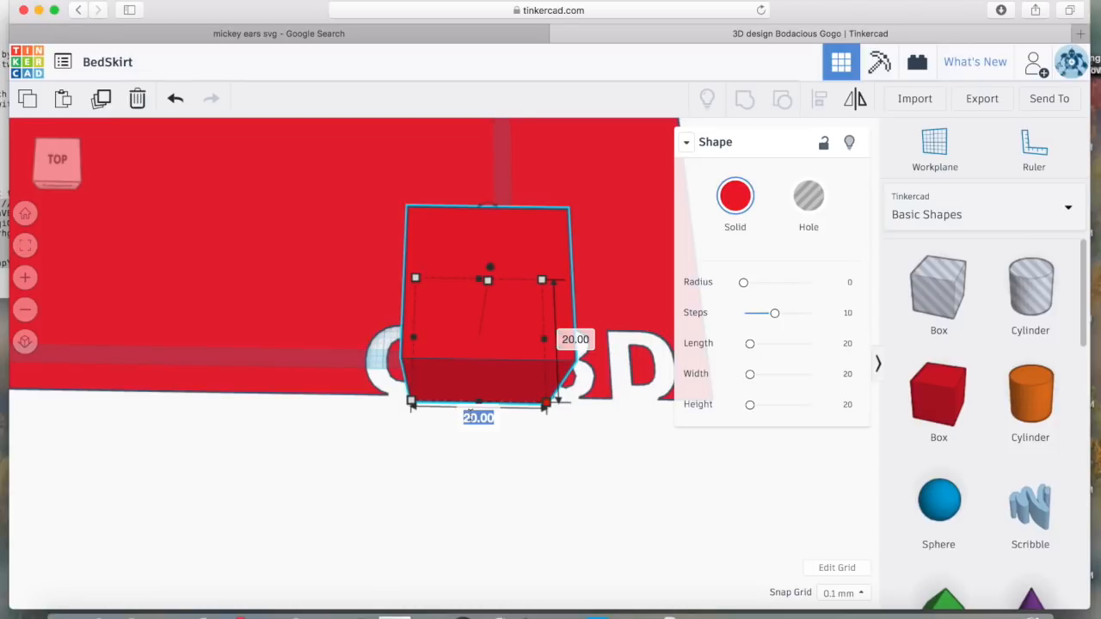
text(.9)
key(Return)
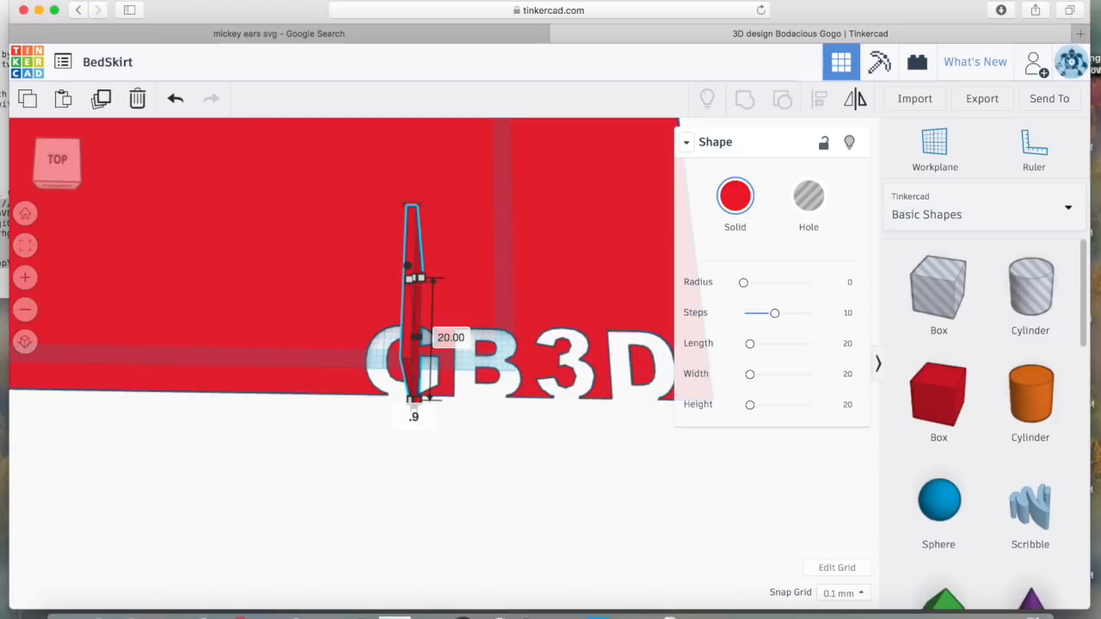
key(Return)
Select the thin red bar over the G and flatten its height to 0.20 mm
click(457, 451)
right_drag(456, 454, 318, 441)
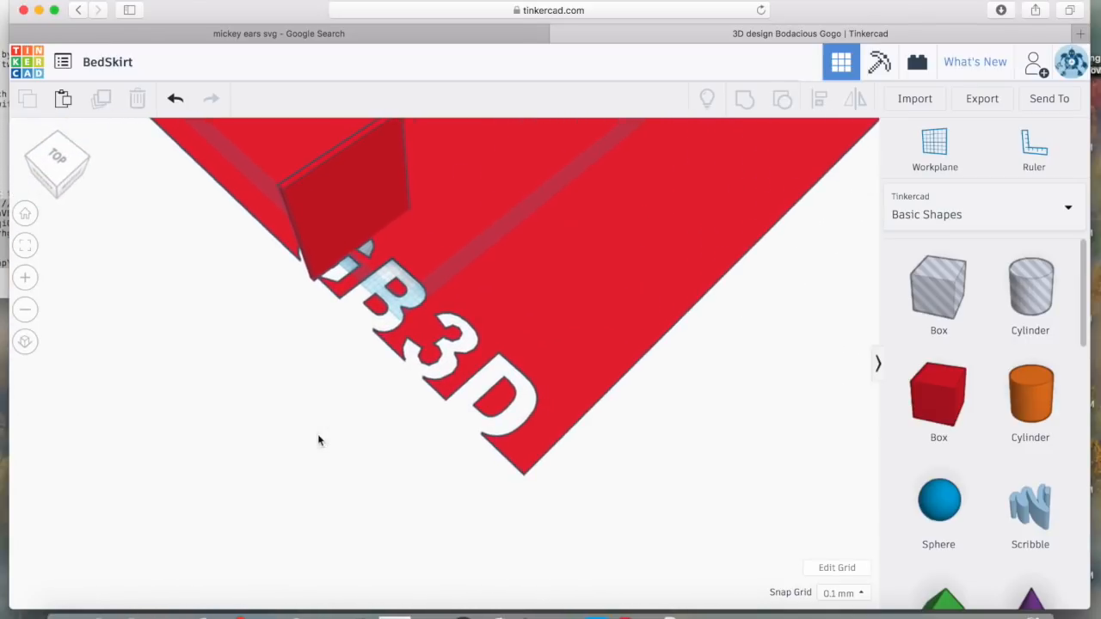
click(331, 228)
mouse_move(343, 151)
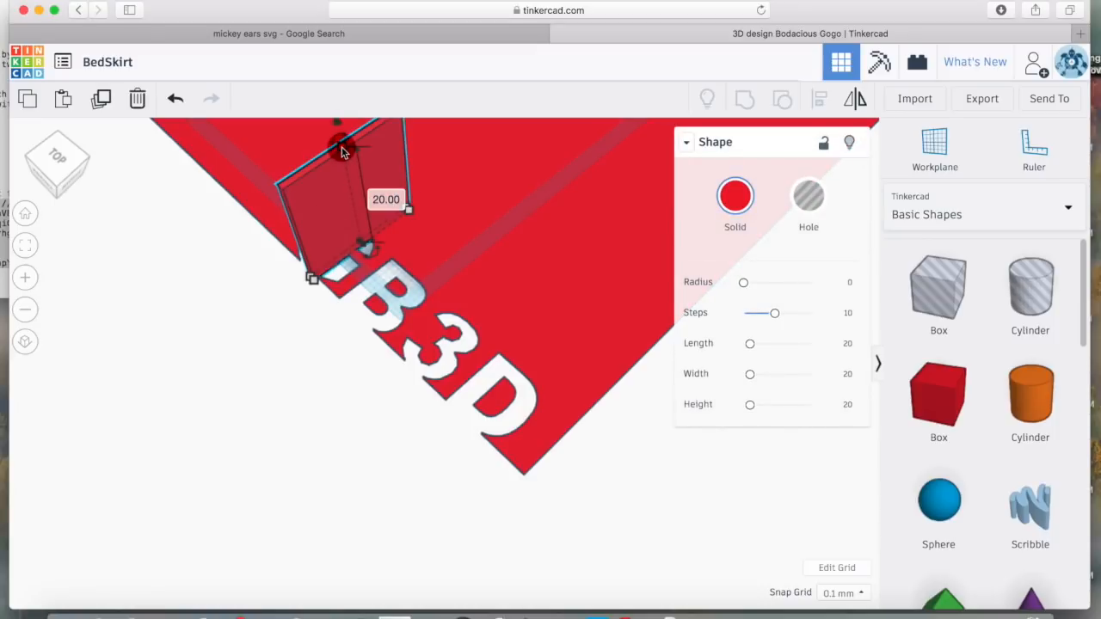
click(387, 199)
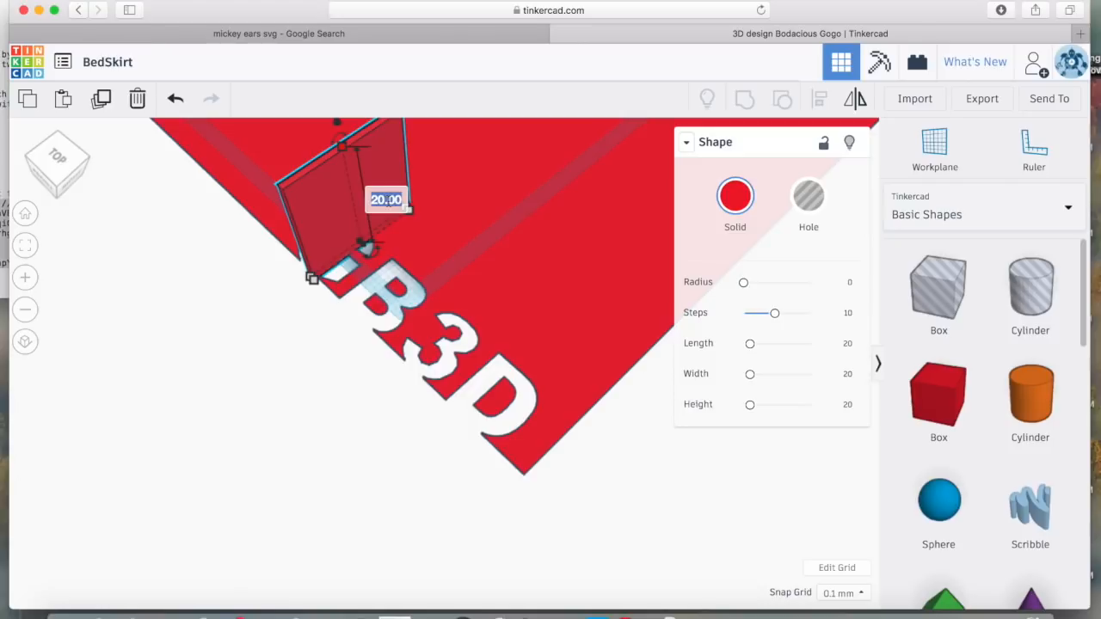
text(0.2)
key(Return)
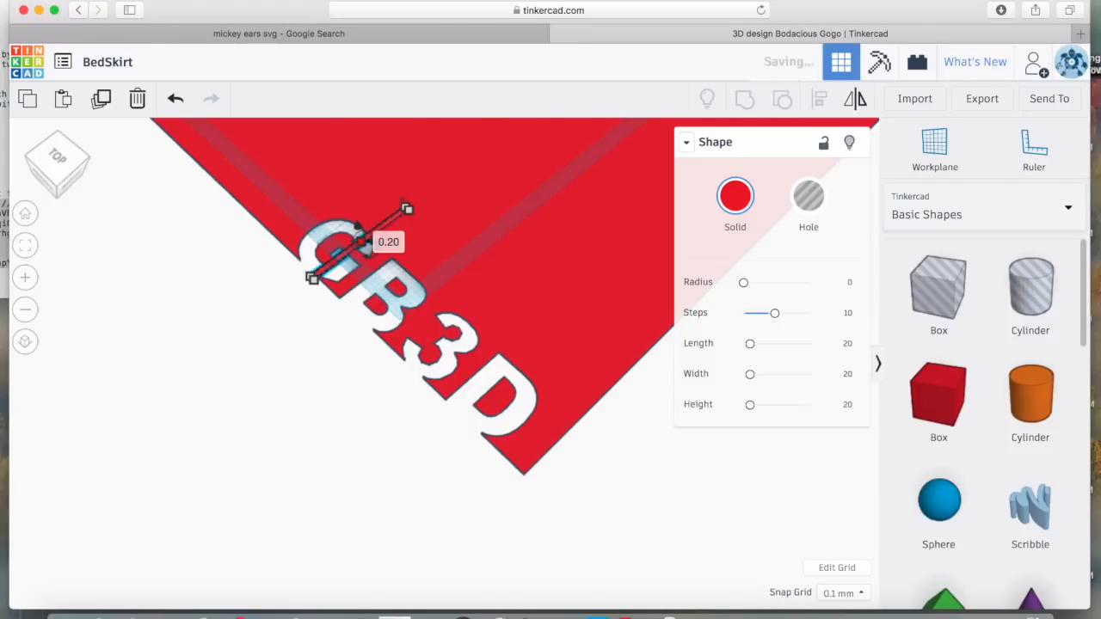
right_drag(263, 350, 391, 426)
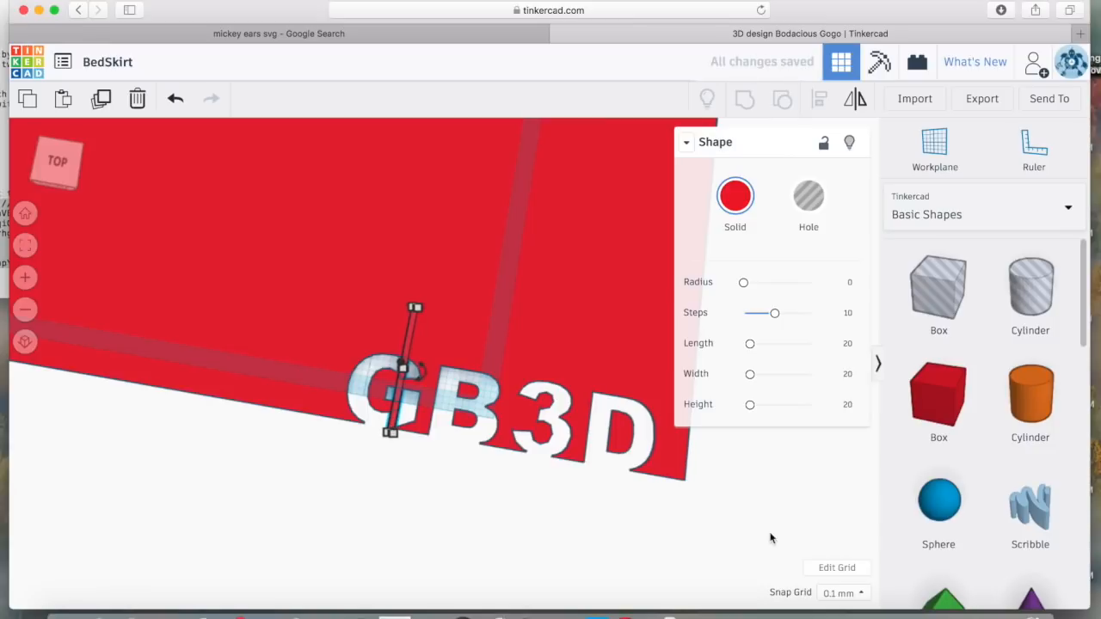
click(840, 592)
Move the thin bar onto the B with a 1.0 mm snap grid, then restore 0.1 mm snap
click(841, 531)
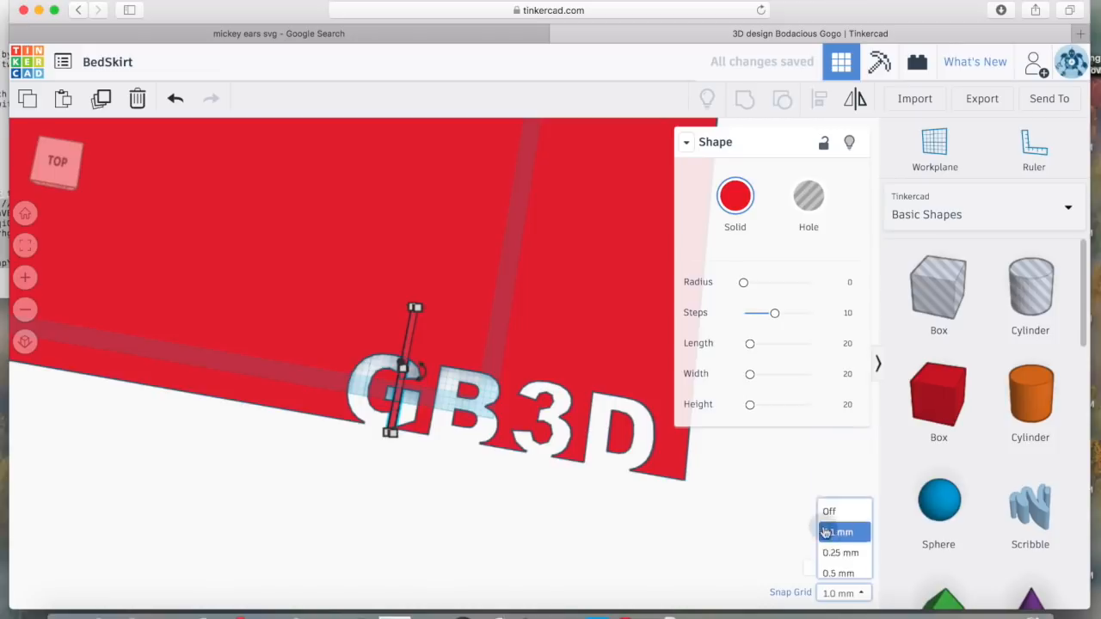
drag(419, 378, 481, 367)
key(Up)
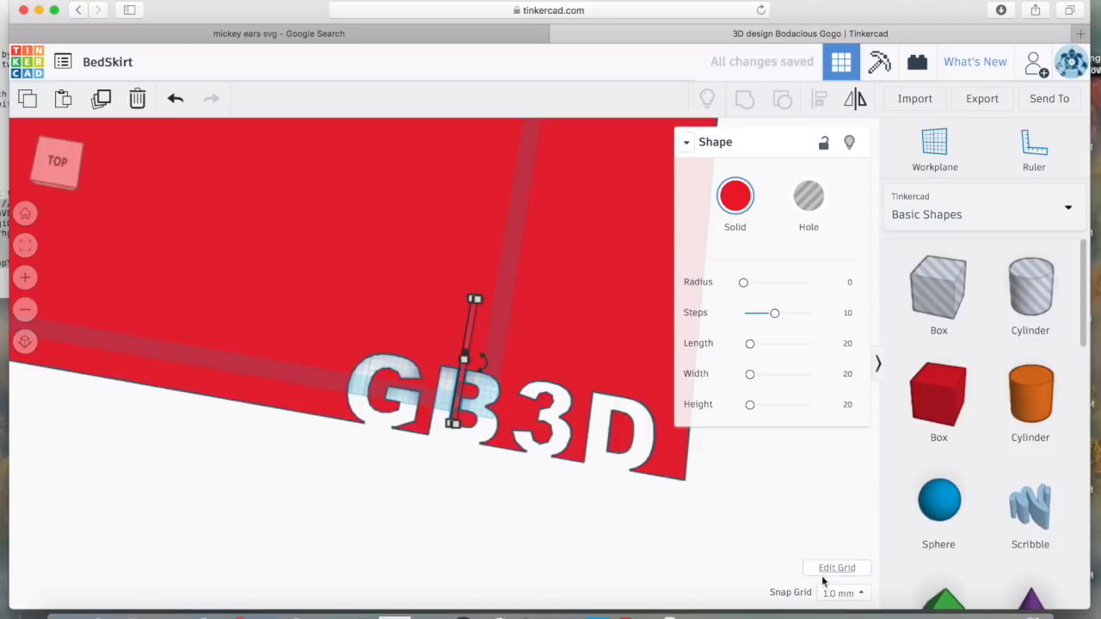
click(852, 594)
click(838, 462)
scroll(424, 539, up, 3)
scroll(424, 535, down, 2)
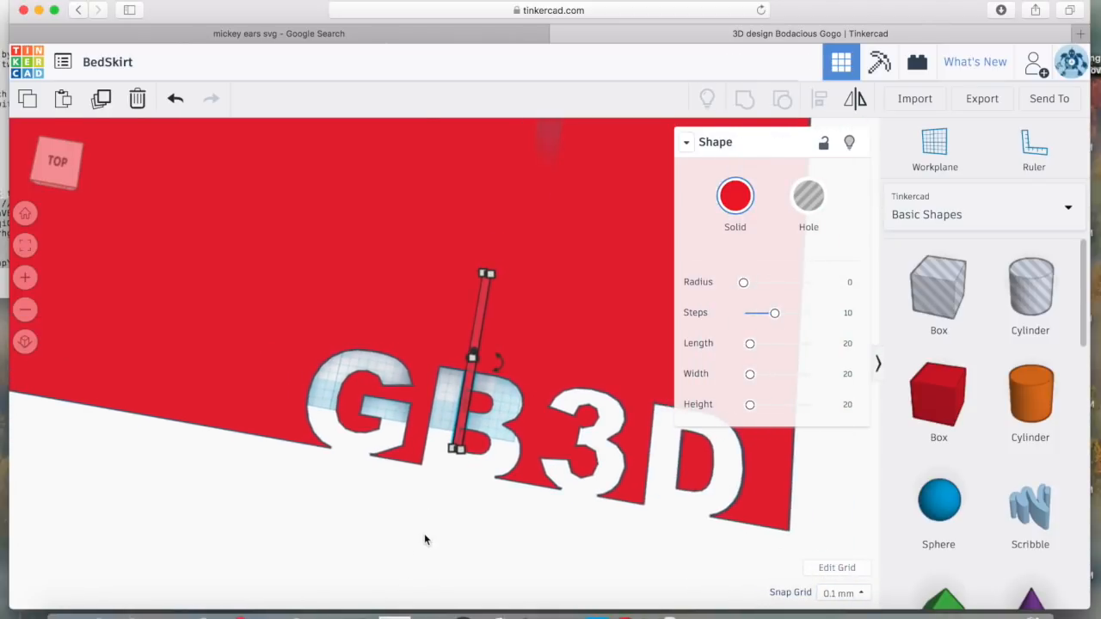
scroll(424, 535, up, 4)
key(Right)
key(Right)
key(Right)
key(Right)
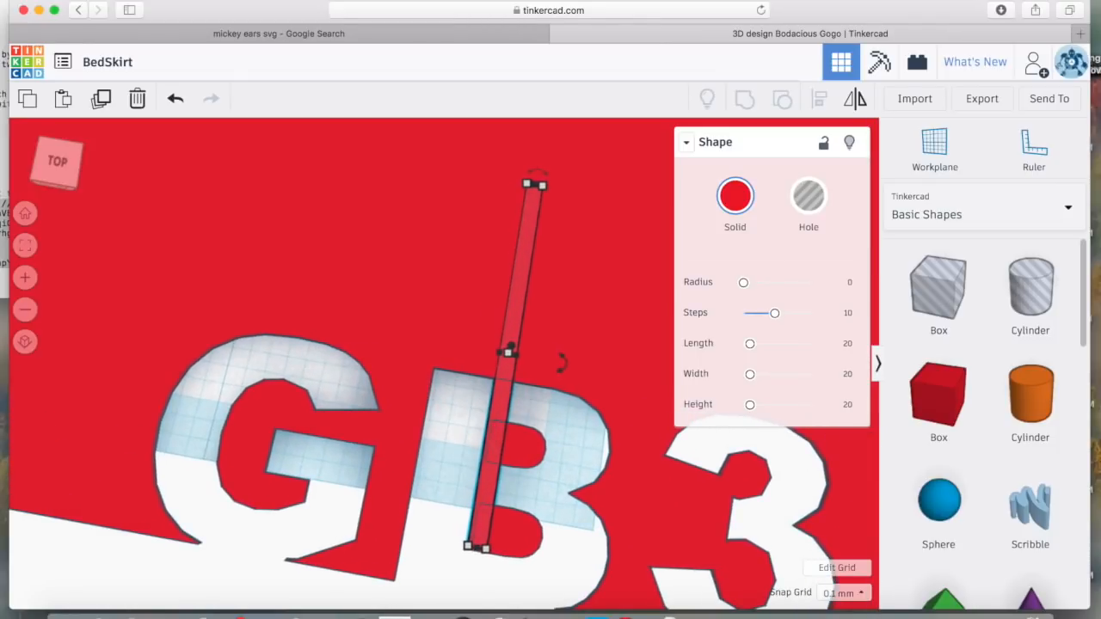
key(Left)
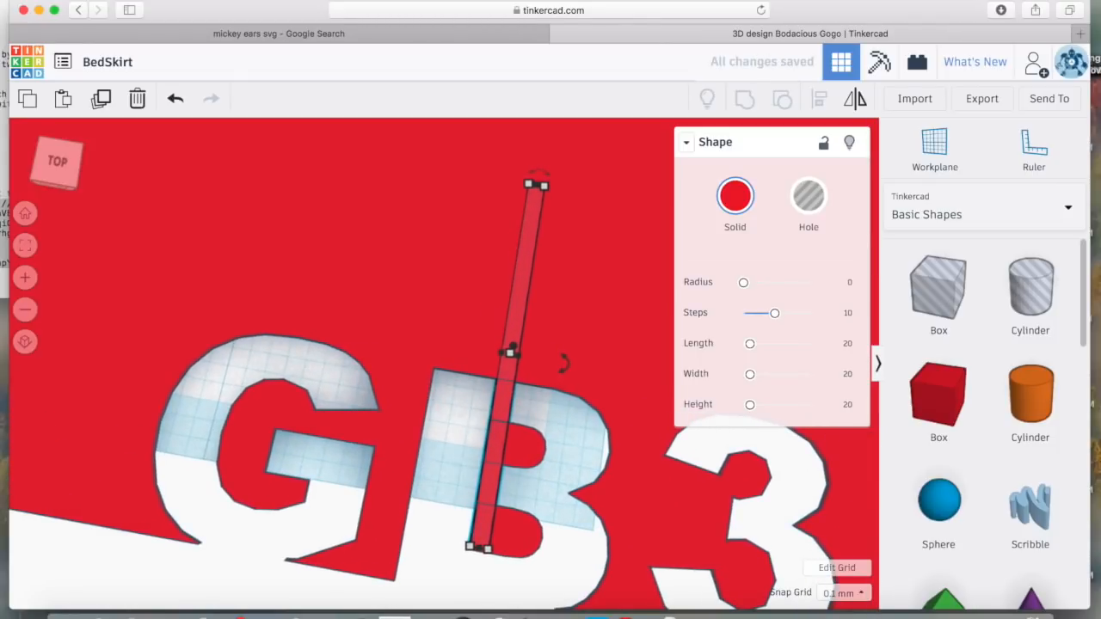
click(340, 596)
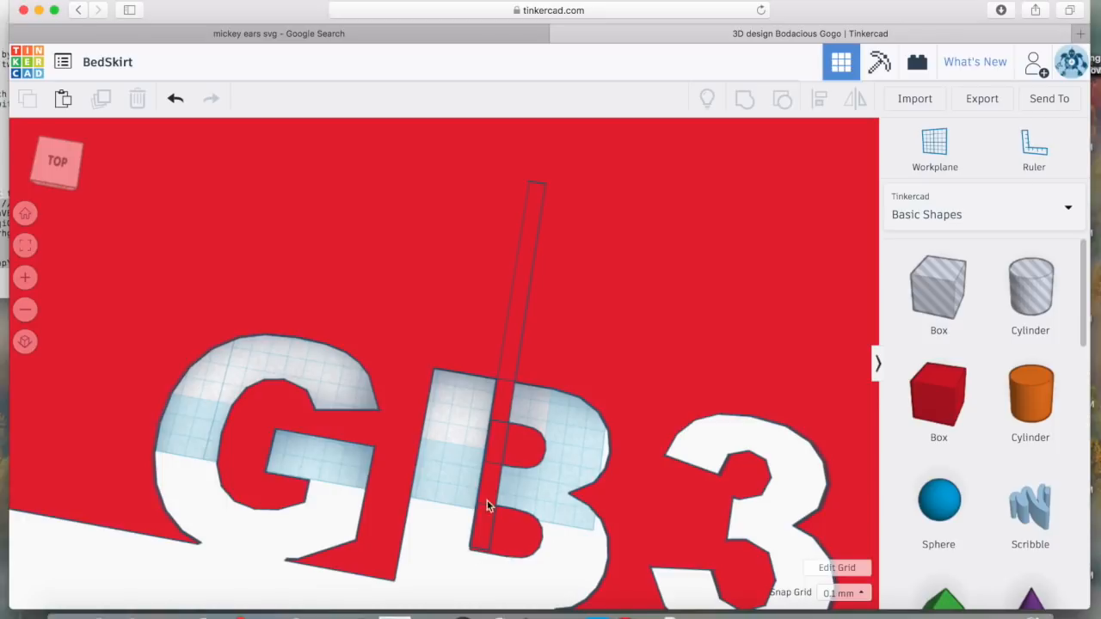
click(507, 411)
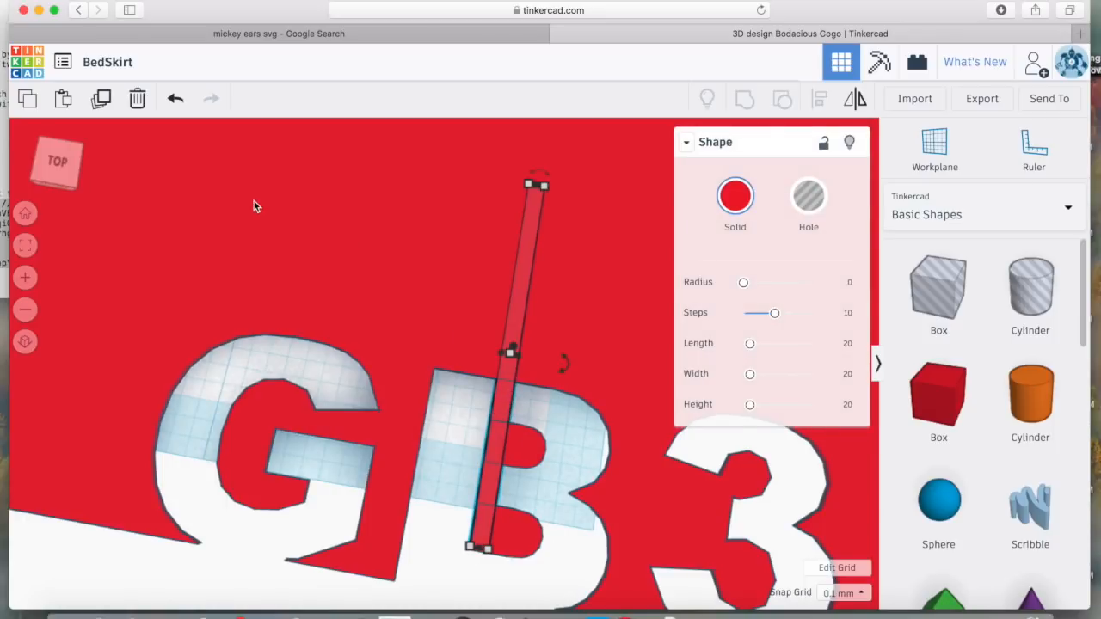
Duplicate the bar and nudge the copy onto the D at 1.0 mm snap, then reset snap to 0.1 mm
click(103, 101)
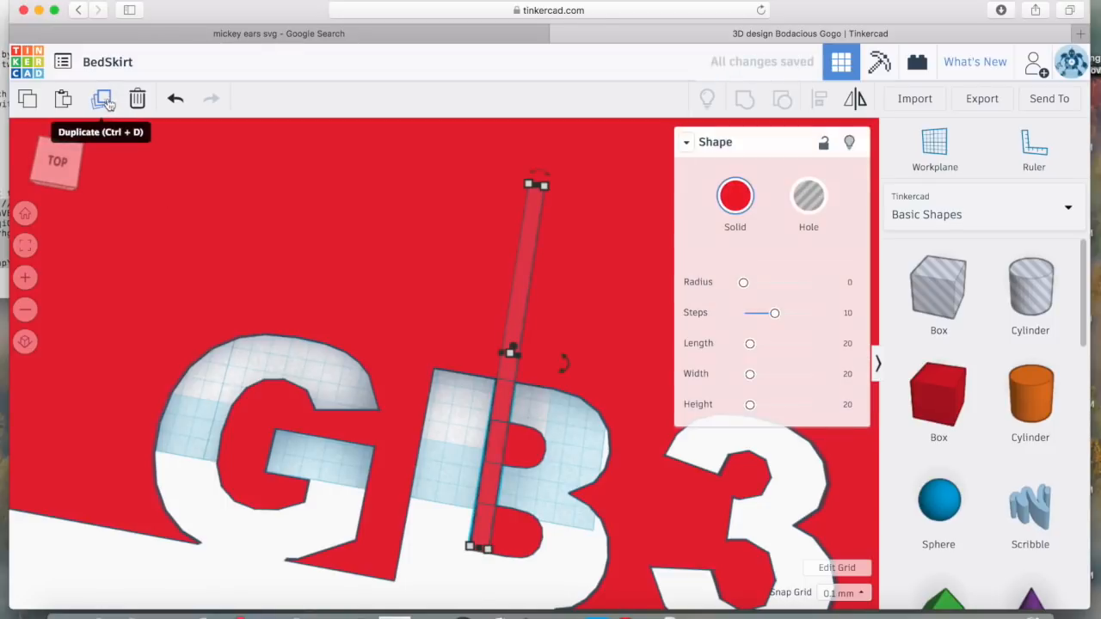
scroll(340, 543, down, 3)
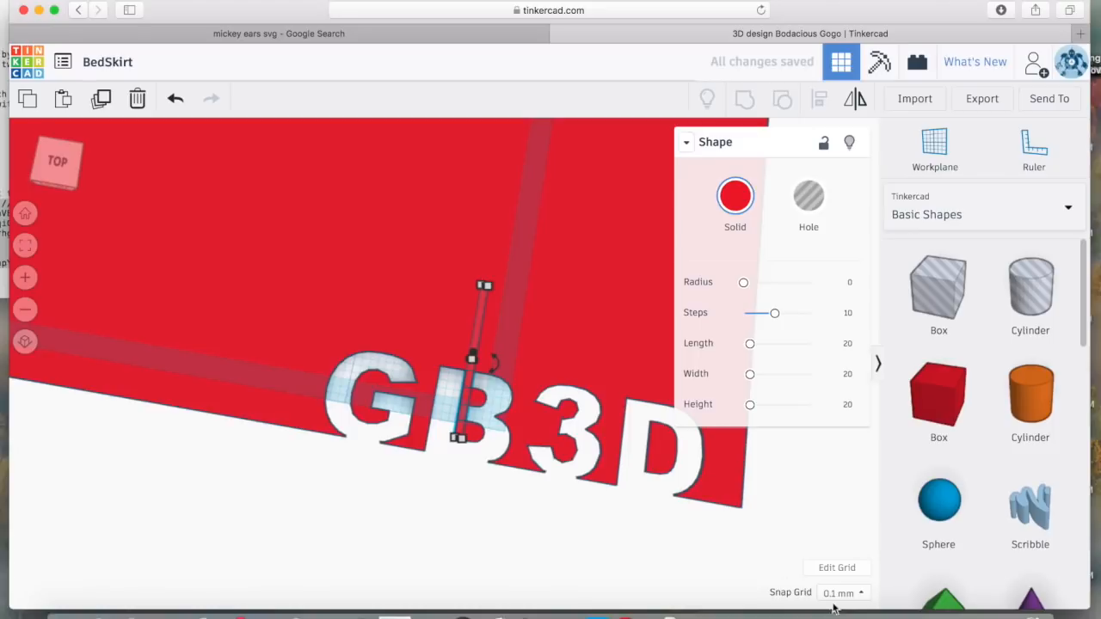
click(841, 593)
click(839, 523)
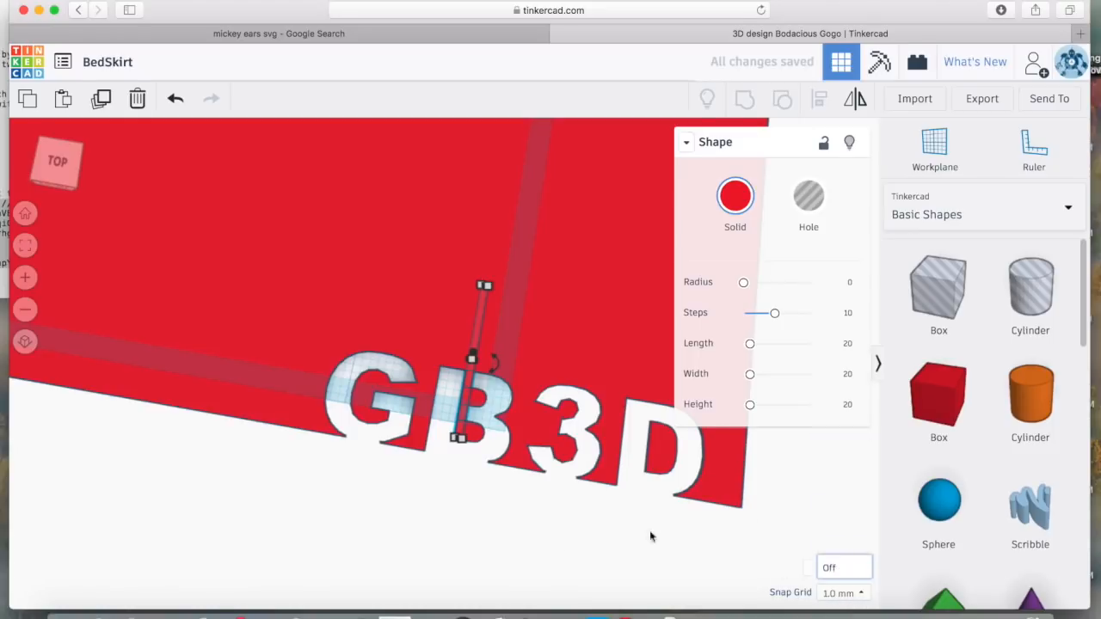
key(Right)
key(Right)
key(Right)
key(Right)
key(Right)
key(Right)
key(Right)
key(Right)
key(Right)
key(Right)
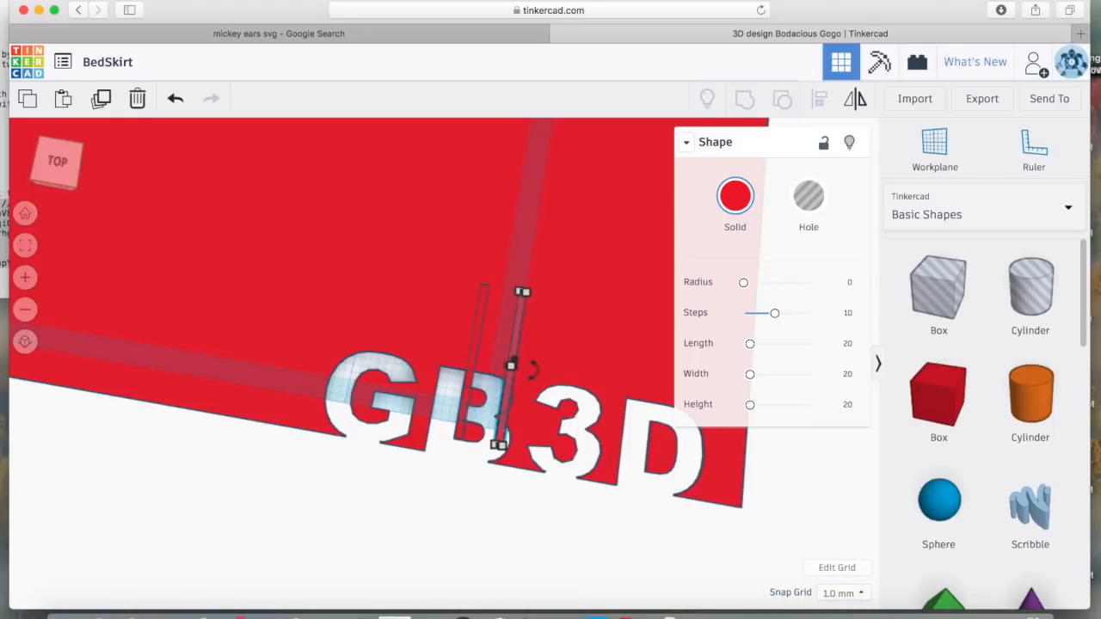
key(Right)
key(Right)
key(Right)
key(Right)
key(Right)
key(Right)
key(Right)
key(Right)
key(Right)
key(Right)
key(Right)
key(Right)
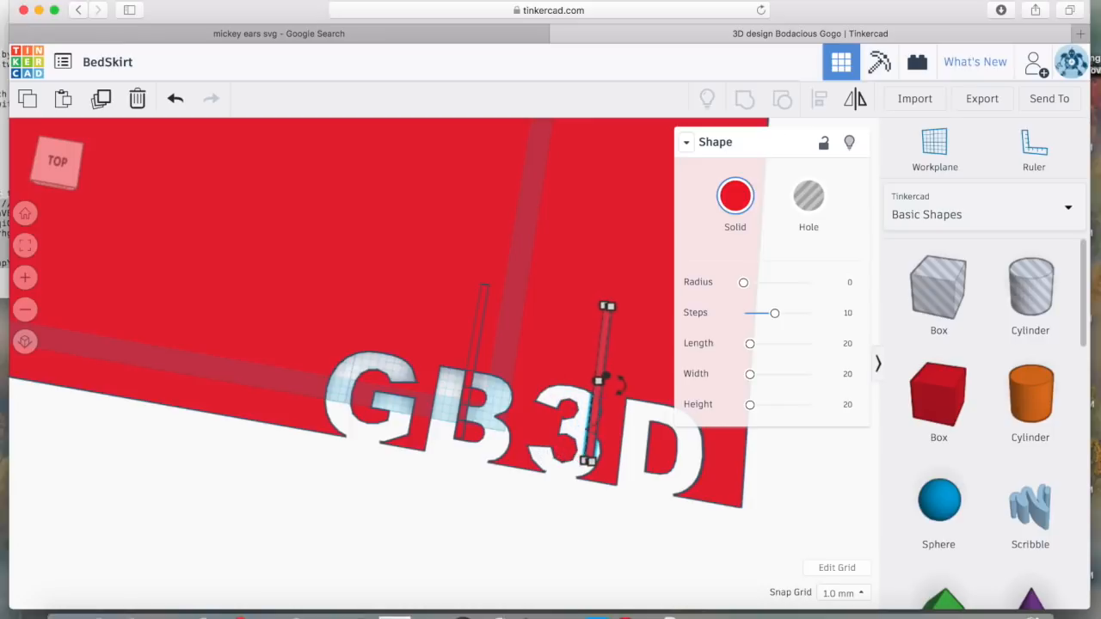
key(Right)
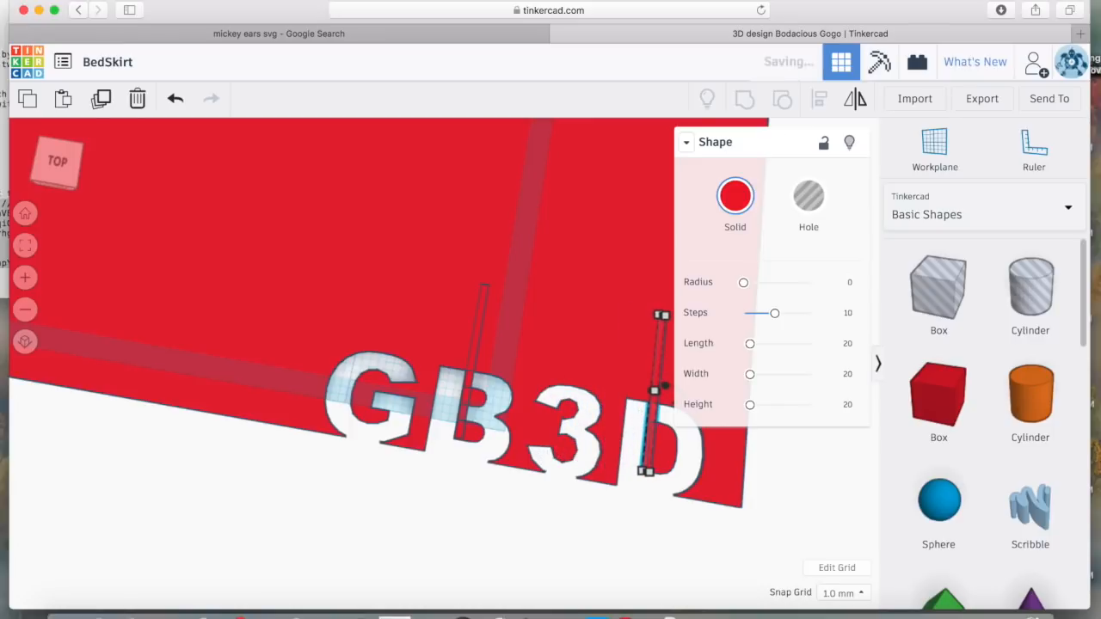
click(839, 593)
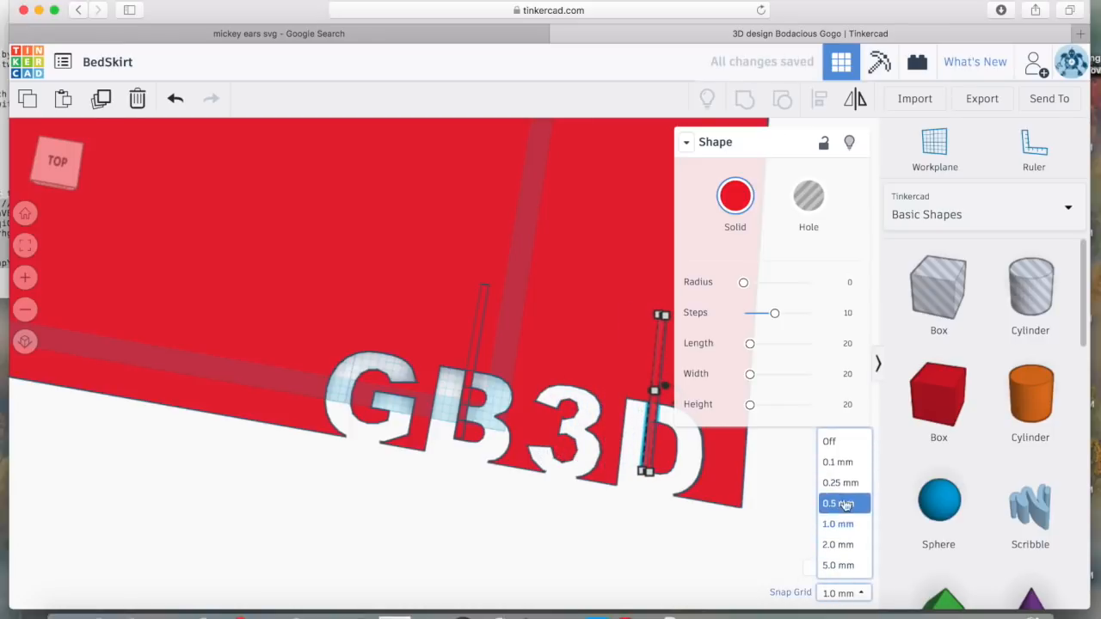
click(838, 457)
scroll(658, 521, up, 5)
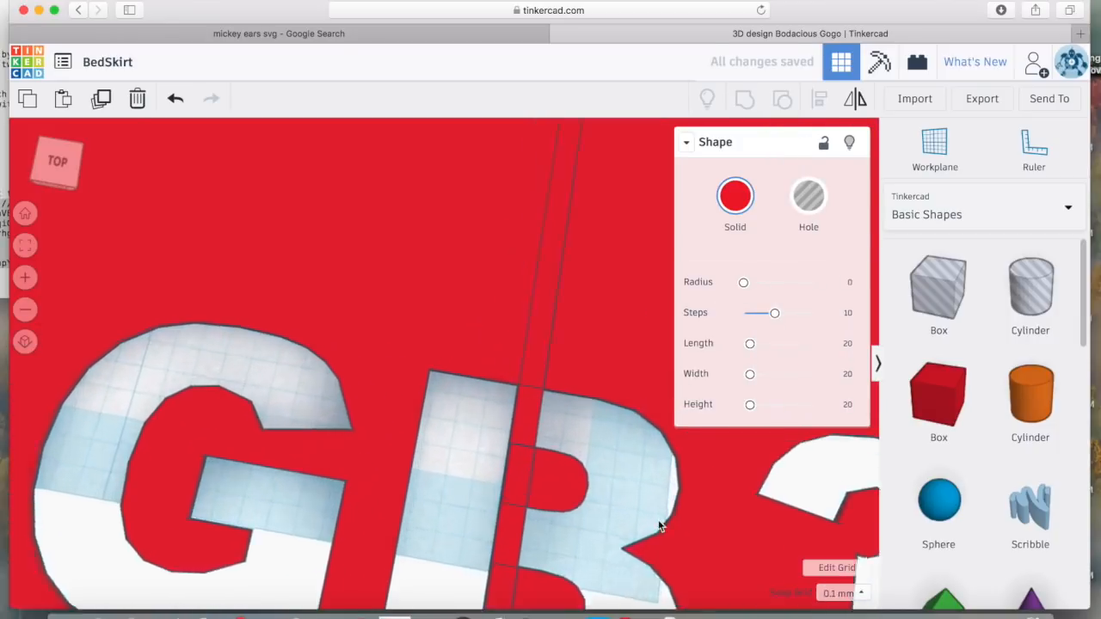
scroll(658, 521, down, 6)
Fine-tune the duplicate bar's position on the D and check its placement across the lettering
middle_drag(646, 511, 349, 467)
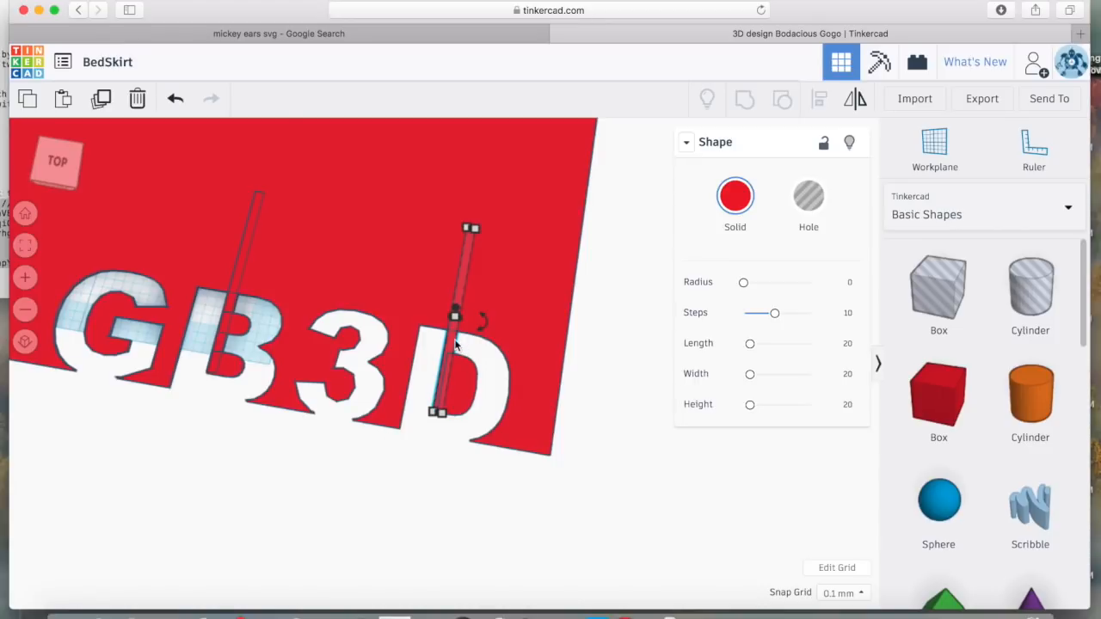
drag(453, 344, 458, 344)
click(423, 498)
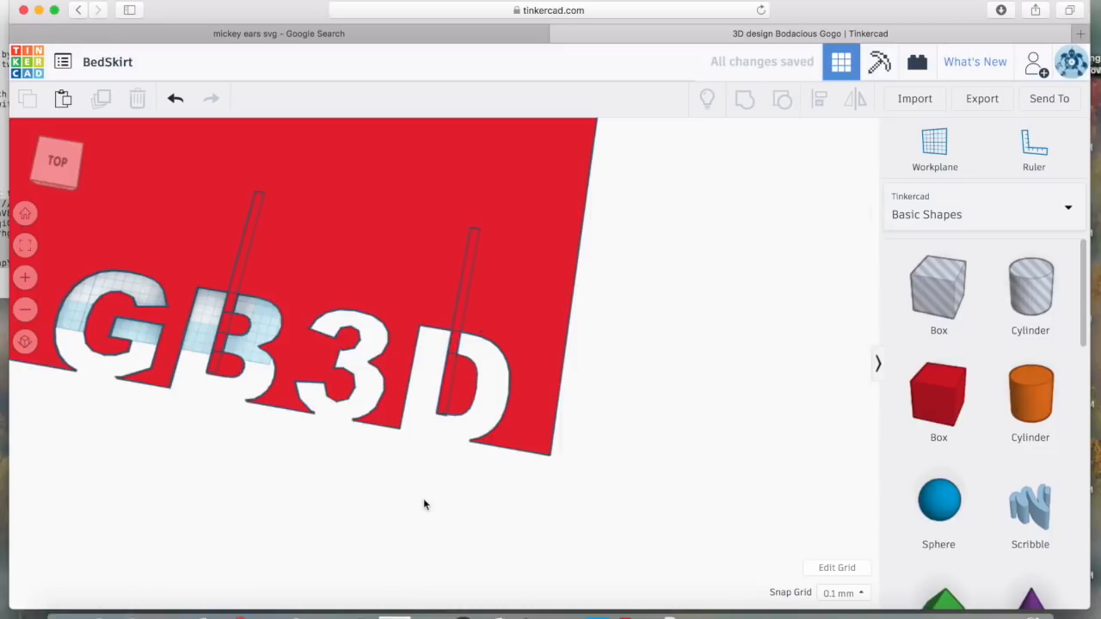
click(456, 348)
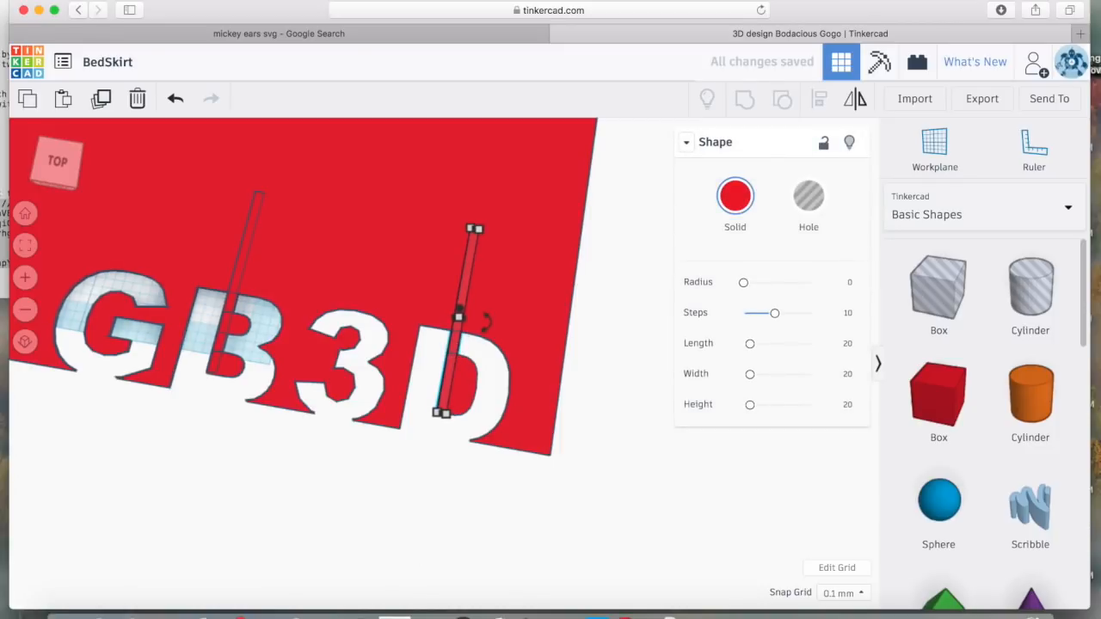
click(425, 516)
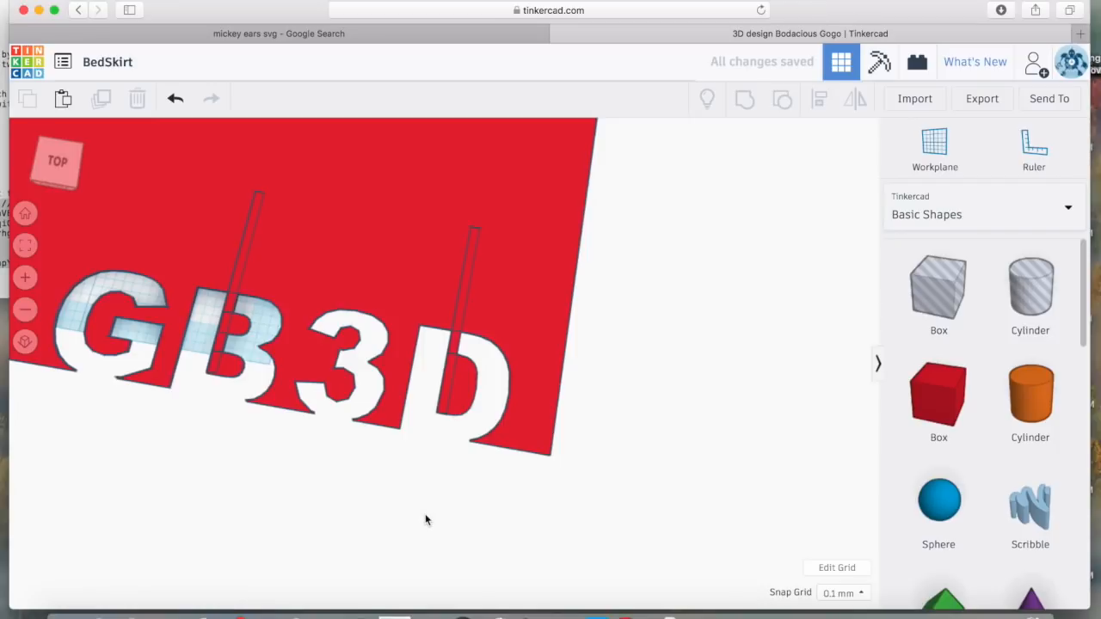
middle_drag(327, 491, 542, 528)
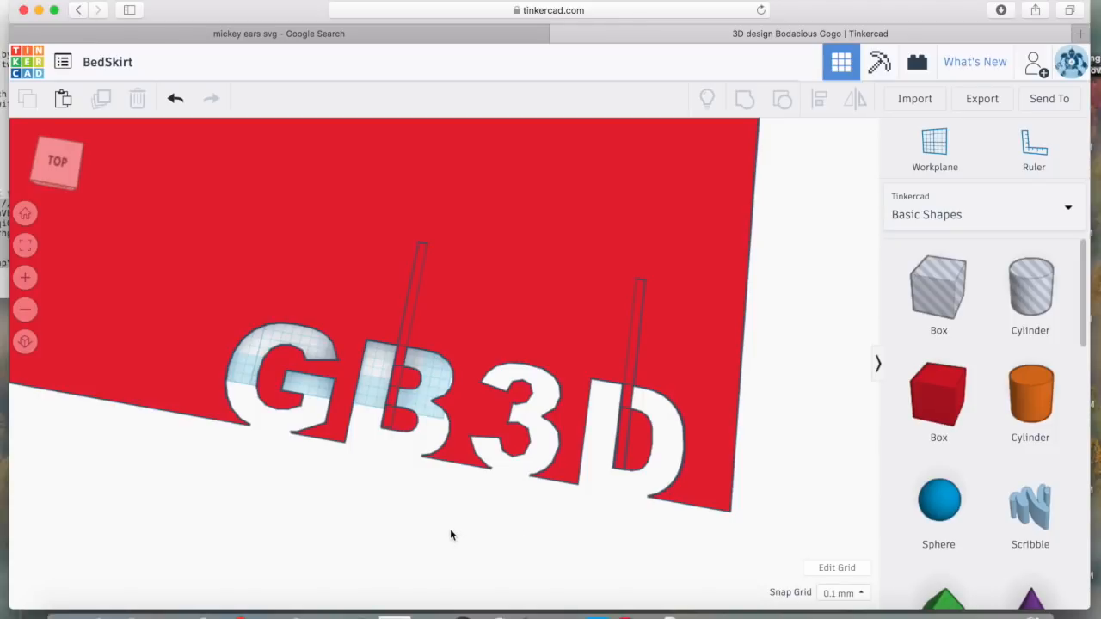
scroll(450, 528, down, 3)
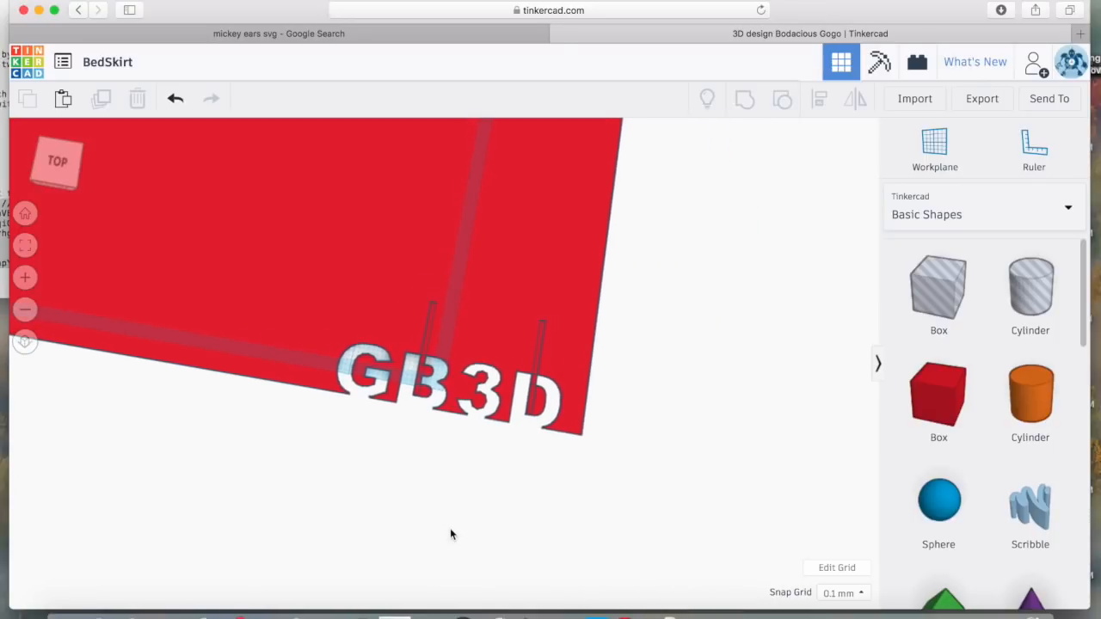
scroll(450, 528, up, 3)
scroll(420, 473, up, 1)
scroll(419, 473, down, 1)
scroll(420, 473, up, 3)
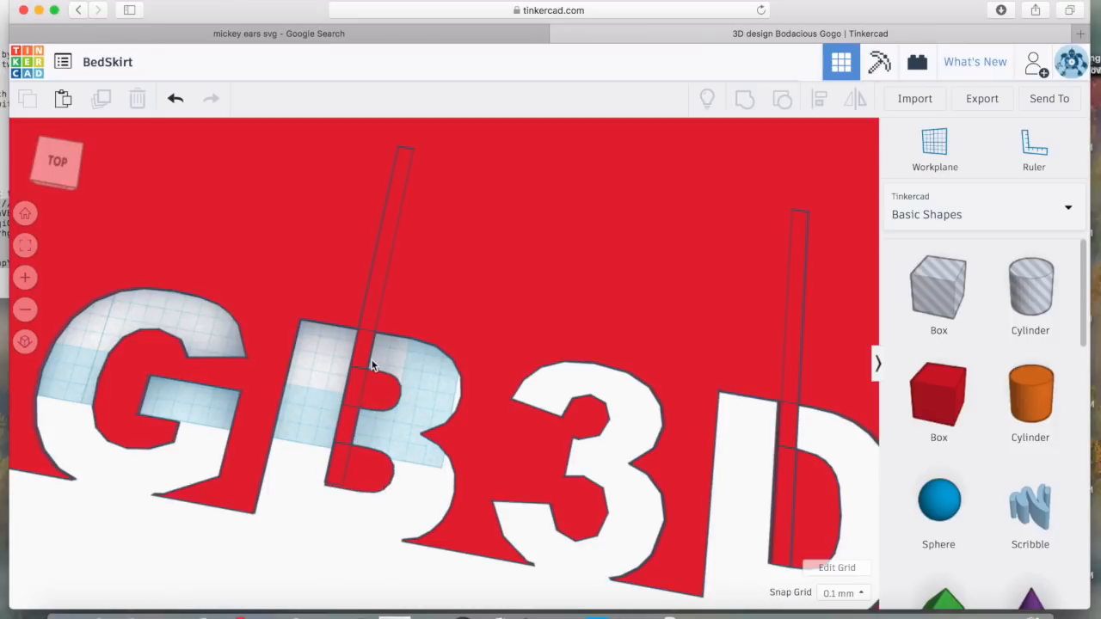
click(418, 513)
scroll(567, 572, down, 6)
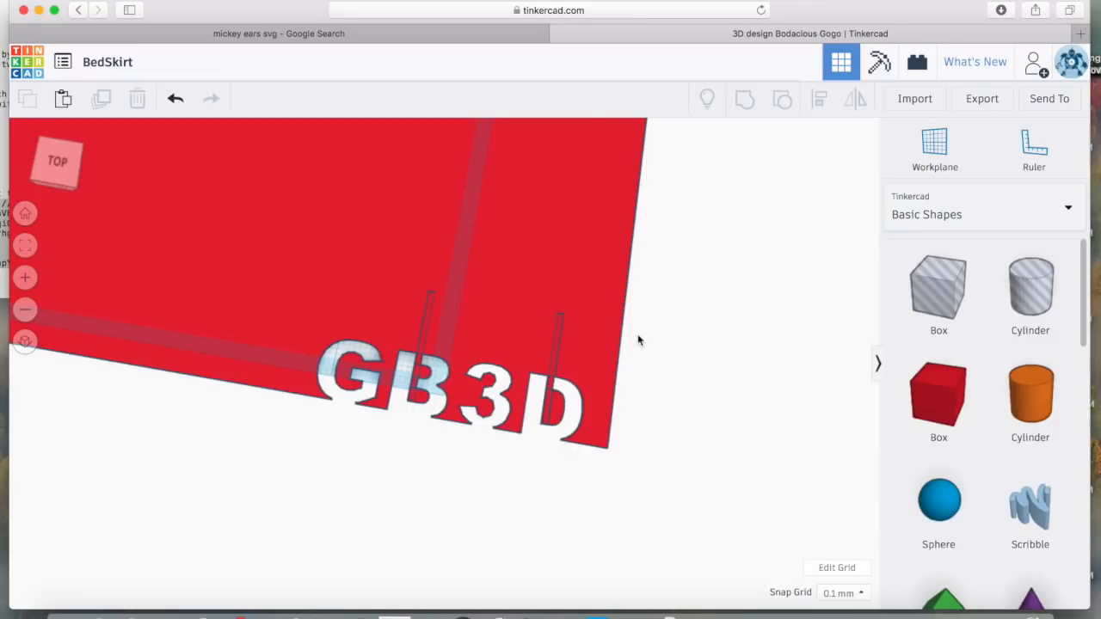
scroll(637, 341, down, 5)
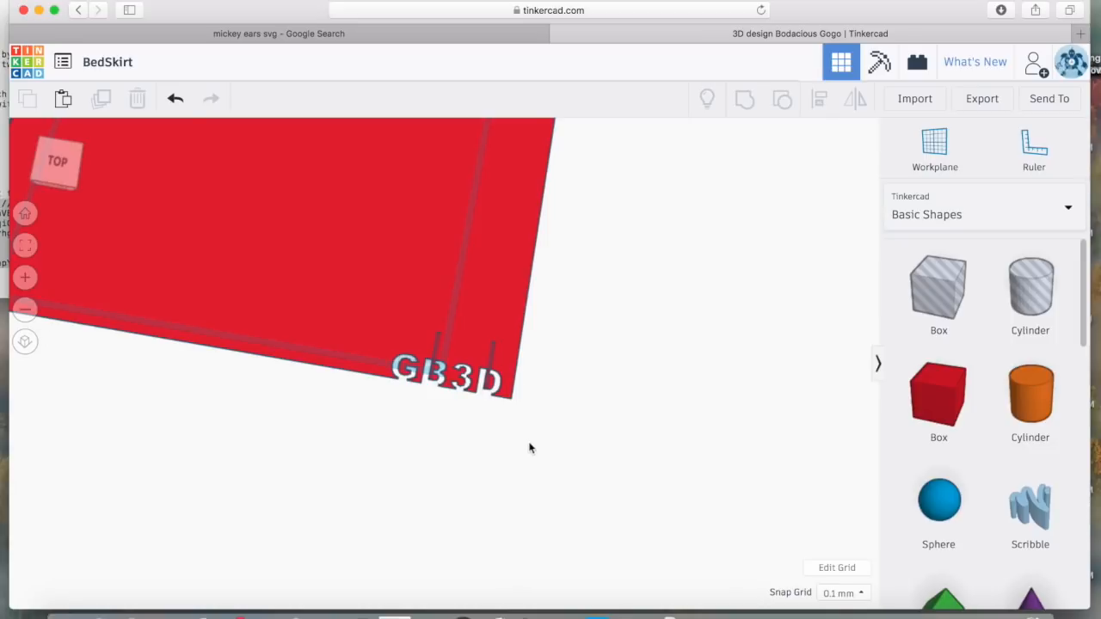
drag(544, 434, 250, 189)
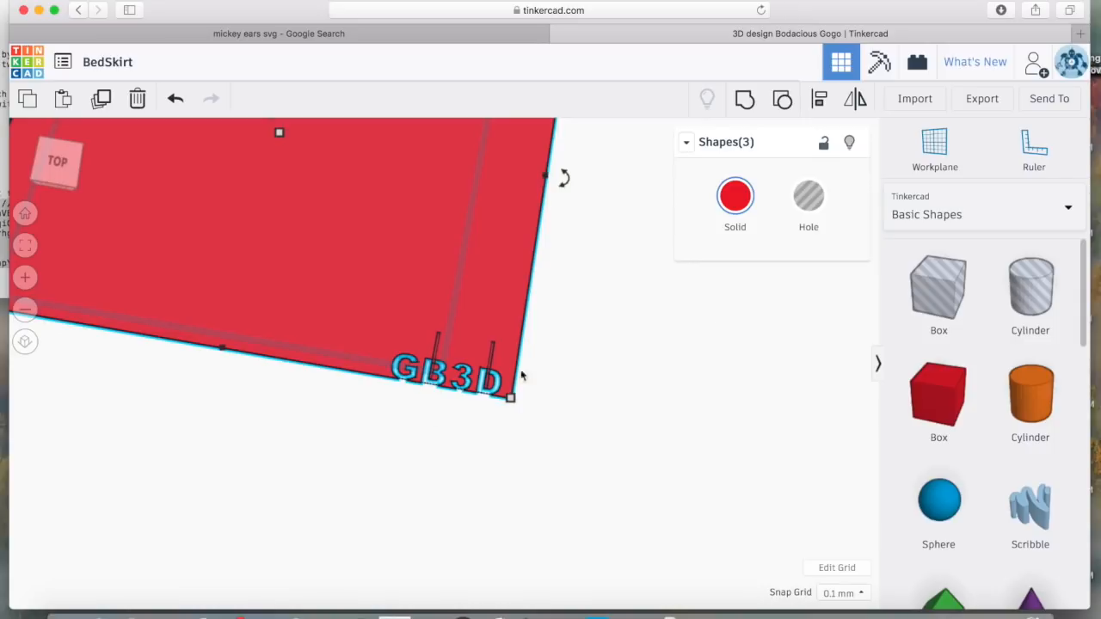
Select the red plate and export 'Everything in the design' as an .STL download
click(505, 475)
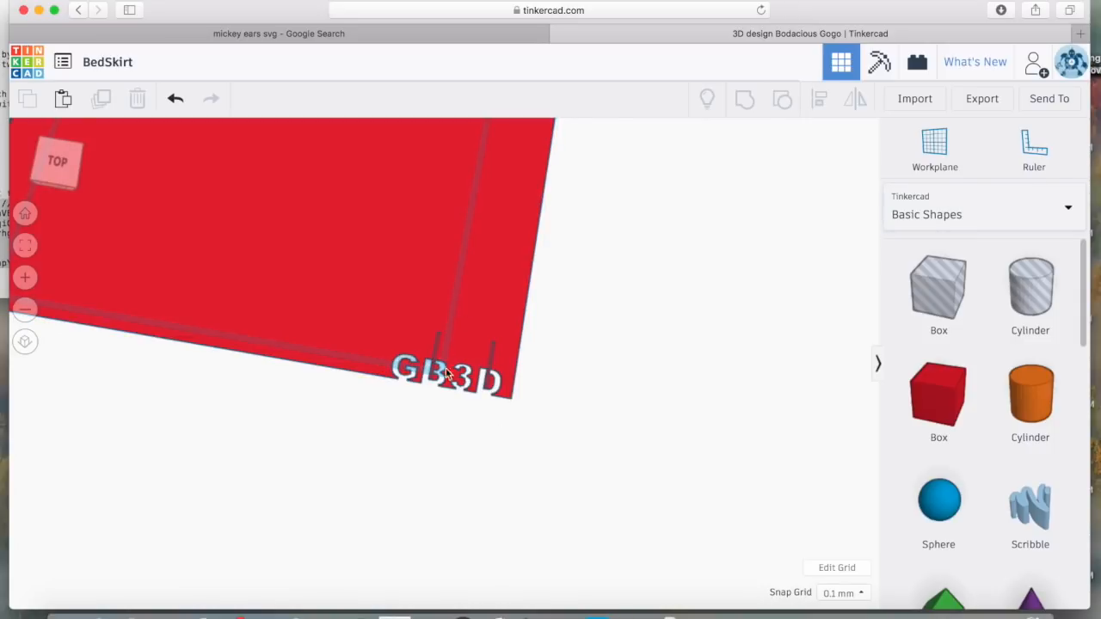
click(465, 311)
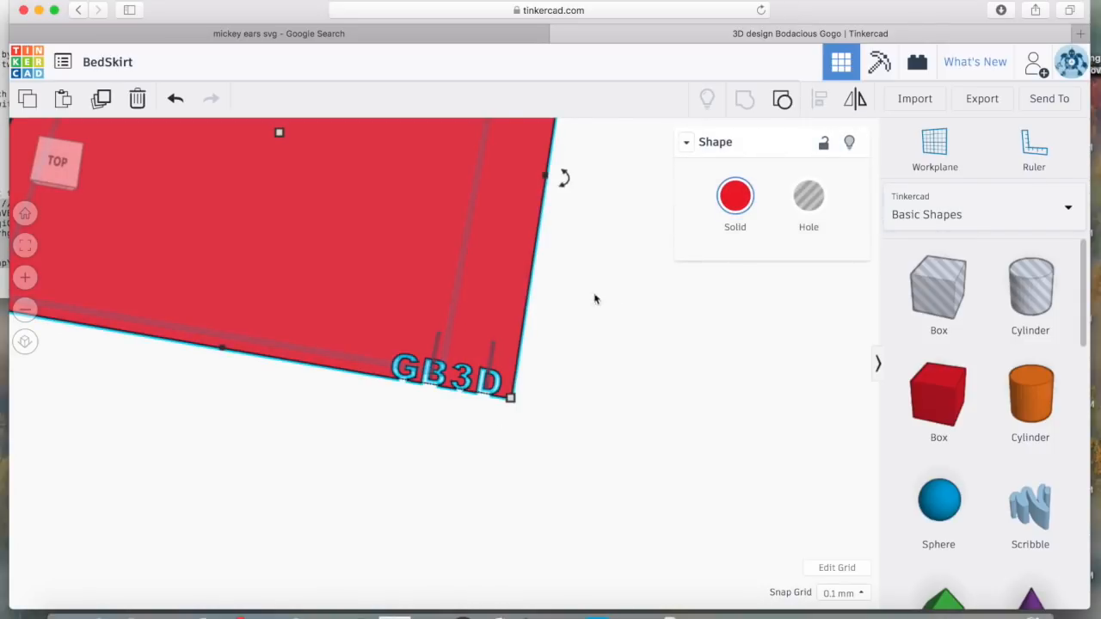
click(982, 99)
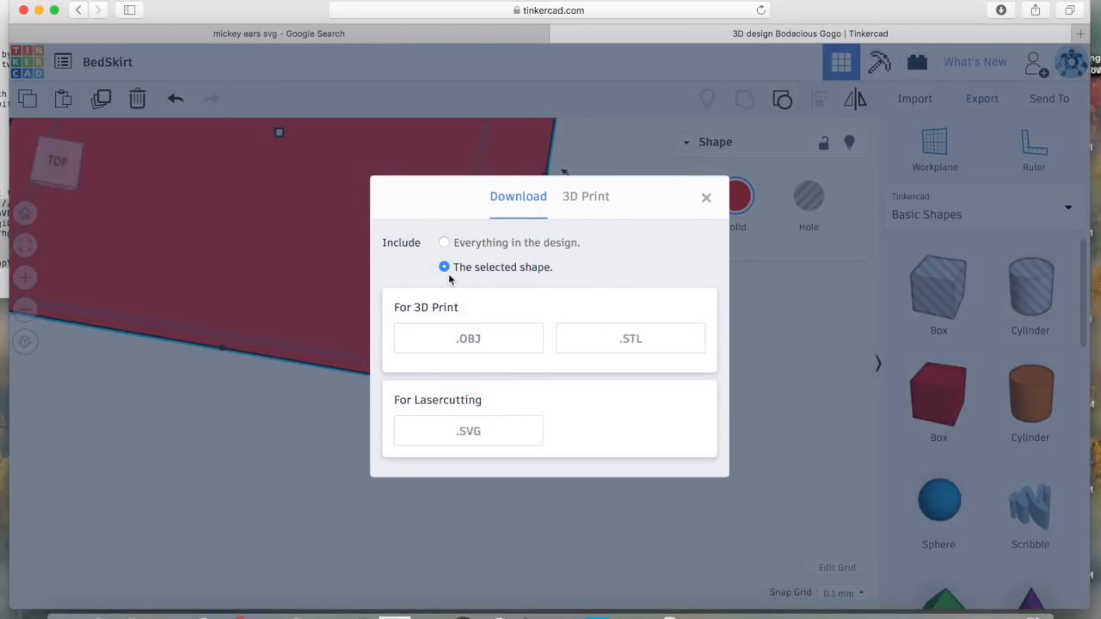
click(446, 243)
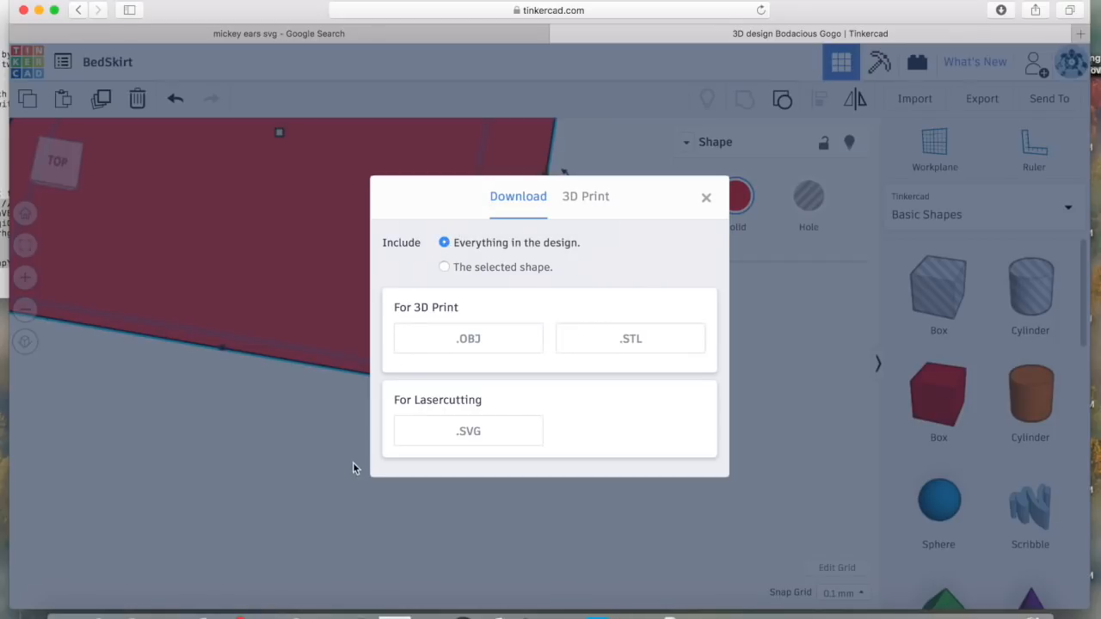
click(633, 340)
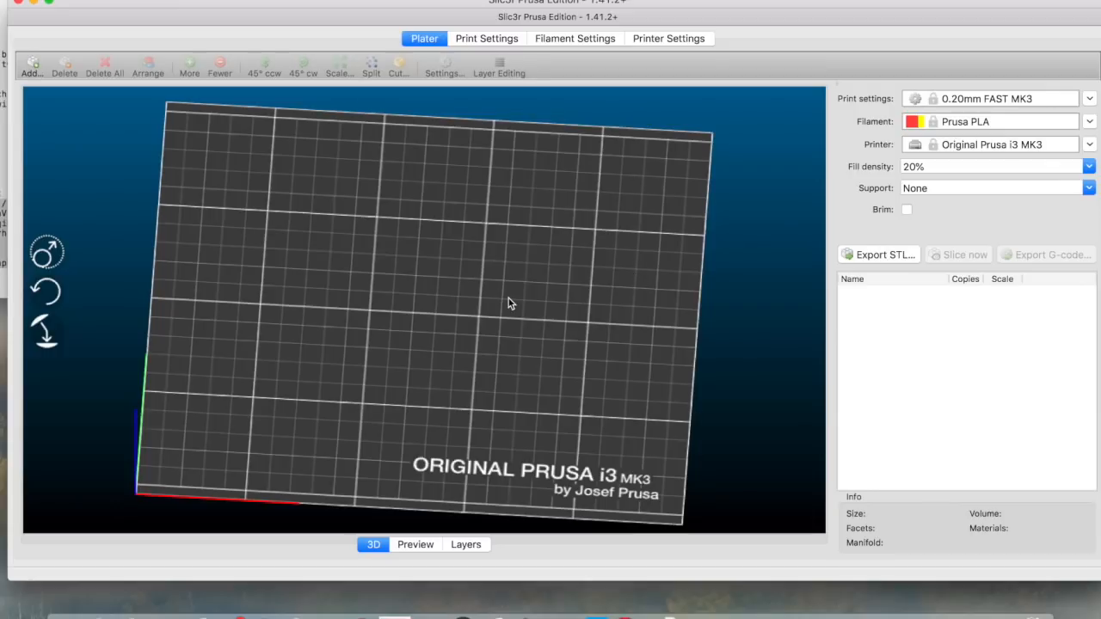
Add BedSkirt-2.stl from Downloads, slice it, and view the toolpath preview
click(32, 66)
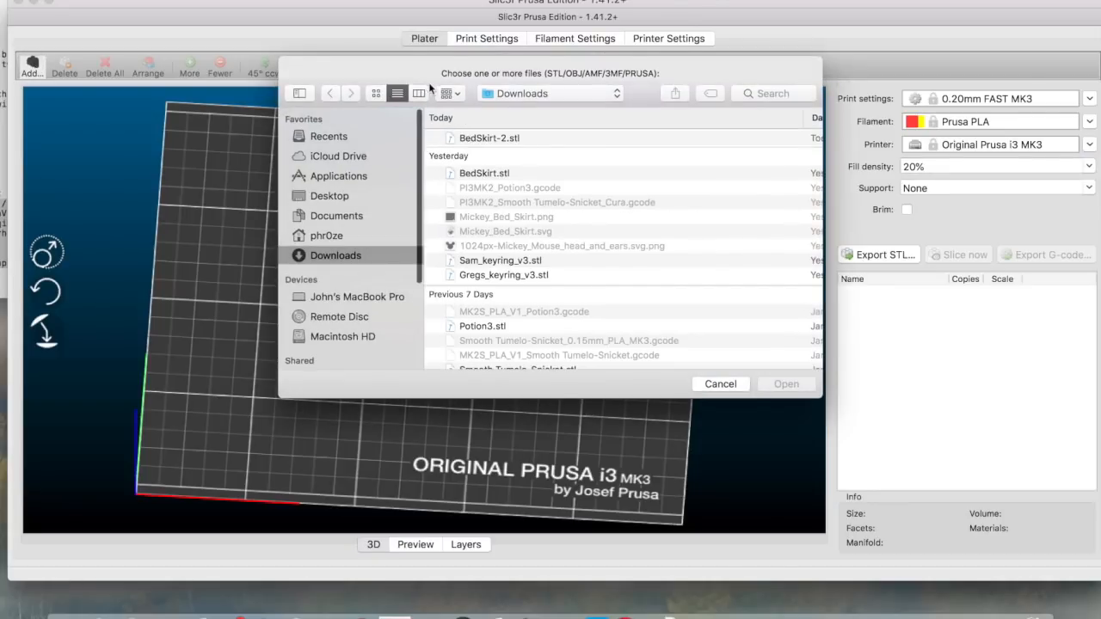
click(495, 139)
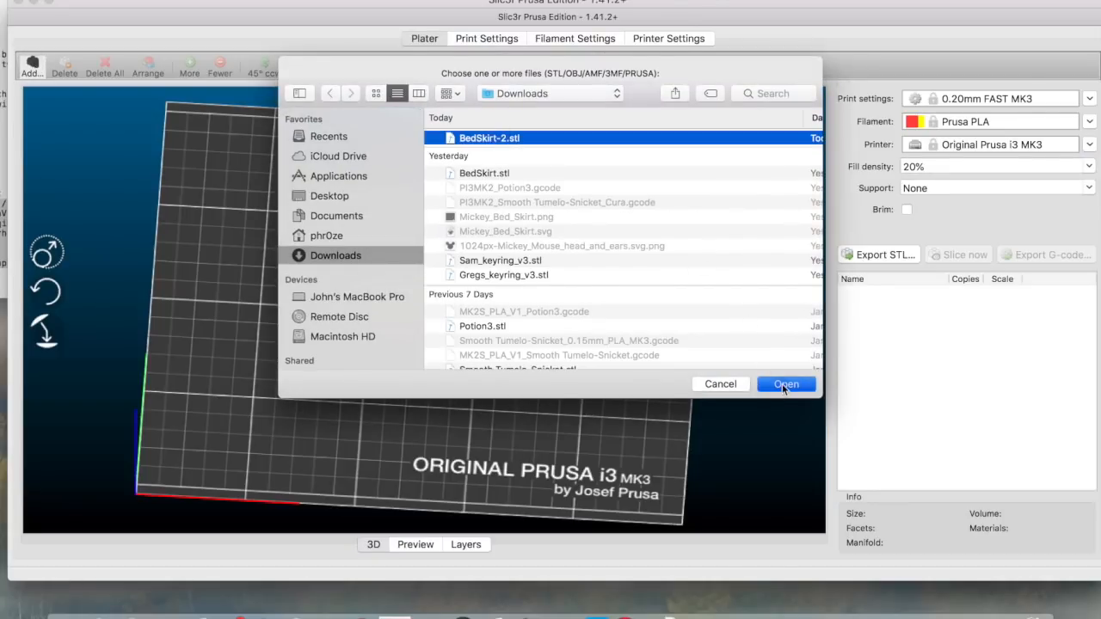
click(785, 385)
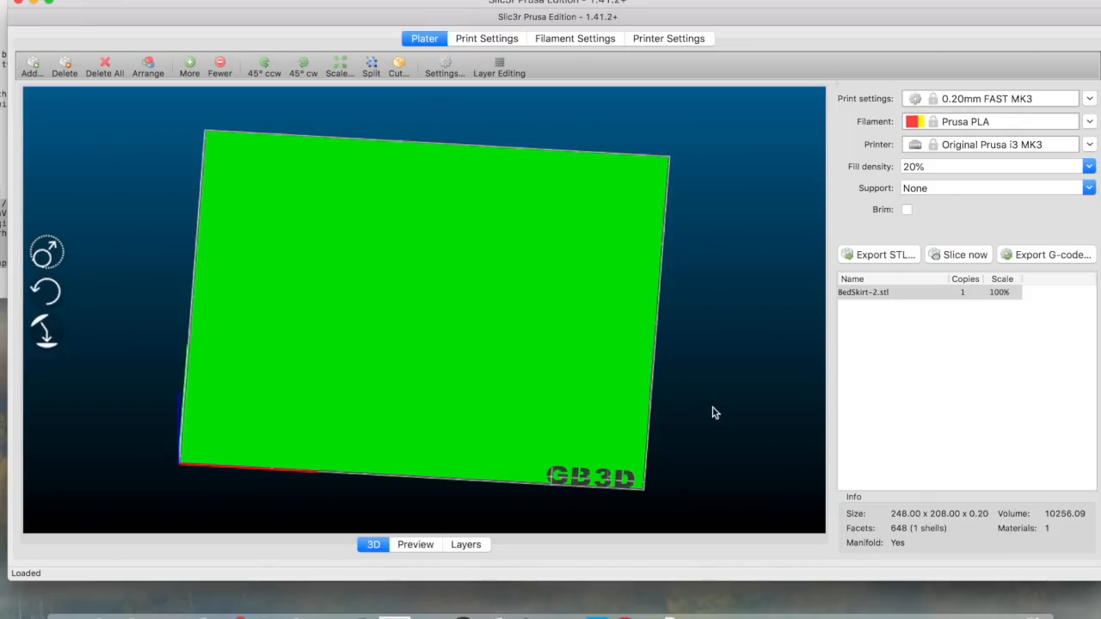
click(967, 256)
click(413, 544)
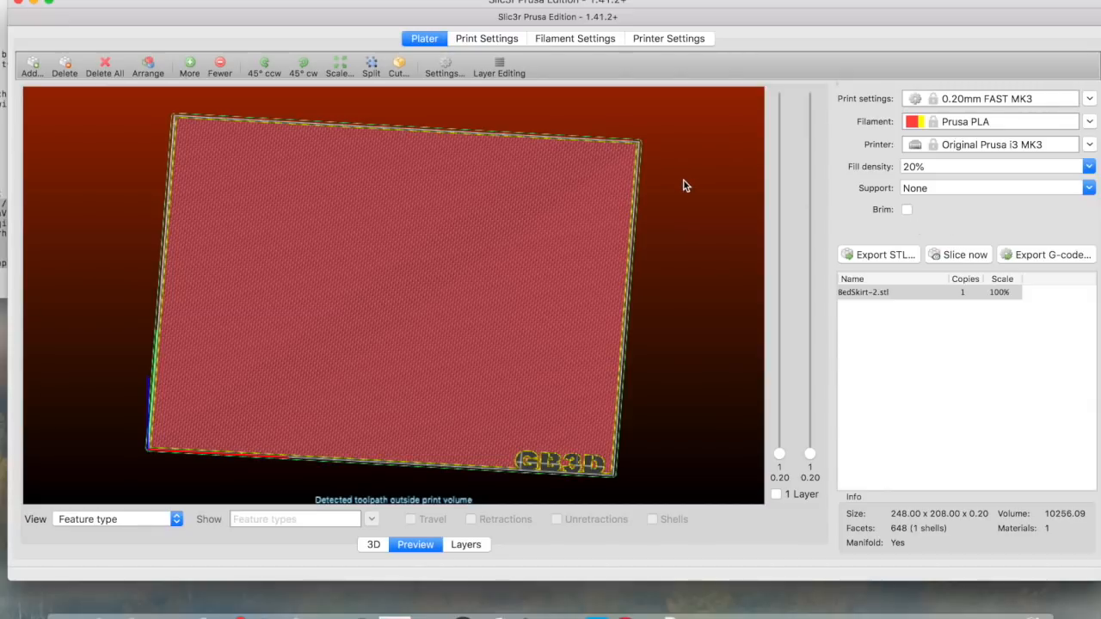
Set top and bottom solid layers to 0 and enable spiral vase, accepting the adjusted settings
click(485, 38)
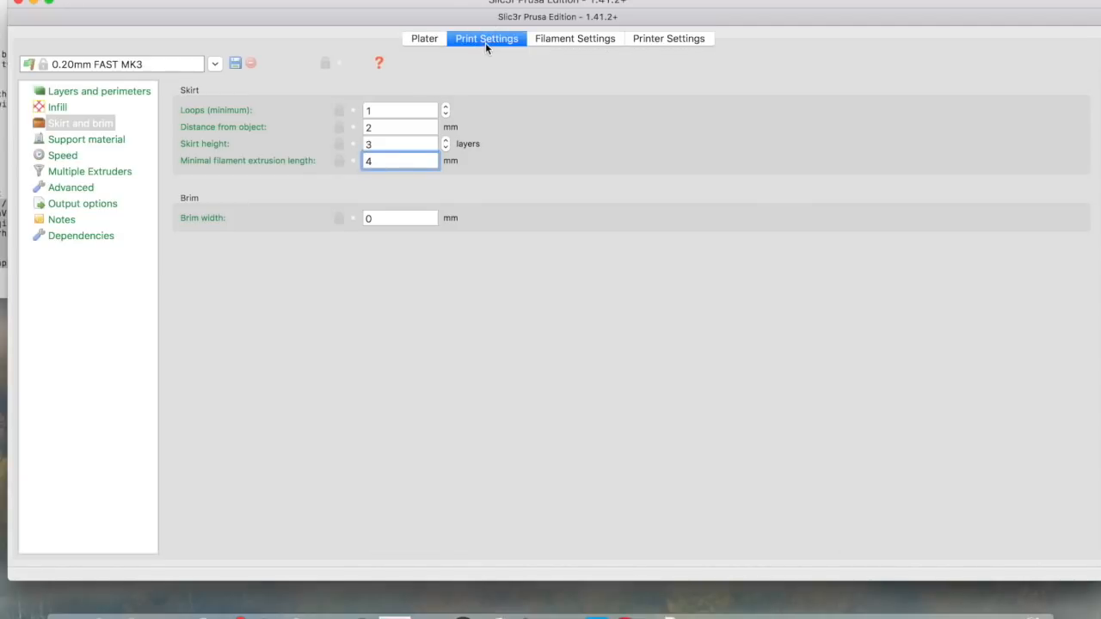
click(114, 92)
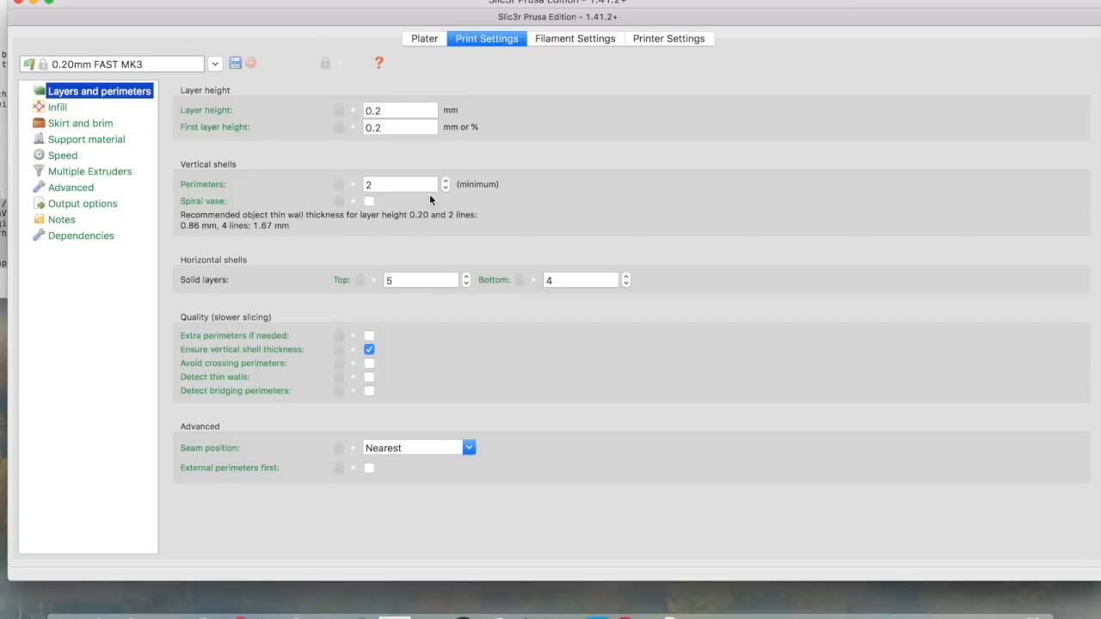
click(411, 280)
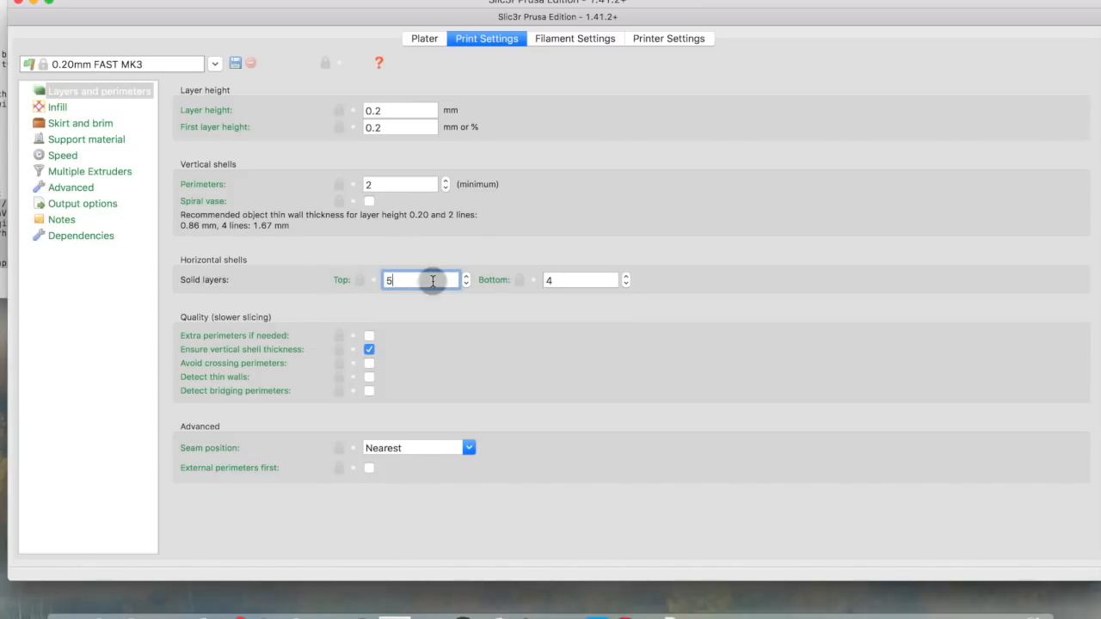
key(BackSpace)
text(0)
key(Tab)
text(0)
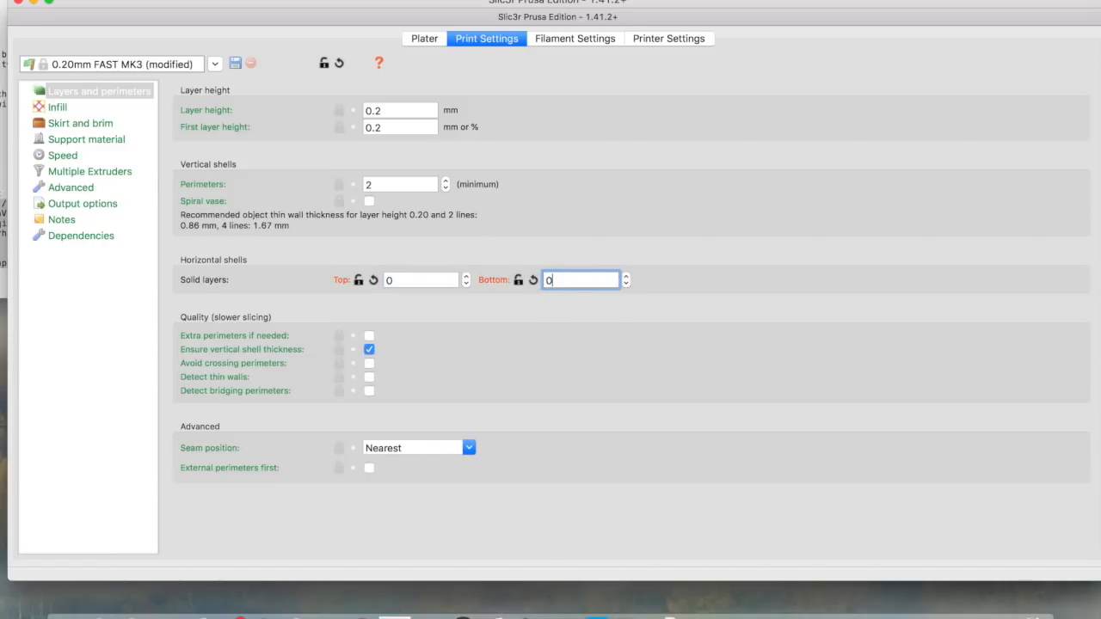
click(370, 203)
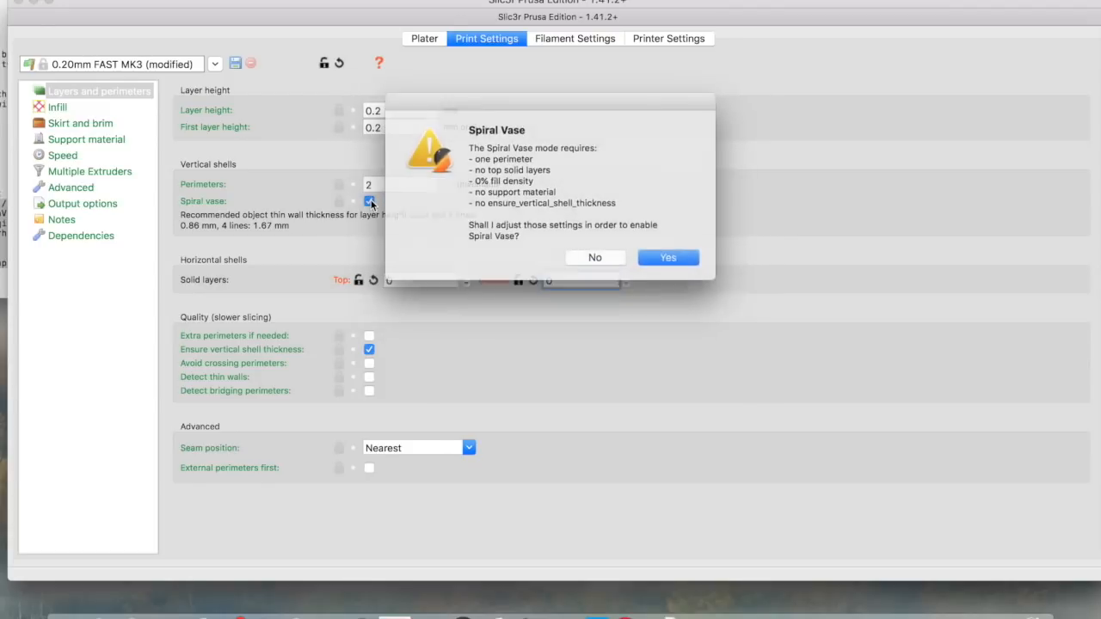
click(669, 258)
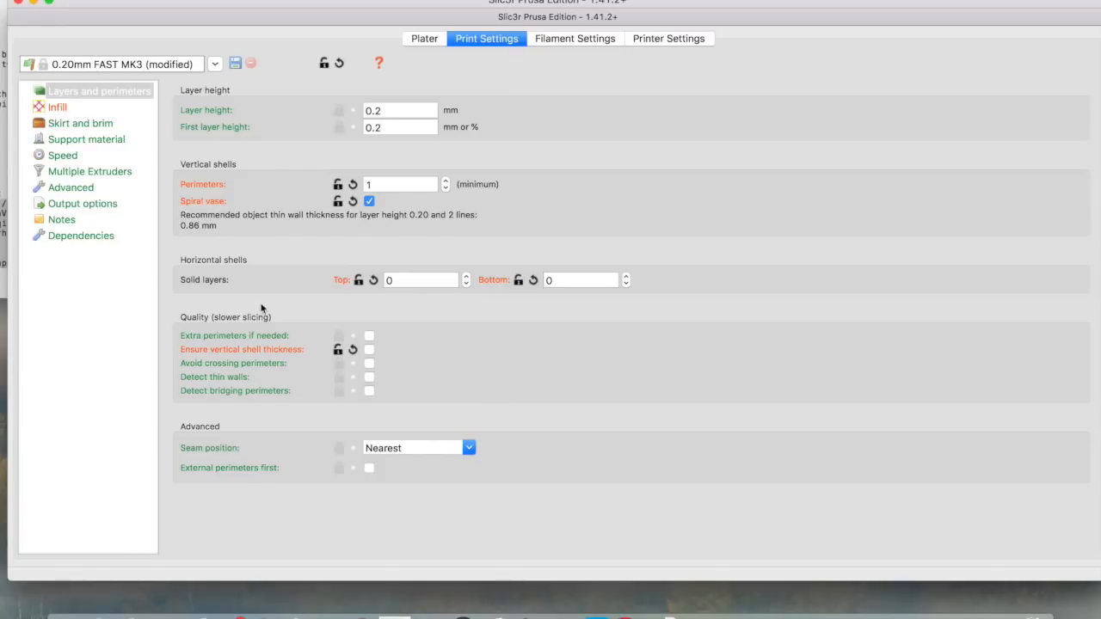
Set skirt loops and minimal filament extrusion length to 0, then return to the Plater
click(65, 125)
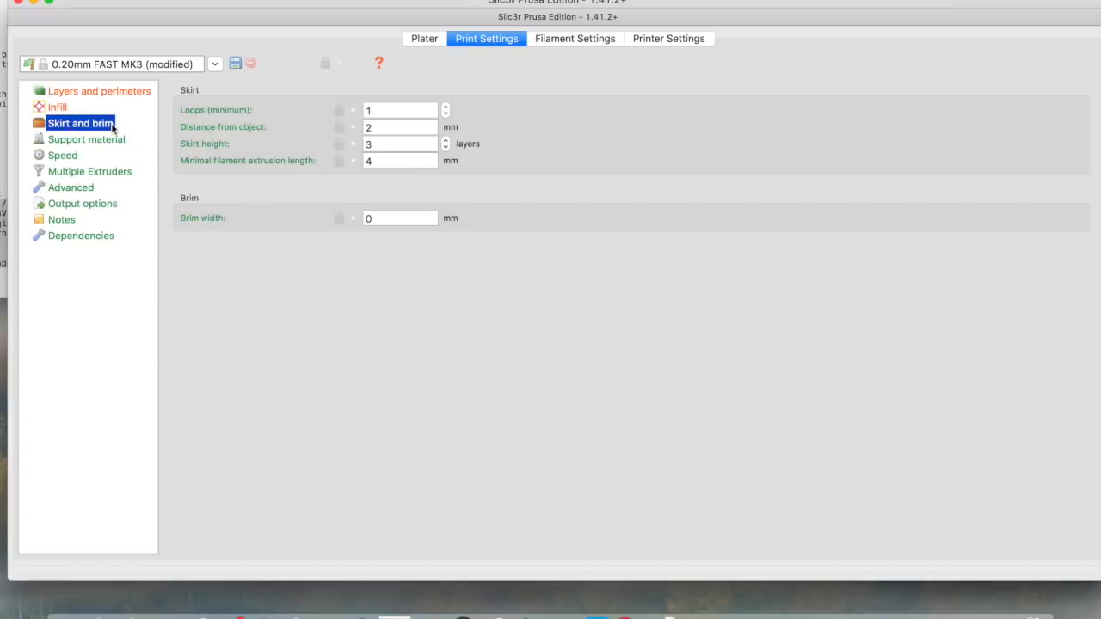
click(376, 110)
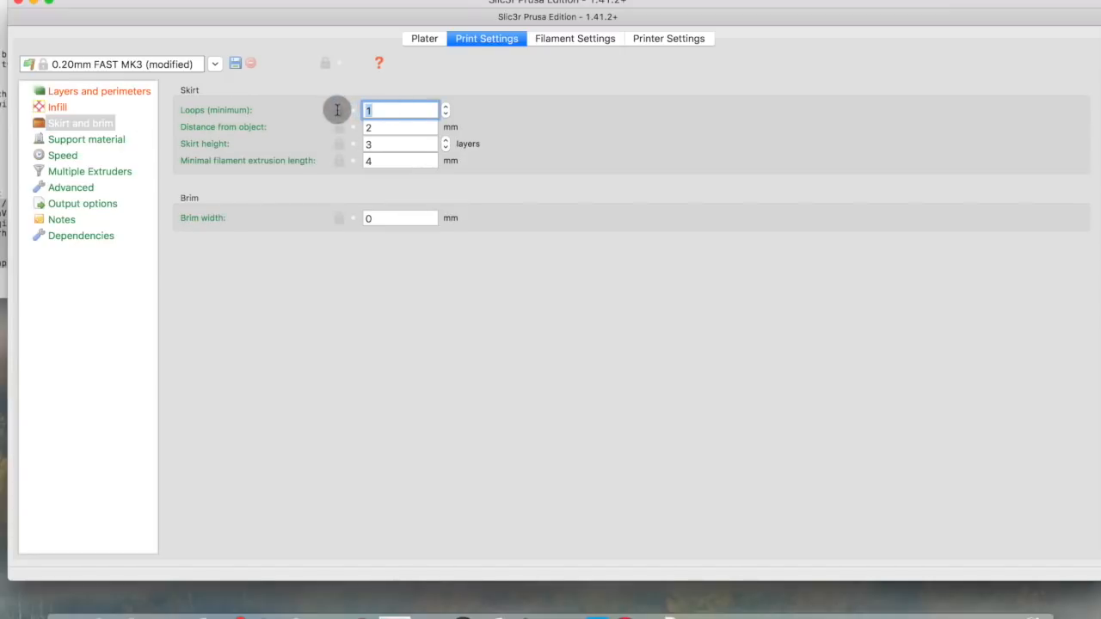
text(0)
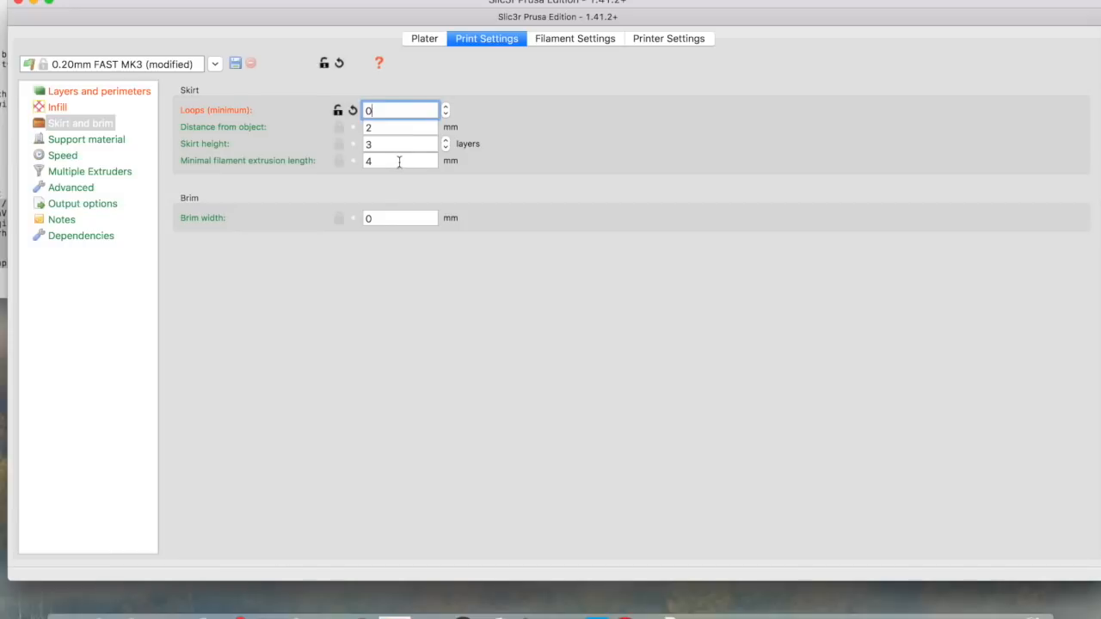
drag(398, 158, 337, 161)
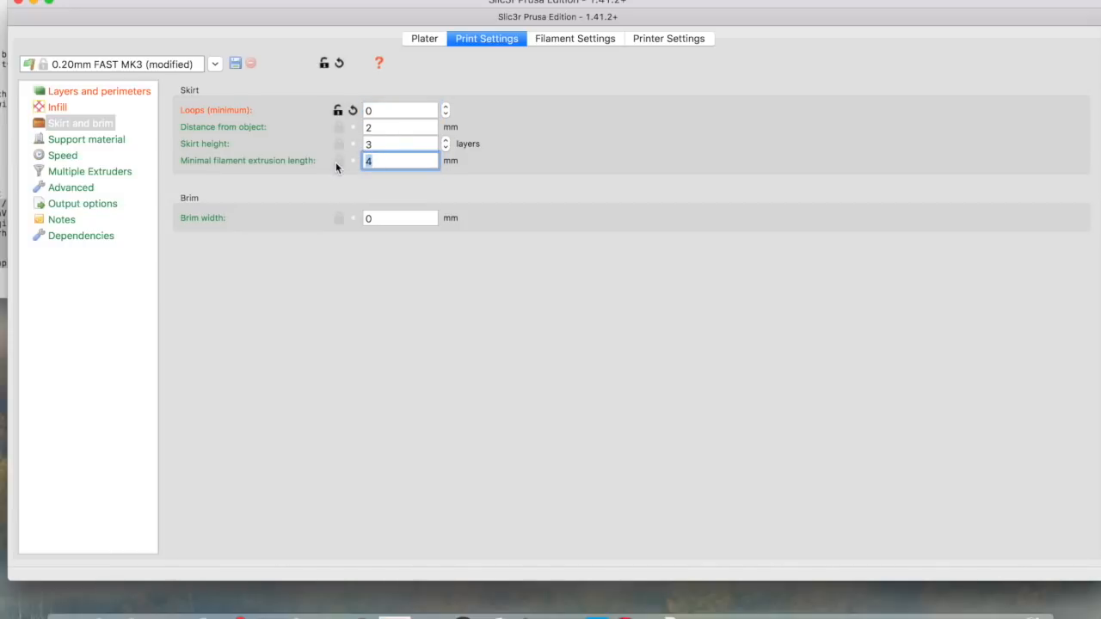
text(0)
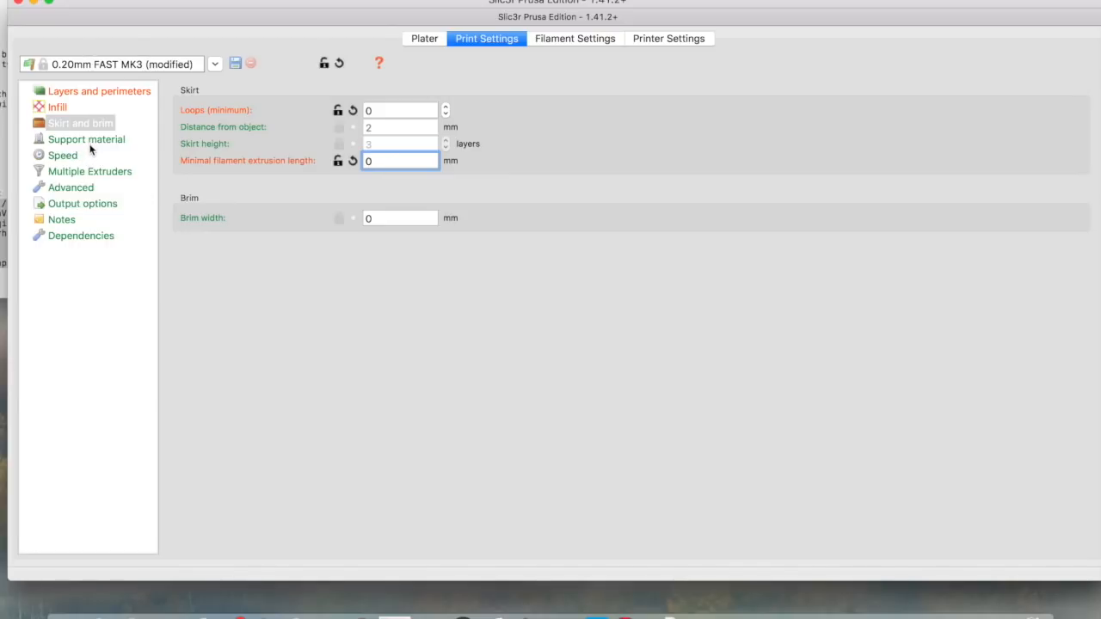
click(436, 43)
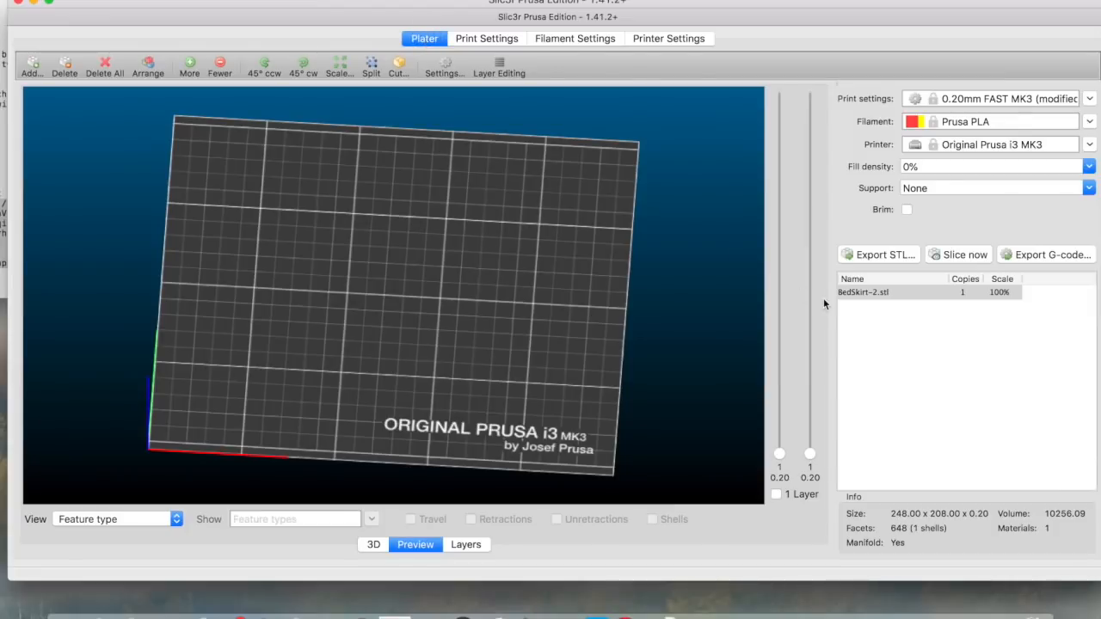
Re-slice the plate in Preview and zoom in on the single-line toolpaths at the bed edge
click(375, 545)
click(414, 545)
click(966, 254)
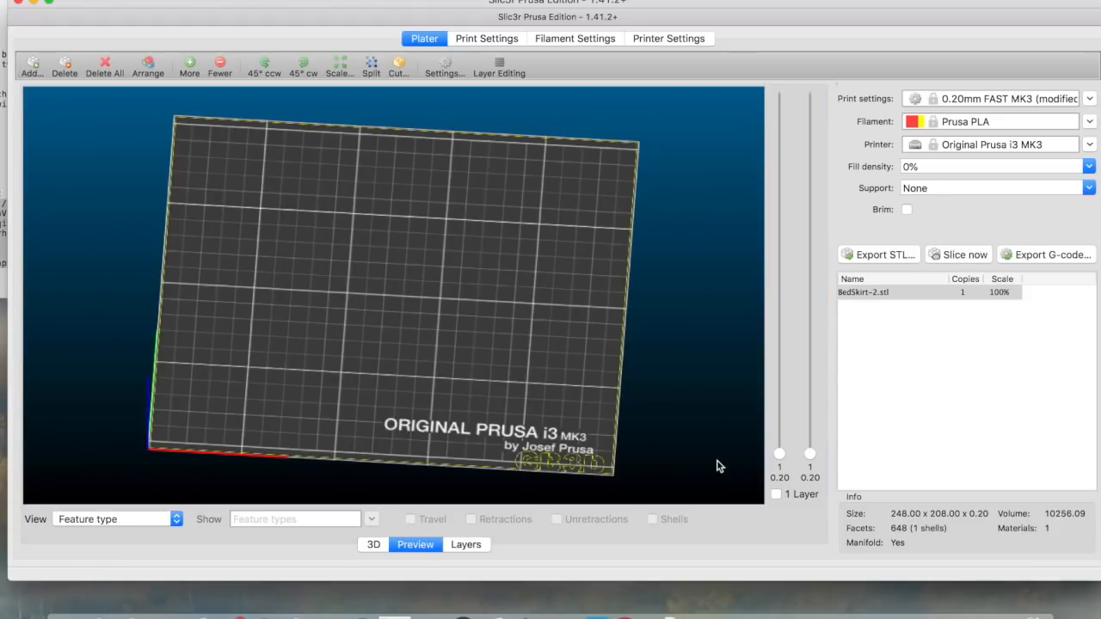
scroll(720, 466, up, 5)
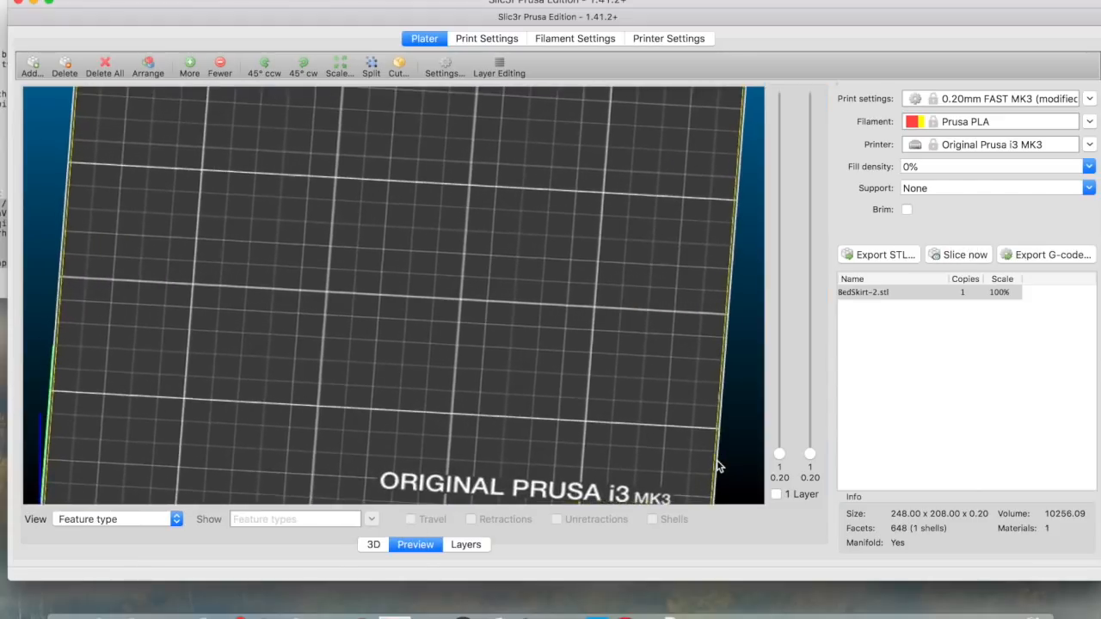
scroll(719, 467, down, 2)
scroll(651, 418, up, 5)
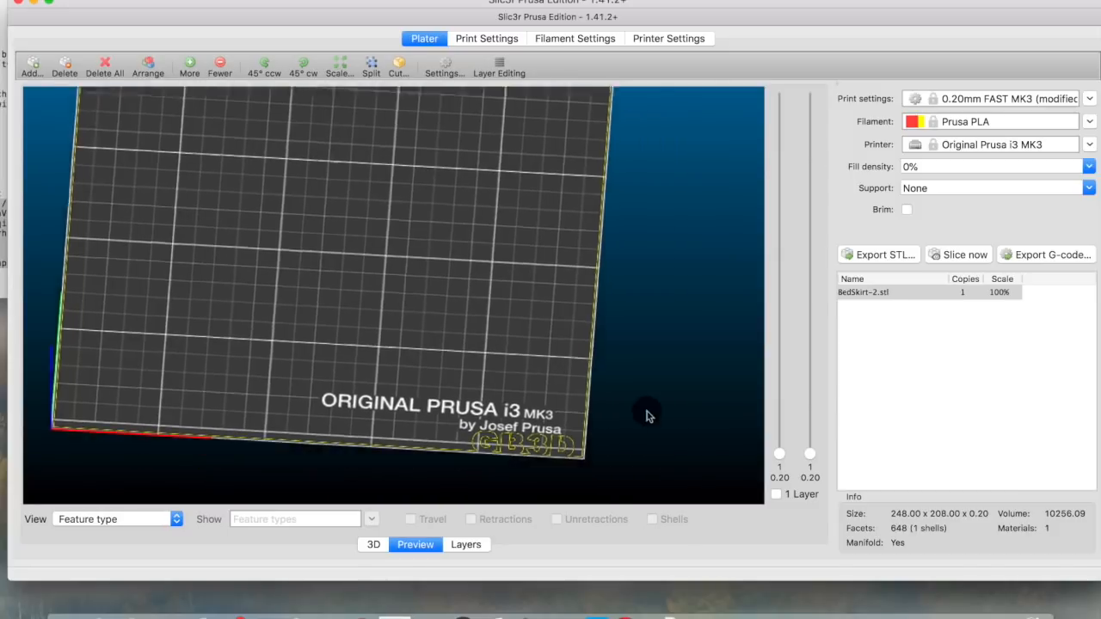
scroll(548, 323, up, 1)
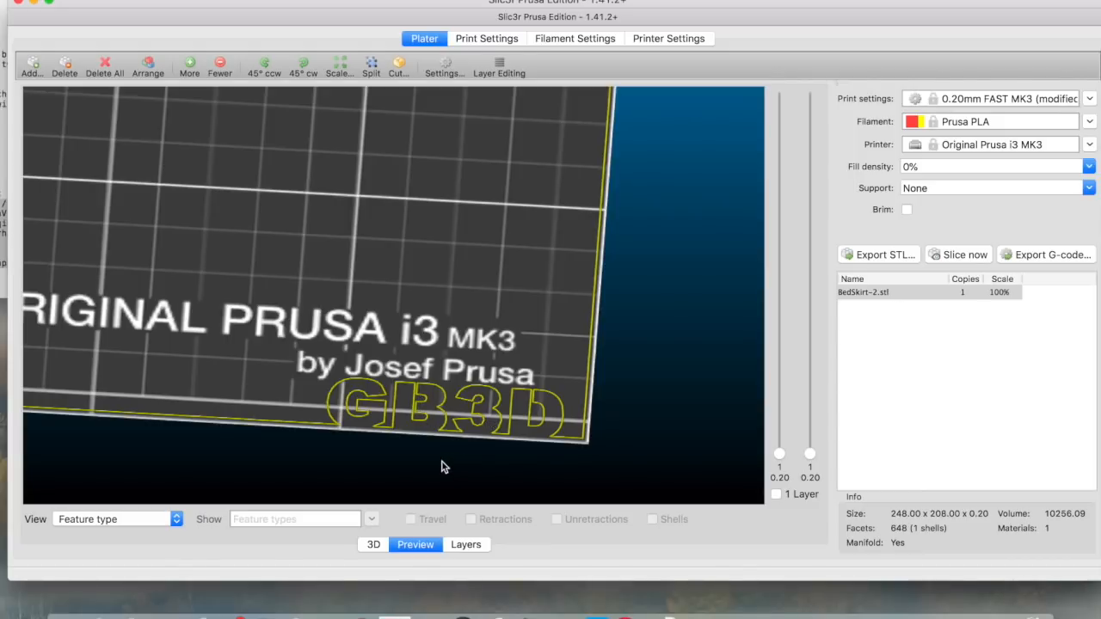
scroll(442, 462, up, 2)
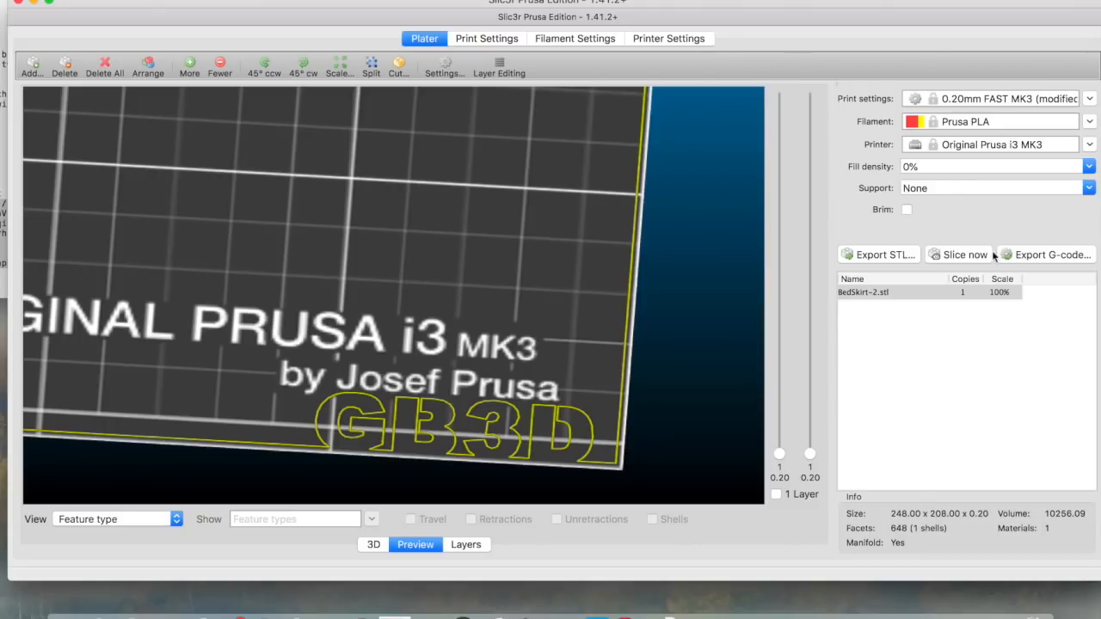
Save the G-code as BedSkirt-2_0.2mm_PLA_MK3 in Documents and enlarge its text window
click(1039, 257)
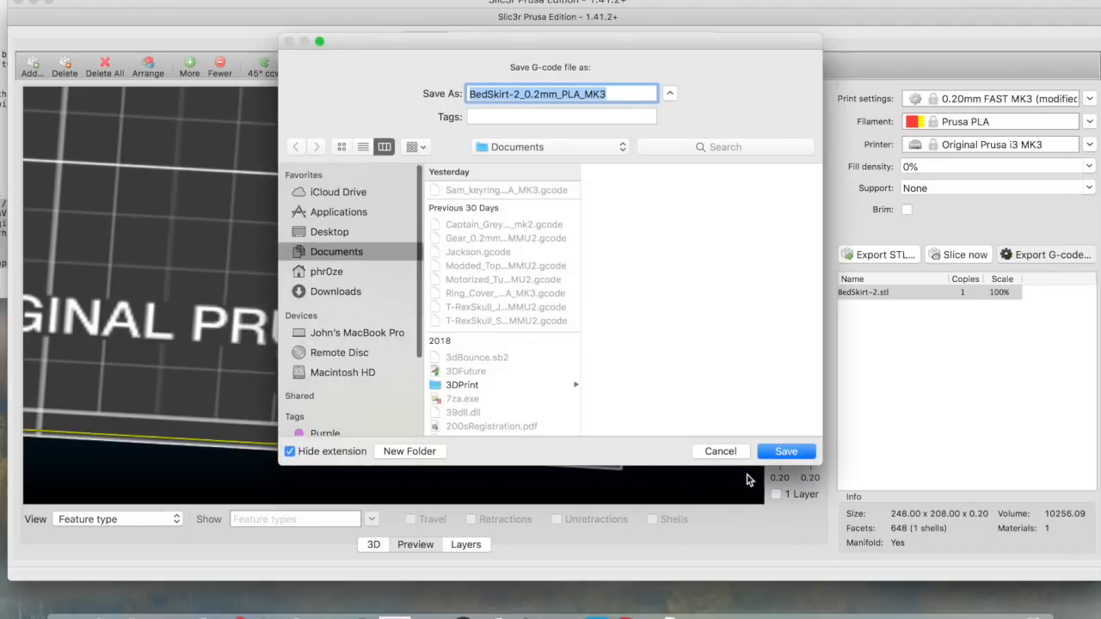
click(797, 451)
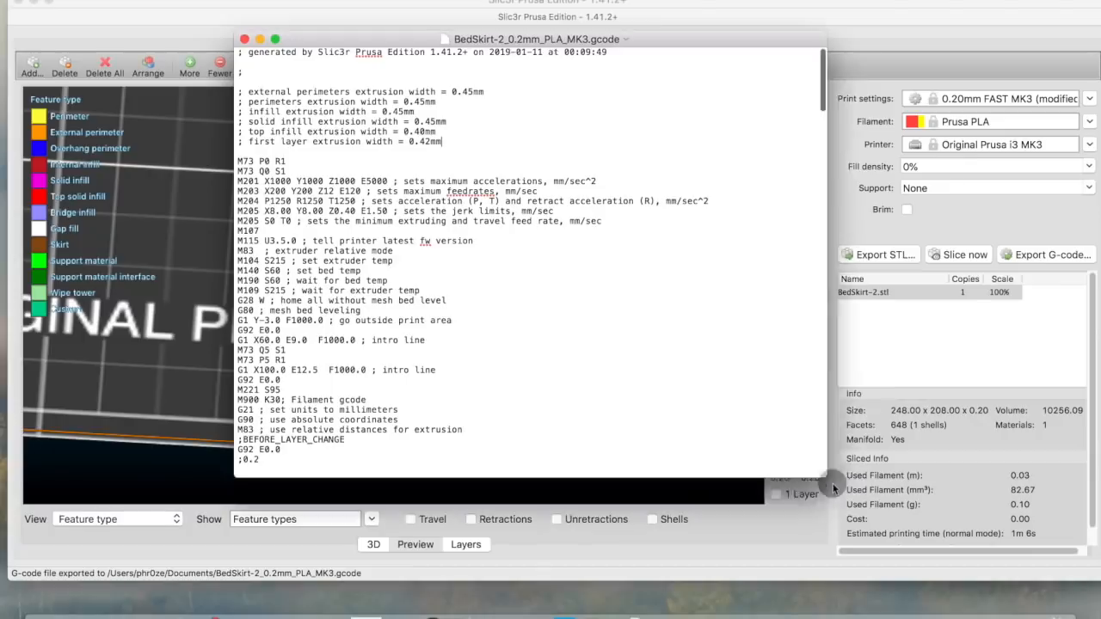
drag(833, 489, 952, 598)
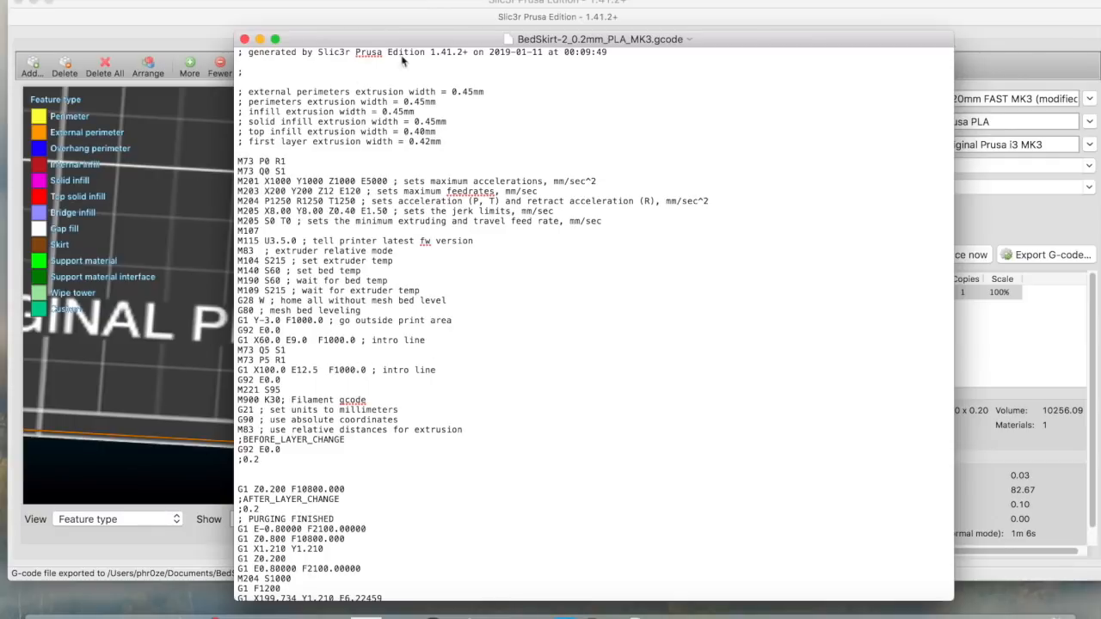
drag(464, 38, 320, 26)
Show Slic3r's printer Custom G-code page and select the G92 and M221 start G-code lines
click(841, 29)
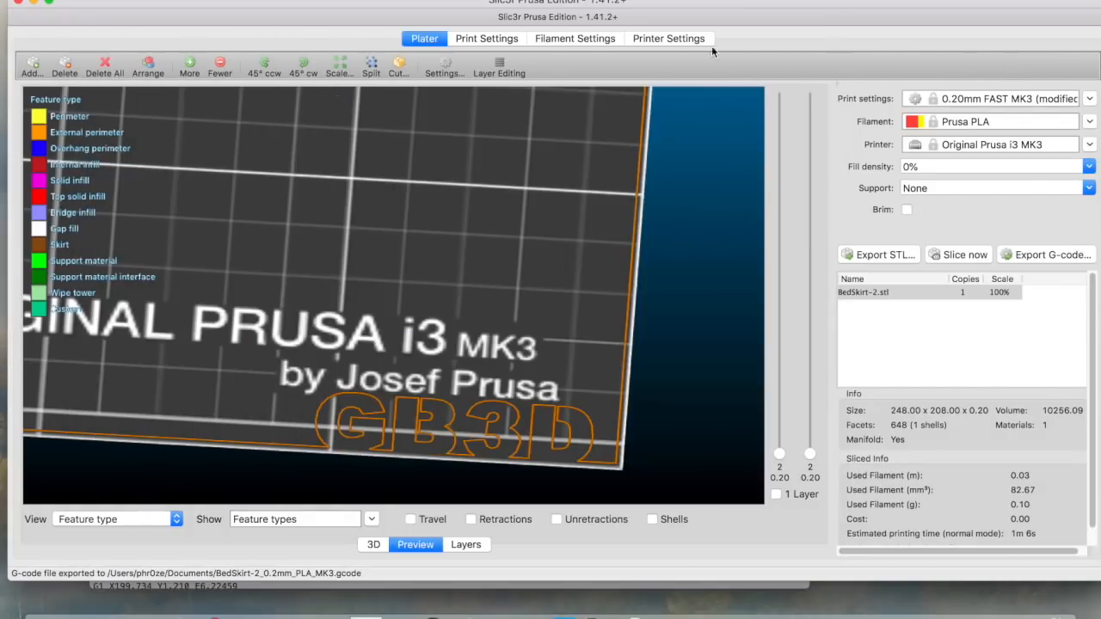
click(671, 38)
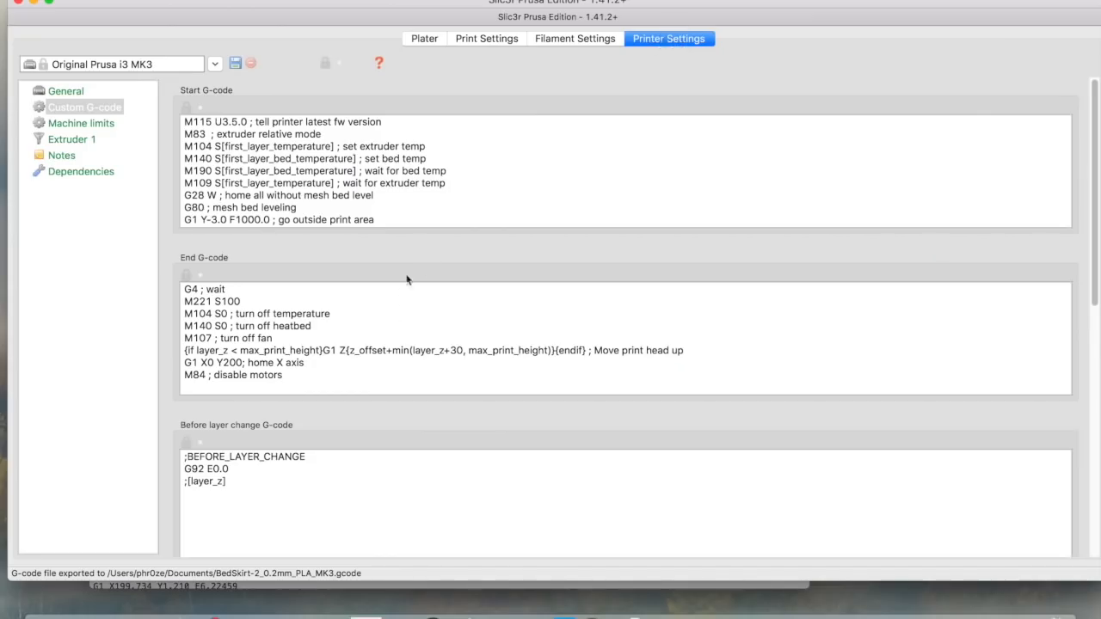
scroll(401, 211, down, 5)
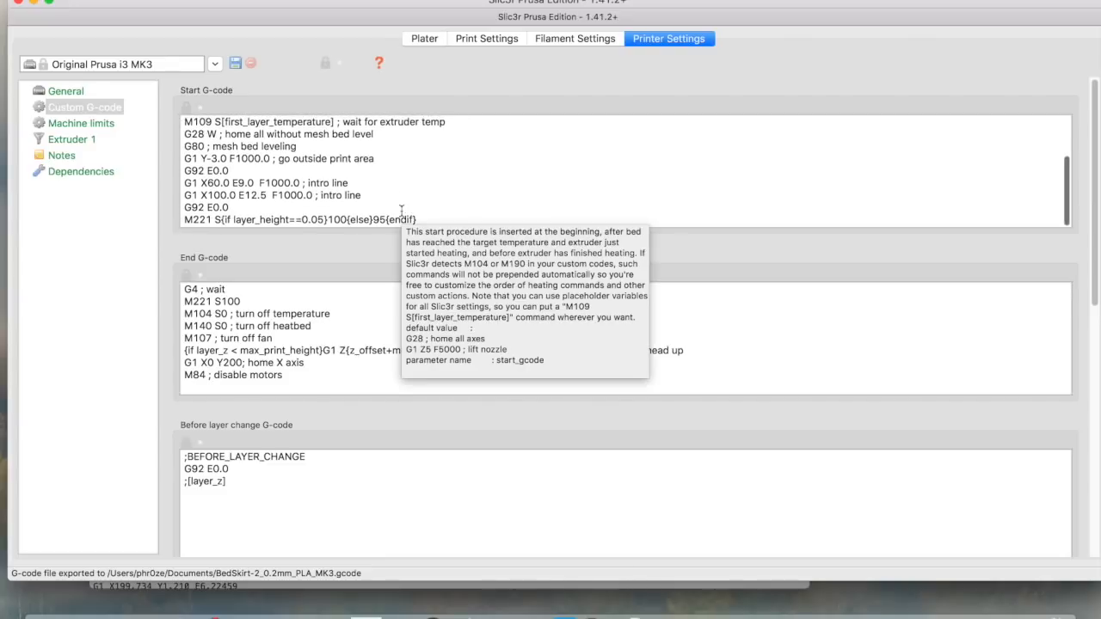
drag(184, 209, 213, 221)
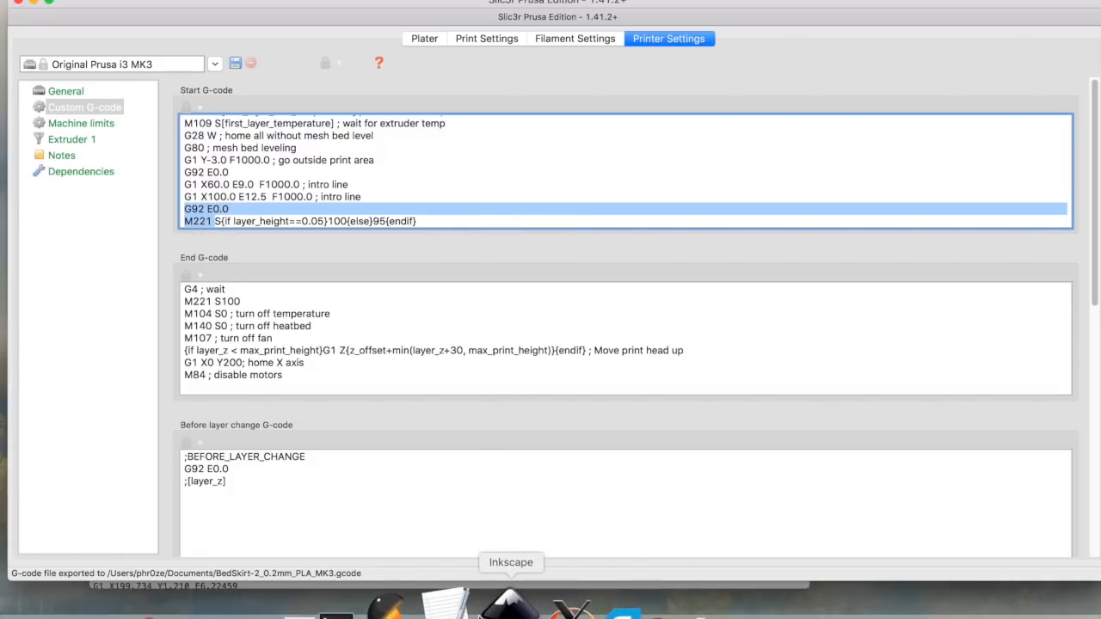
click(462, 609)
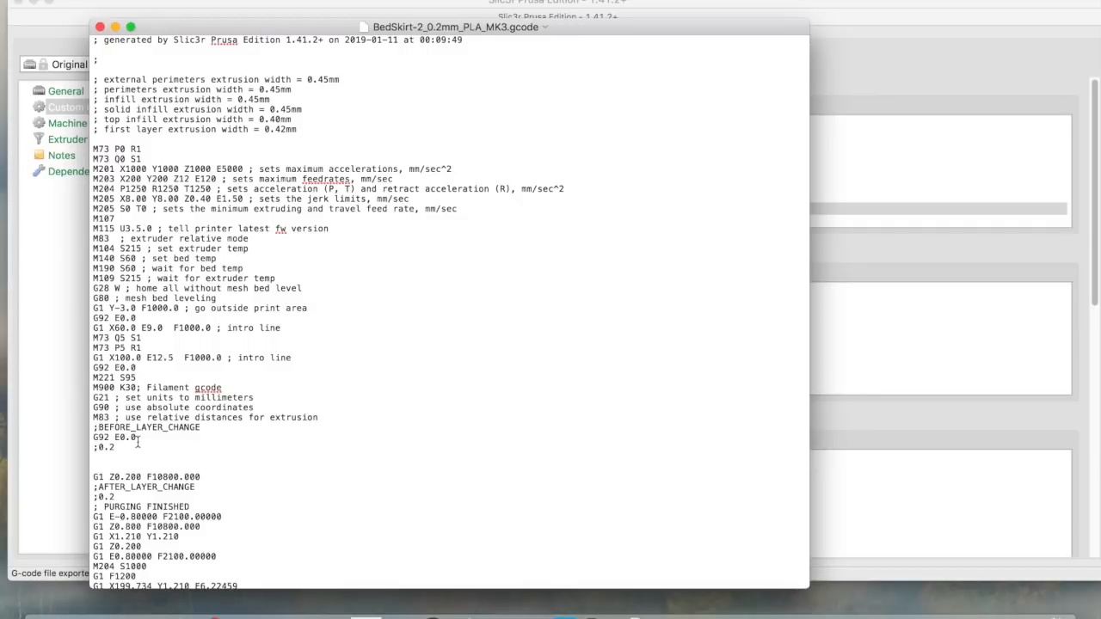
In TextEdit, select the G-code from M900 K30 through the final retract line, then return to Slic3r
drag(95, 367, 143, 377)
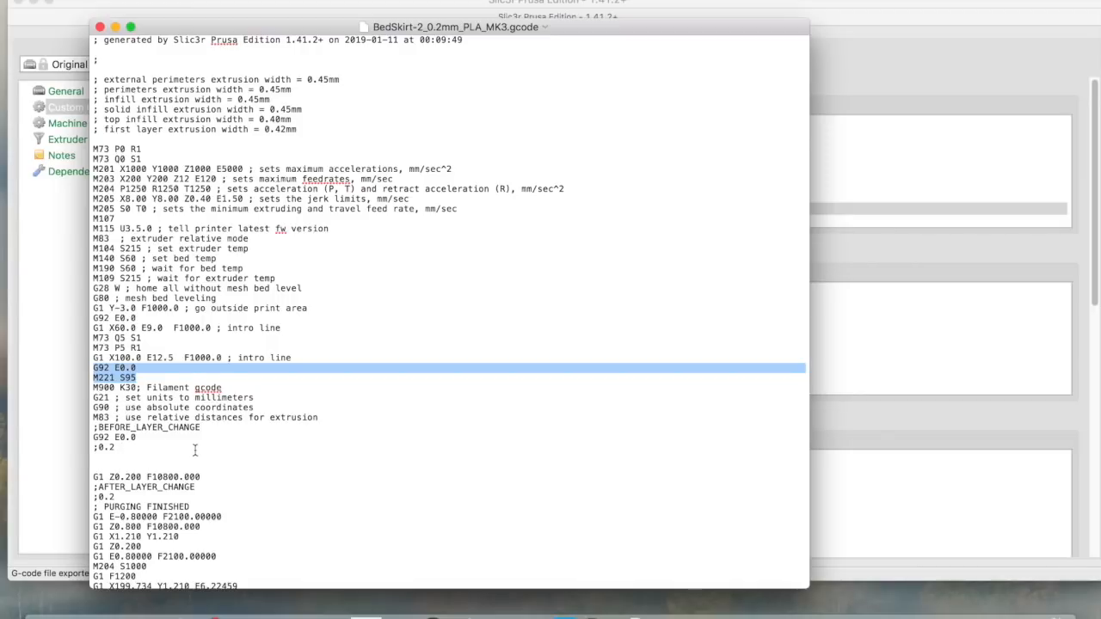
scroll(194, 449, down, 5)
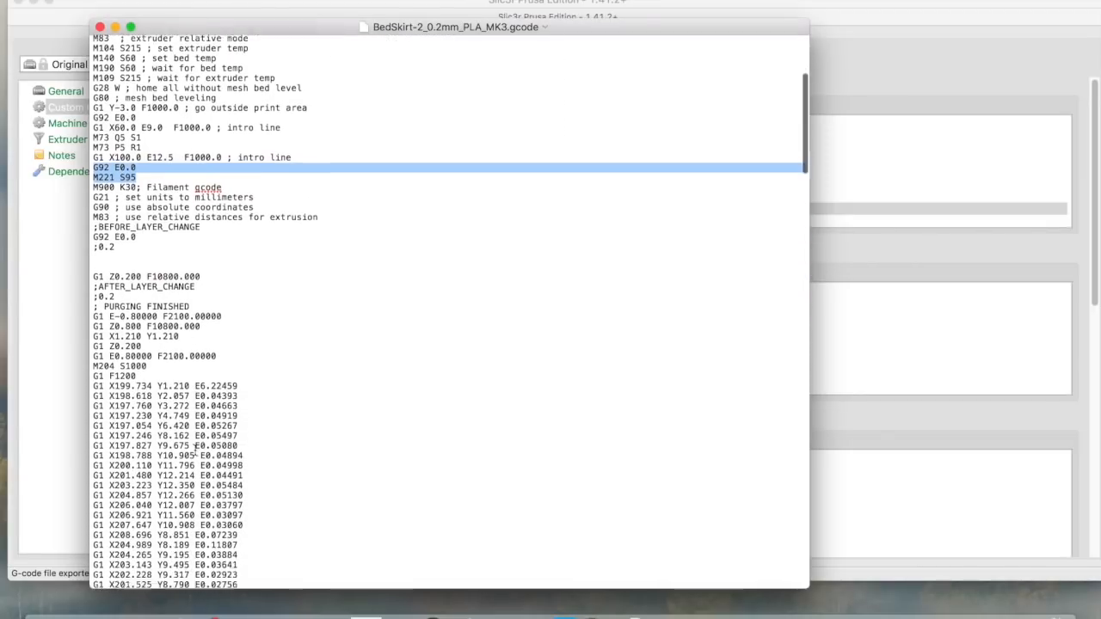
scroll(194, 450, down, 1)
click(95, 176)
double_click(101, 175)
mouse_move(109, 178)
mouse_down()
mouse_move(145, 194)
mouse_move(181, 176)
mouse_move(96, 180)
mouse_up()
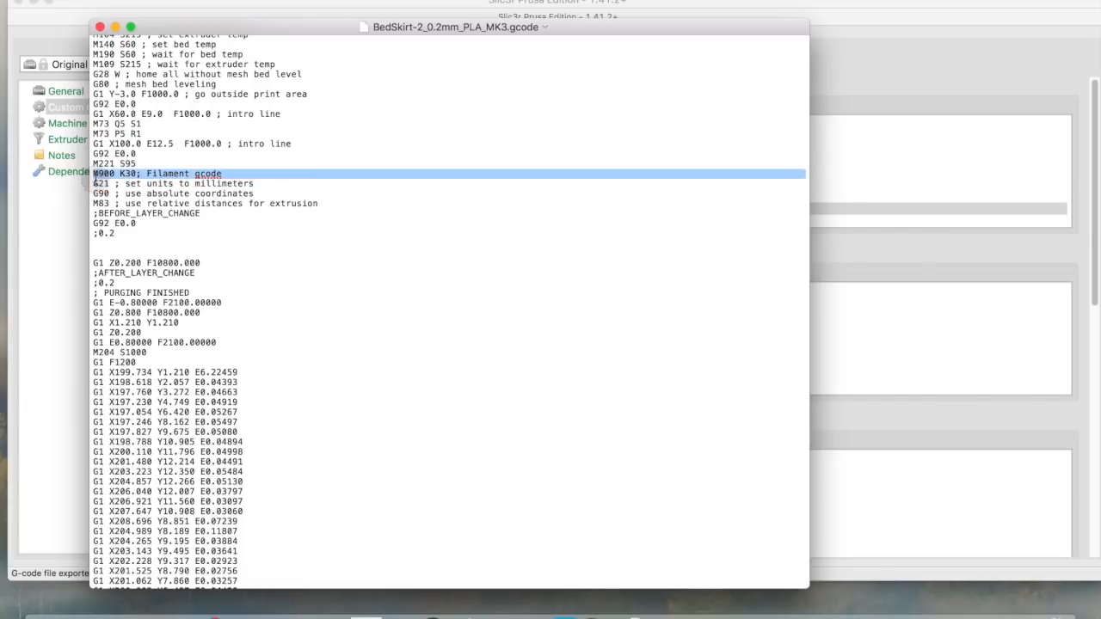
scroll(245, 268, down, 10)
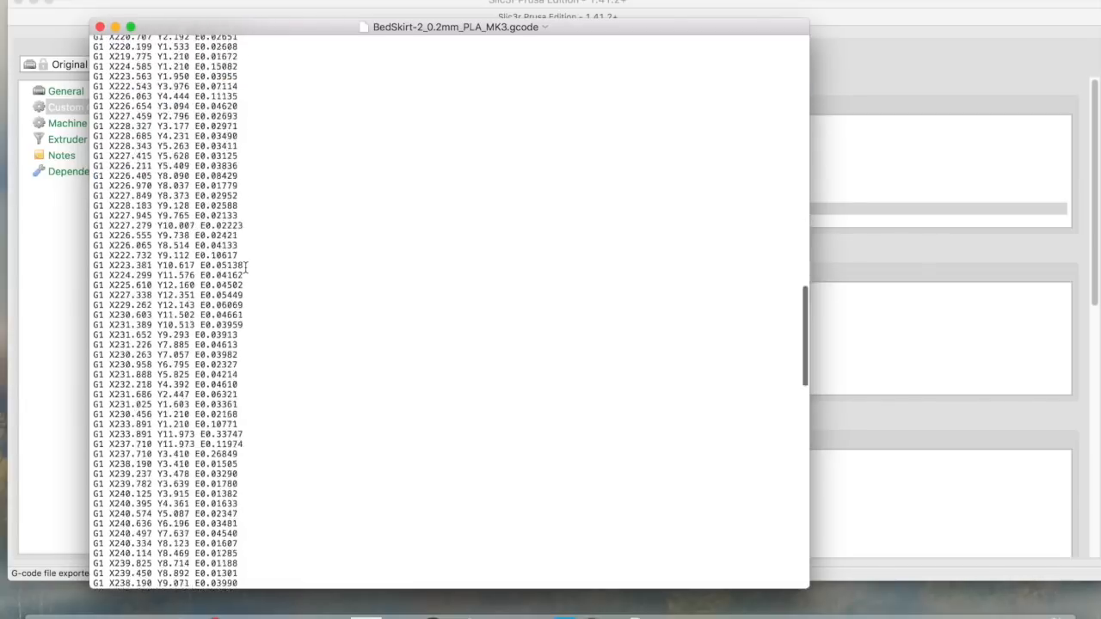
scroll(245, 268, down, 15)
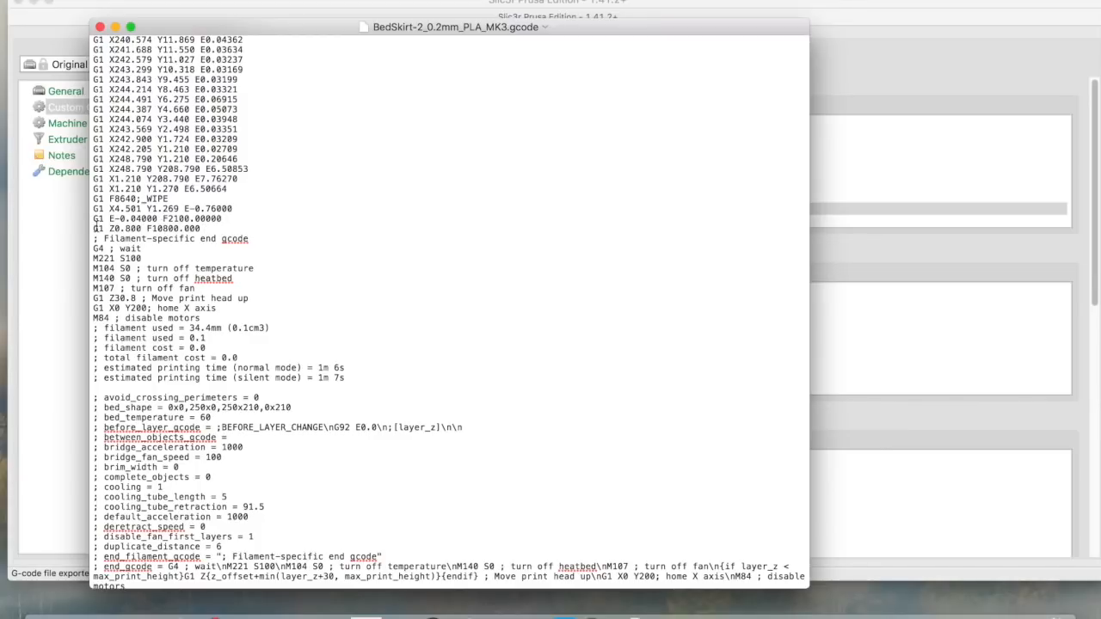
shift+click(226, 218)
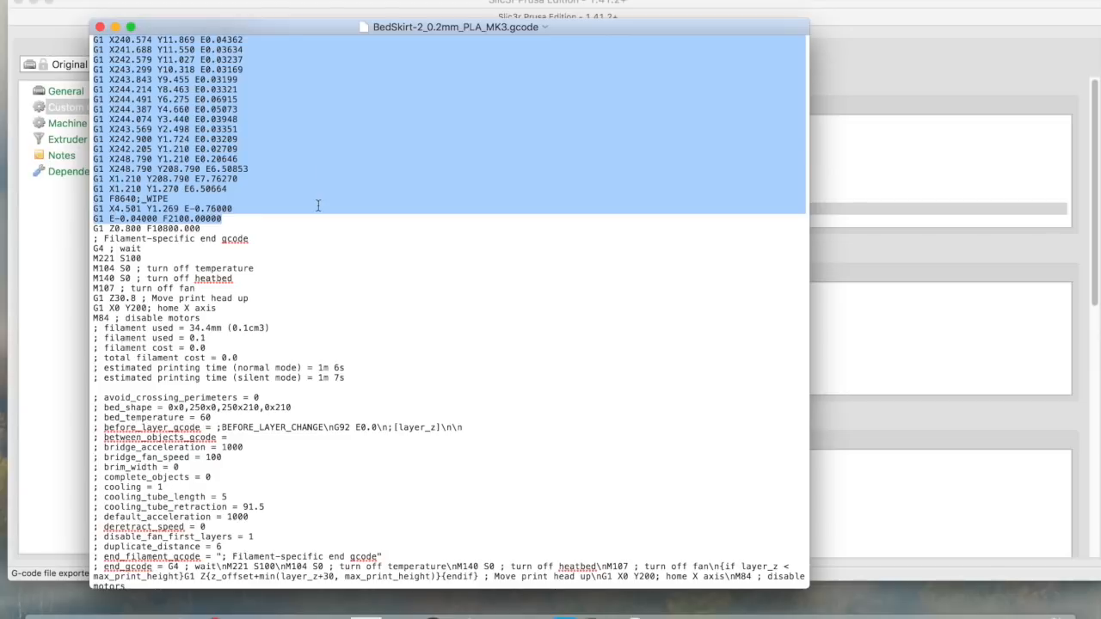
scroll(317, 205, up, 20)
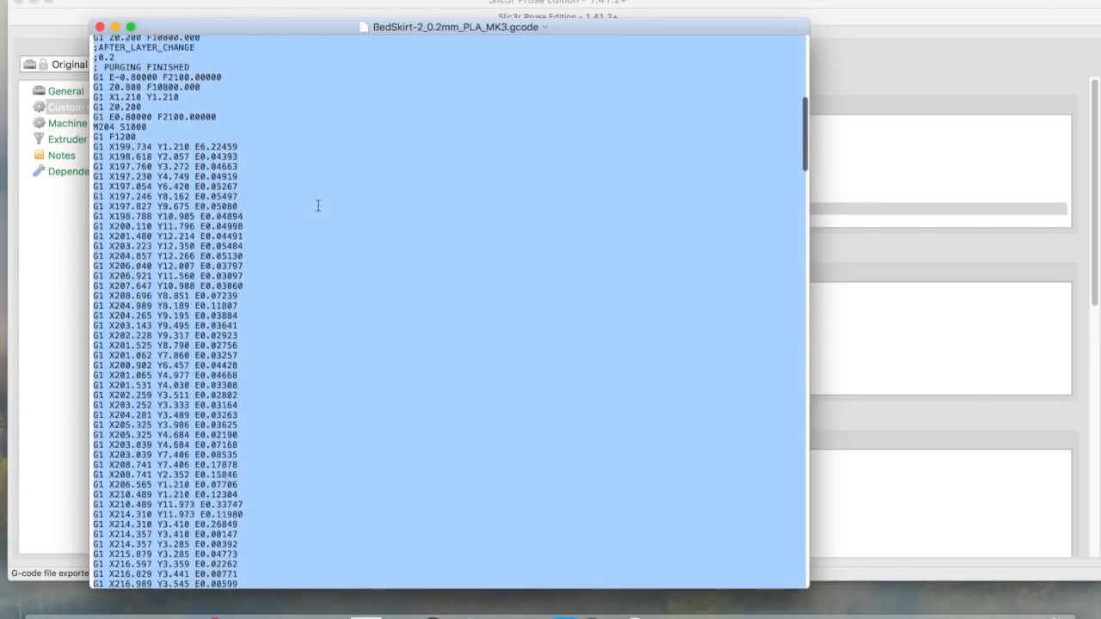
scroll(318, 205, up, 10)
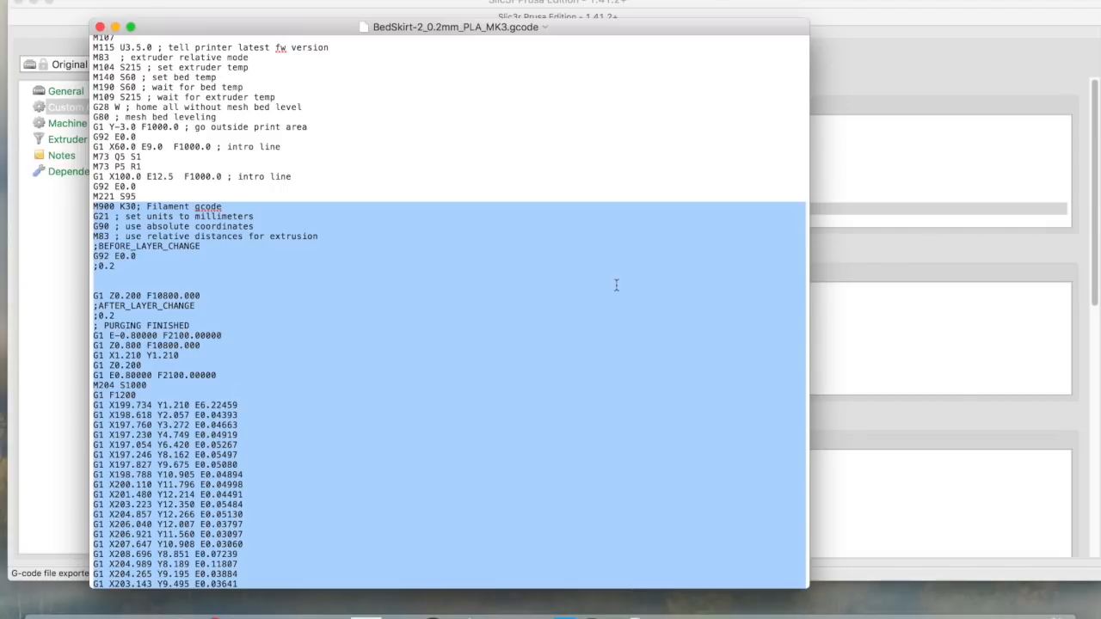
click(898, 282)
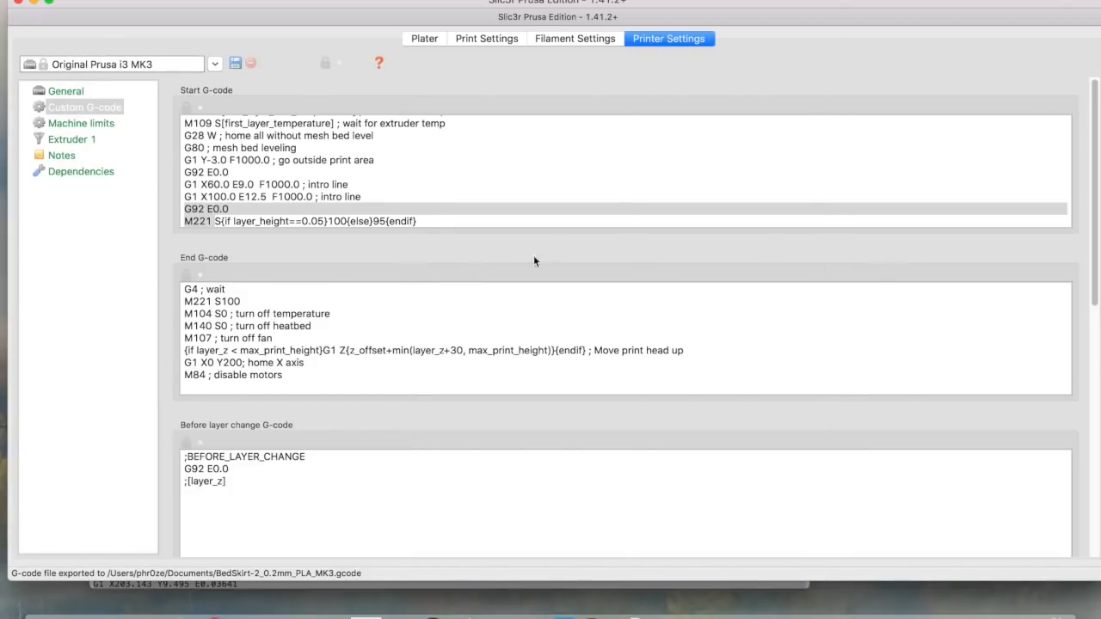
After the M221 line of Start G-code, add ;Start Bed Skirt, the pasted bed-skirt code, and ;End Bed Skirt
click(467, 222)
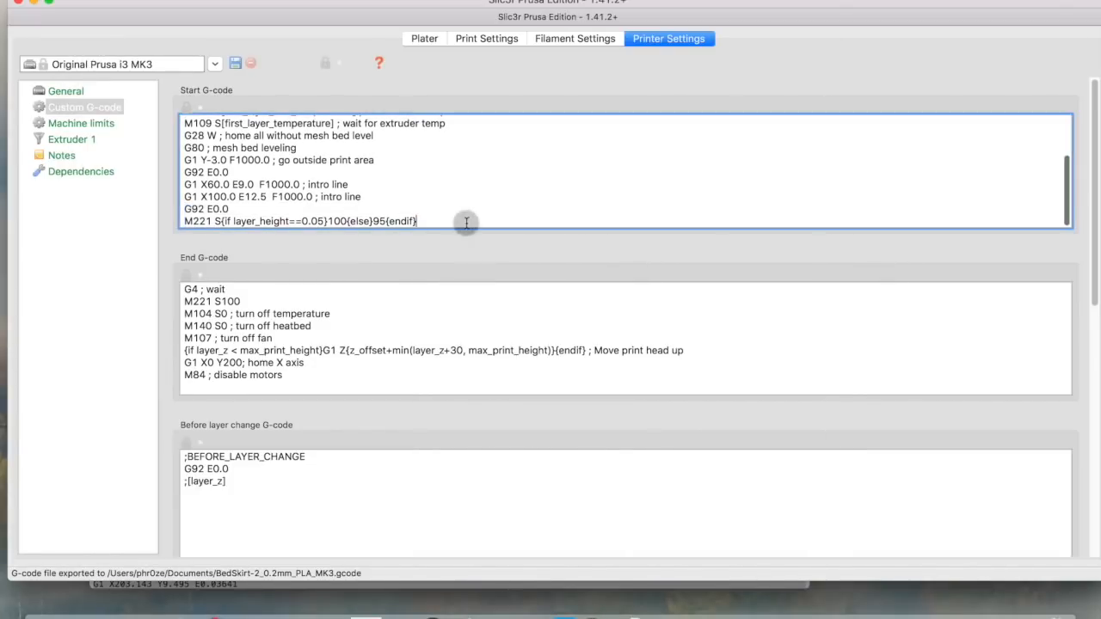
key(Return)
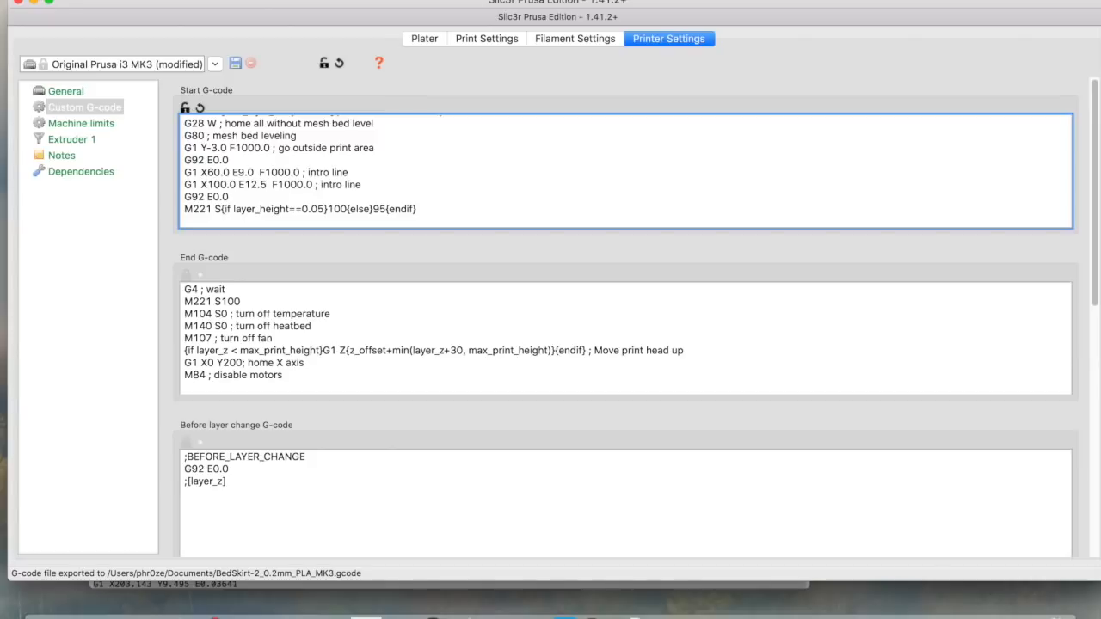
key(Return)
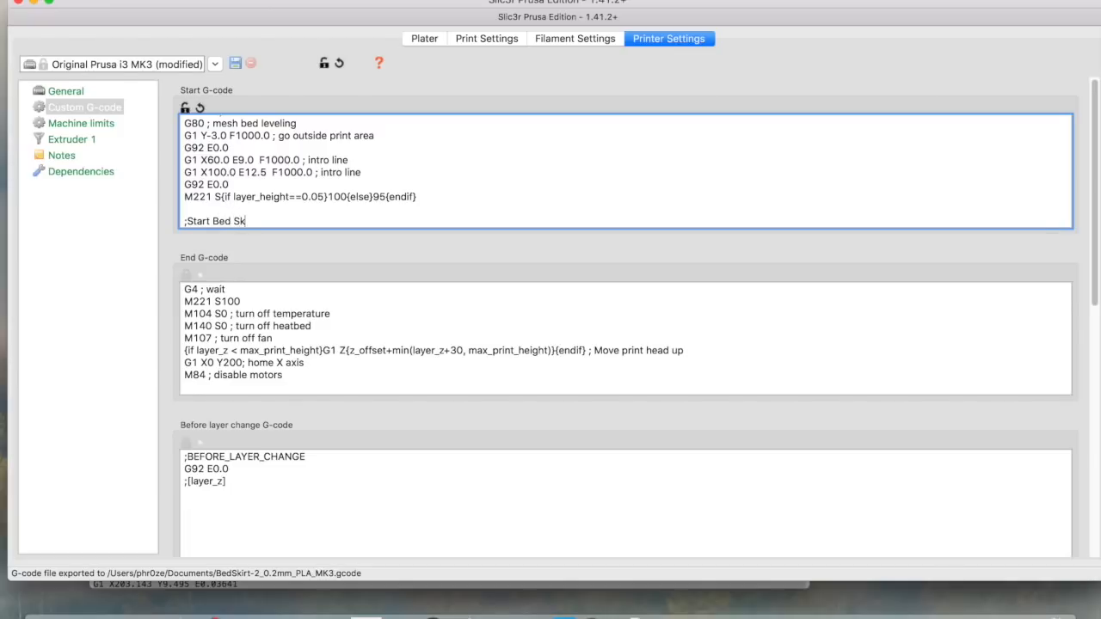
key(Return)
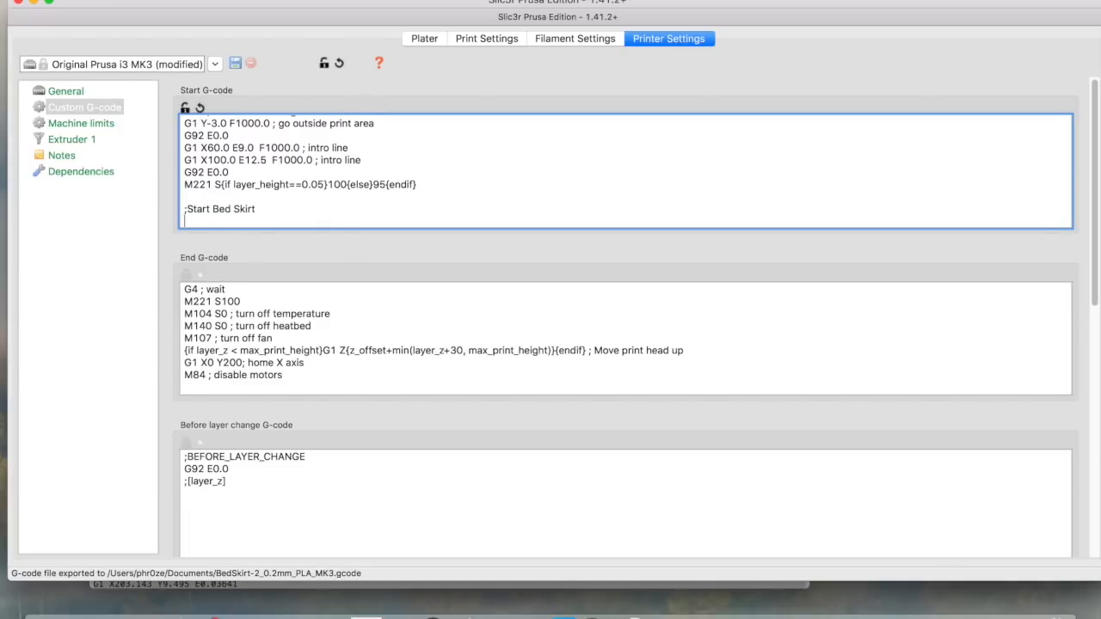
key(super+v)
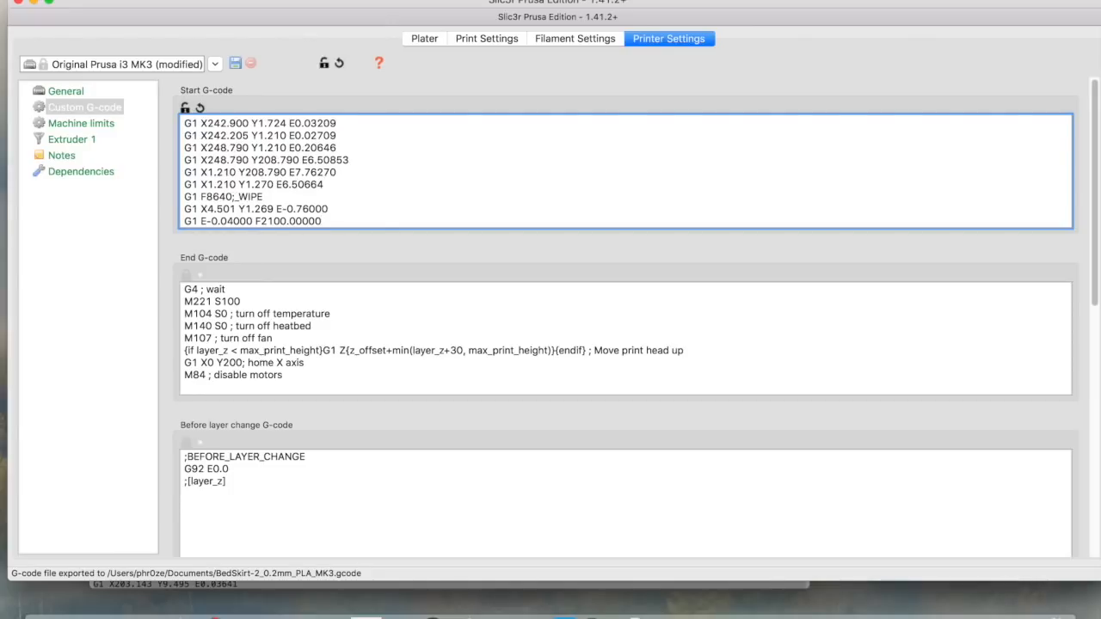
key(Return)
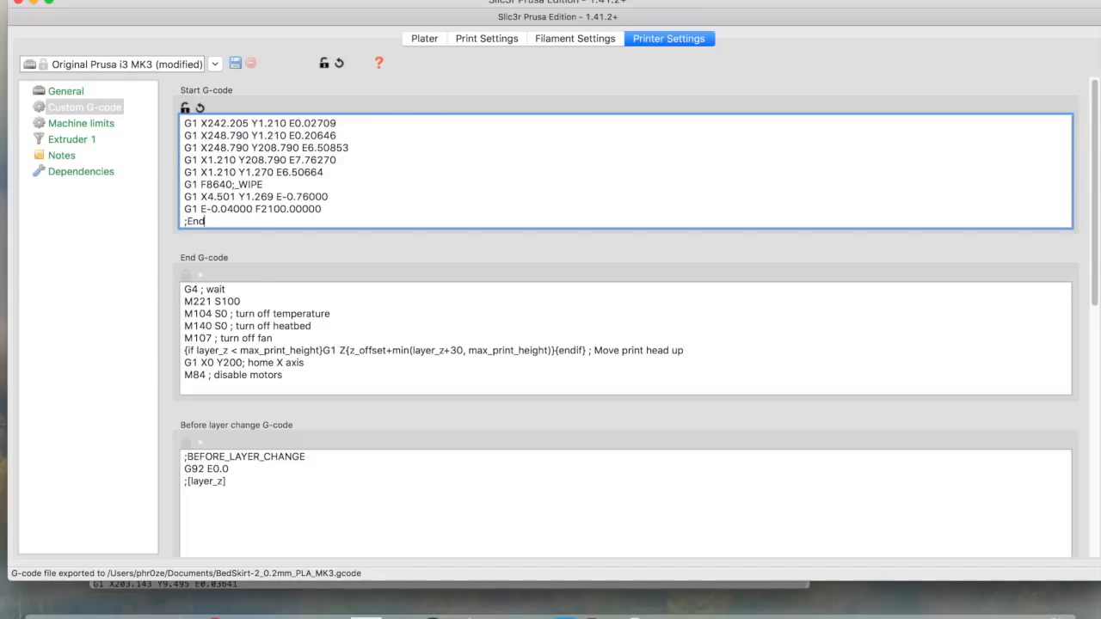
text(;End Bed Skirt)
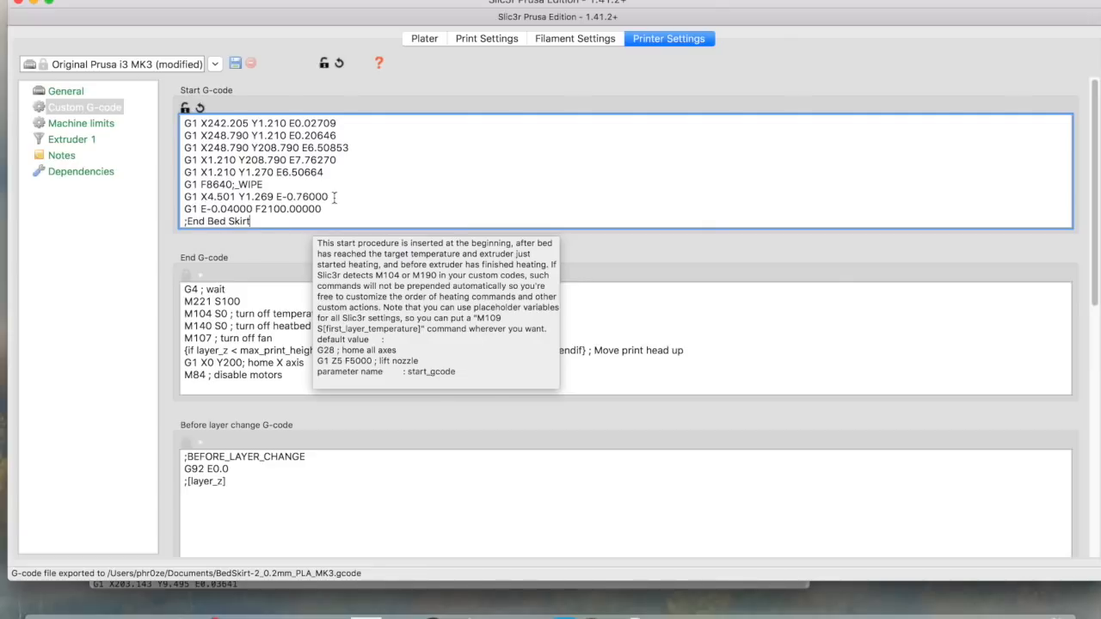
scroll(335, 198, down, 1)
scroll(441, 175, up, 3)
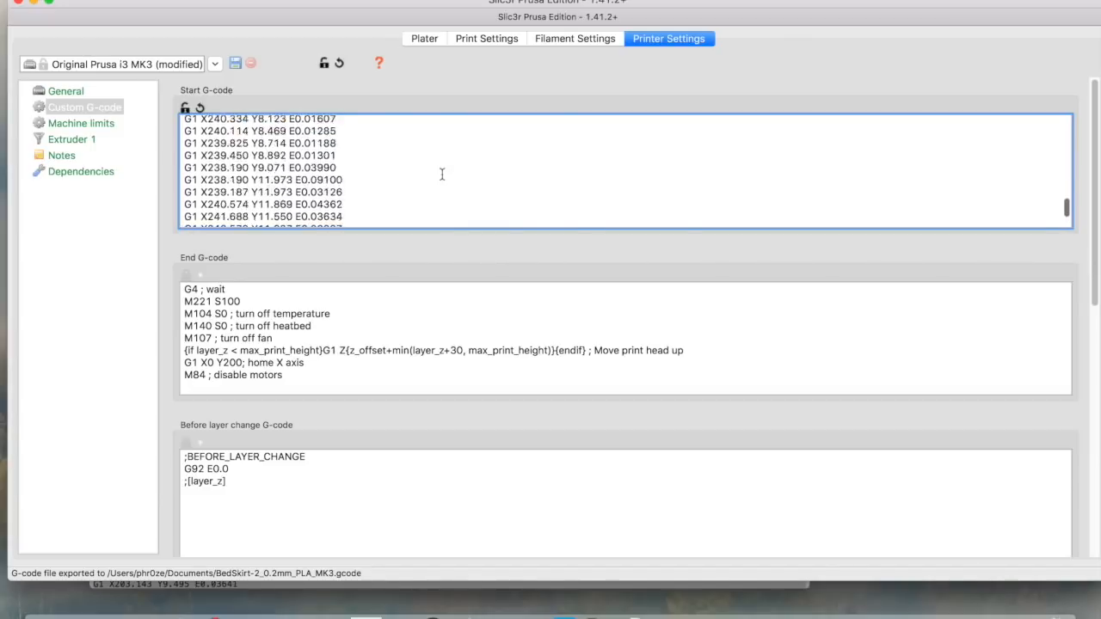
scroll(442, 175, down, 3)
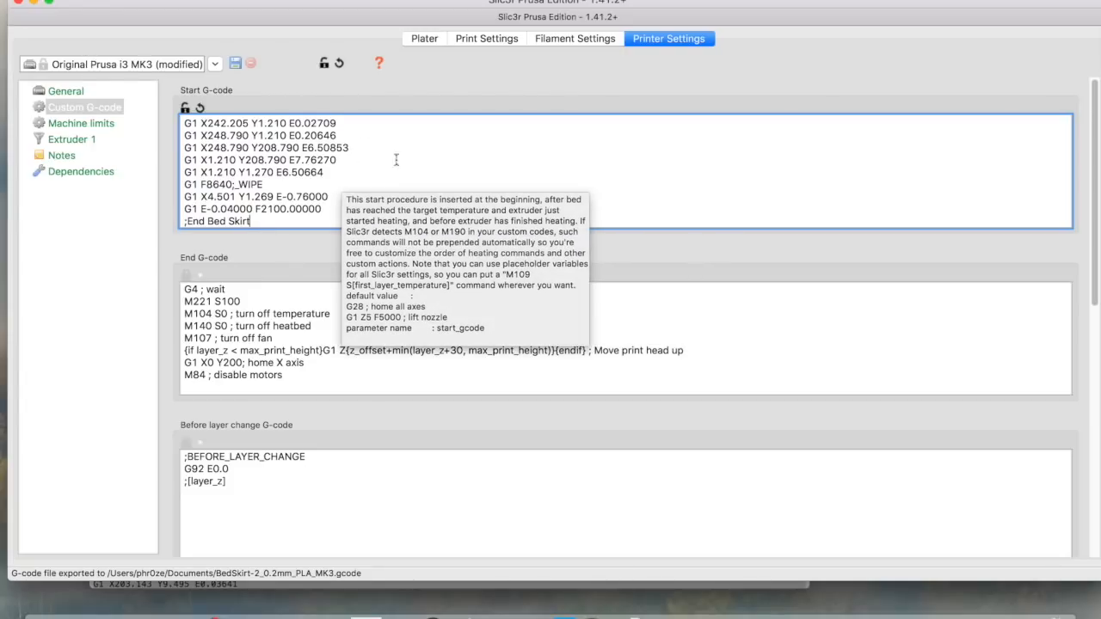
scroll(352, 173, up, 20)
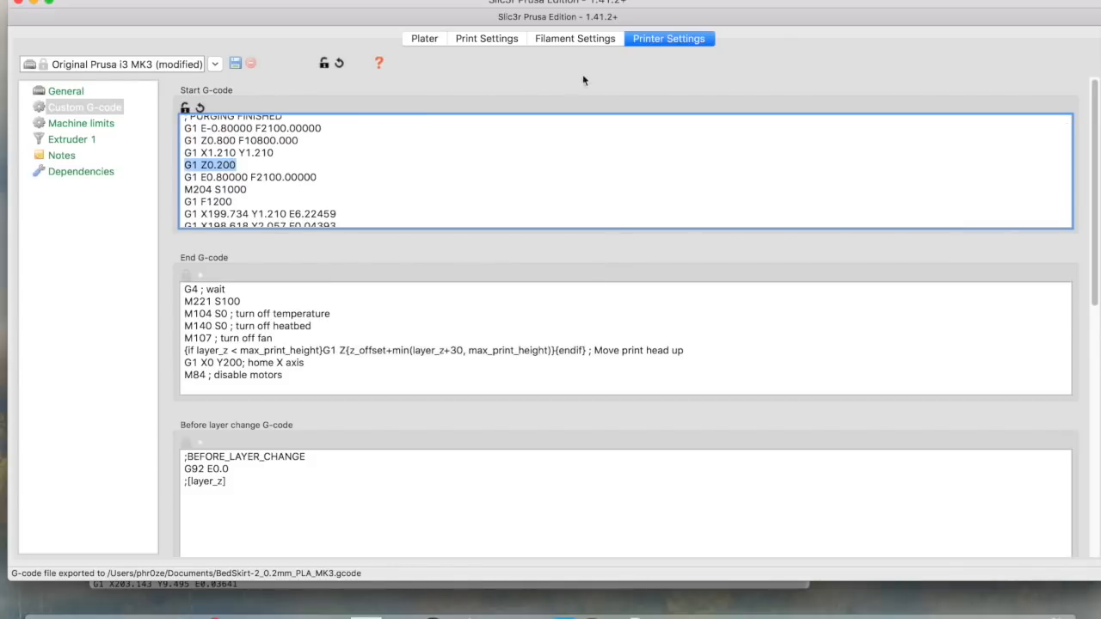
Append 'BedSkirt' to the proposed name and save the printer preset as 'Original Prusa i3 MK3 BedSkirt'
click(235, 64)
click(319, 139)
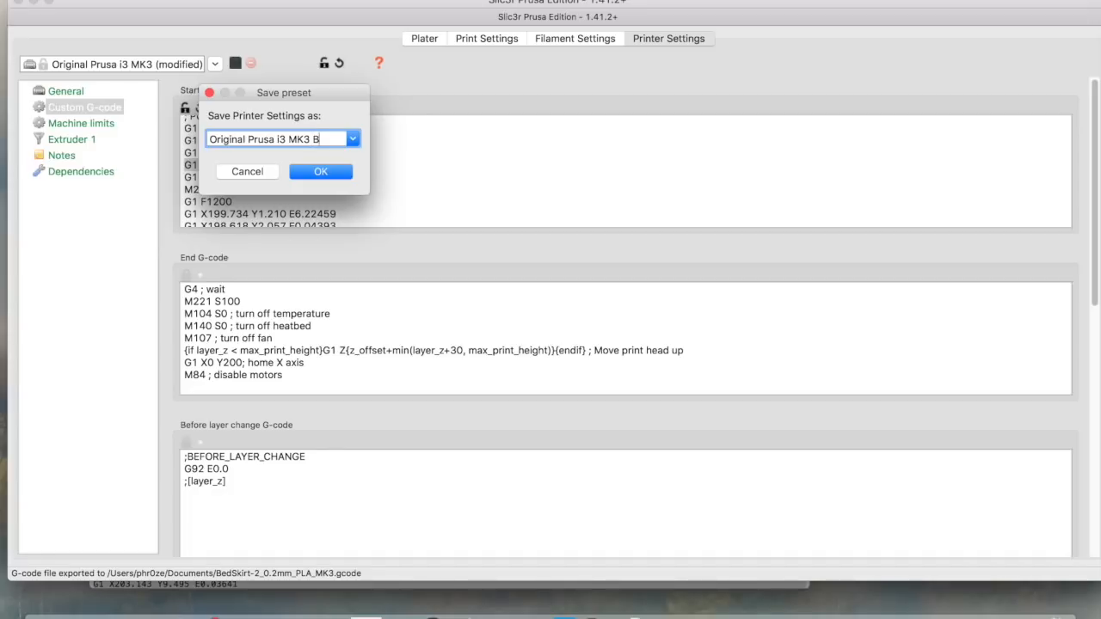
text(BedSkirt)
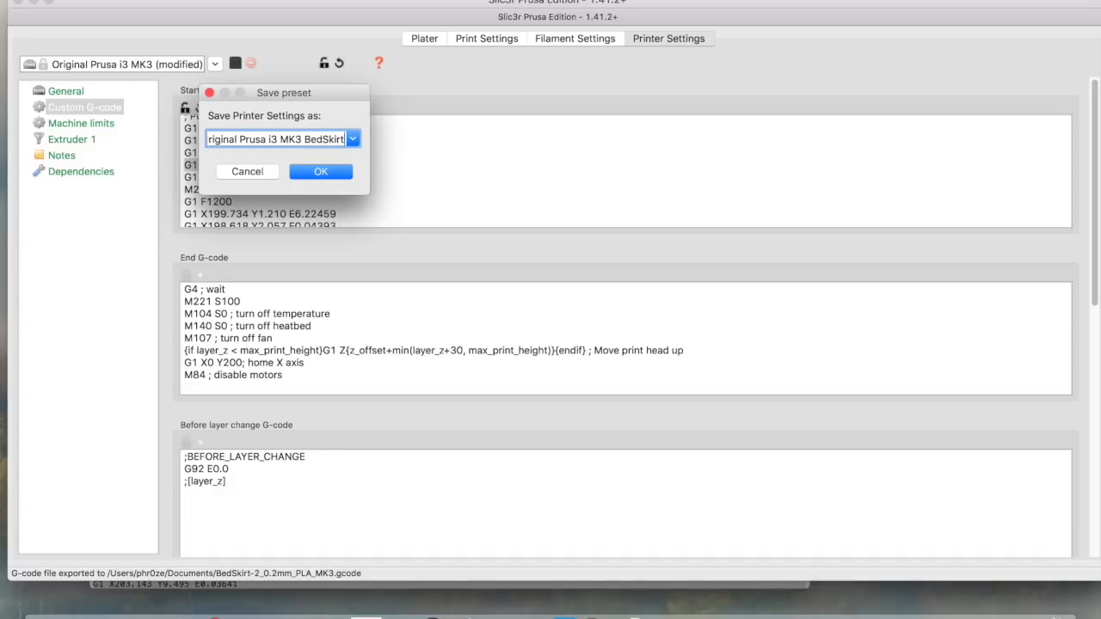
click(320, 172)
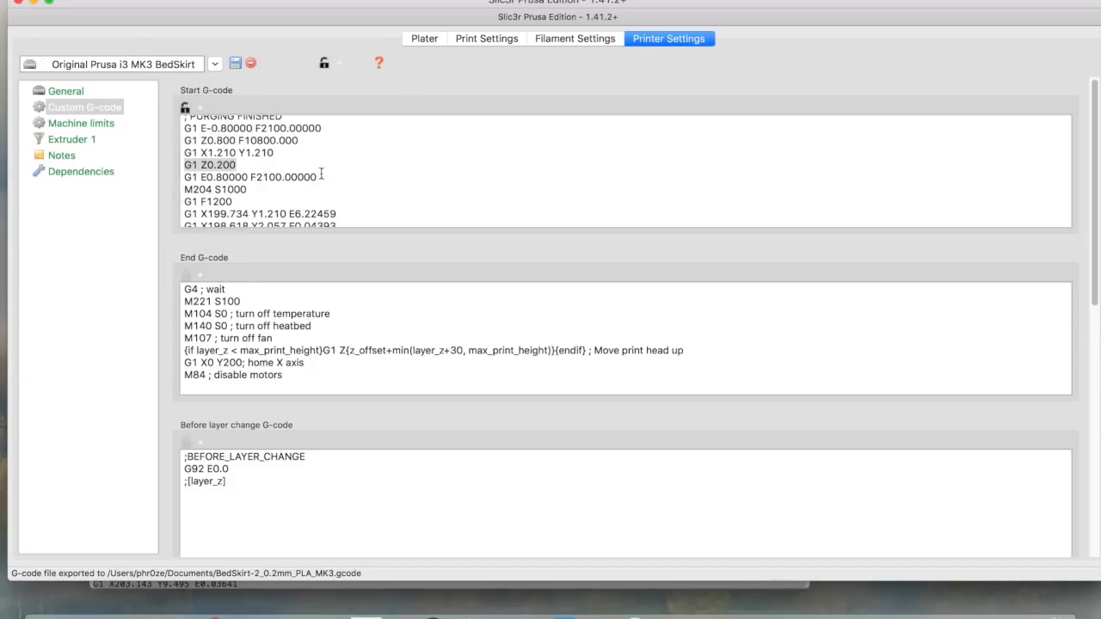
Go back to the Plater and remove BedSkirt-2.stl with Delete All
click(423, 39)
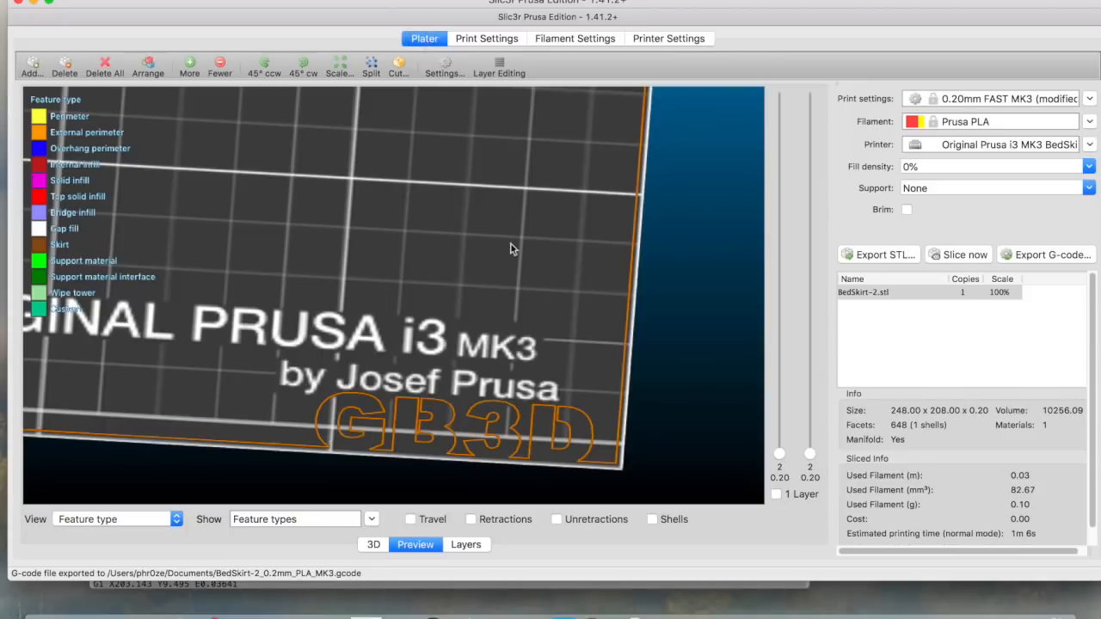
scroll(419, 363, down, 2)
scroll(419, 361, down, 2)
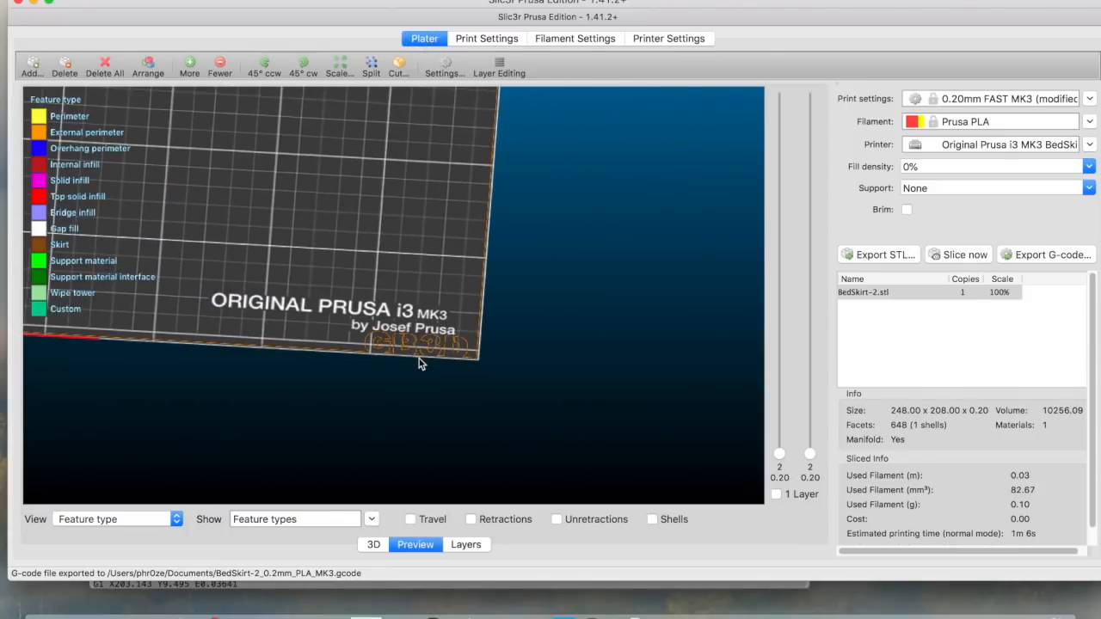
scroll(315, 250, up, 3)
scroll(315, 250, down, 1)
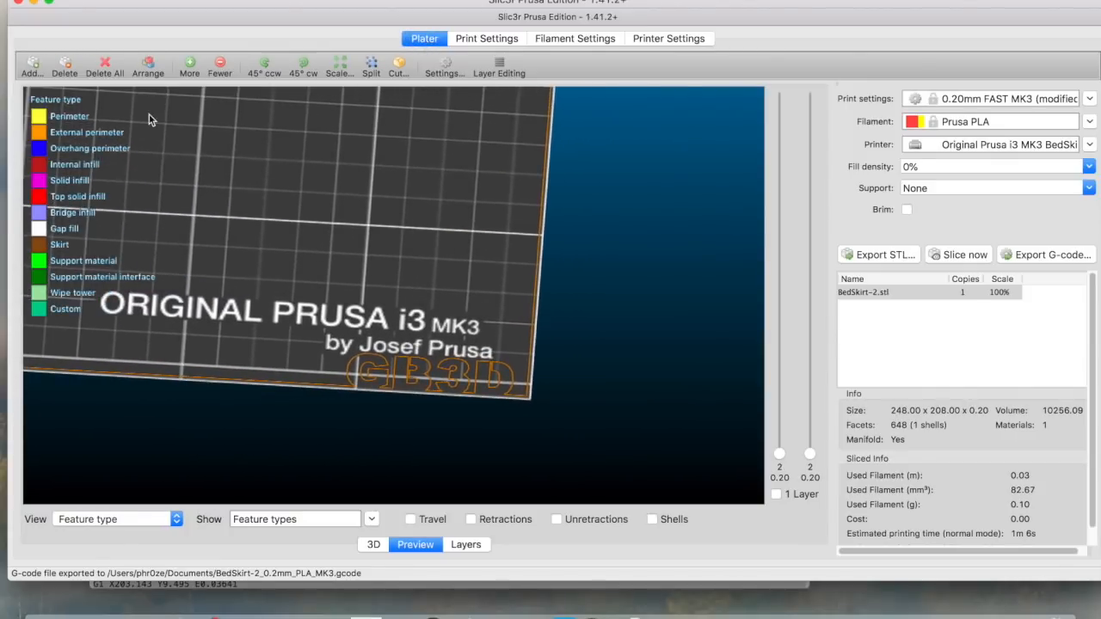
click(105, 62)
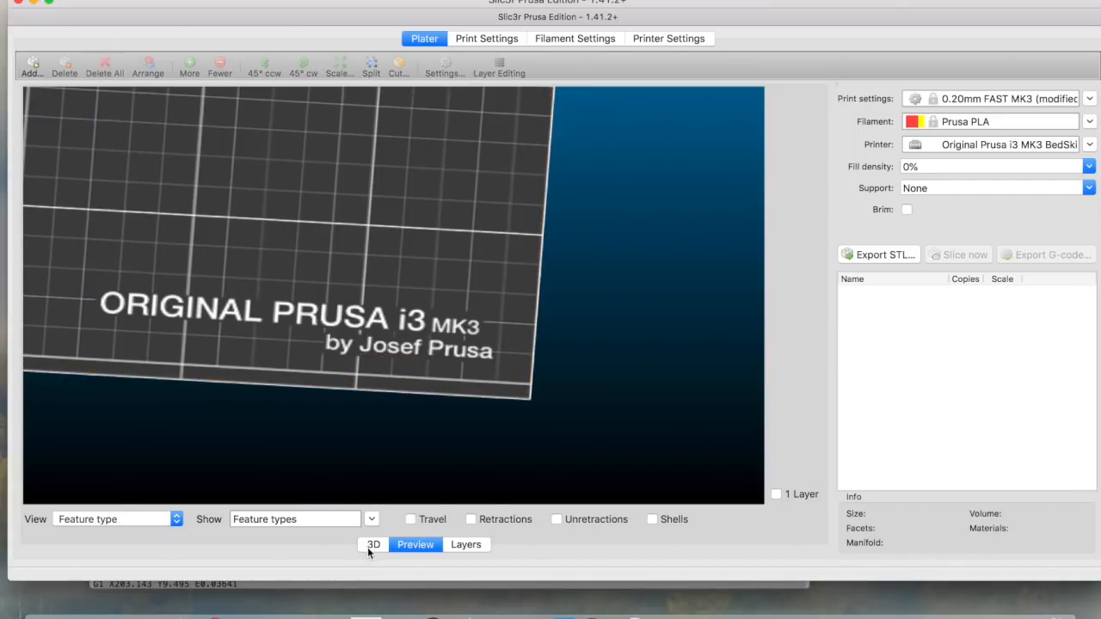
Show the empty print bed in the 3D view, centred by panning
click(371, 544)
scroll(389, 348, down, 2)
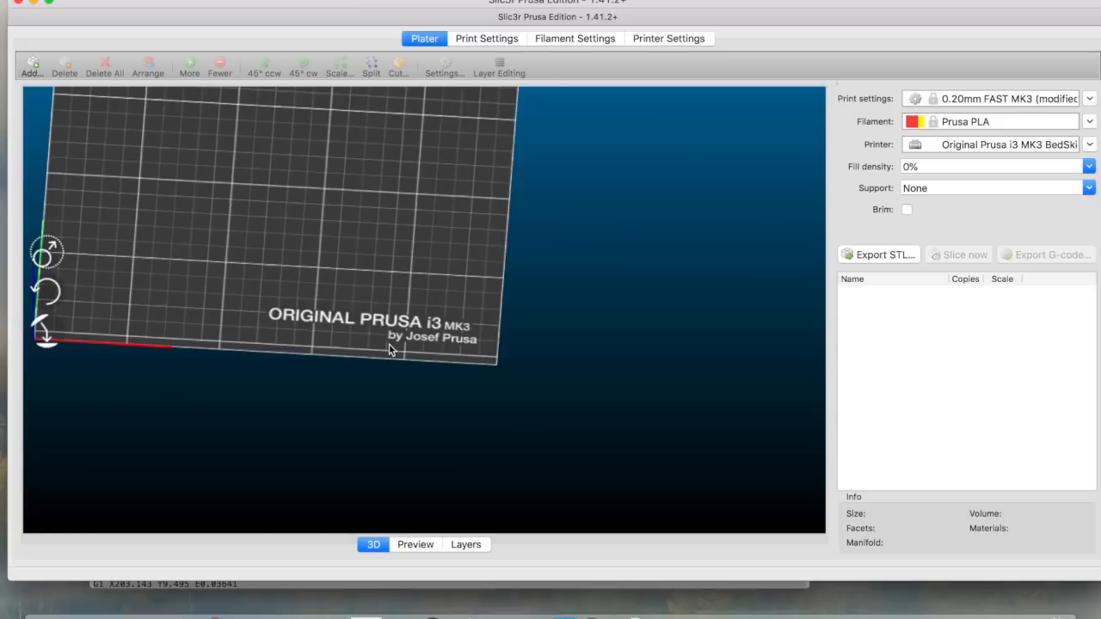
right_drag(305, 259, 472, 381)
click(47, 608)
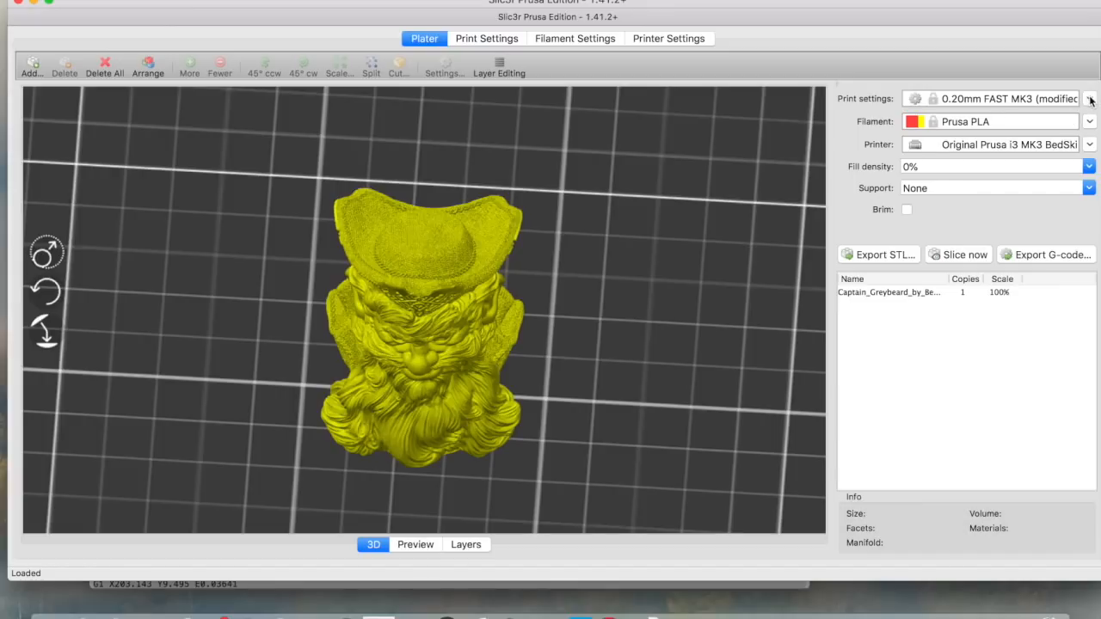
Revert the print settings to the unmodified 0.20mm FAST MK3 preset, discarding unsaved changes
click(1089, 100)
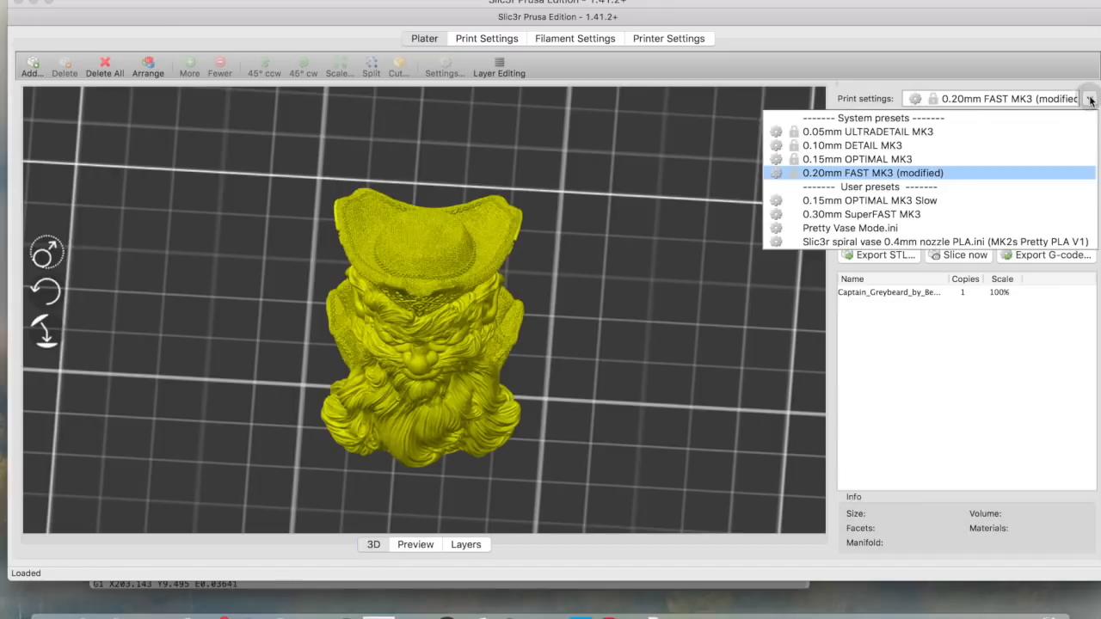
click(866, 174)
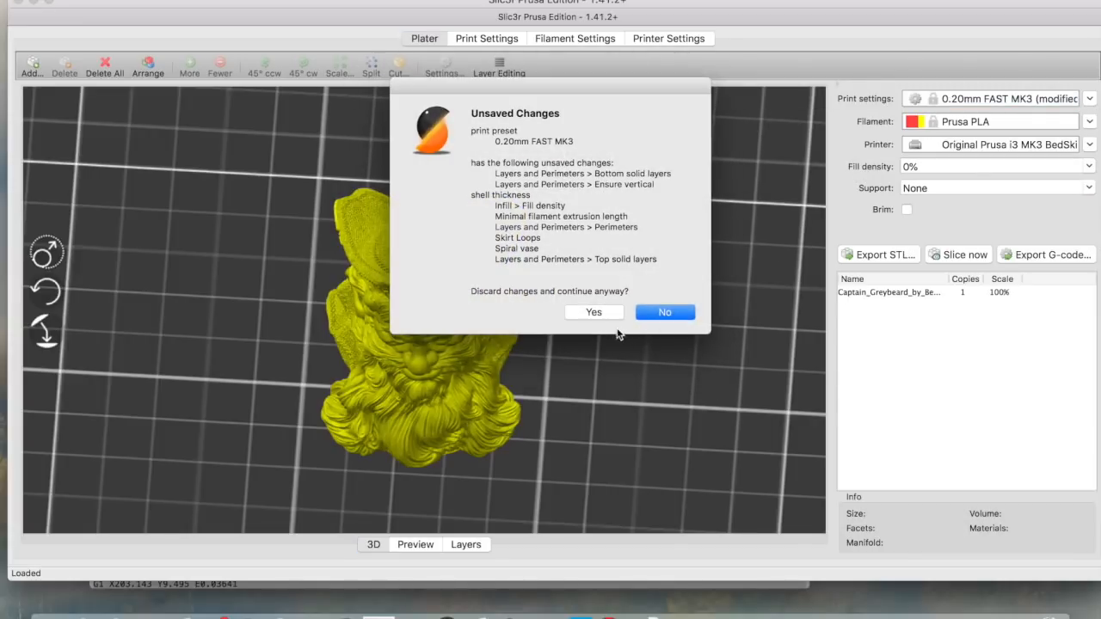
click(599, 311)
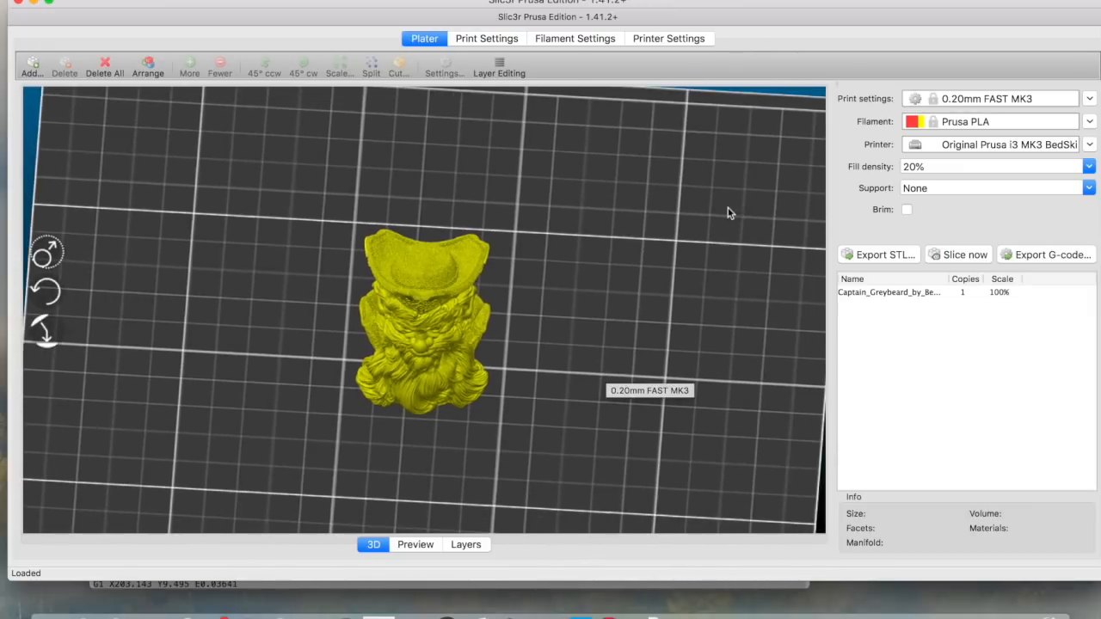
scroll(504, 413, down, 4)
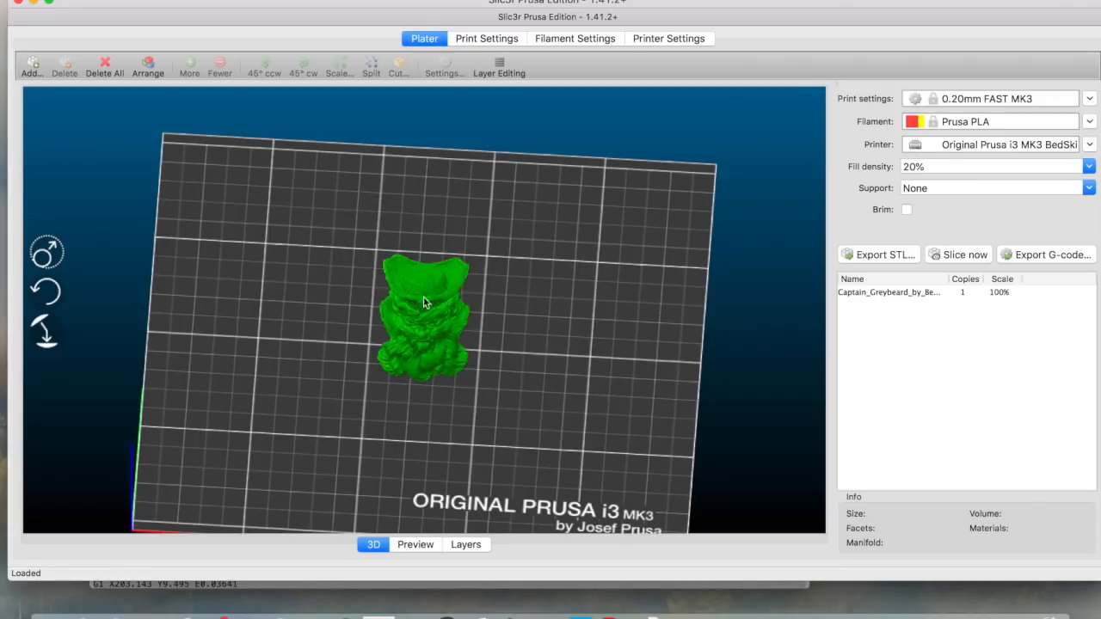
click(489, 41)
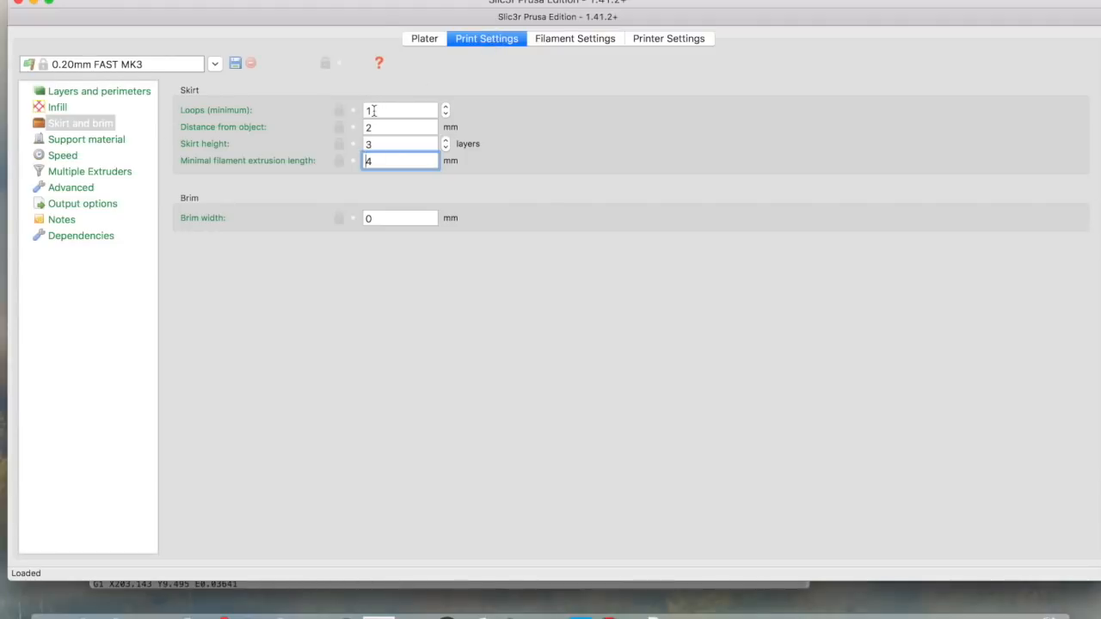
click(424, 38)
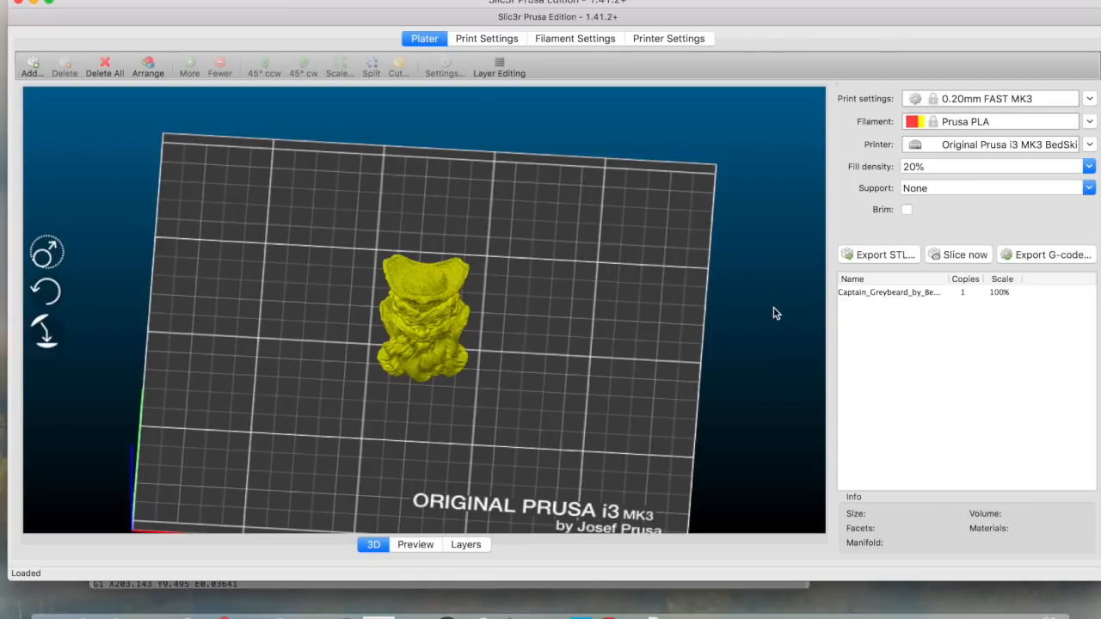
Slice Captain Greybeard, scrub through its 325 layers in Preview, then export G-code
click(972, 257)
click(408, 542)
scroll(520, 392, down, 5)
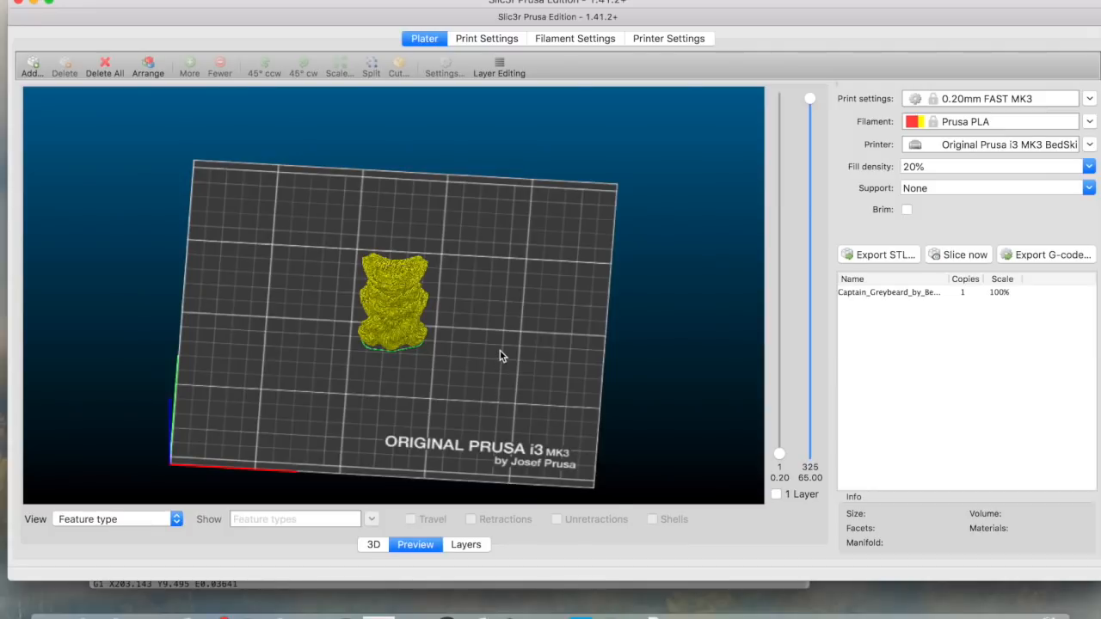
scroll(502, 356, up, 6)
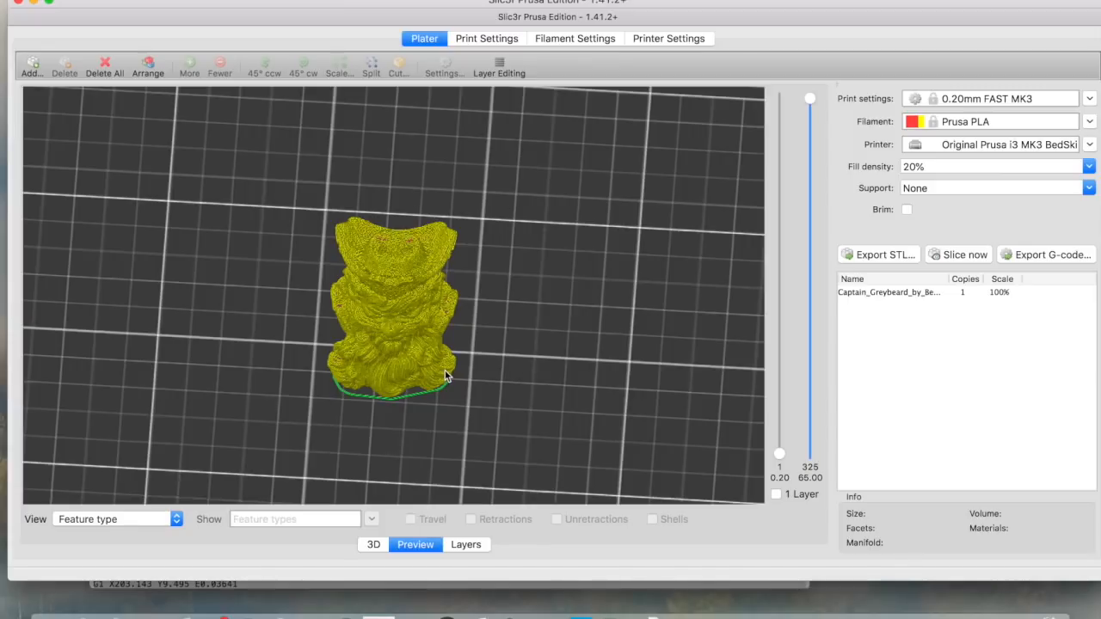
drag(813, 103, 824, 30)
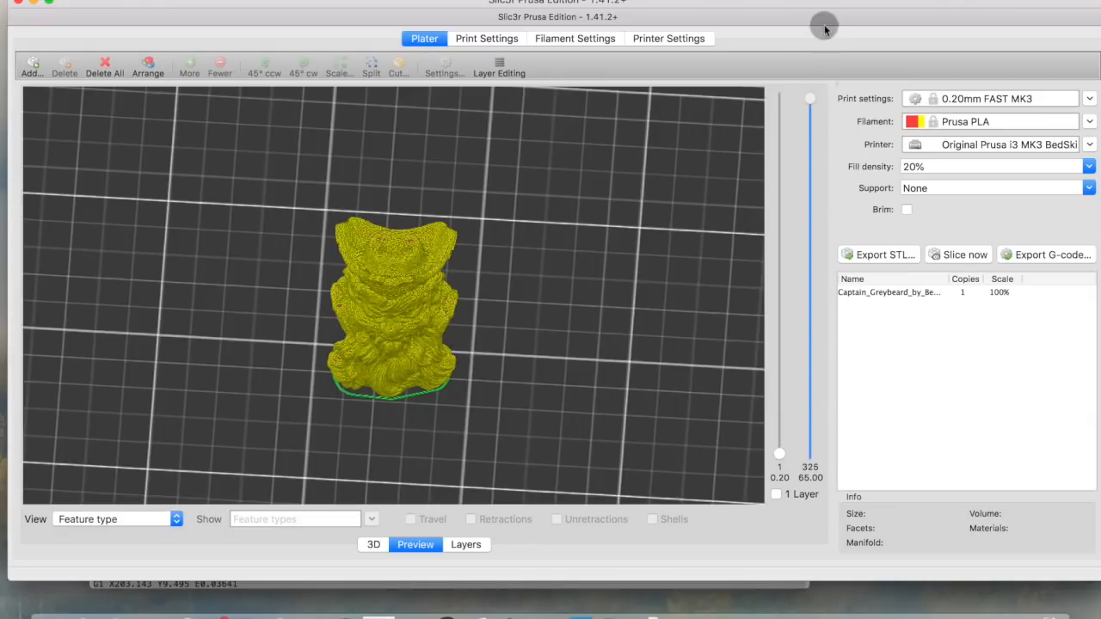
click(1044, 251)
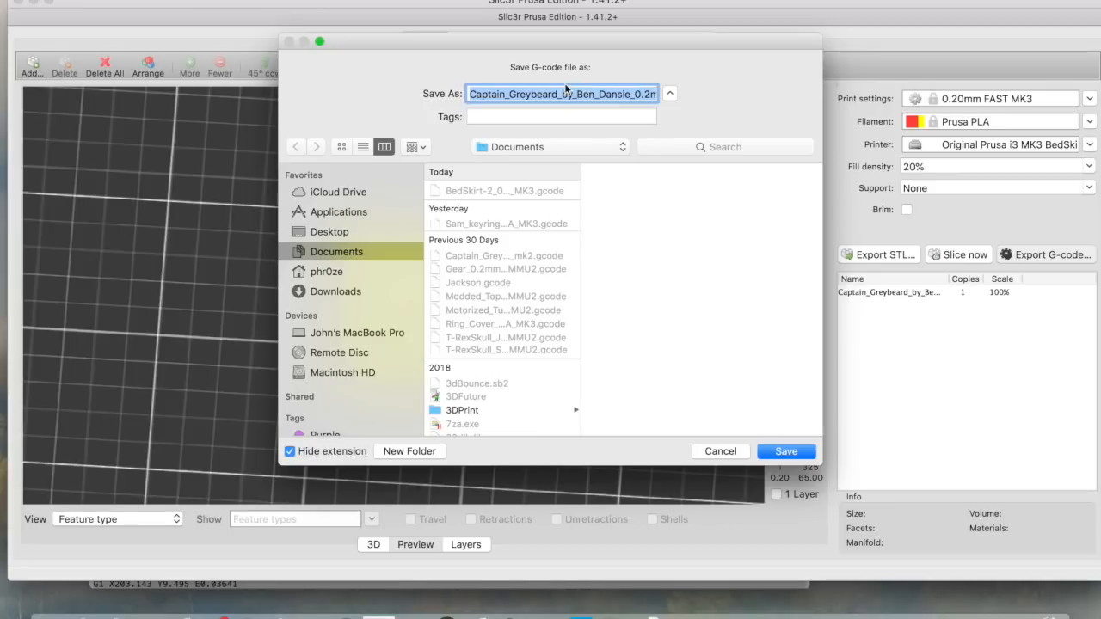
Insert 'BedSkirt_' before 0.2mm in the G-code file name and save it to Downloads
click(552, 93)
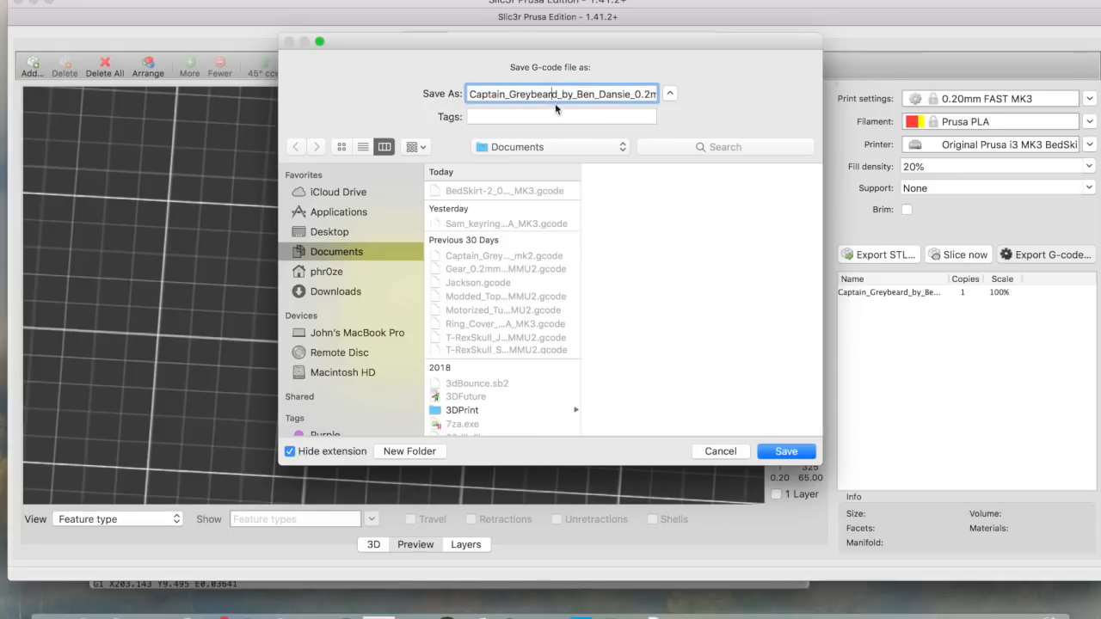
drag(574, 93, 678, 109)
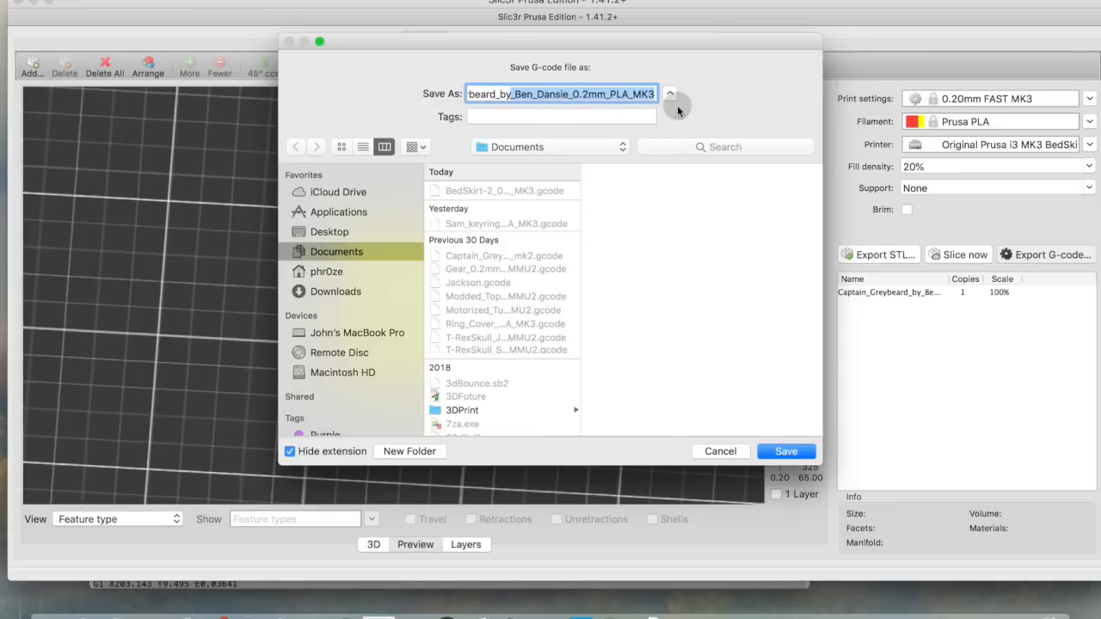
click(572, 96)
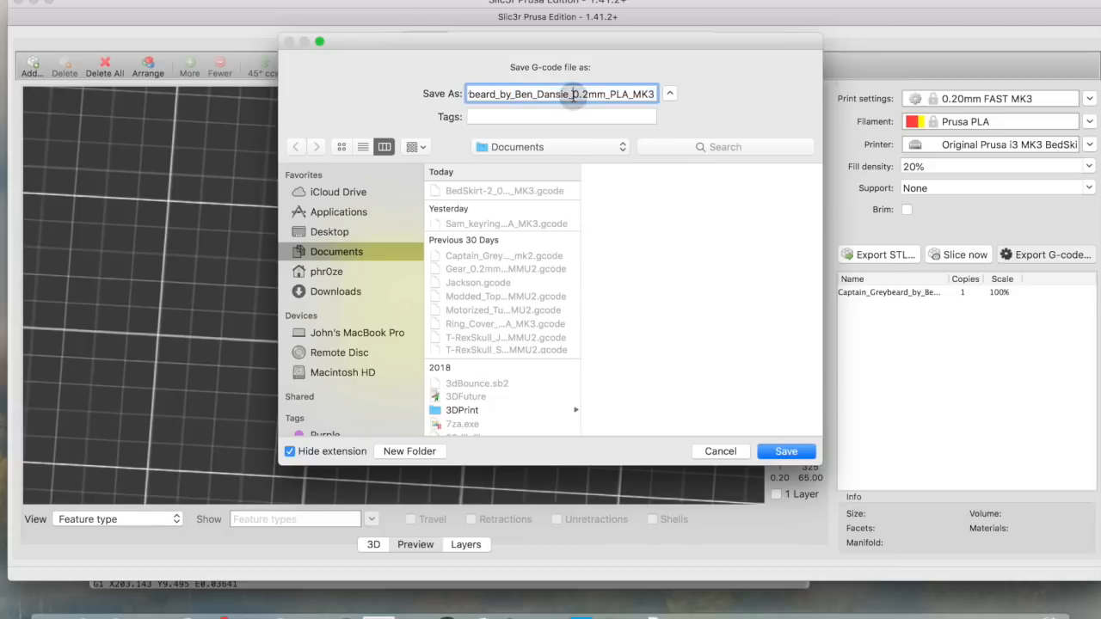
text(BedSkir)
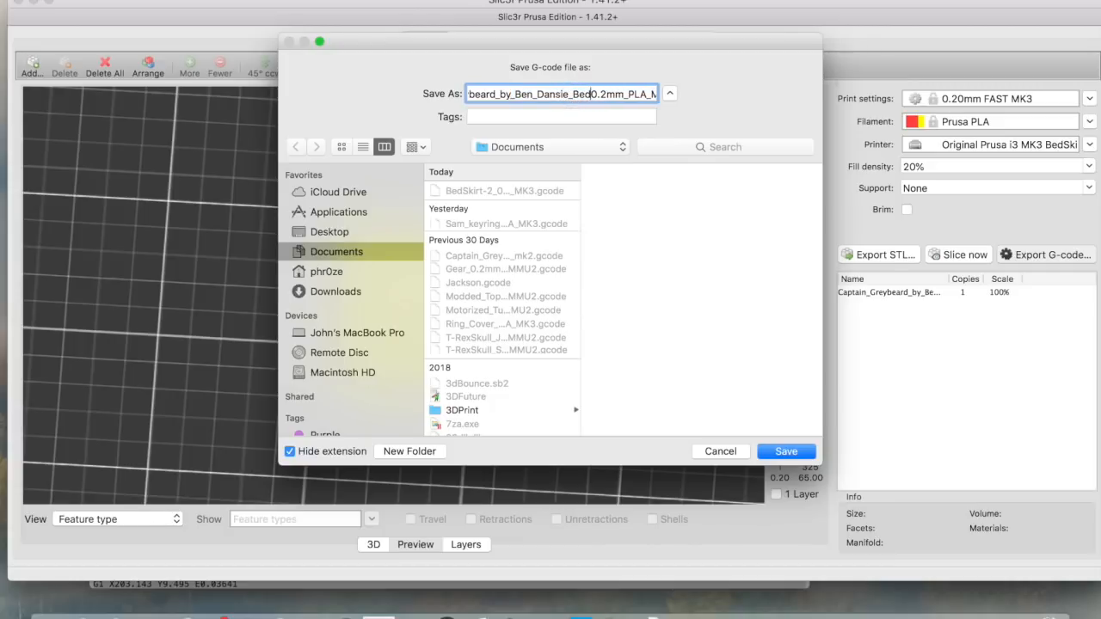
text(t_)
click(788, 452)
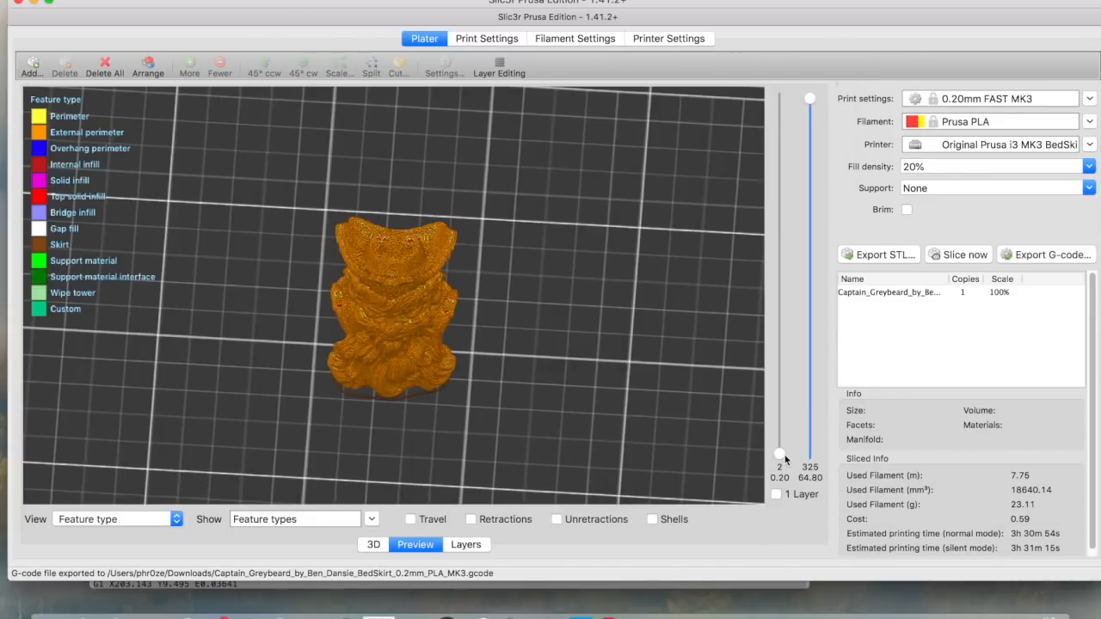
scroll(669, 405, down, 5)
scroll(668, 405, up, 1)
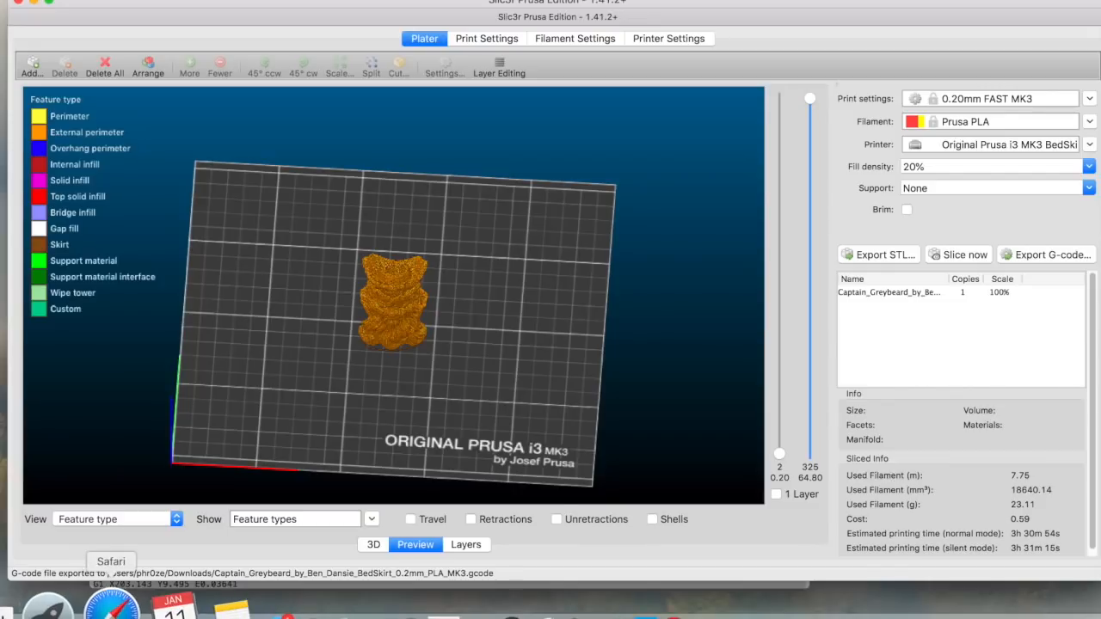
click(144, 605)
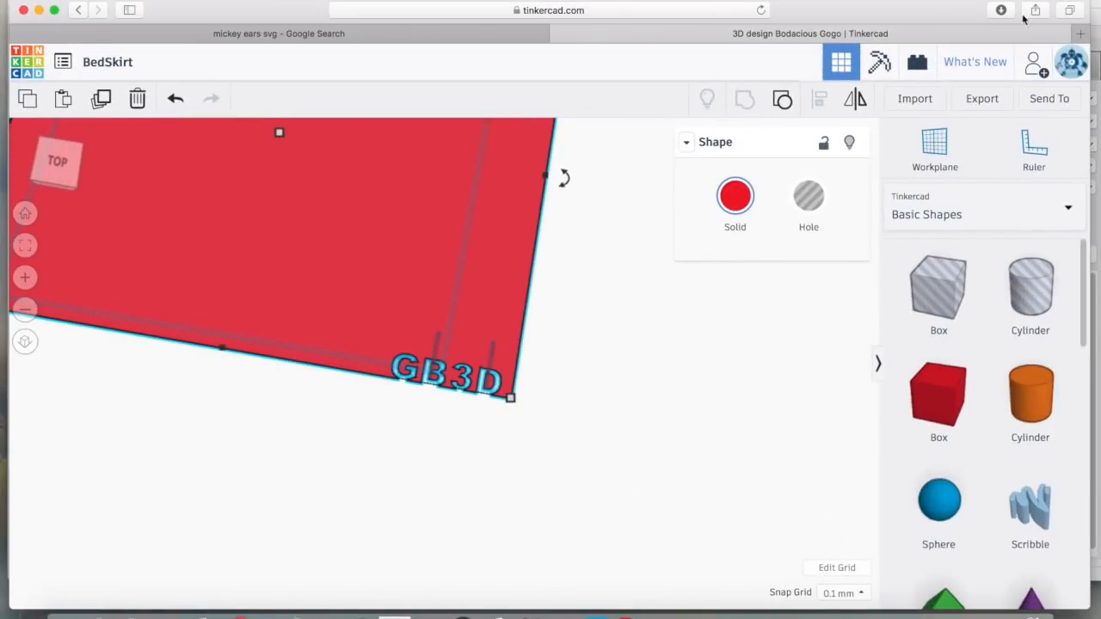
Load the BedSkirt G-code from Downloads into gcode.ws and trim the drawn toolpath with the sliders
click(1080, 35)
text(gcode)
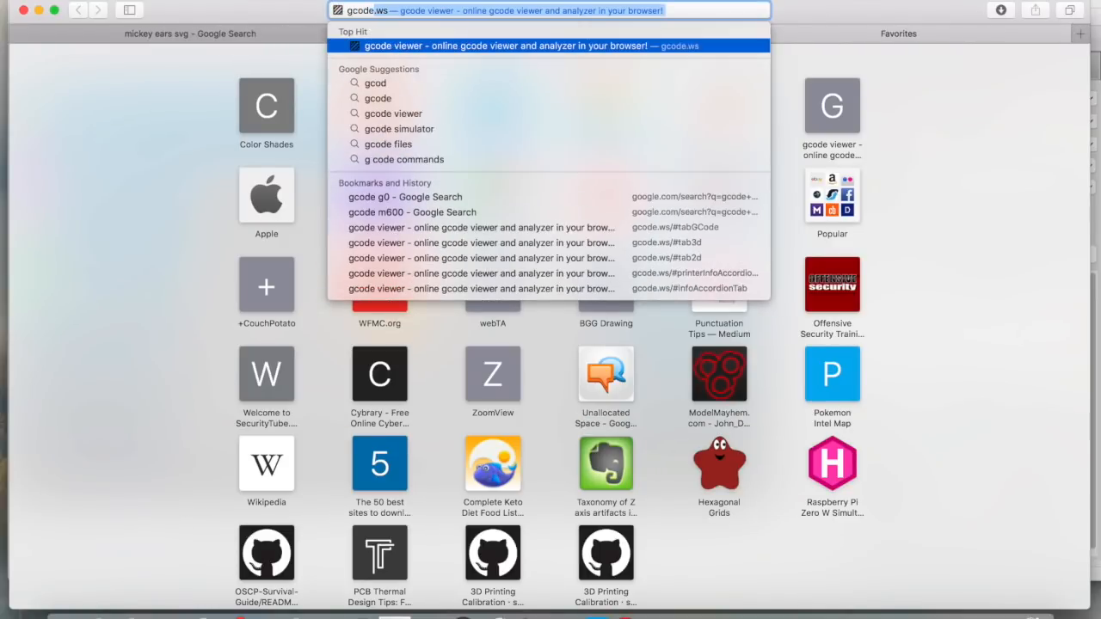
key(Return)
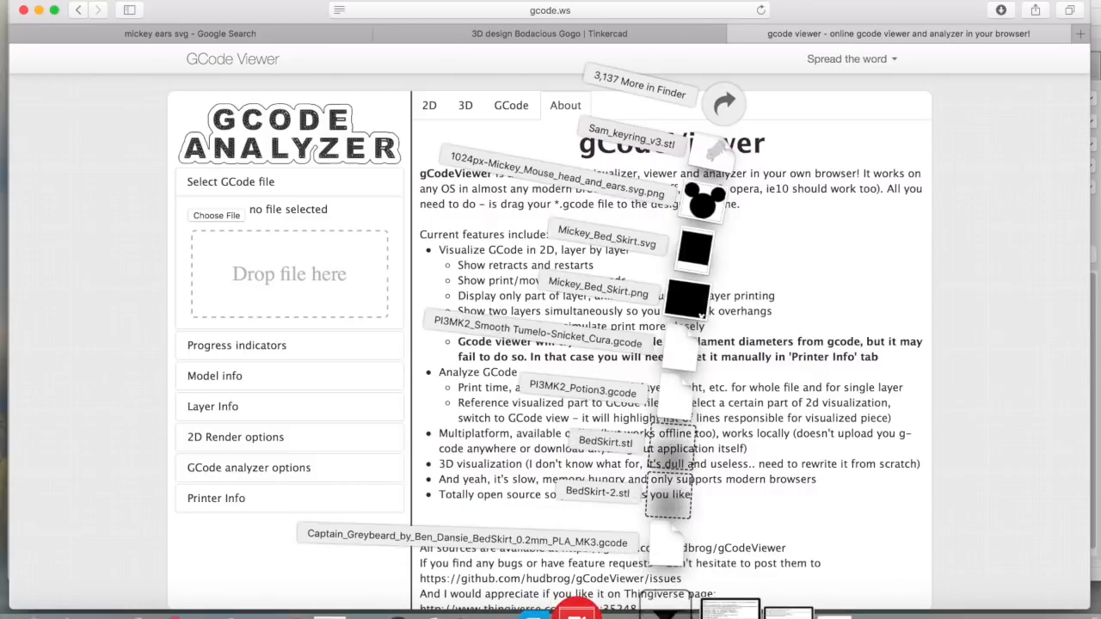
click(677, 606)
drag(695, 550, 286, 267)
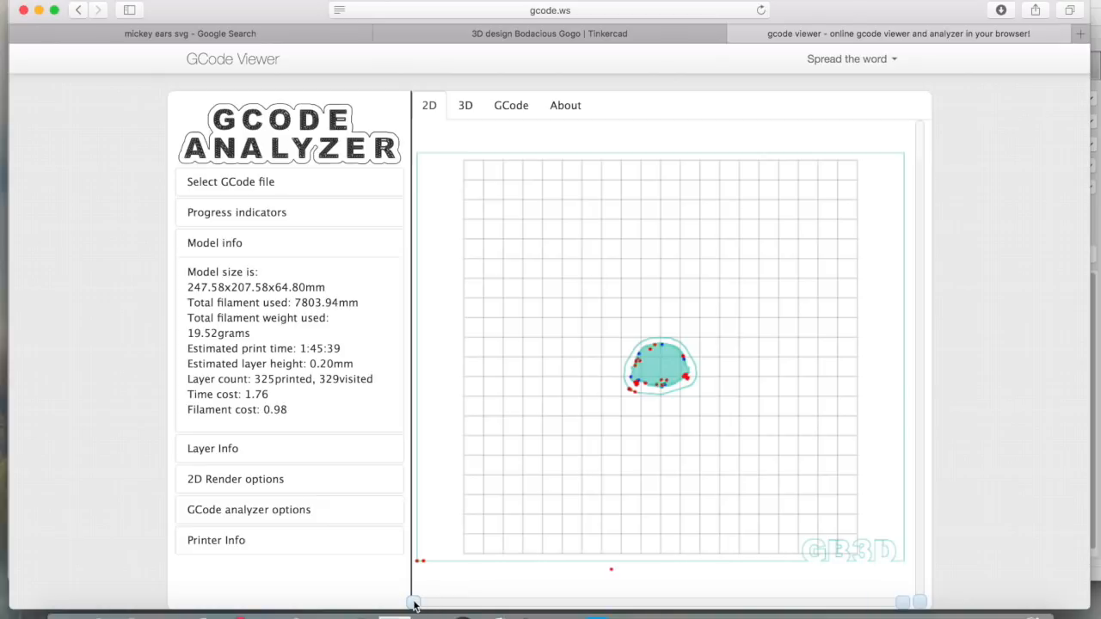
mouse_move(416, 603)
mouse_down()
mouse_move(521, 600)
mouse_move(405, 600)
mouse_up()
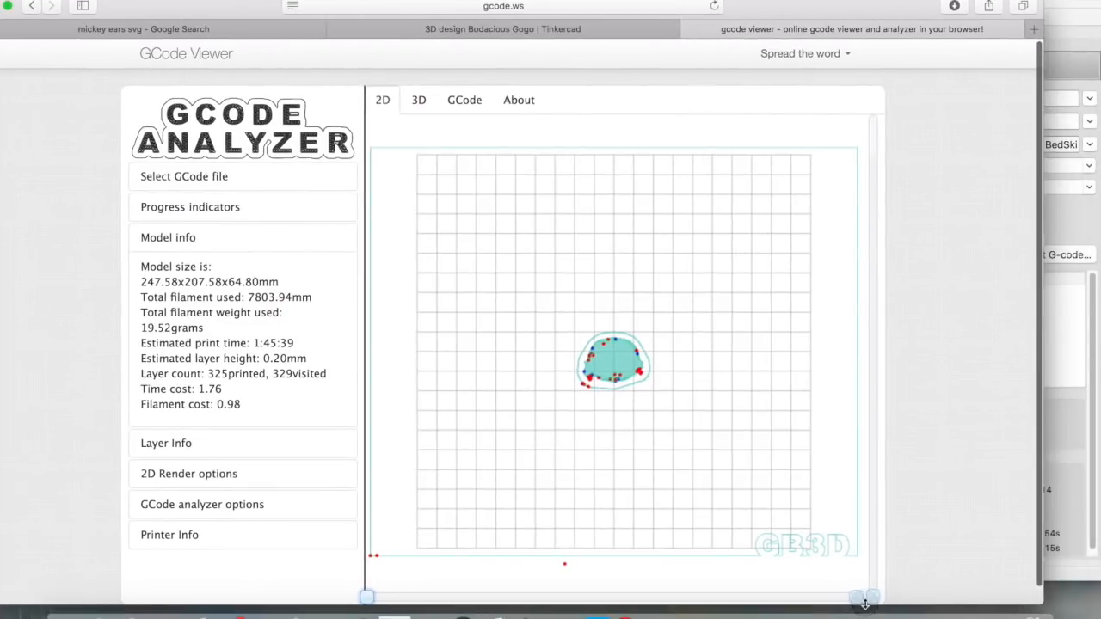
drag(904, 601, 856, 597)
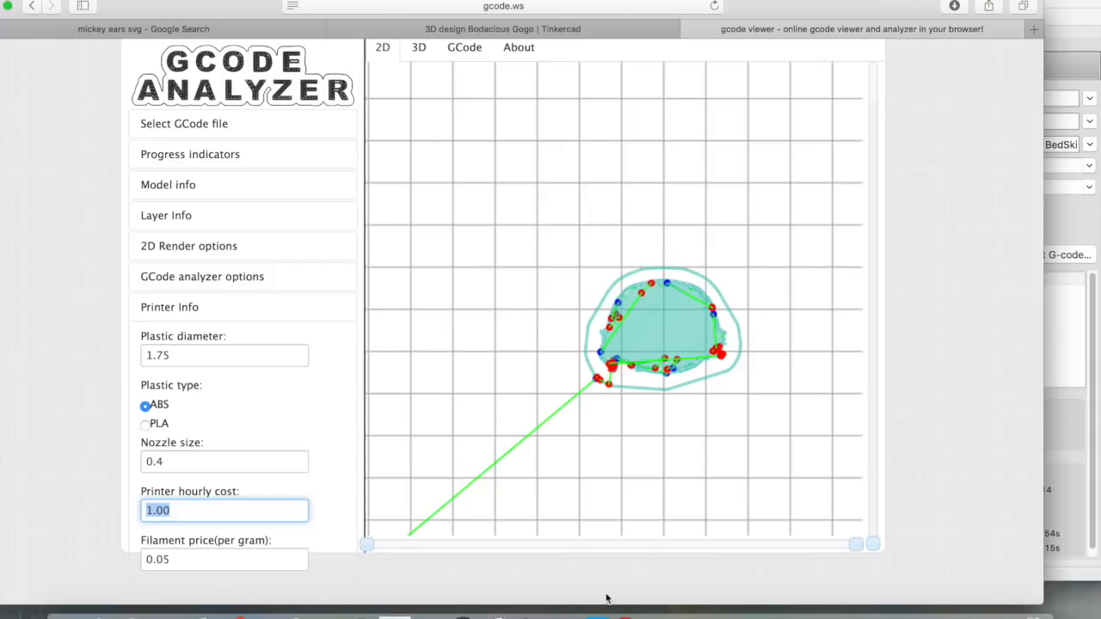
Close the gcode.ws tab and bring Ultimaker Cura to the front from the Dock
click(690, 31)
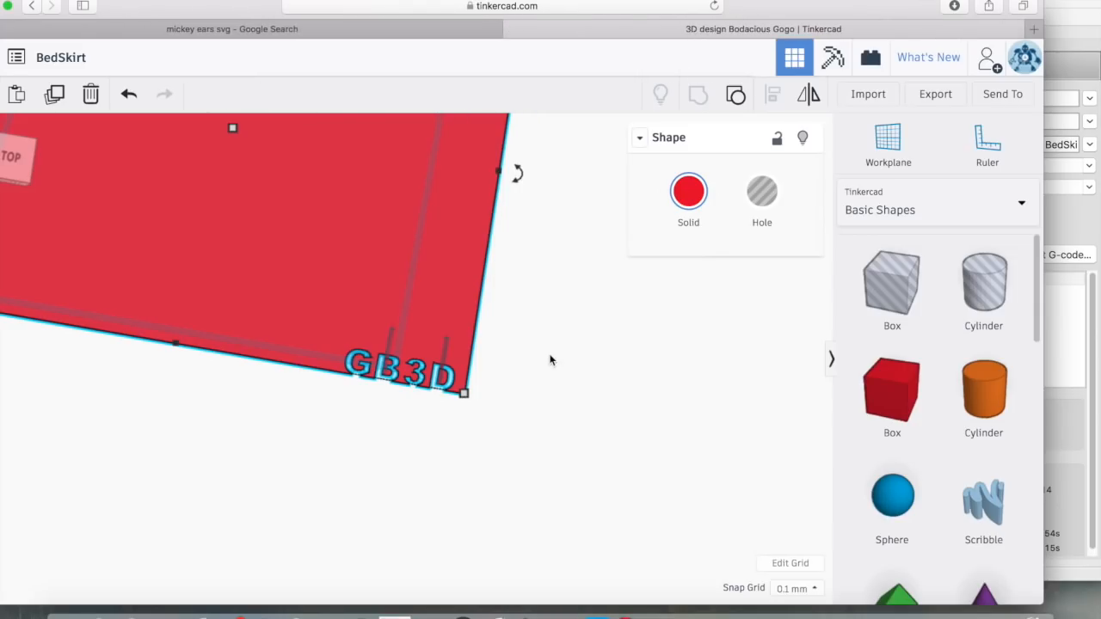
mouse_move(587, 612)
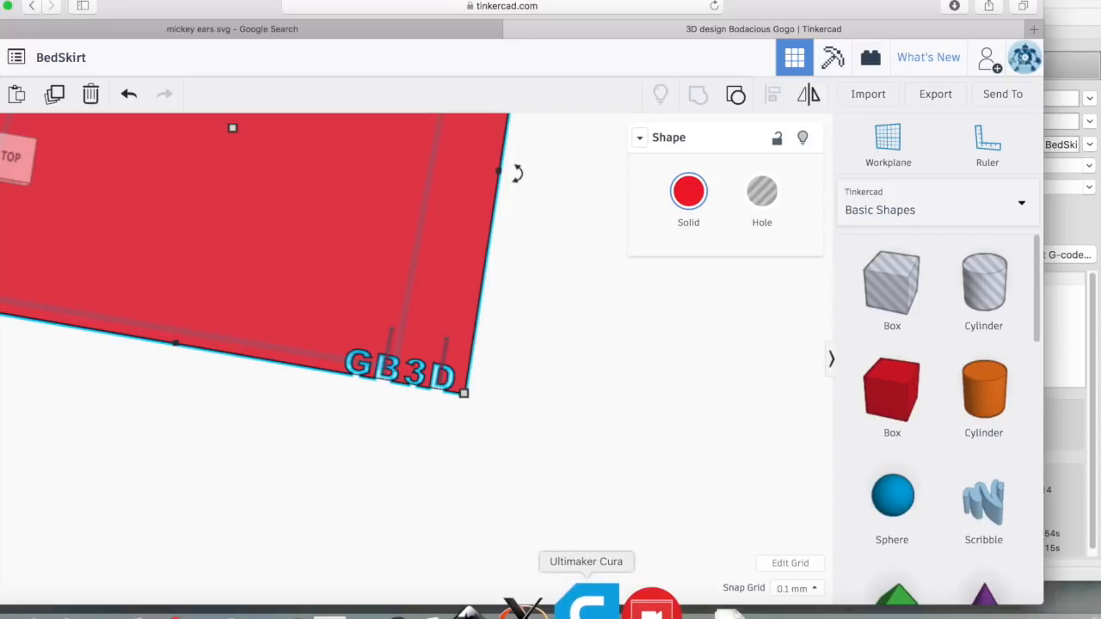
click(587, 604)
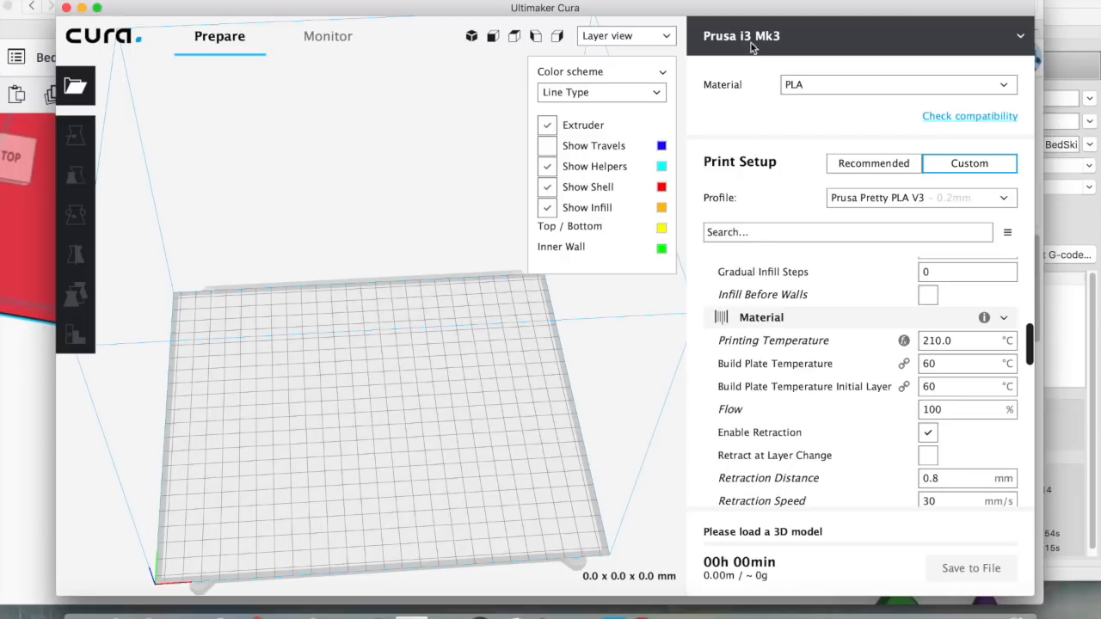
mouse_move(742, 398)
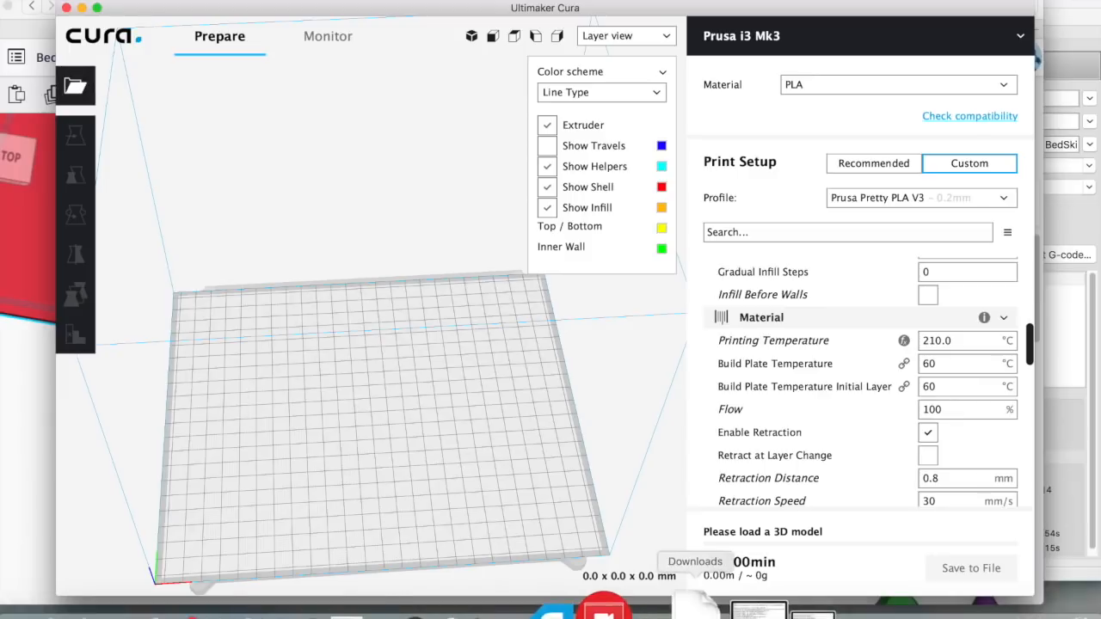
Drop PI3MK2_BedSkirt-2 from Downloads onto the build plate and check it in Solid, then Layer view
click(696, 604)
drag(710, 499, 382, 416)
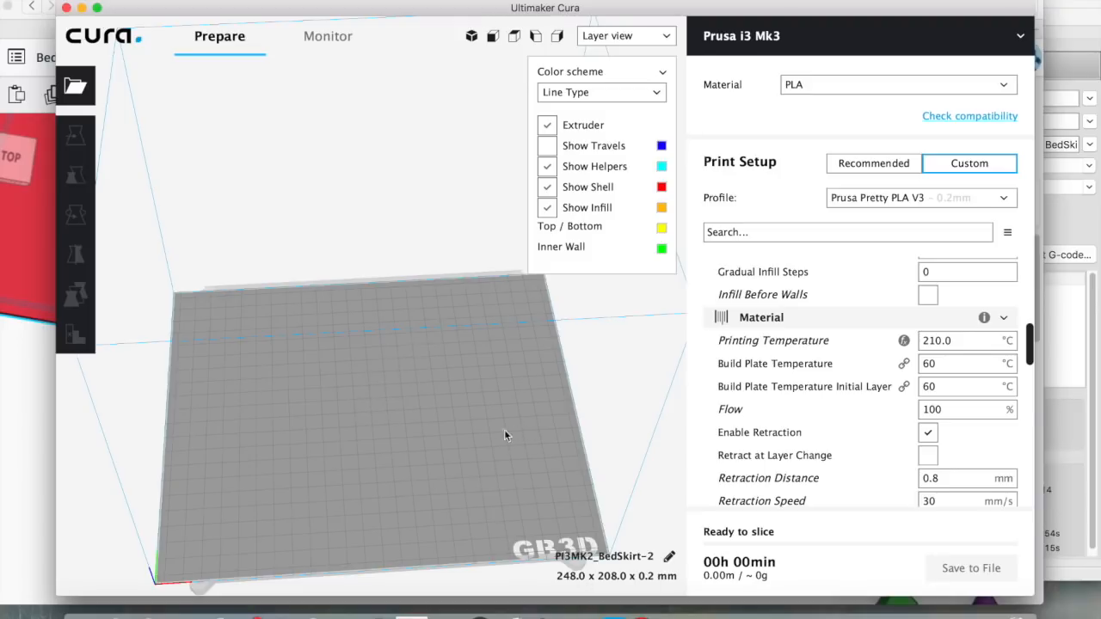
click(667, 37)
click(624, 51)
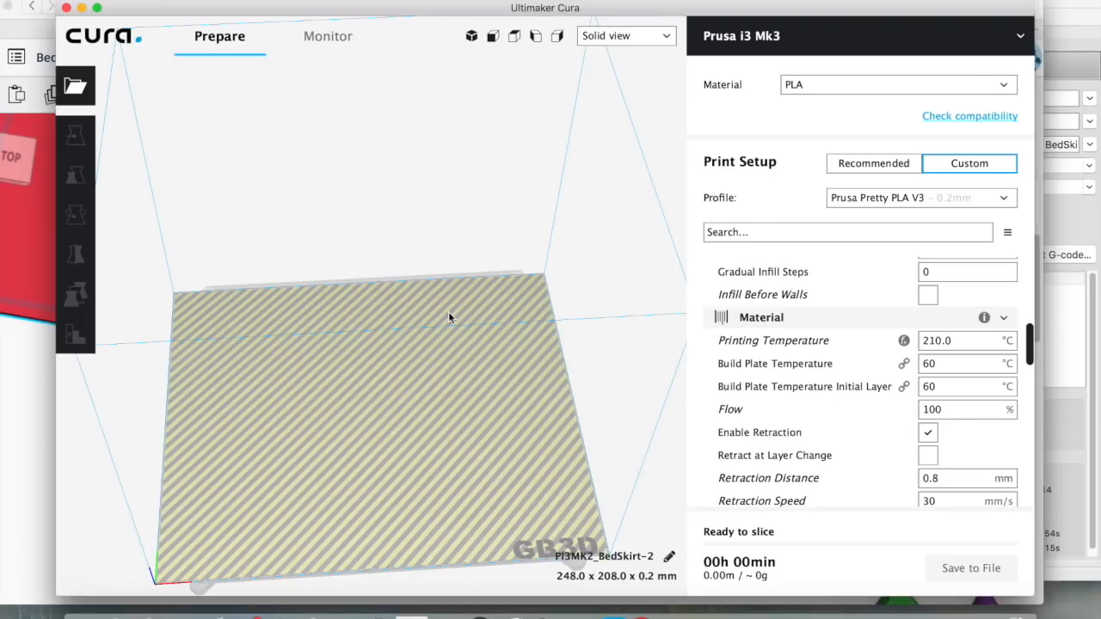
click(669, 37)
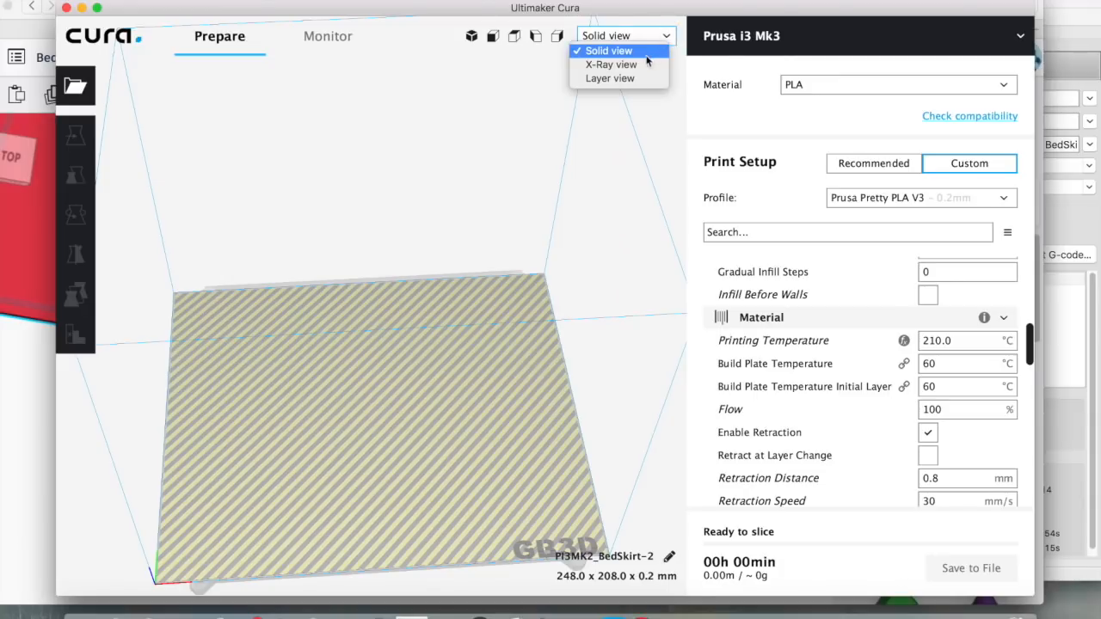
click(609, 78)
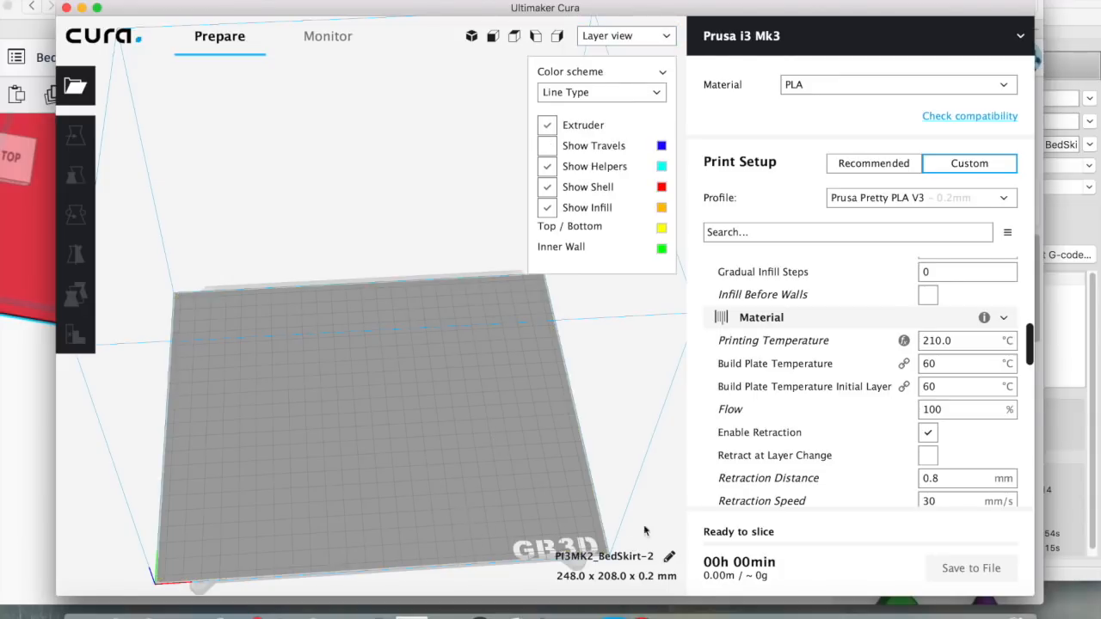
mouse_move(820, 456)
Set Wall Line Count to 1 and Top Surface Skin Layers to 0
scroll(841, 315, up, 10)
scroll(840, 315, up, 1)
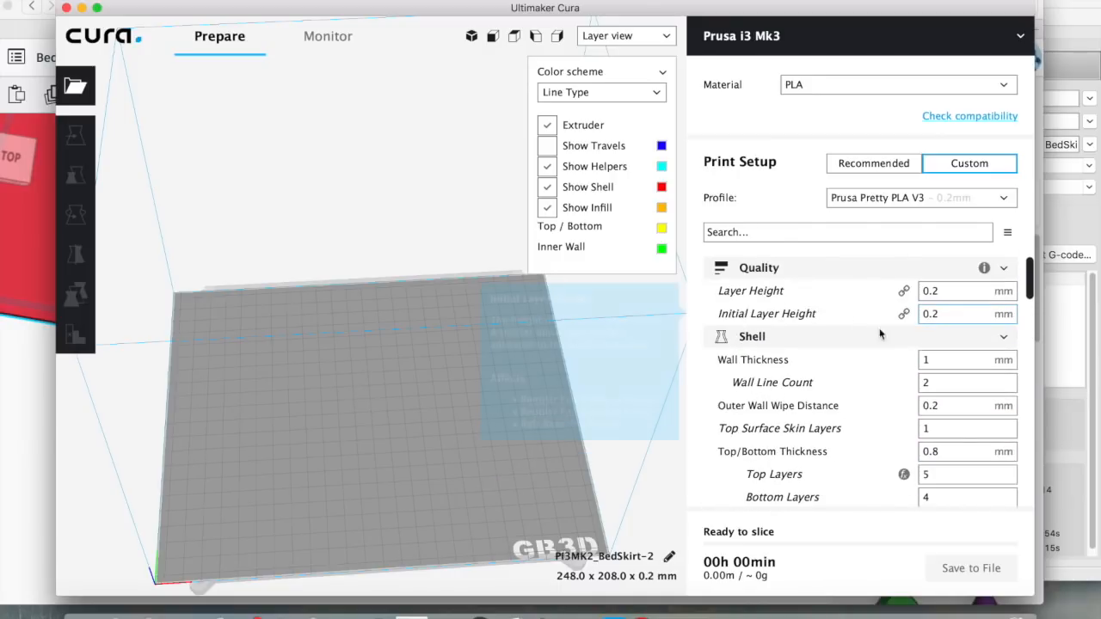
scroll(900, 376, down, 3)
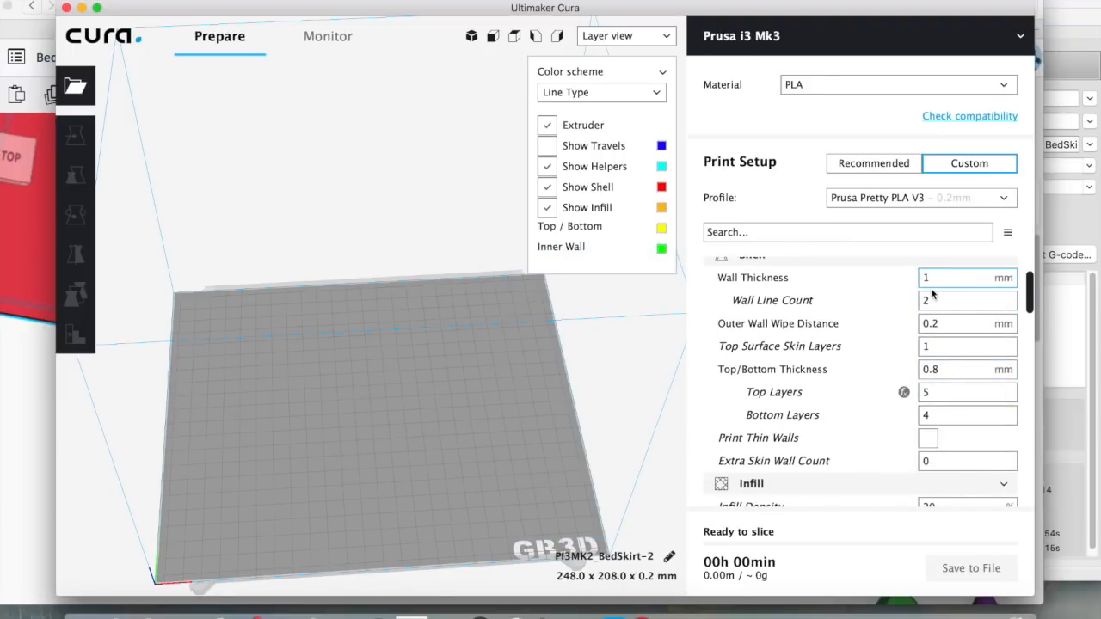
double_click(931, 300)
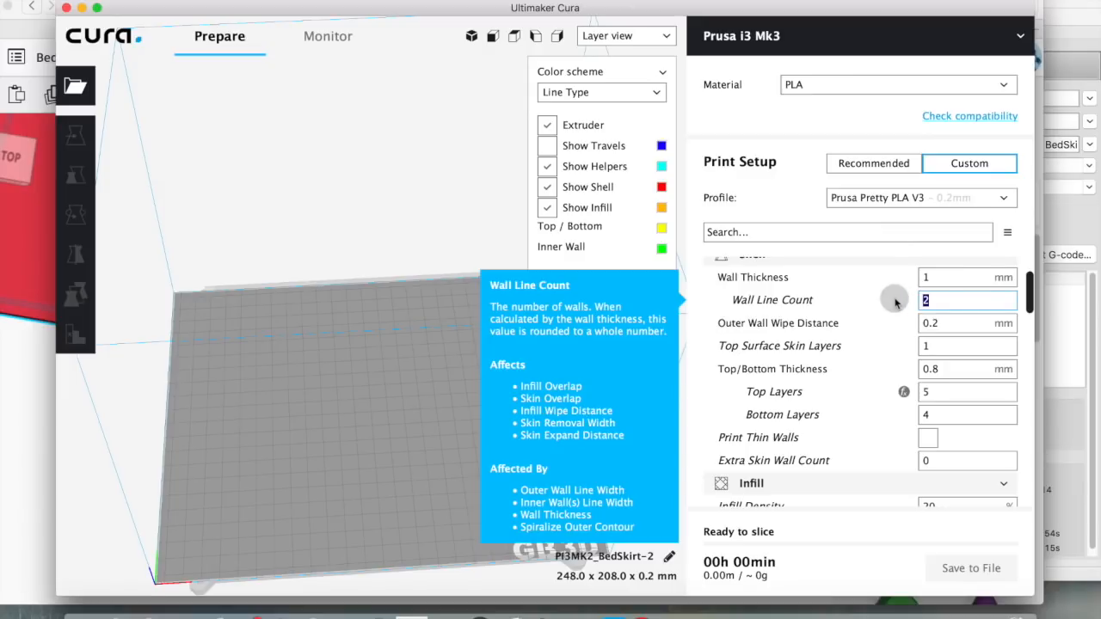
text(1)
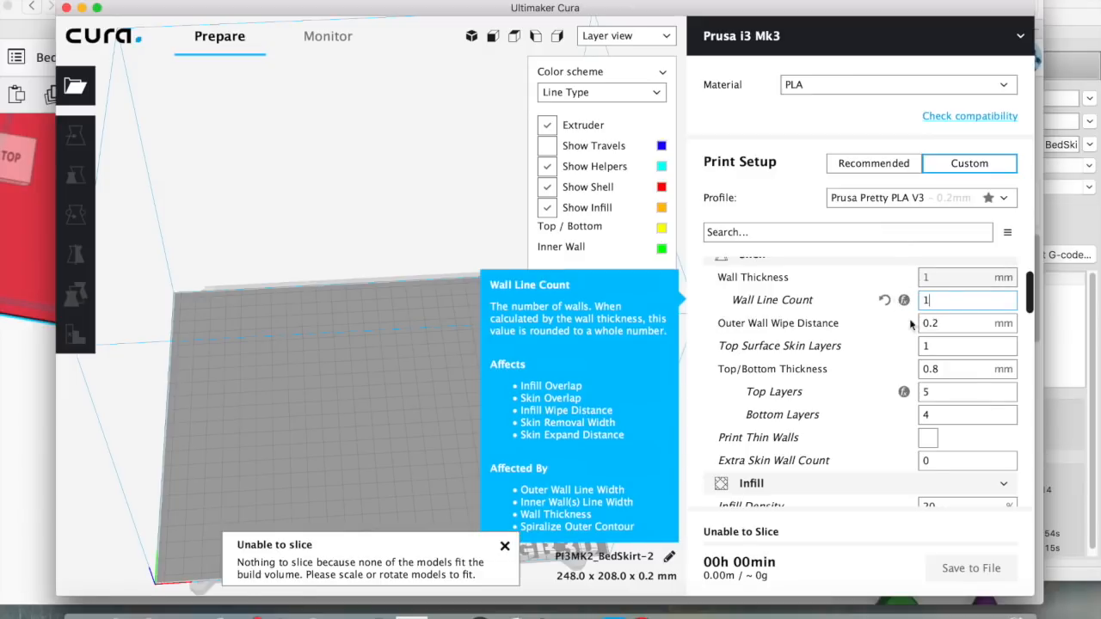
scroll(880, 364, down, 1)
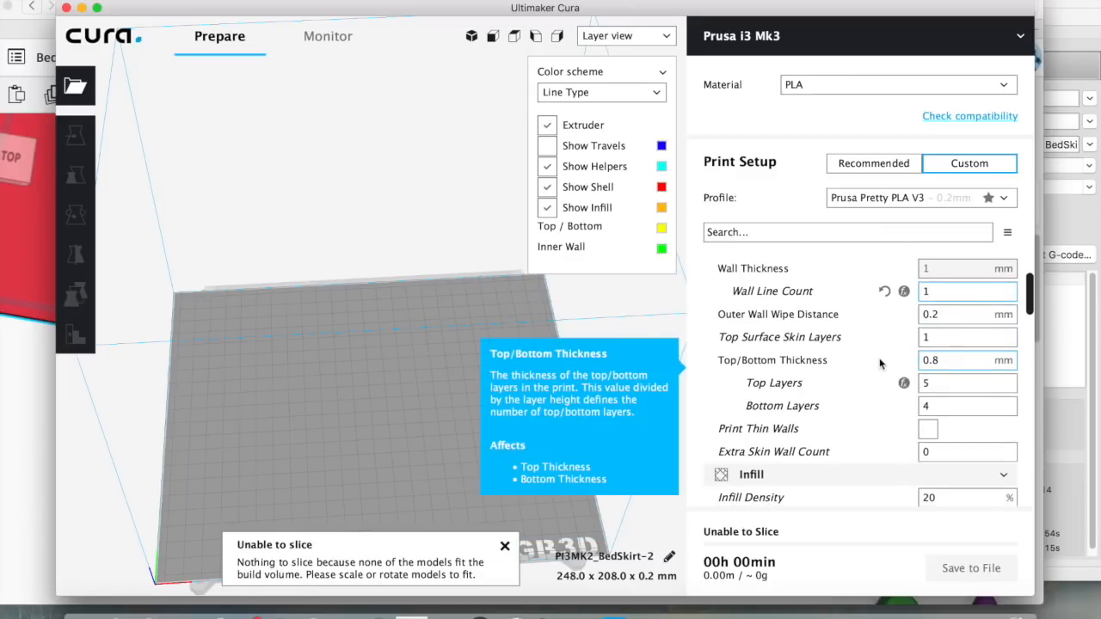
double_click(935, 338)
text(0)
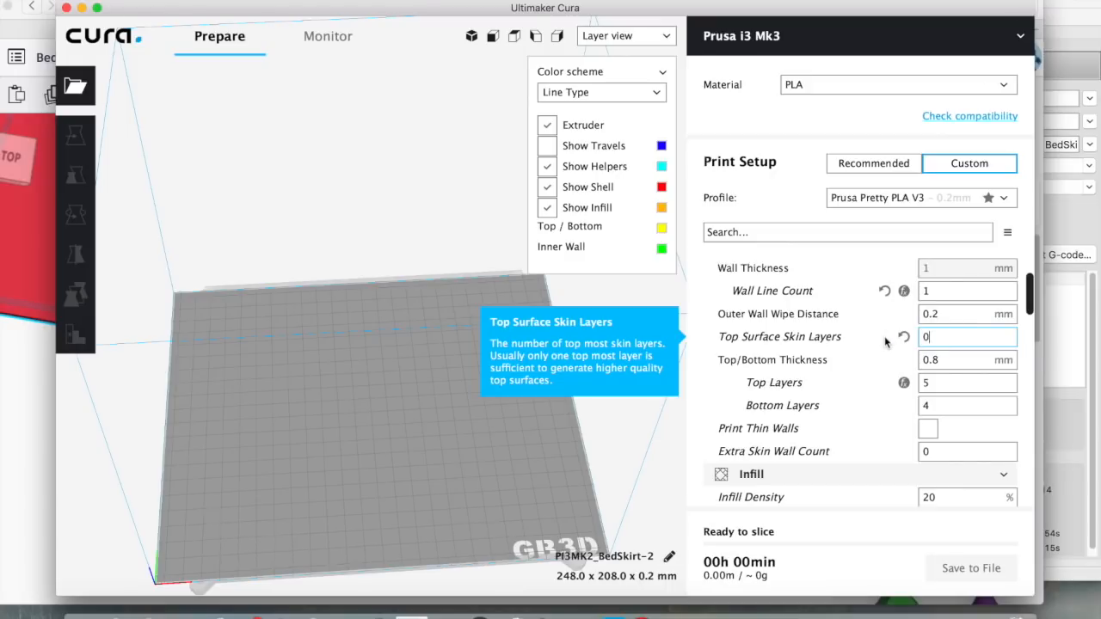
Open and close the visibility preferences for the Shell settings
scroll(903, 366, up, 3)
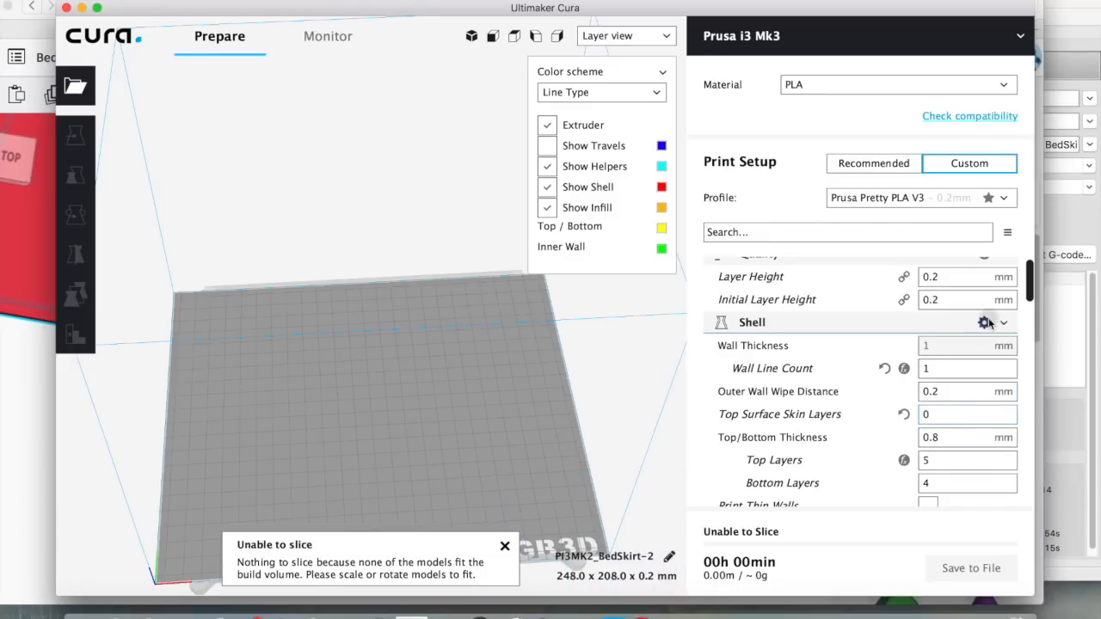
click(985, 321)
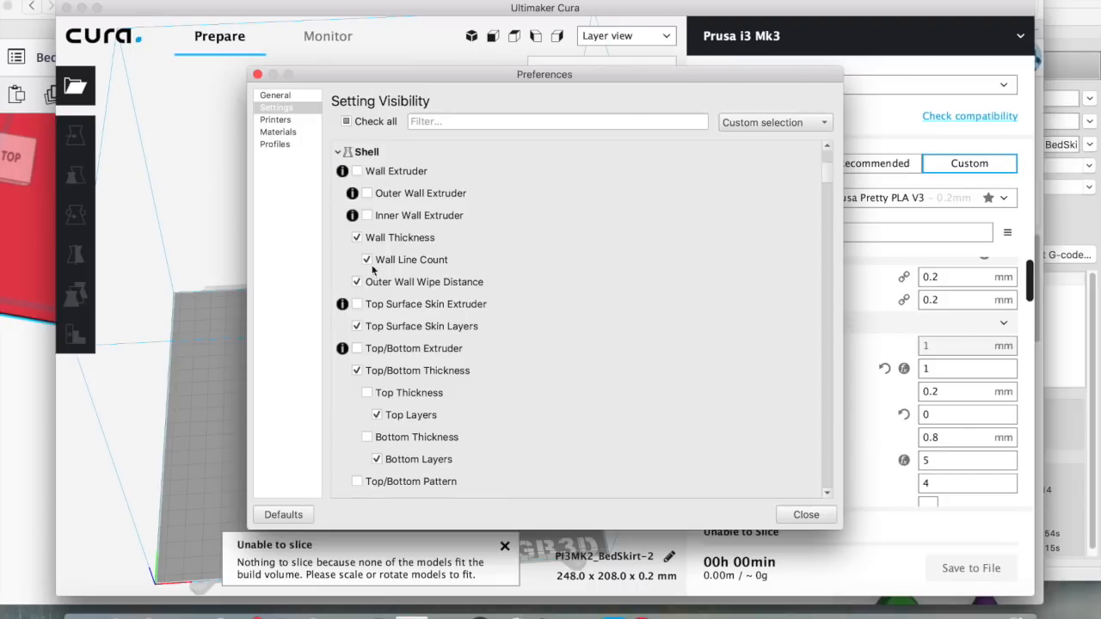
click(802, 514)
scroll(885, 394, down, 1)
scroll(884, 394, down, 3)
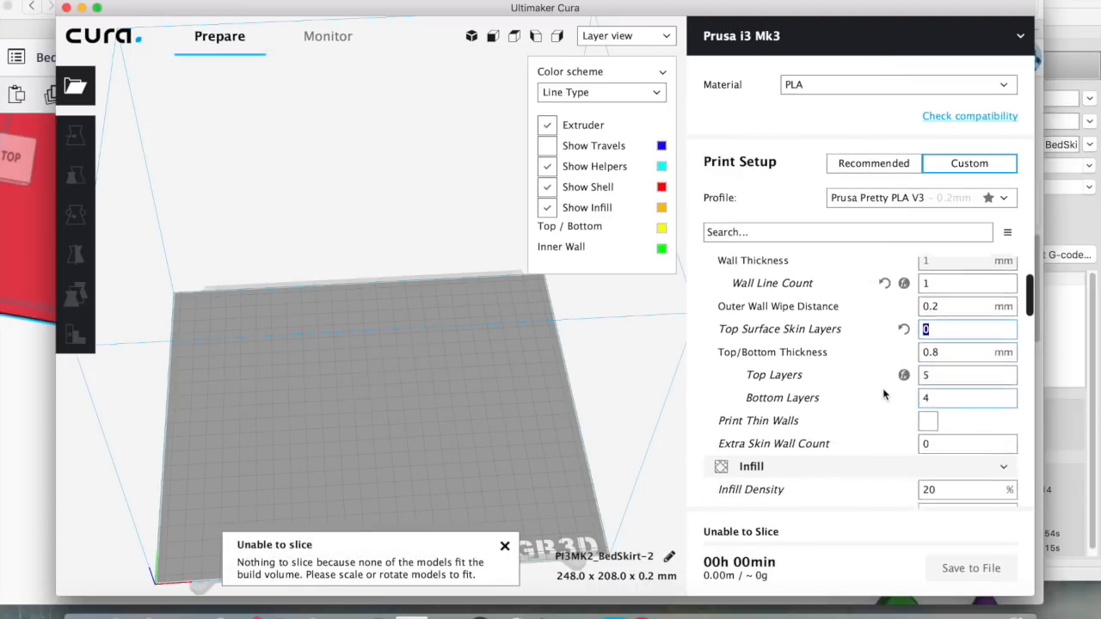
Change Top/Bottom Thickness from 0.8 to 0 and Top Layers to 0
click(942, 344)
drag(942, 346, 886, 336)
text(0)
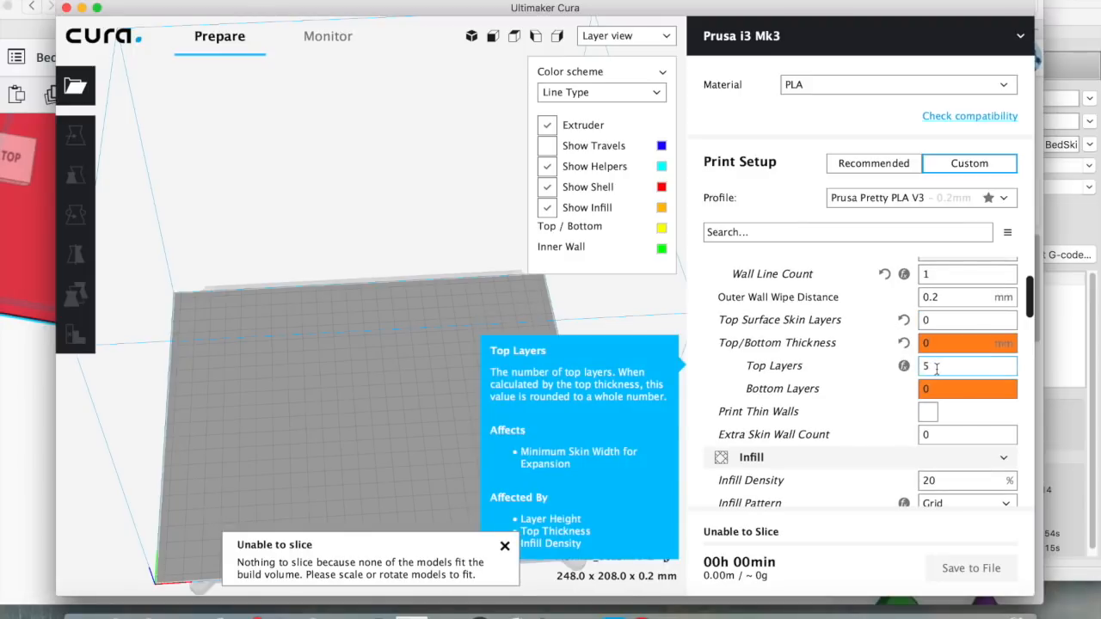
double_click(937, 369)
text(0)
Drop Infill Density from 20 to 0 and review the remaining settings further down
scroll(820, 376, down, 3)
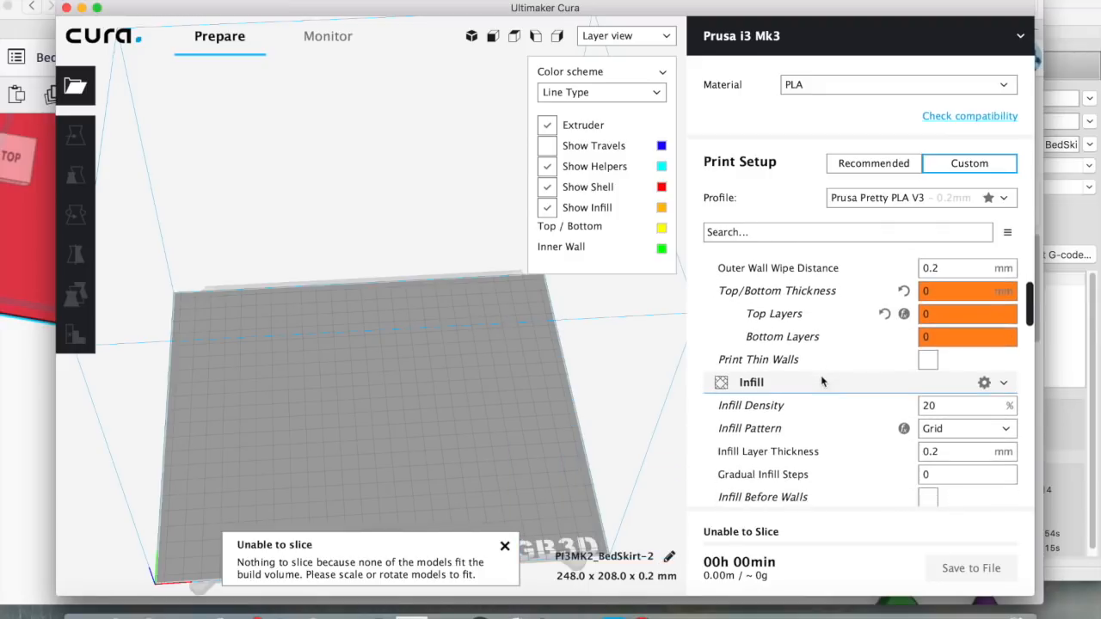
scroll(821, 375, down, 1)
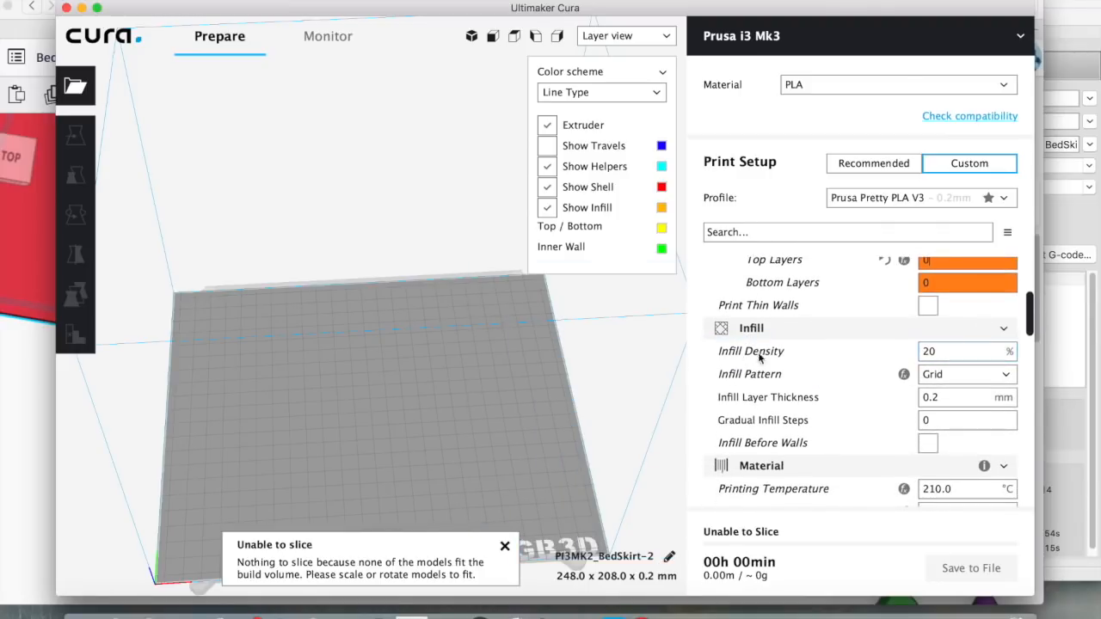
double_click(936, 351)
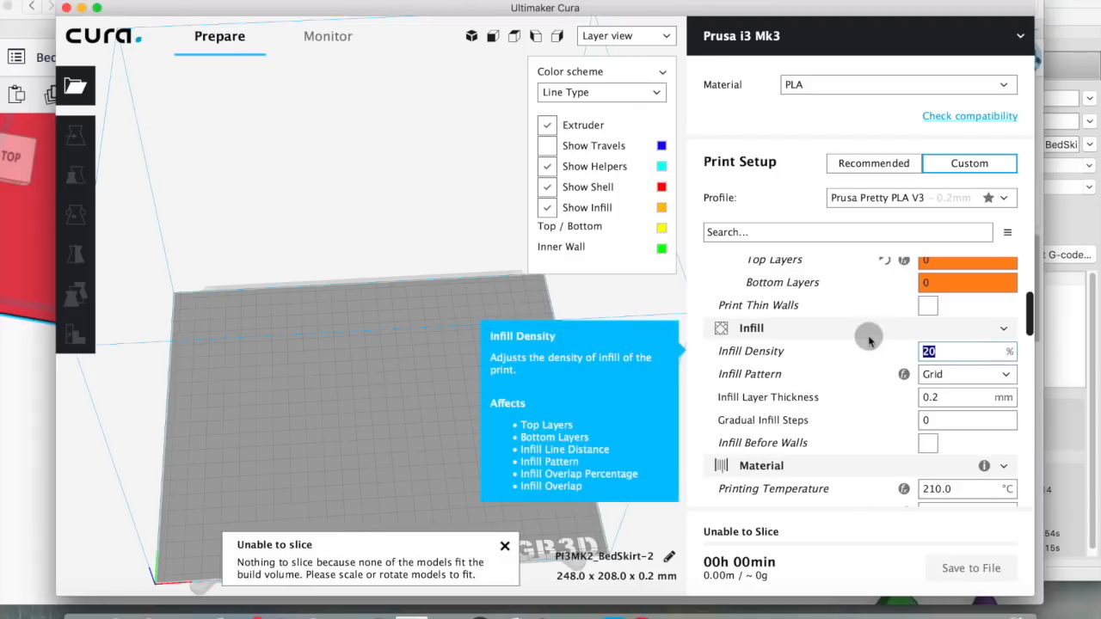
text(0)
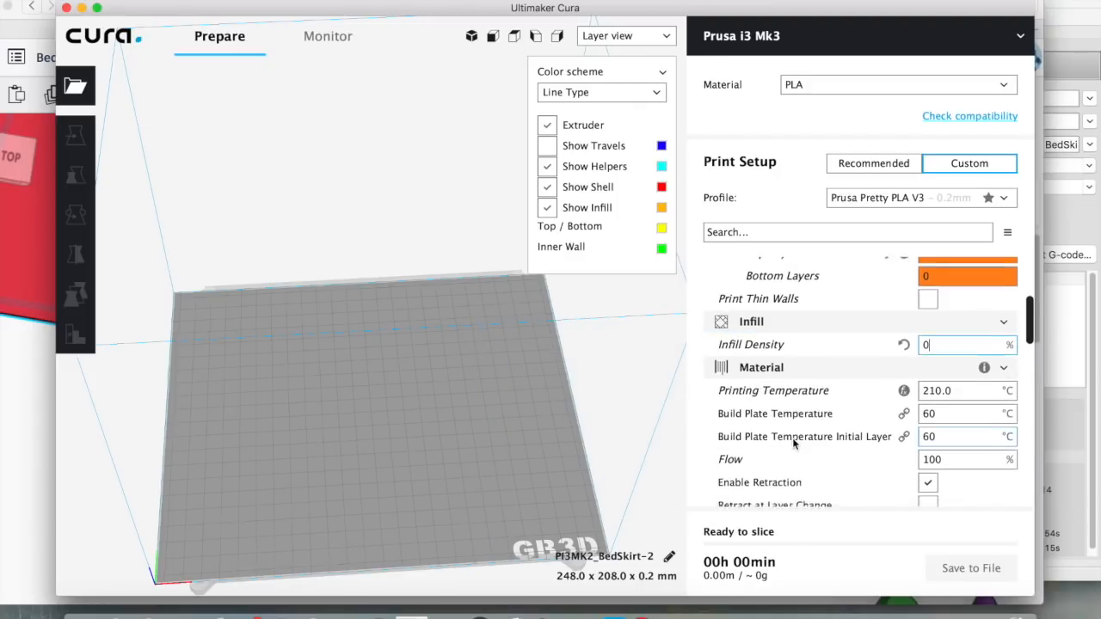
scroll(793, 445, down, 2)
scroll(888, 449, down, 2)
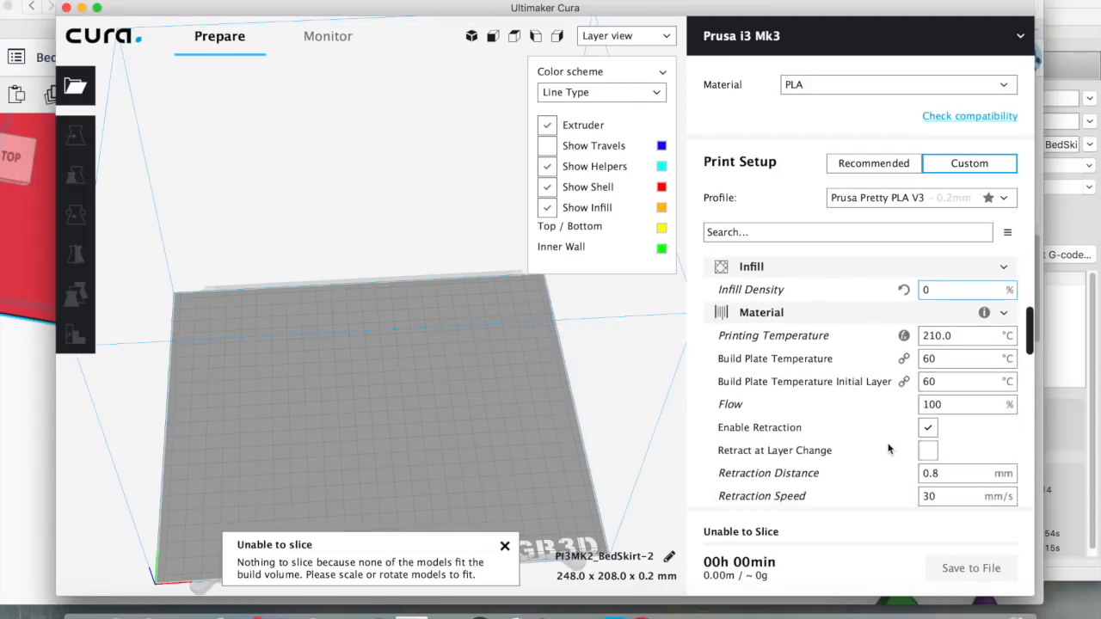
scroll(854, 448, down, 5)
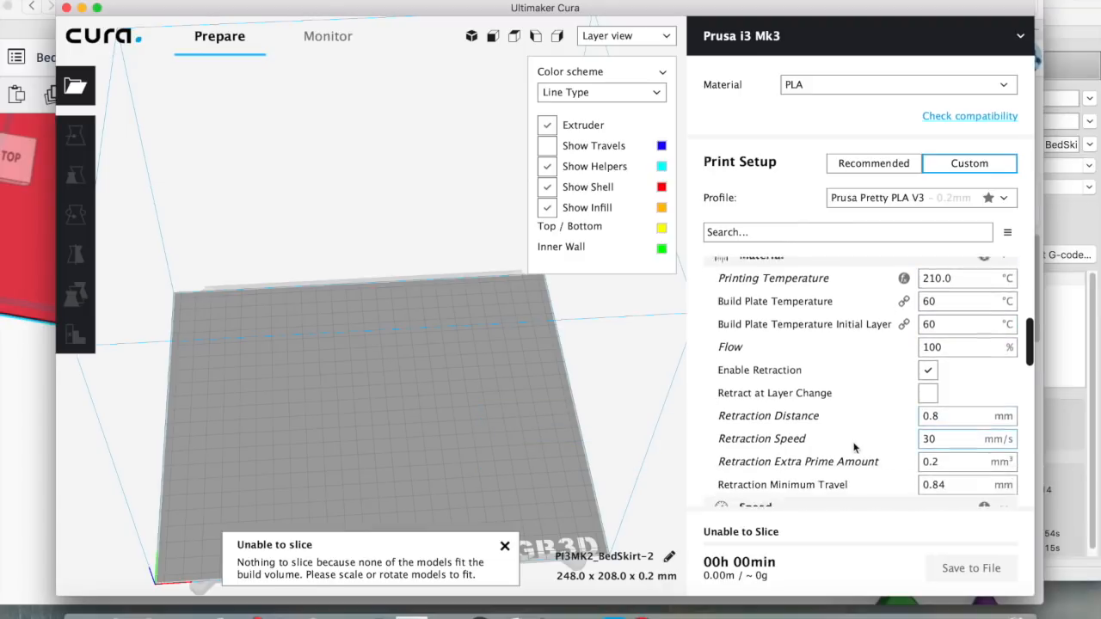
scroll(854, 447, down, 3)
scroll(854, 448, down, 2)
scroll(854, 447, down, 12)
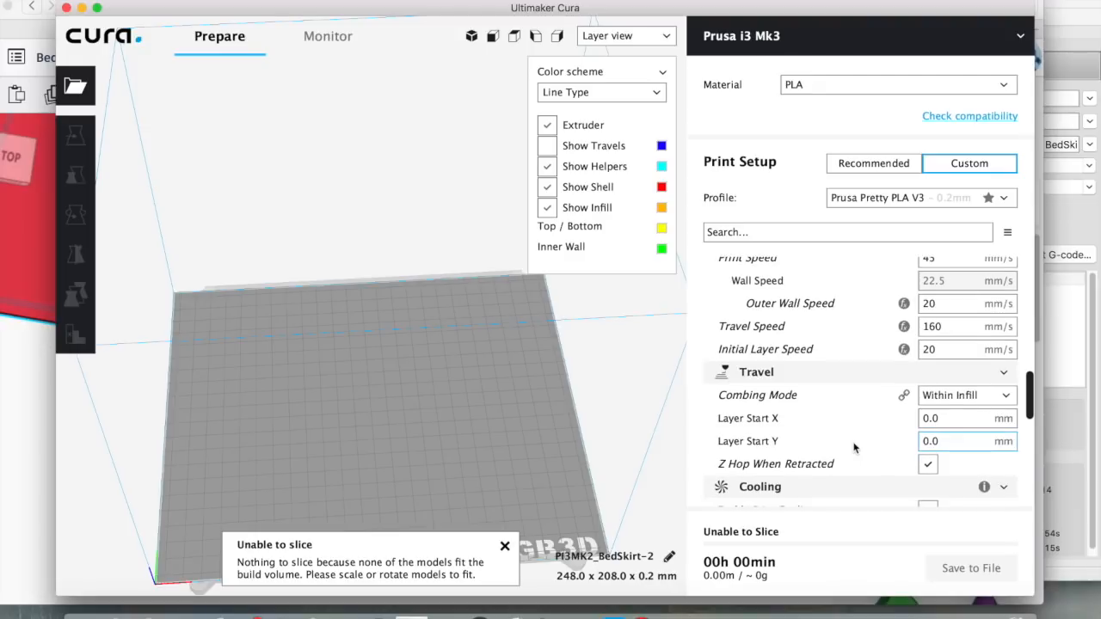
scroll(854, 448, up, 5)
scroll(854, 447, down, 6)
scroll(854, 448, down, 10)
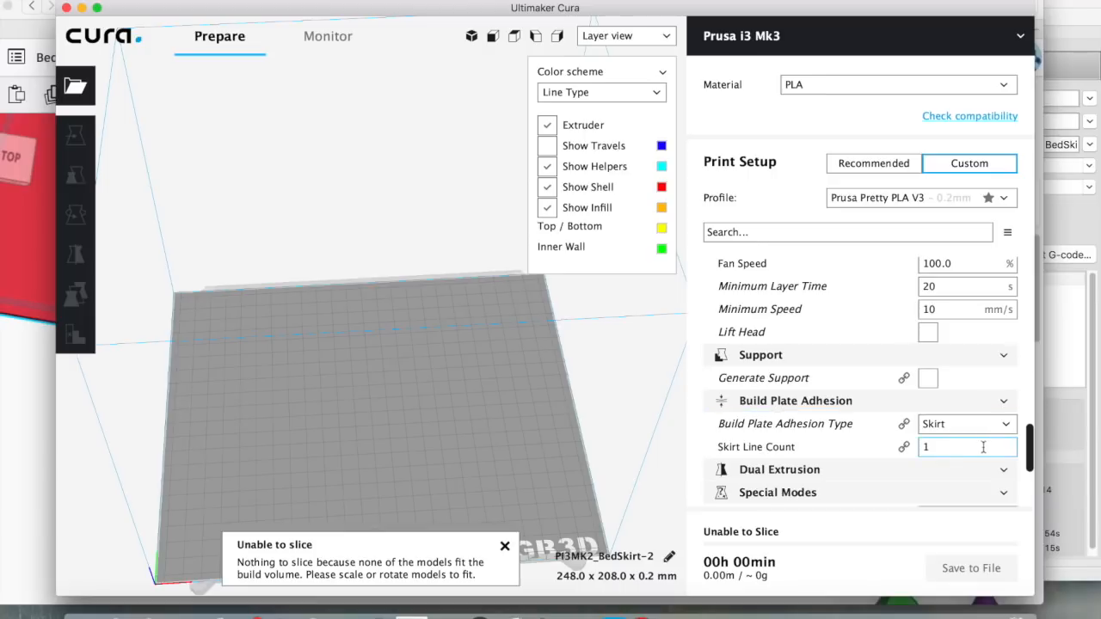
Try build plate adhesion None in Cura, then switch it back to Skirt to compare
click(1006, 427)
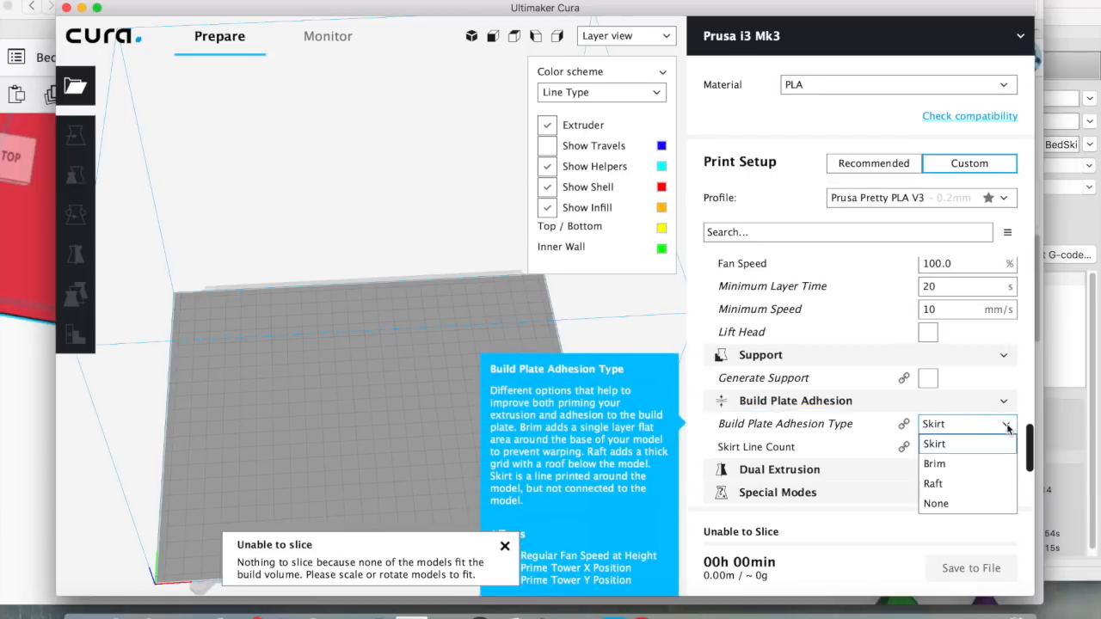
click(935, 503)
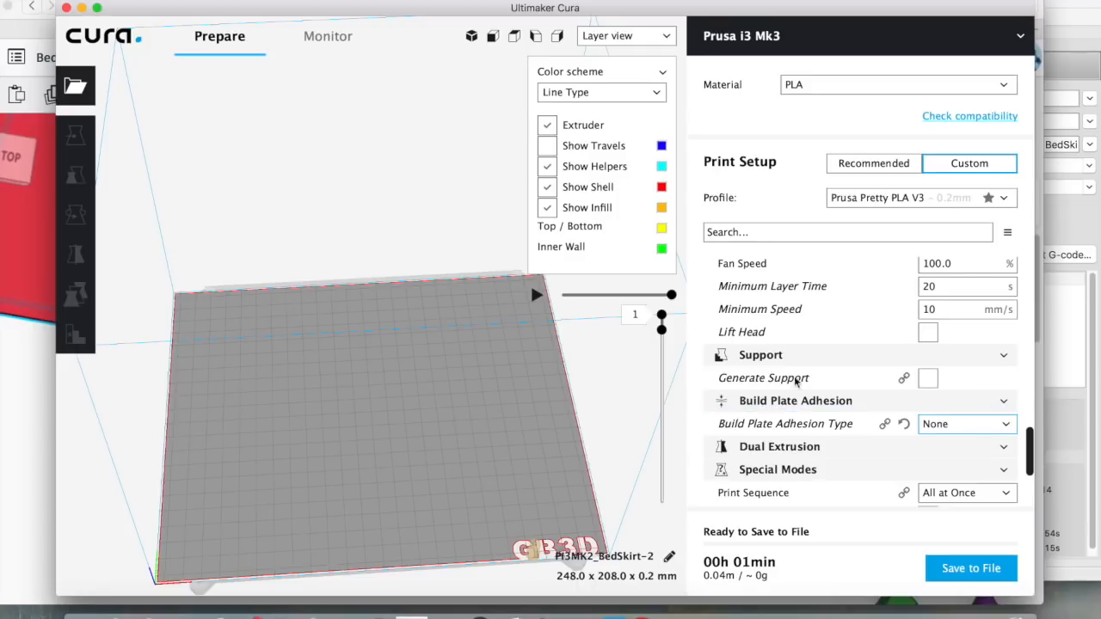
scroll(860, 452, down, 2)
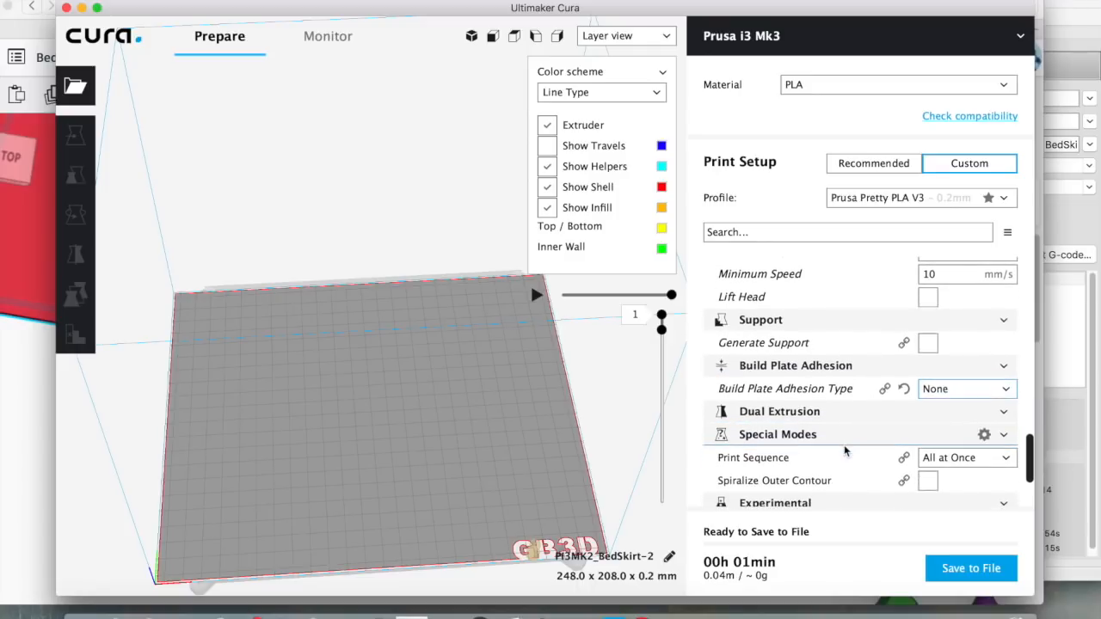
click(995, 388)
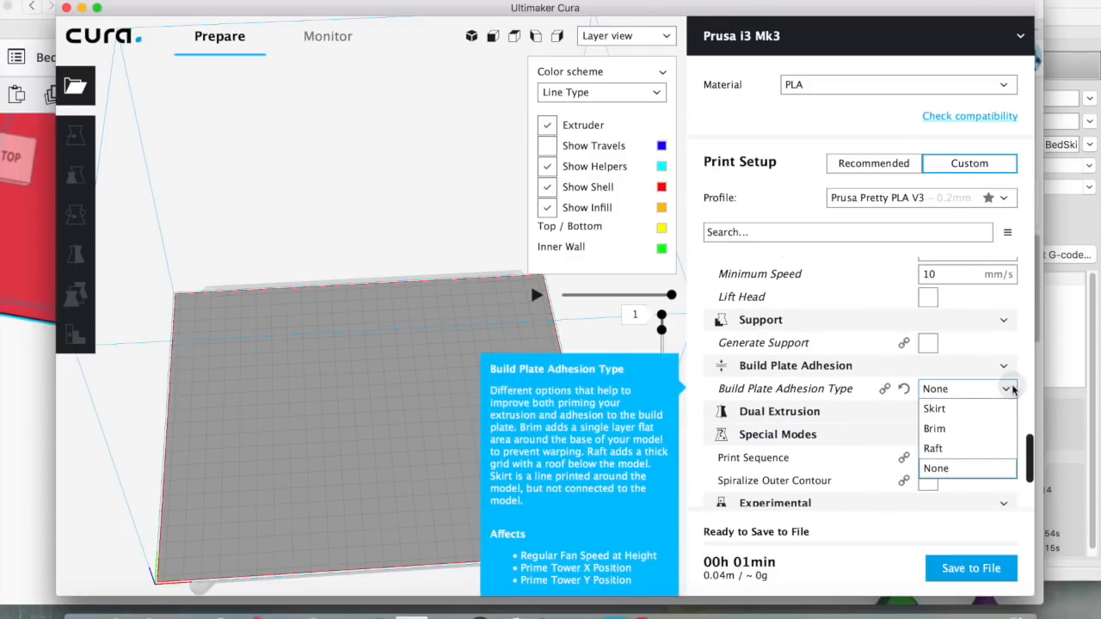
click(951, 411)
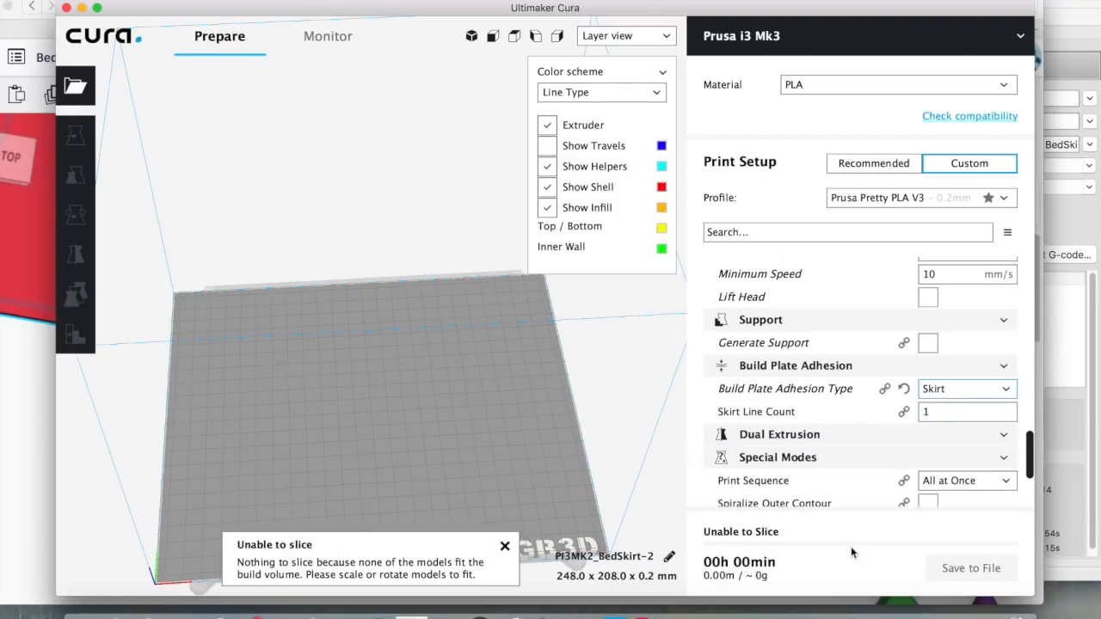
Set build plate adhesion to None again and check the 1-minute, 0.04 m slice
click(1005, 391)
click(935, 467)
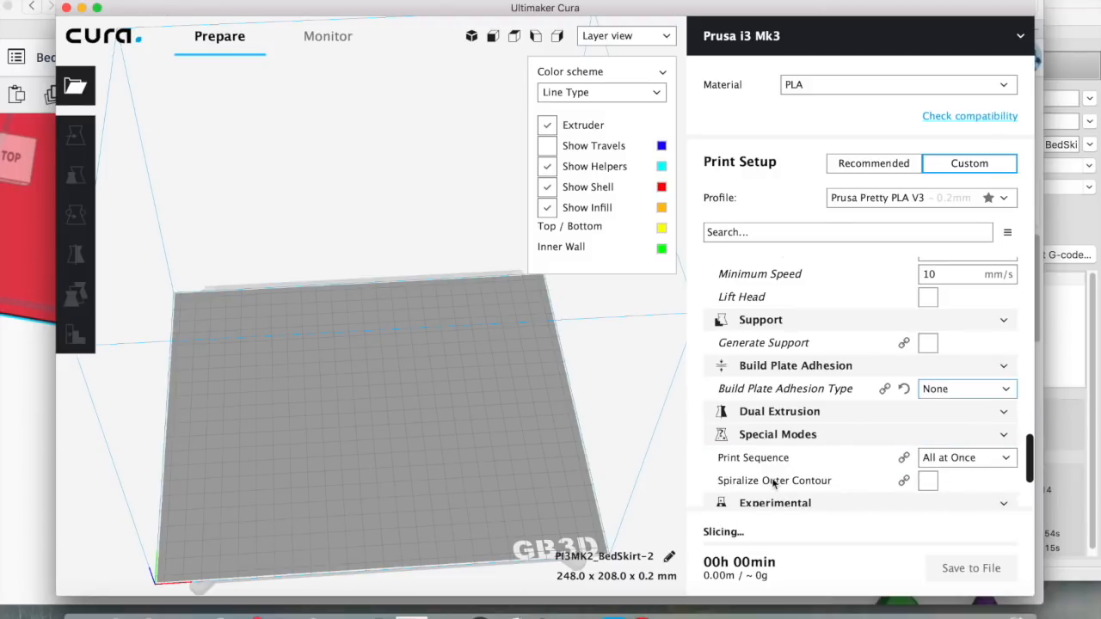
mouse_move(773, 484)
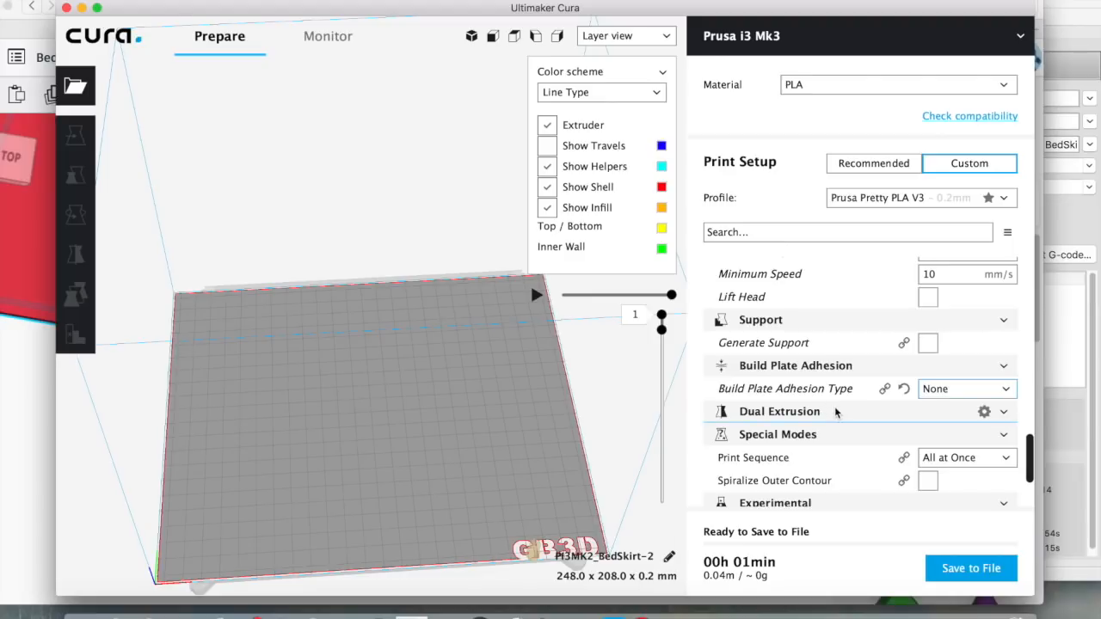
scroll(836, 413, down, 1)
scroll(836, 413, down, 2)
mouse_move(836, 413)
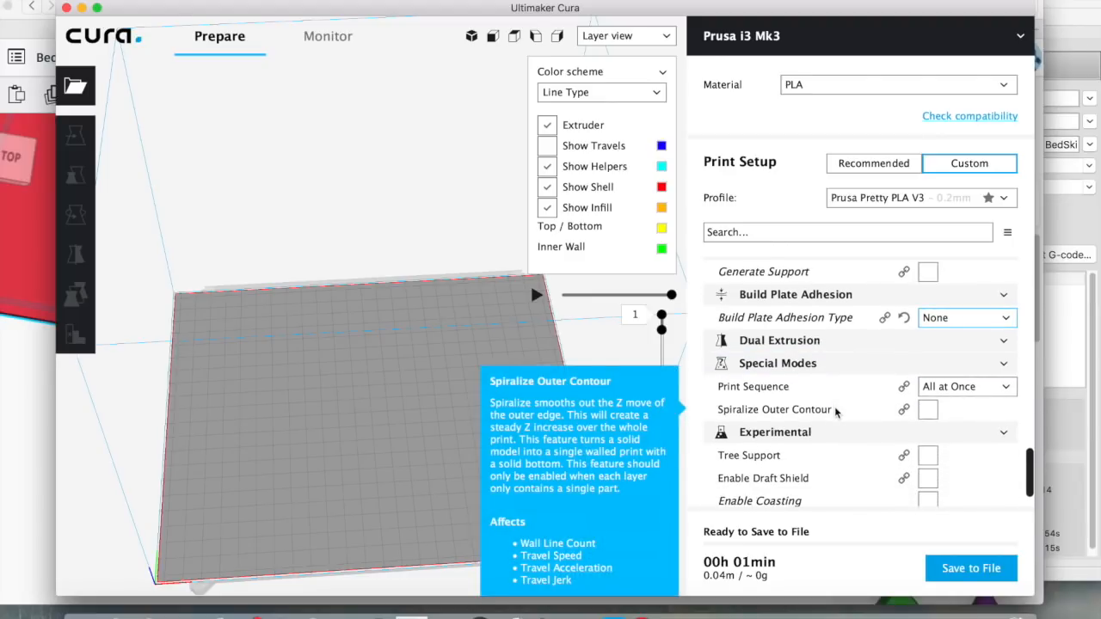
scroll(837, 413, down, 2)
mouse_move(746, 362)
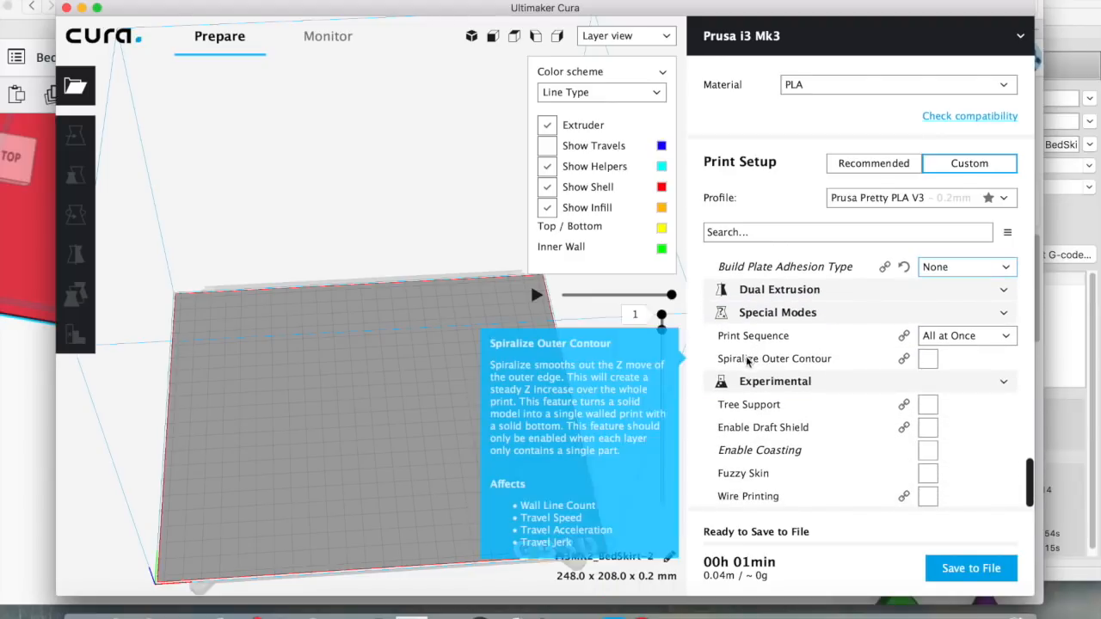
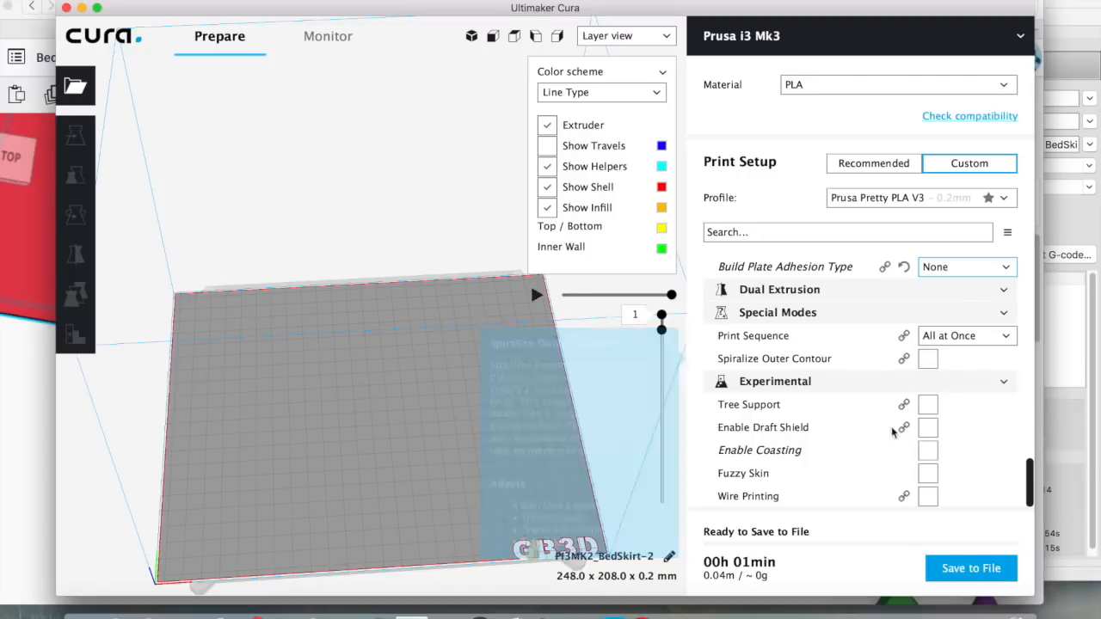
Re-enter the infill density, first as 20 and then as 0
mouse_move(850, 474)
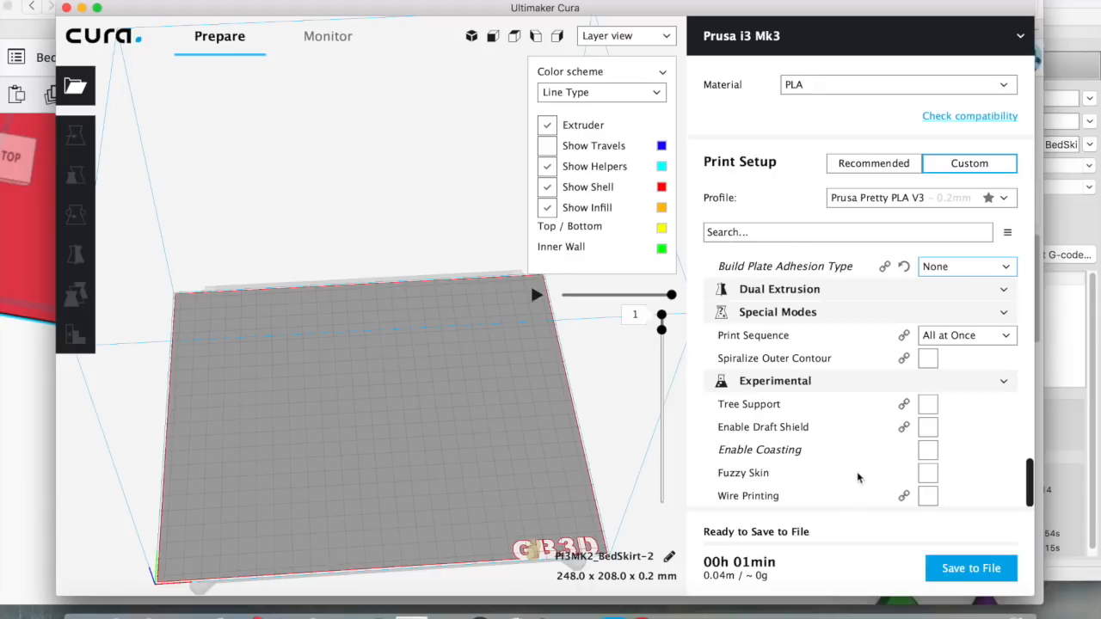
scroll(841, 416, up, 2)
scroll(840, 415, up, 20)
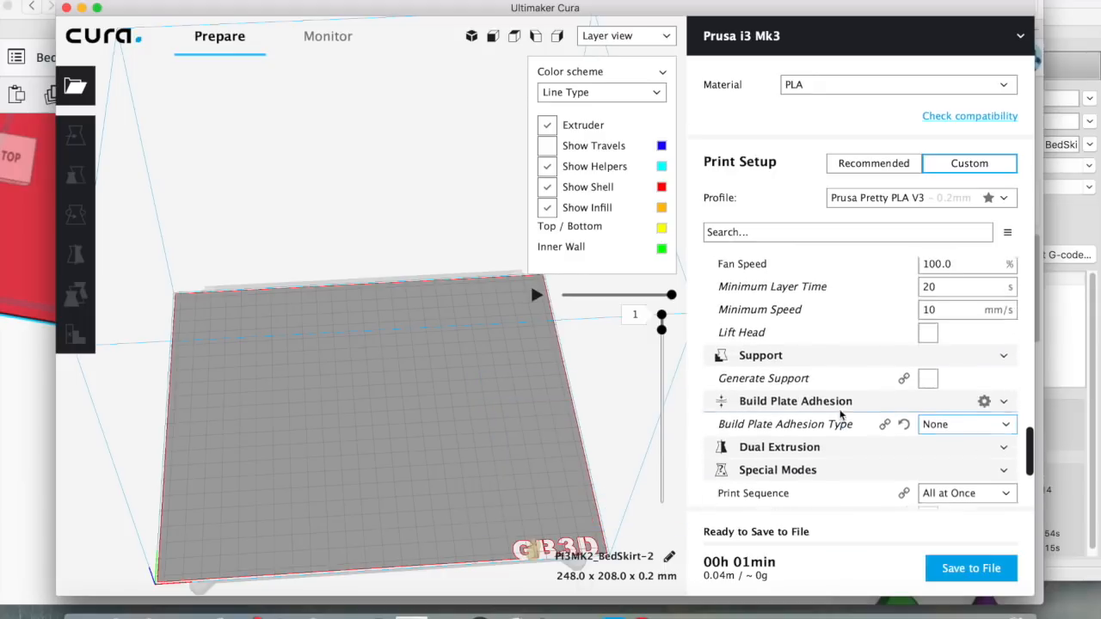
scroll(840, 415, up, 12)
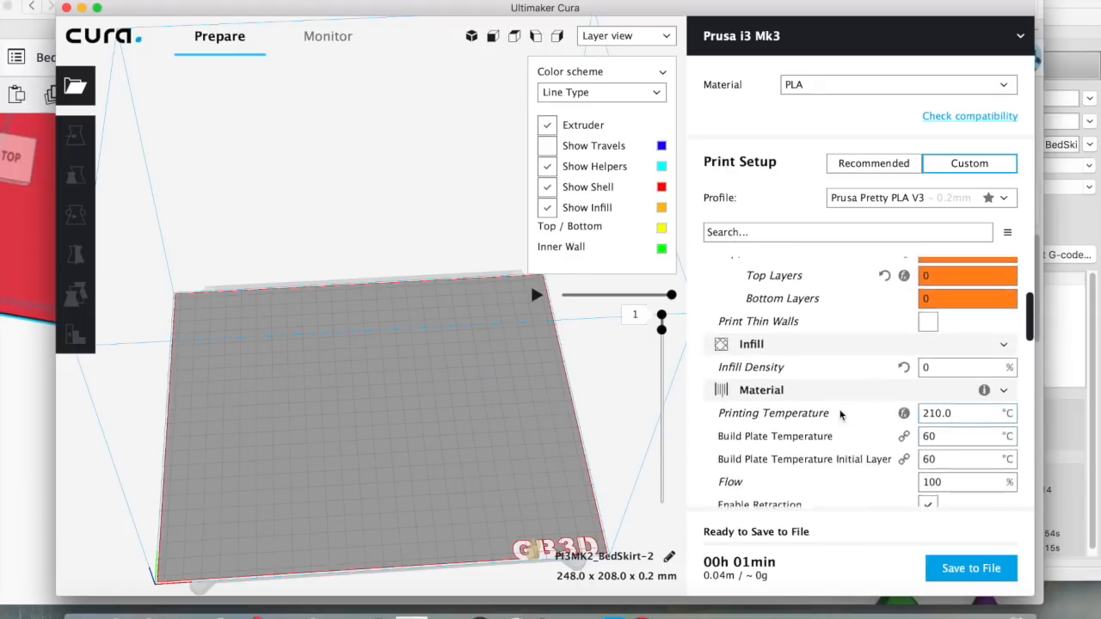
scroll(887, 441, down, 7)
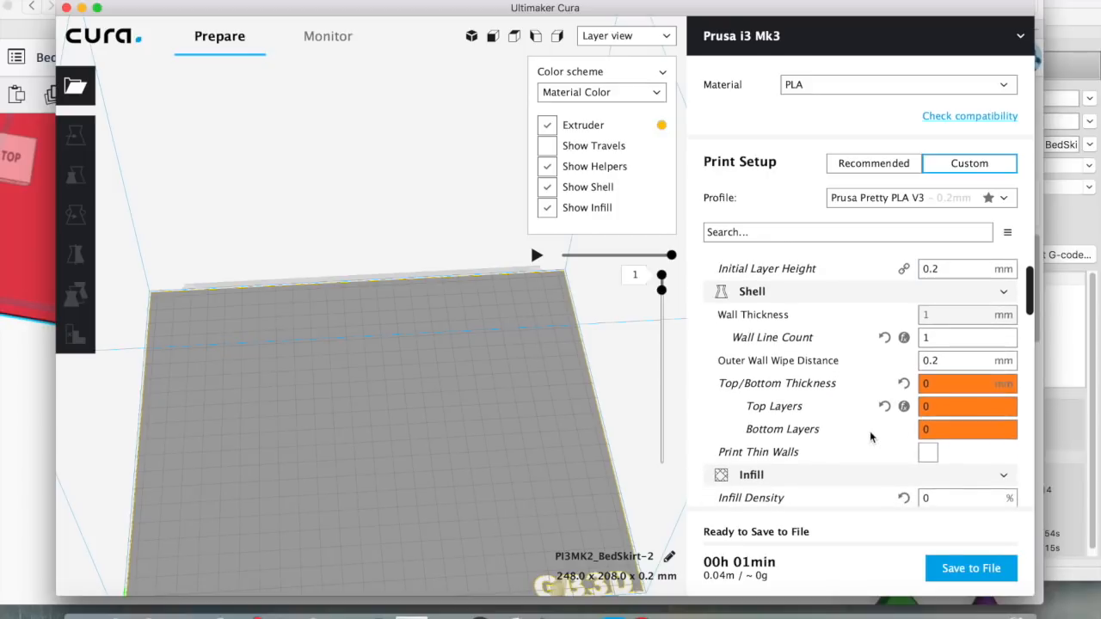
double_click(925, 415)
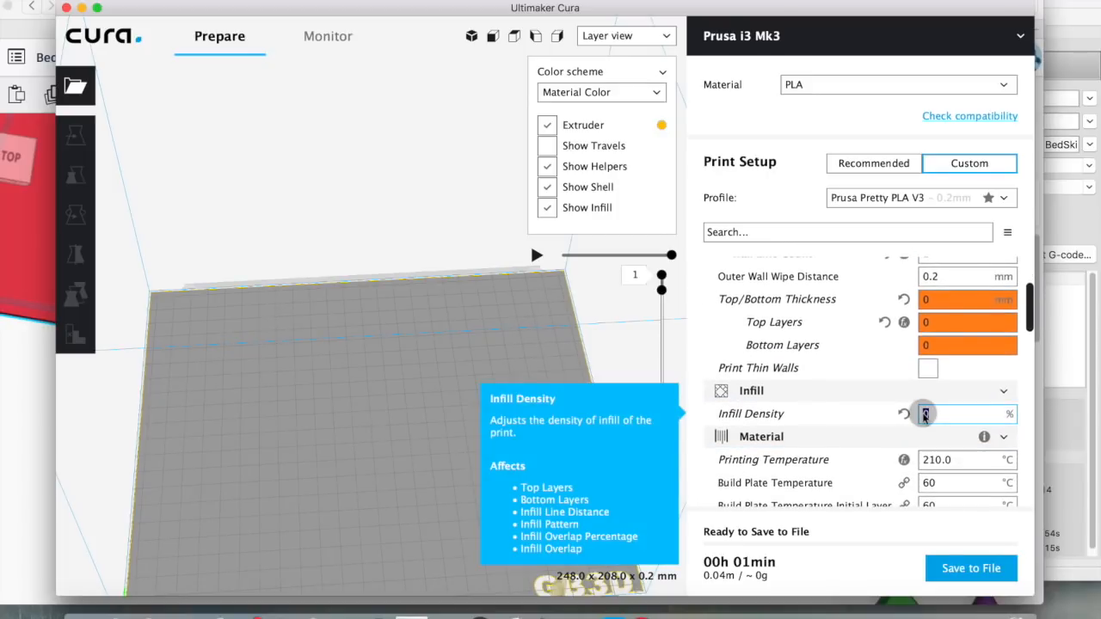
text(20)
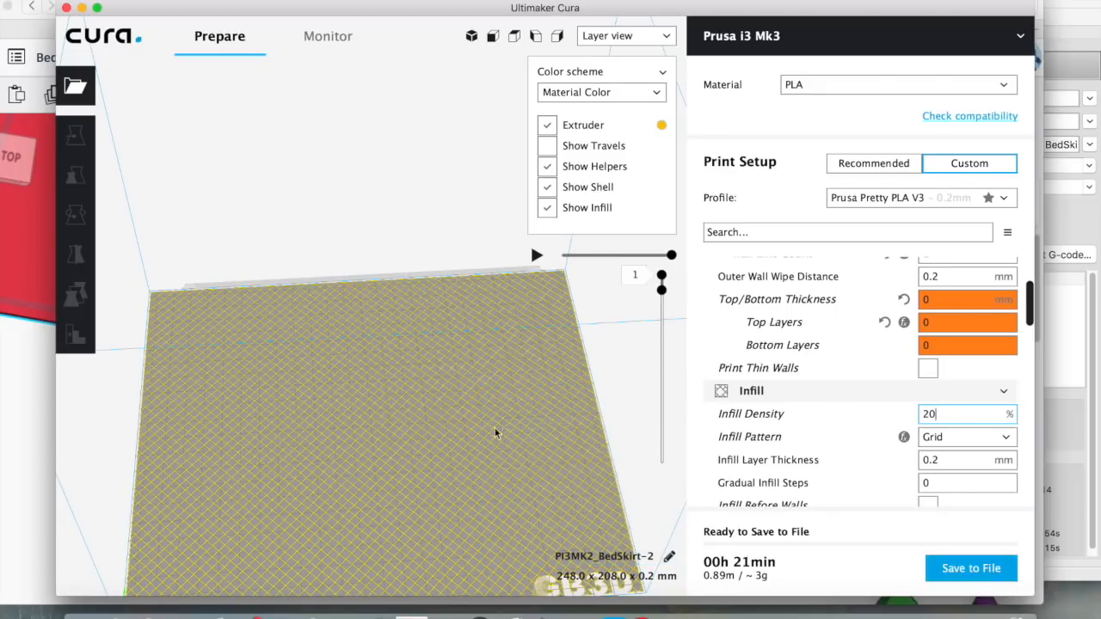
double_click(936, 414)
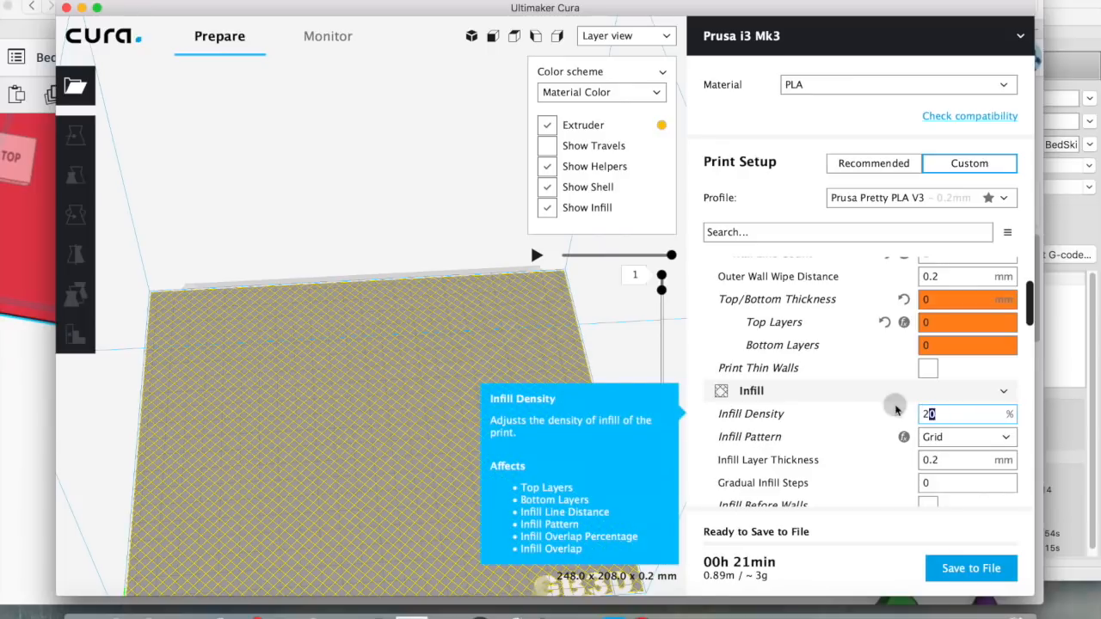
text(0)
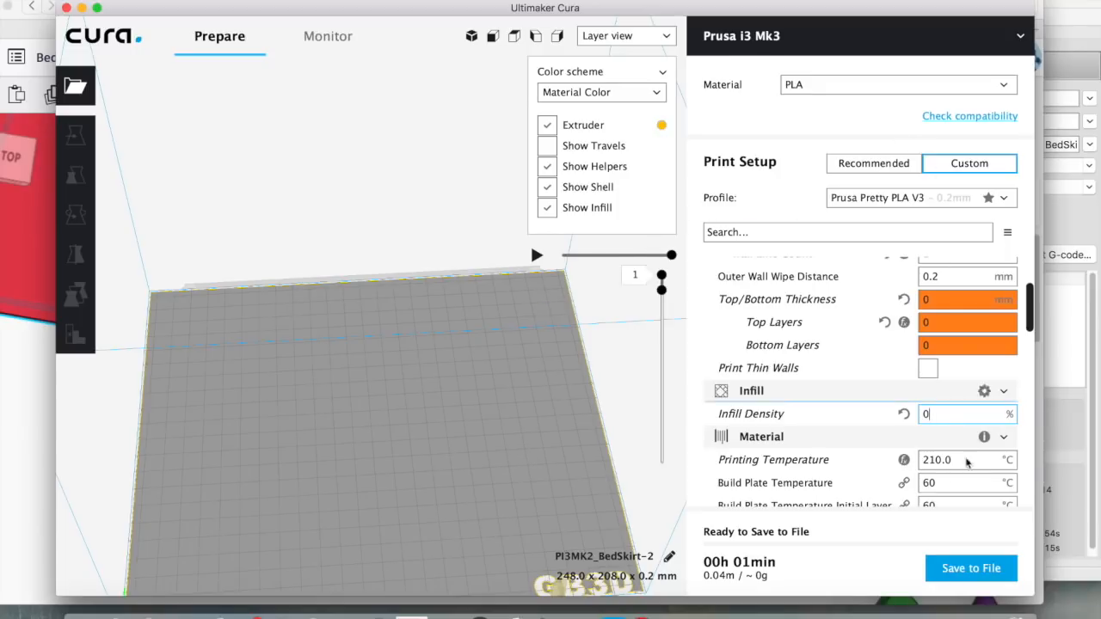
Save the slice as PI3MK2_BedSkirt-2.gcode in Downloads and open the Prusa i3 Mk3 machine settings
click(967, 569)
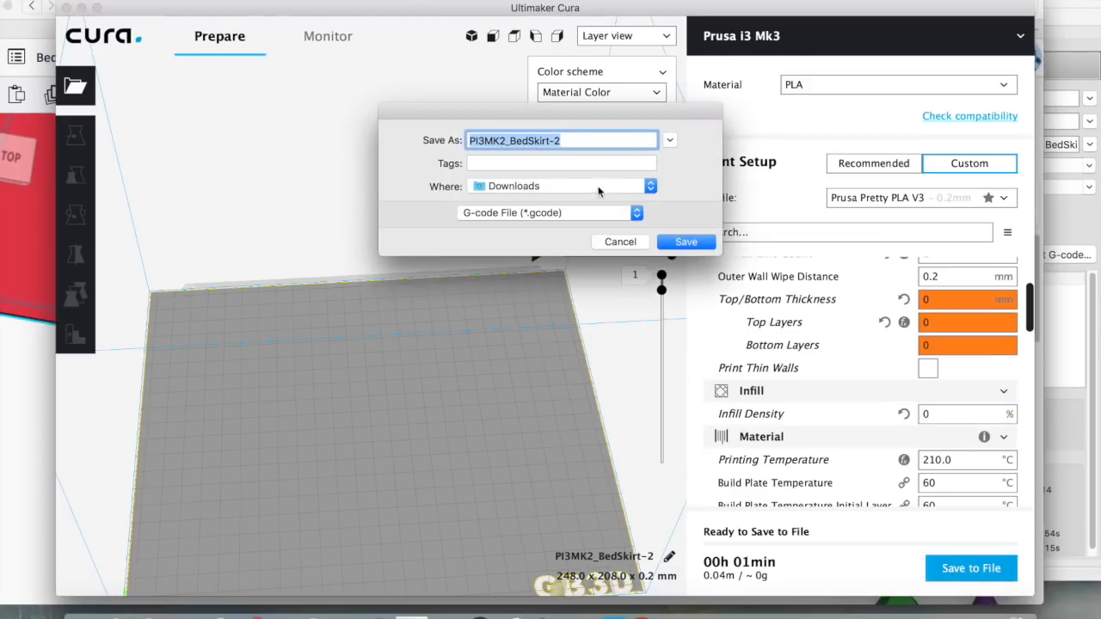
click(686, 243)
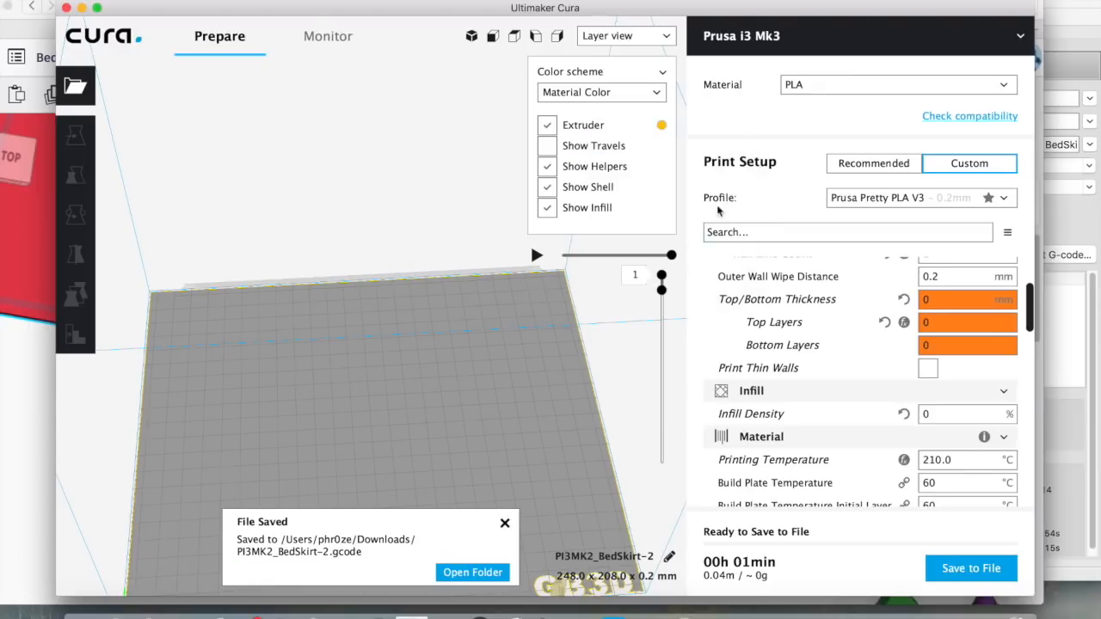
click(788, 39)
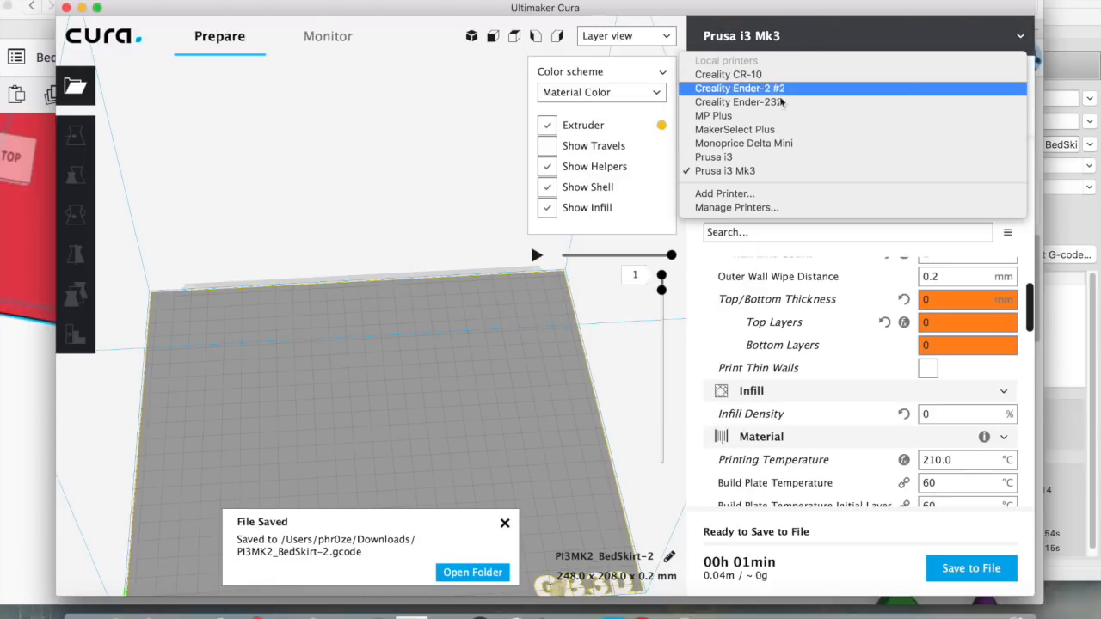
click(737, 207)
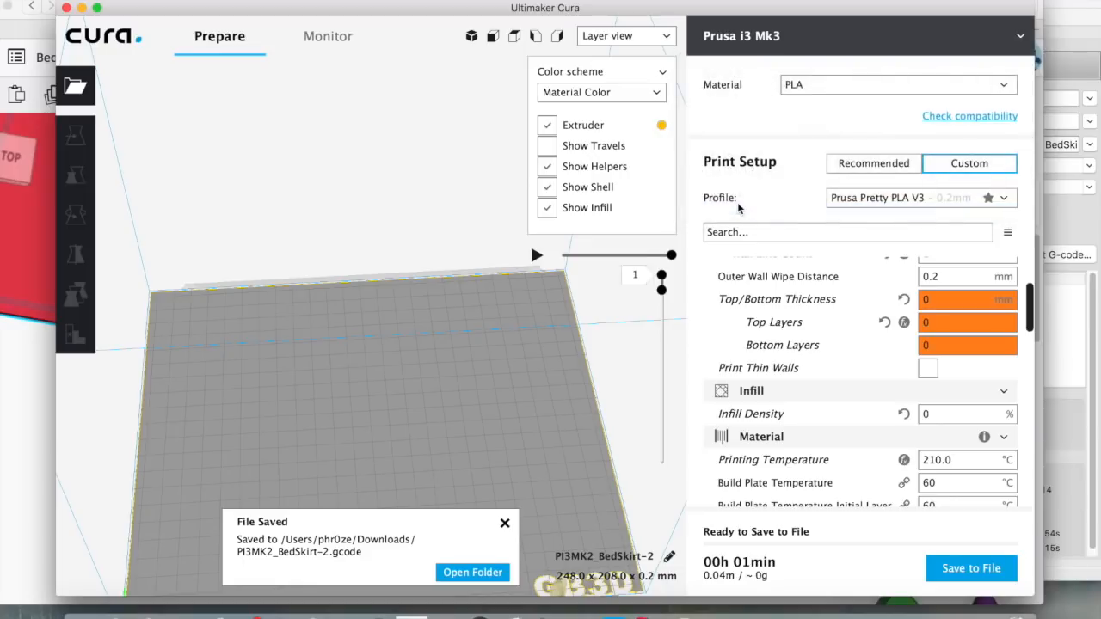
click(594, 176)
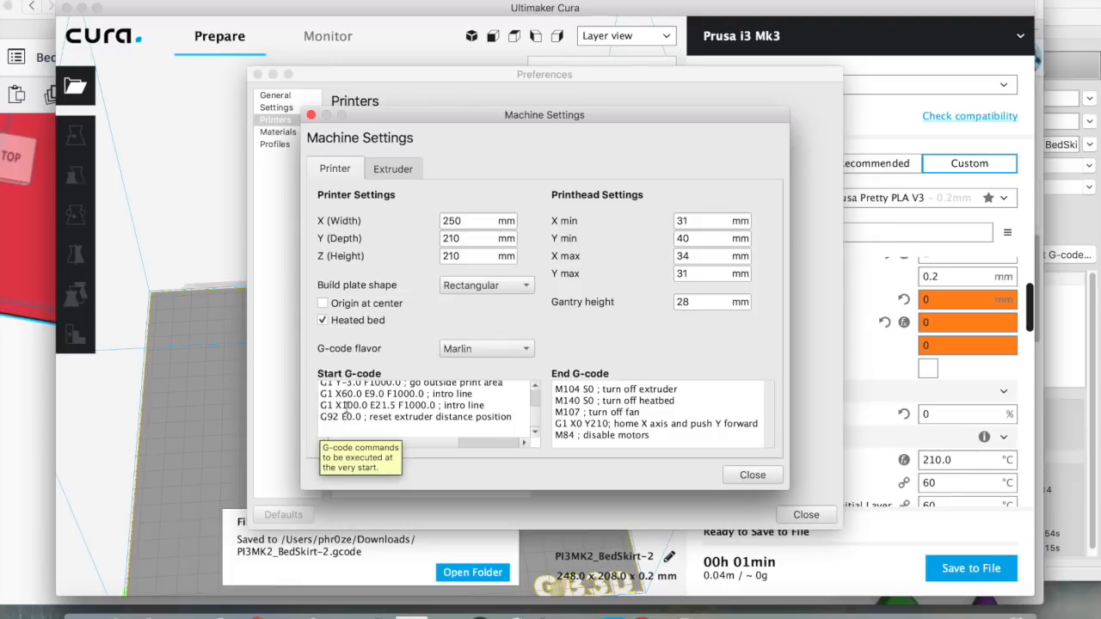
Append a ';Start of Bed Skirt' comment line to the Start G-code and open the Downloads stack
click(481, 428)
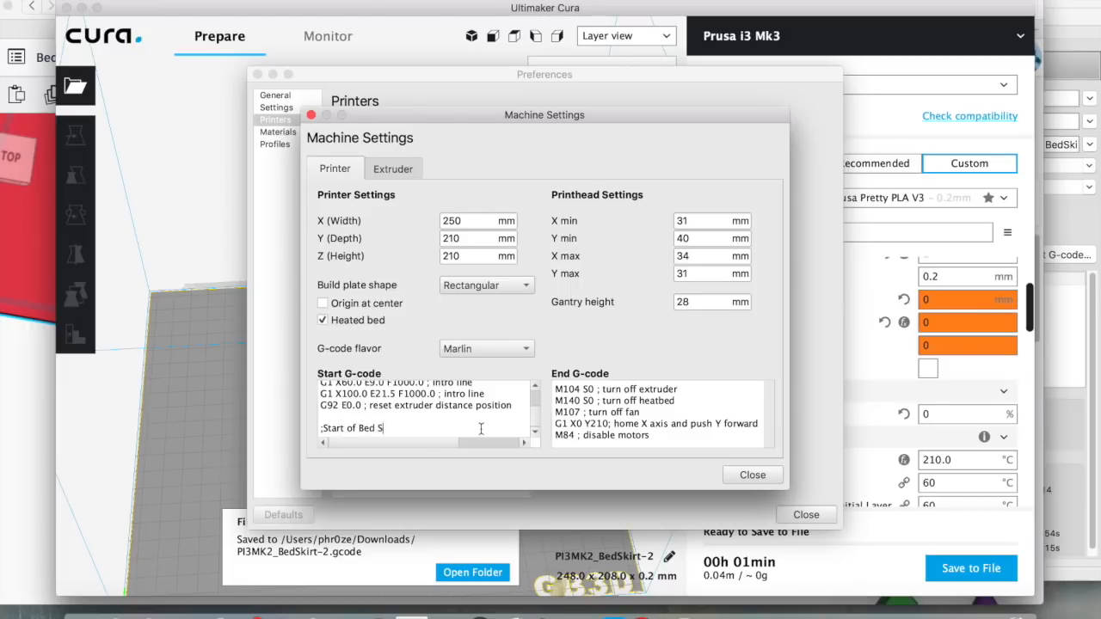
key(Return)
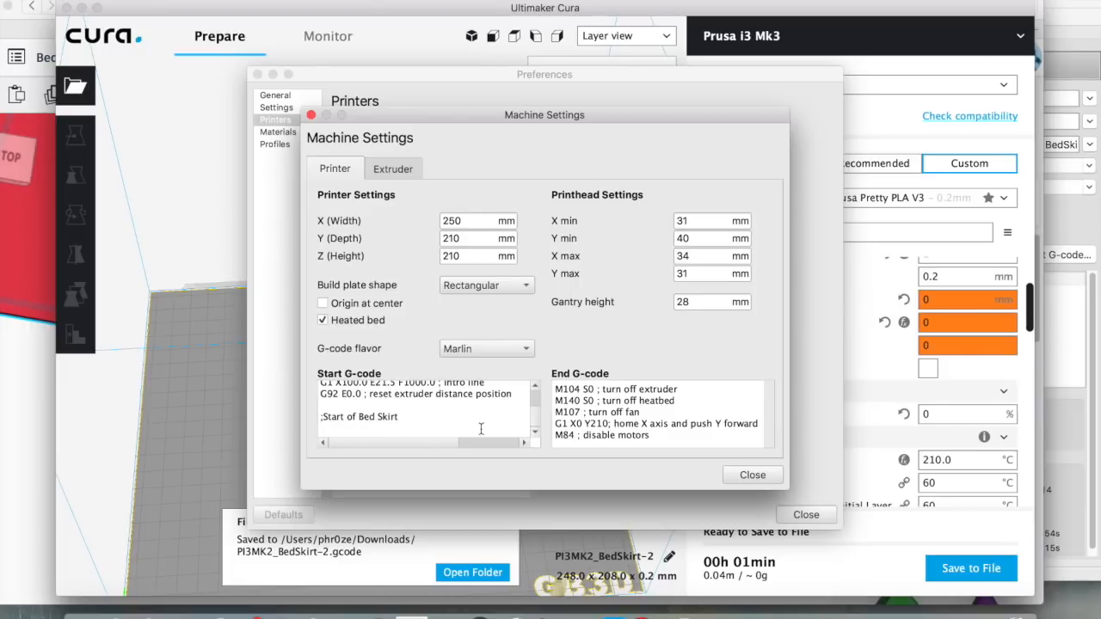
click(688, 609)
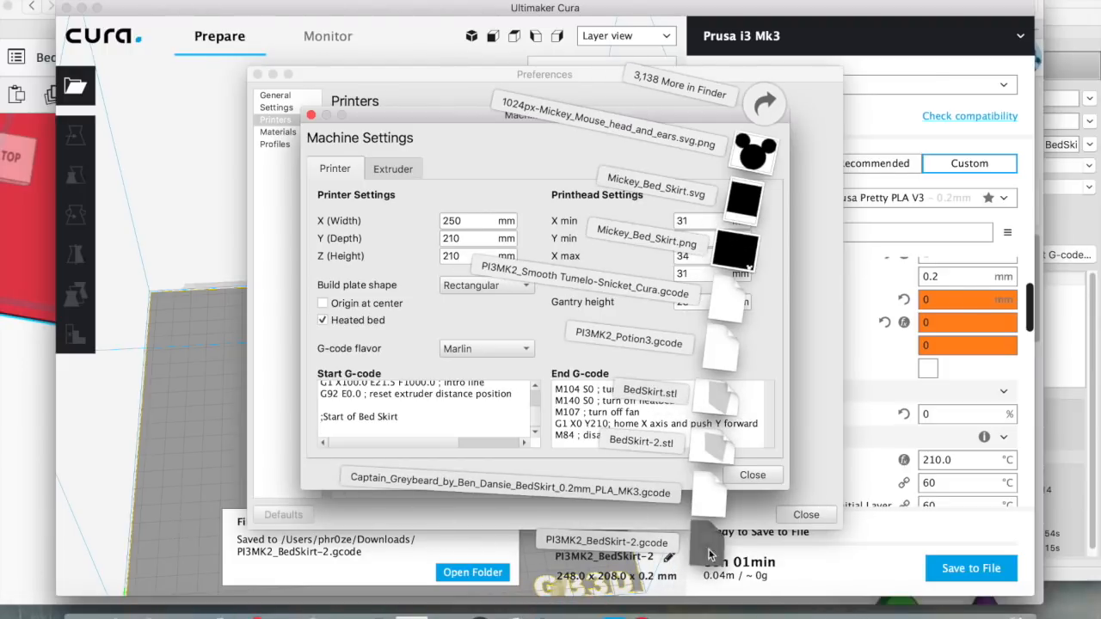
Open PI3MK2_BedSkirt-2.gcode in TextEdit and select its block of bed-skirt G1 move lines
click(710, 555)
drag(574, 311, 238, 43)
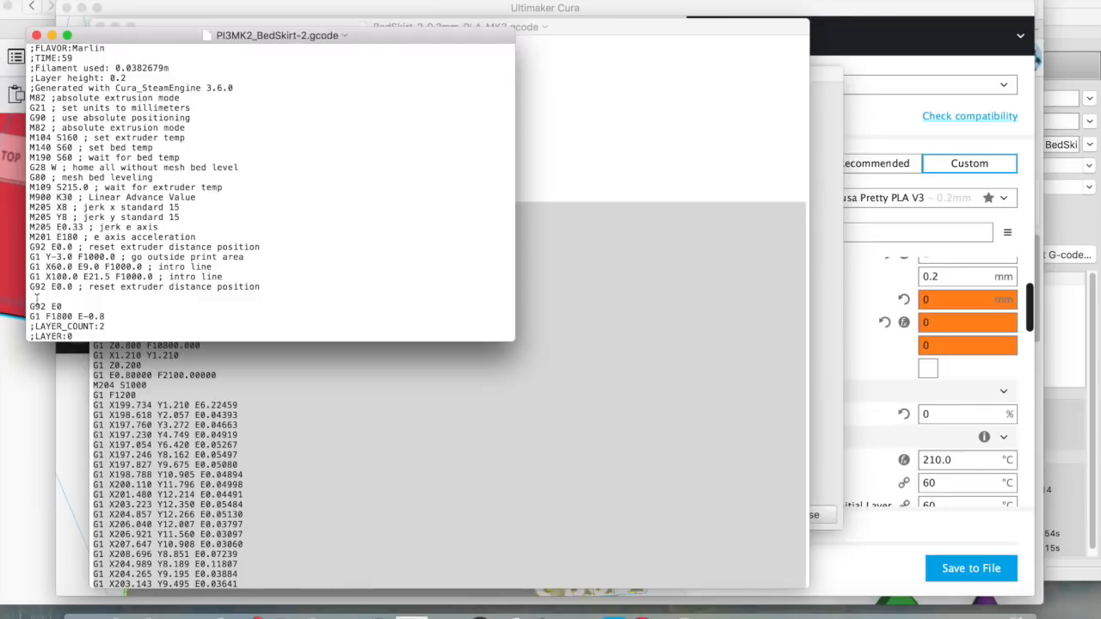
drag(29, 306, 77, 334)
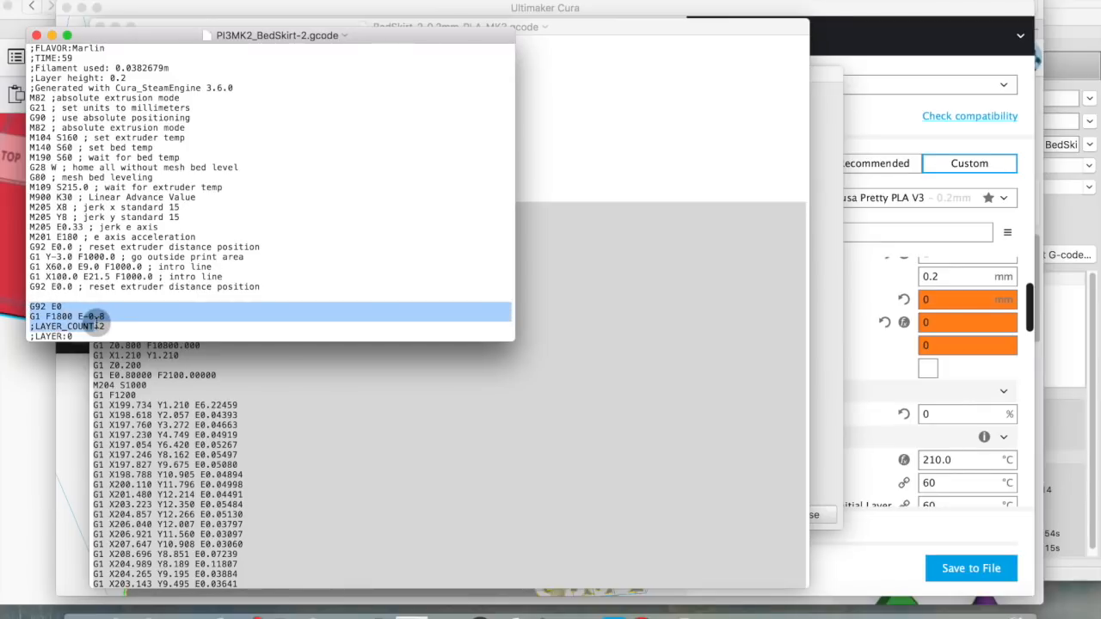
click(59, 308)
drag(31, 317, 184, 164)
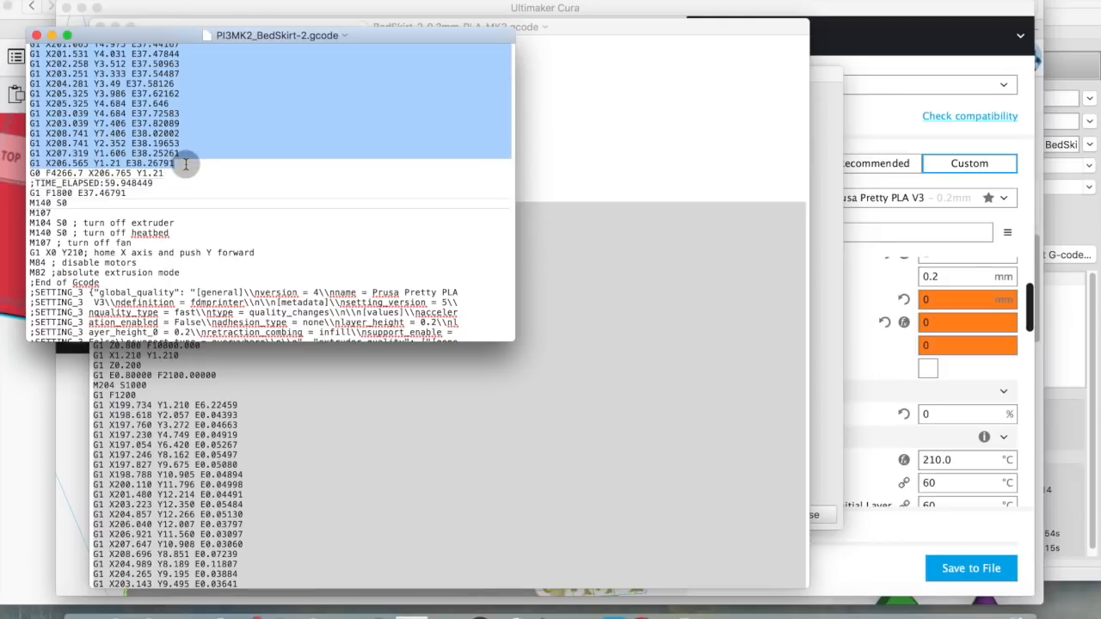
drag(185, 164, 186, 163)
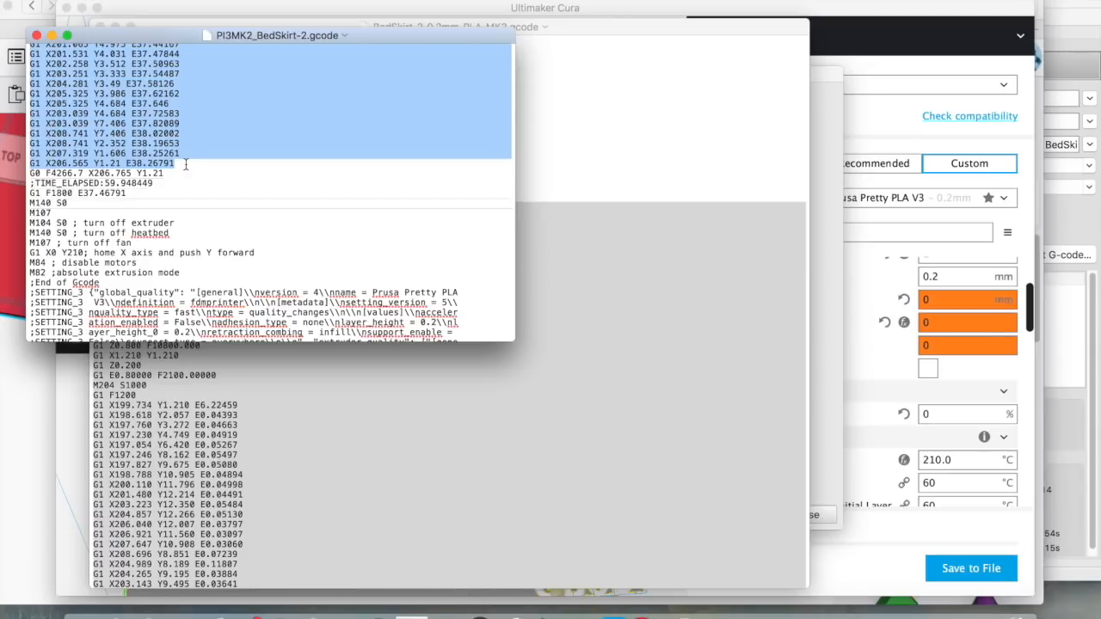
click(831, 258)
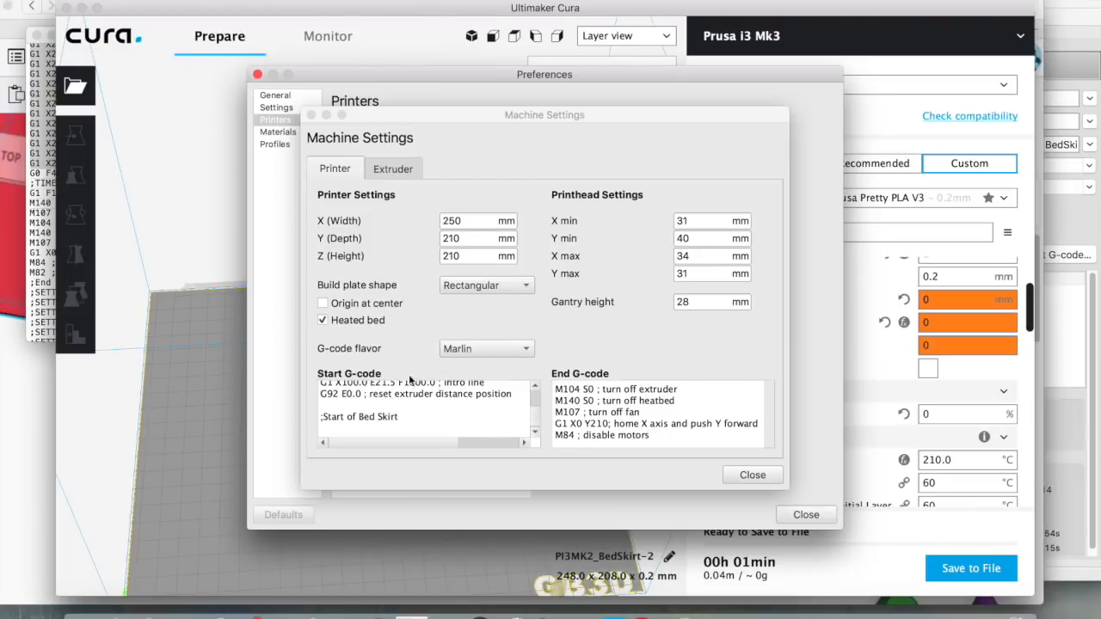
Paste the skirt G1 moves after ';Start of Bed Skirt', add ';End BedSkirt', and close Machine Settings
click(386, 422)
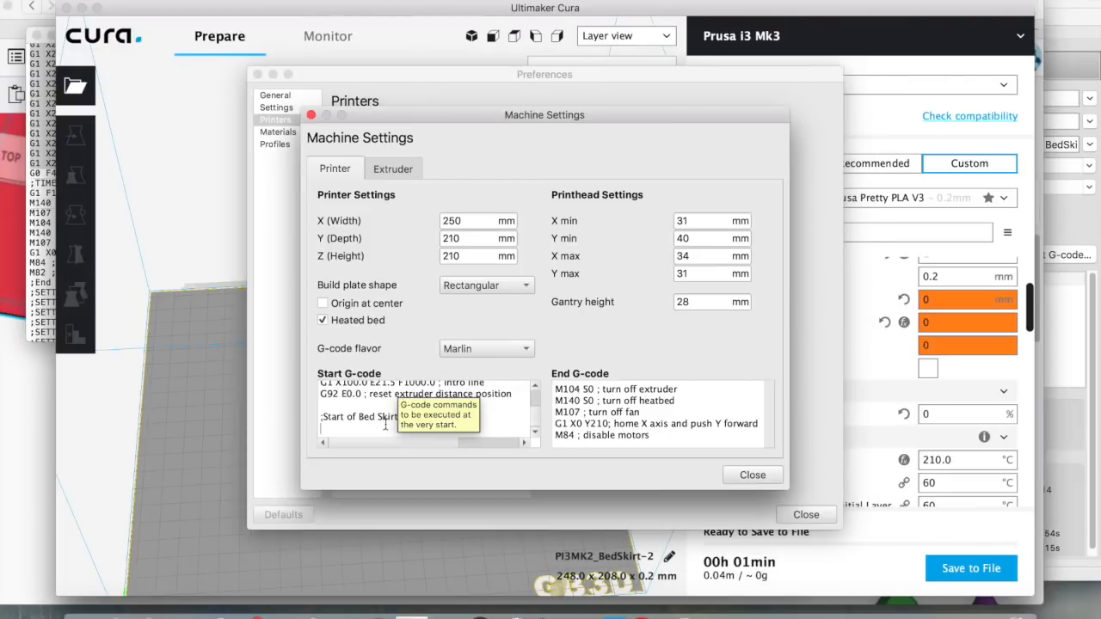
key(super+v)
key(Return)
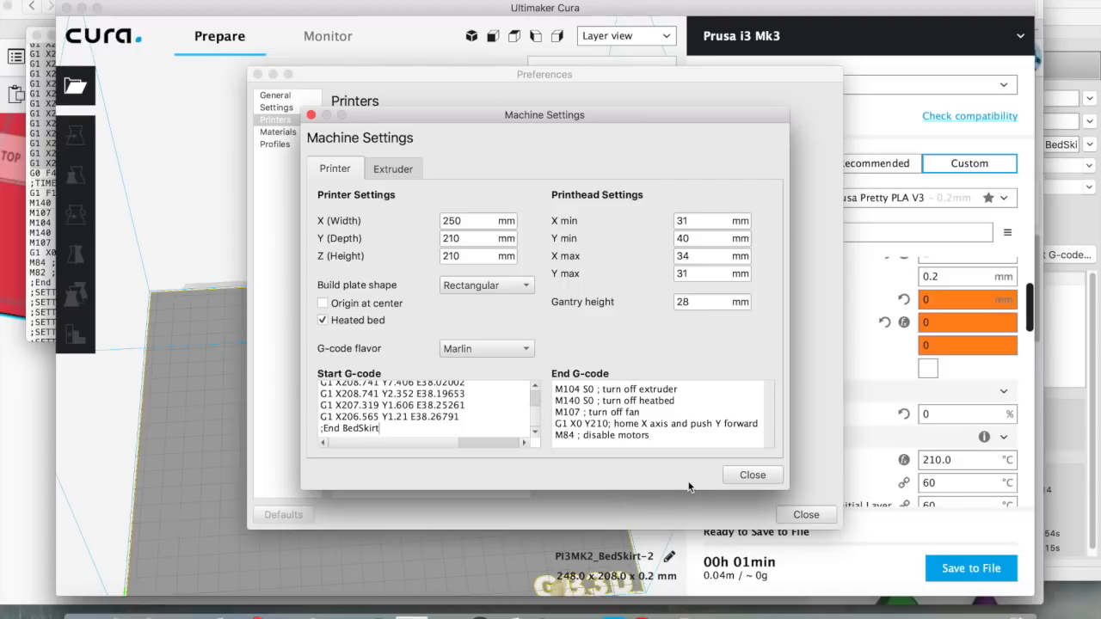
click(753, 475)
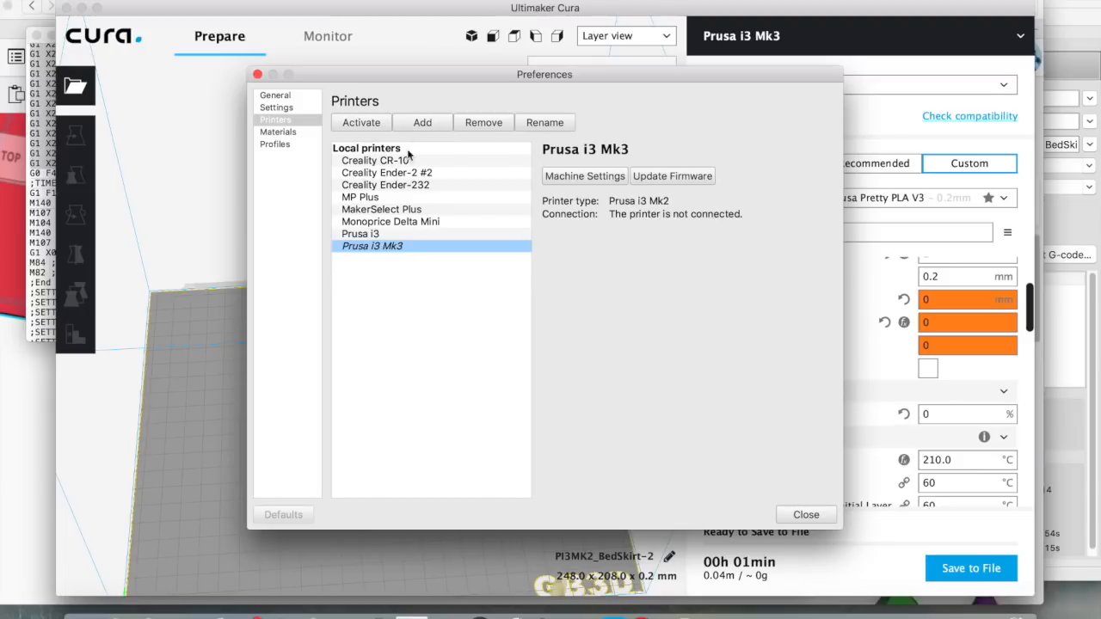
Browse the non-Ultimaker printer list, then close Add Printer and Preferences without adding a machine
click(420, 124)
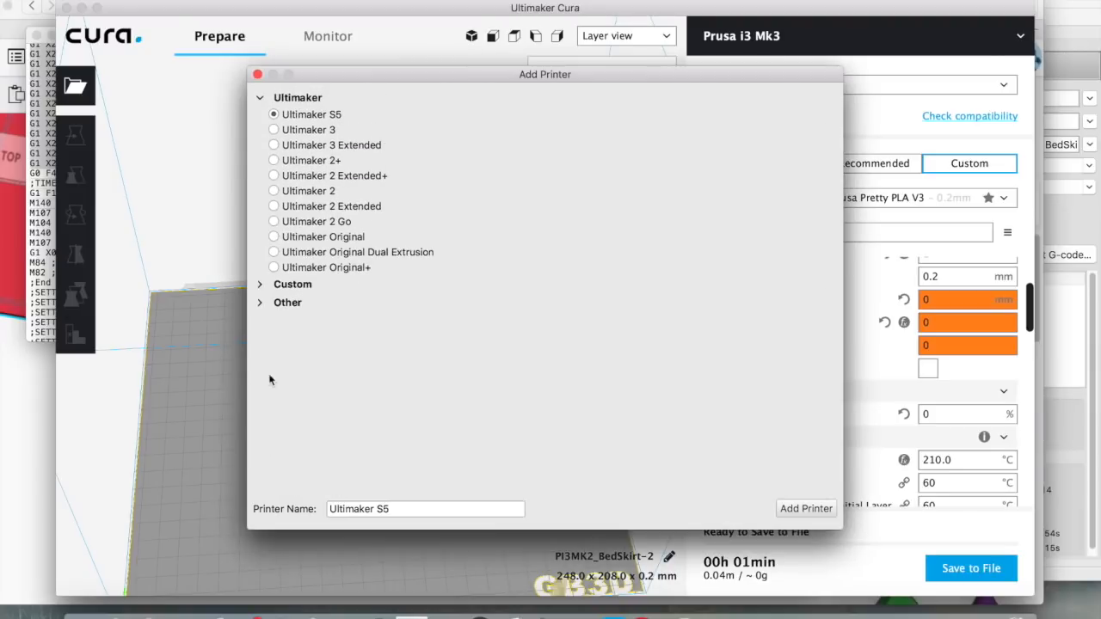
click(261, 303)
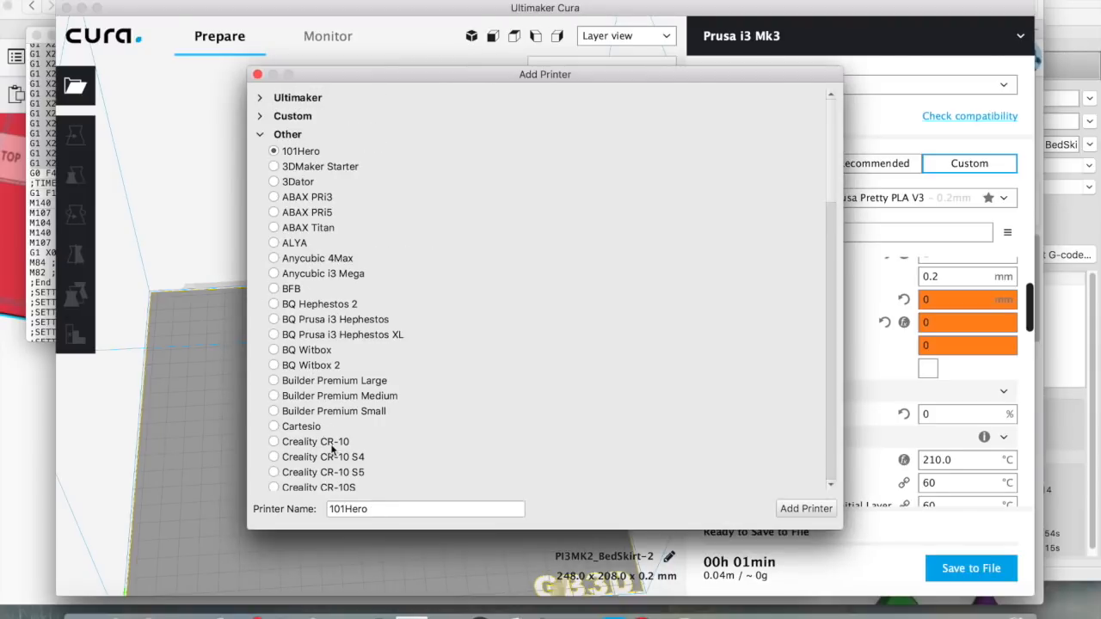
scroll(347, 447, down, 2)
scroll(348, 448, down, 6)
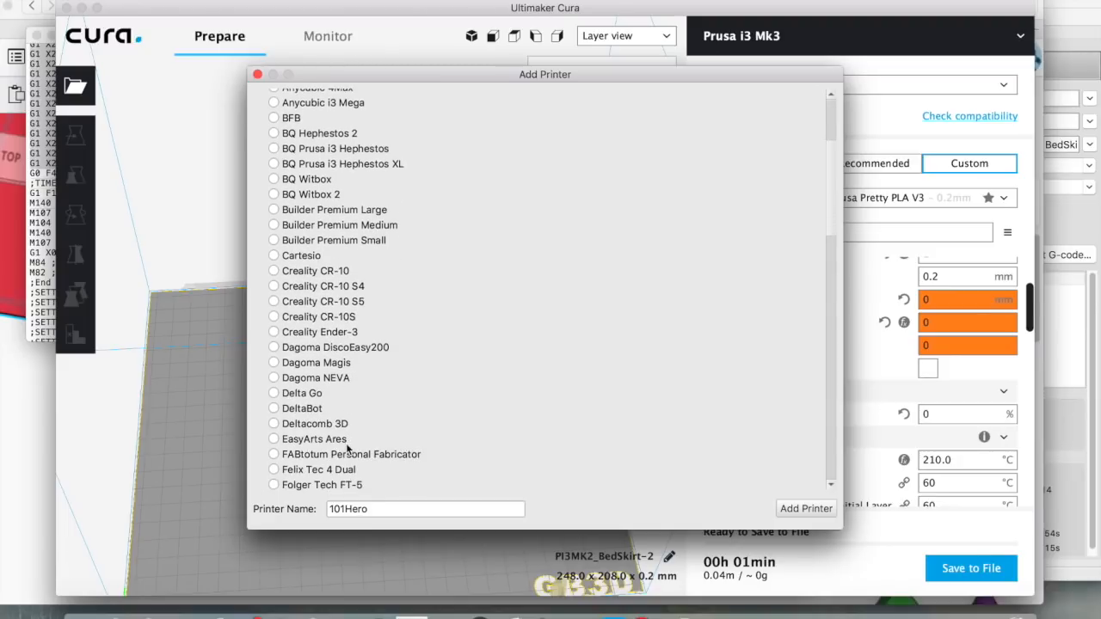
scroll(349, 447, down, 4)
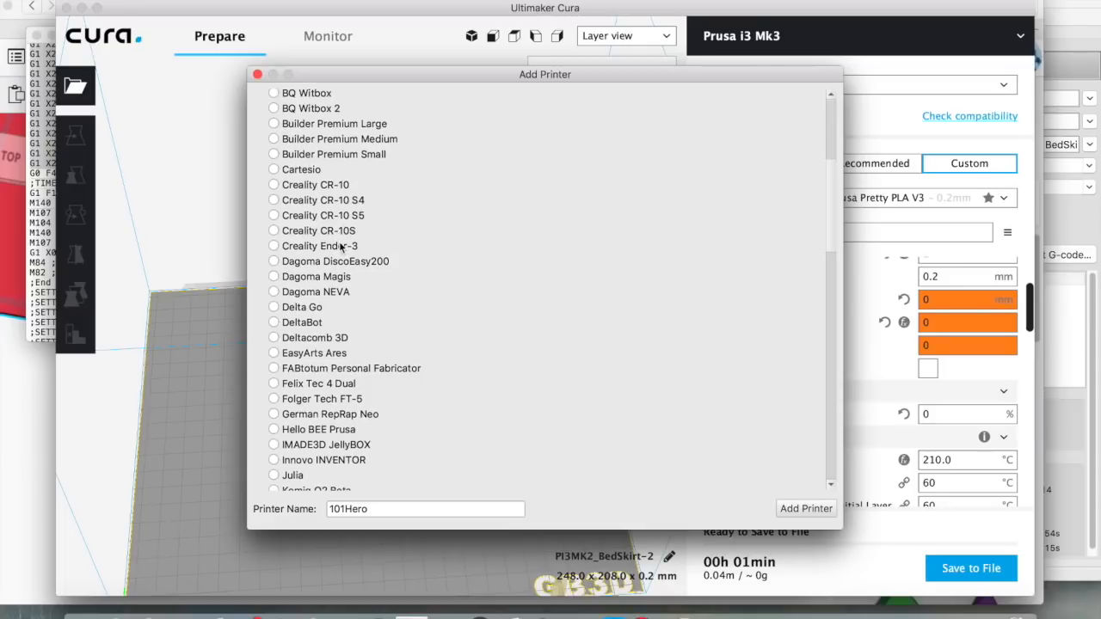
scroll(375, 414, down, 10)
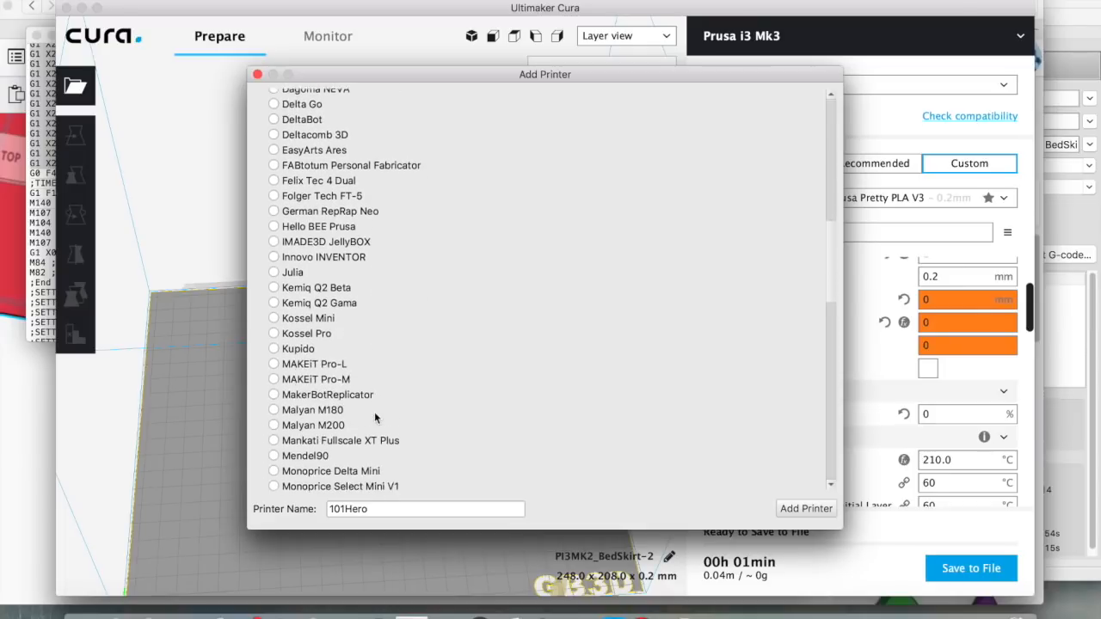
scroll(373, 418, down, 10)
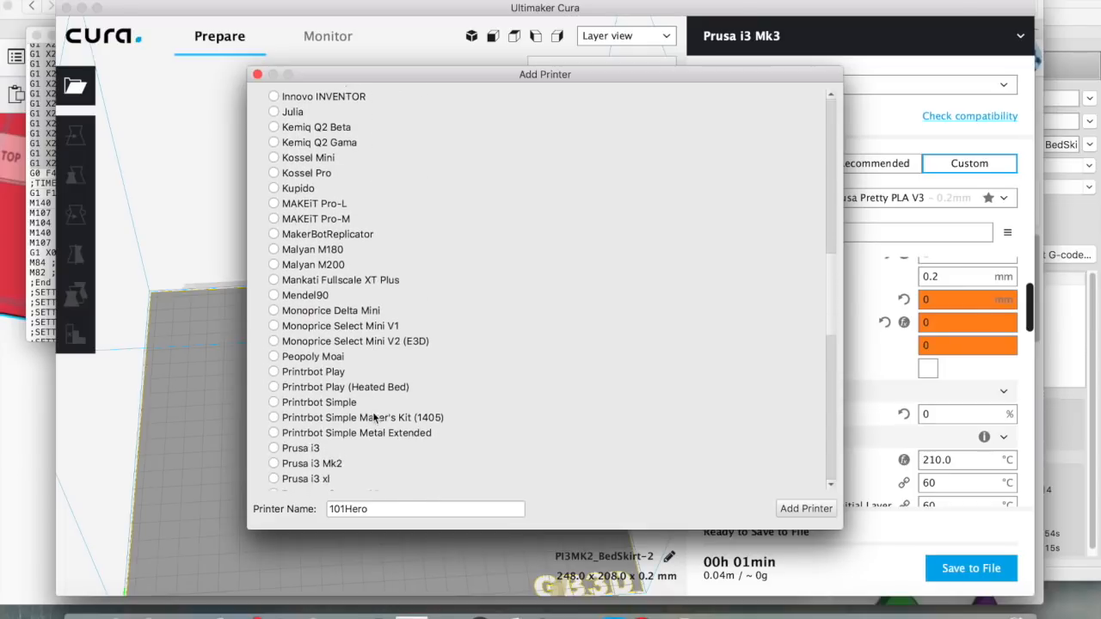
scroll(372, 412, down, 1)
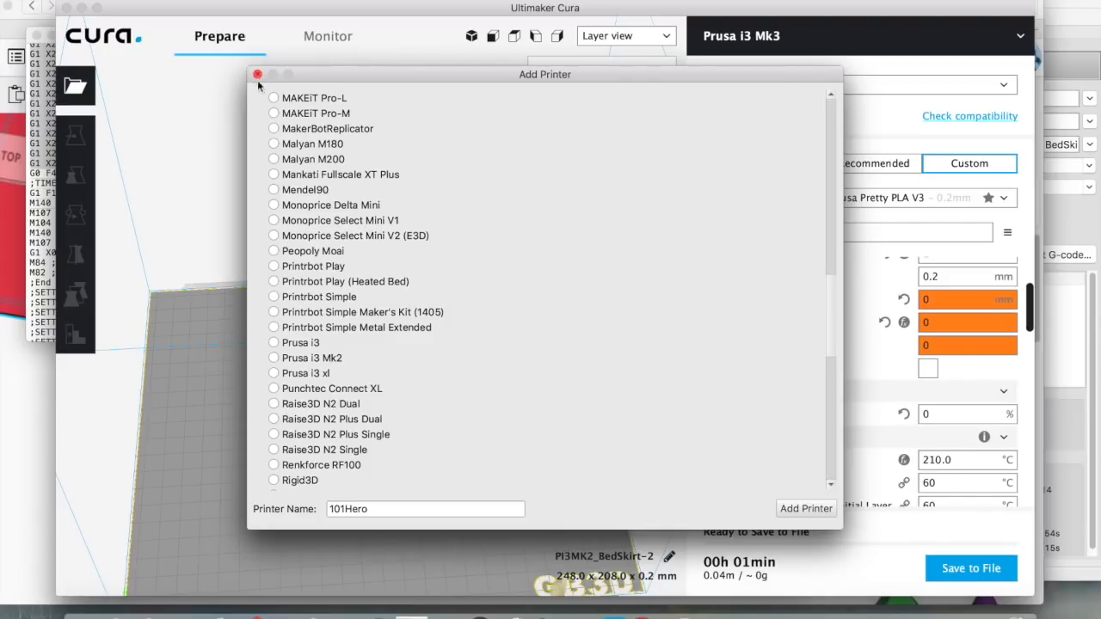
click(372, 510)
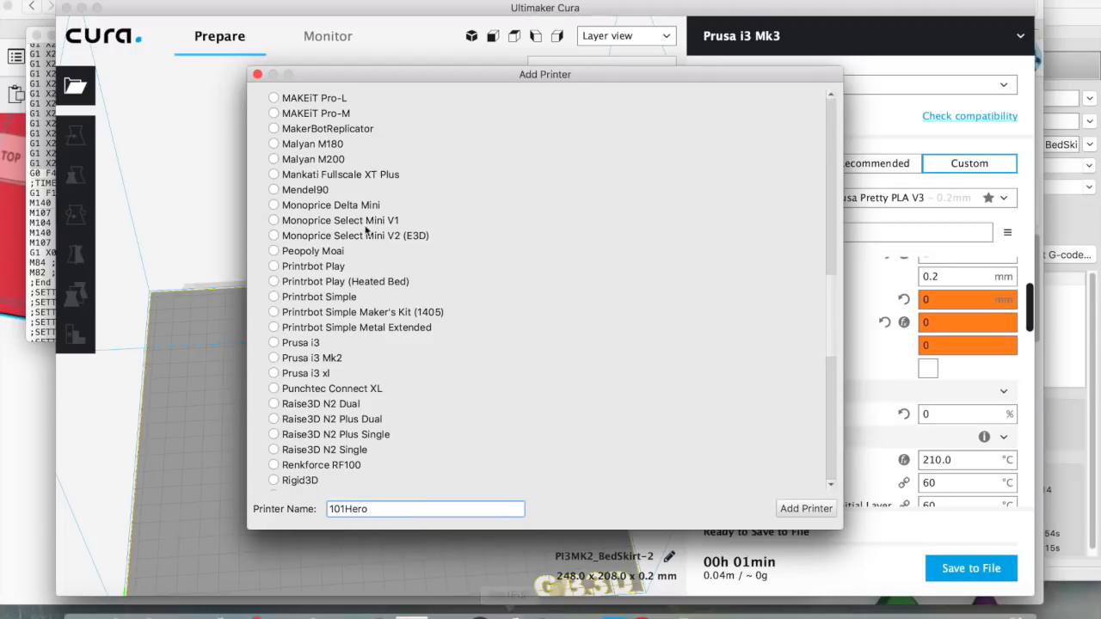
click(256, 74)
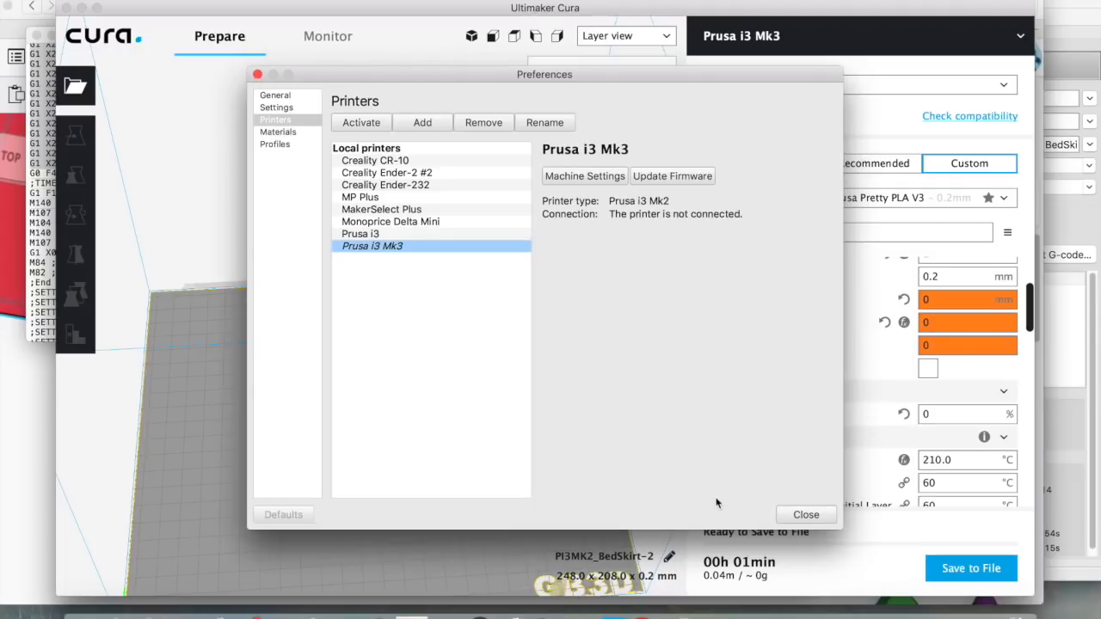
click(803, 515)
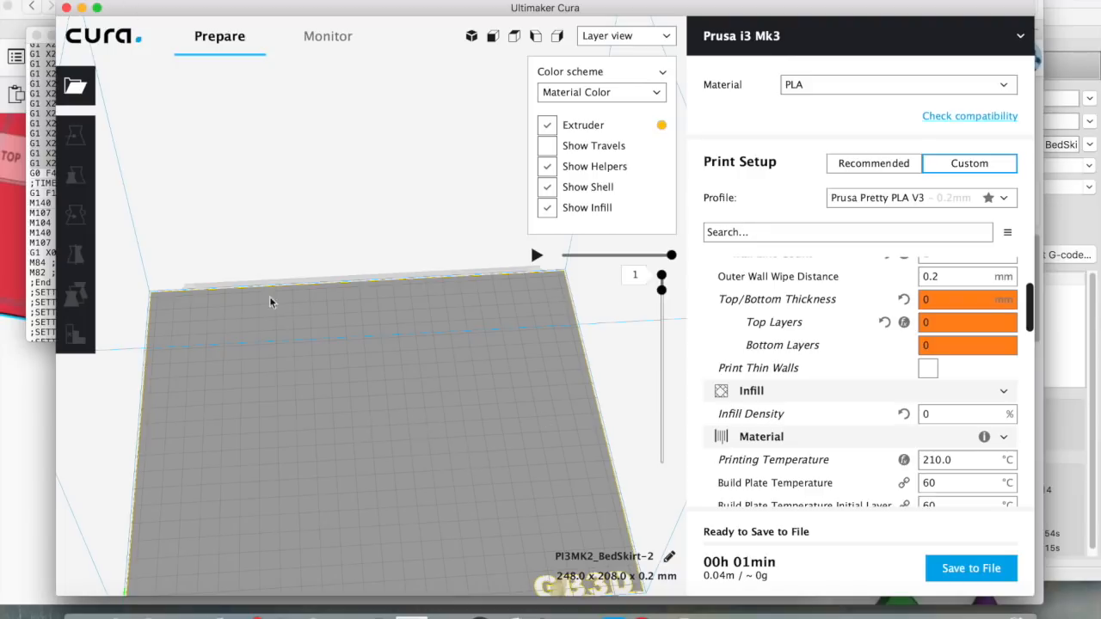
Clear the build plate and discard custom overrides by reselecting the Prusa Pretty PLA V3 profile
right_click(335, 404)
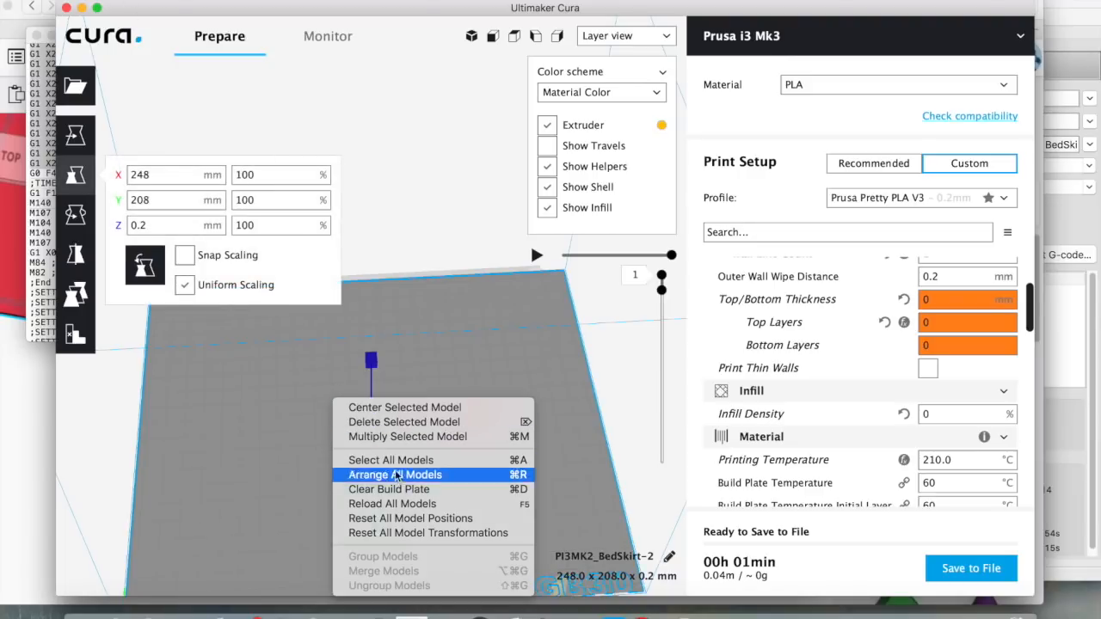
click(409, 490)
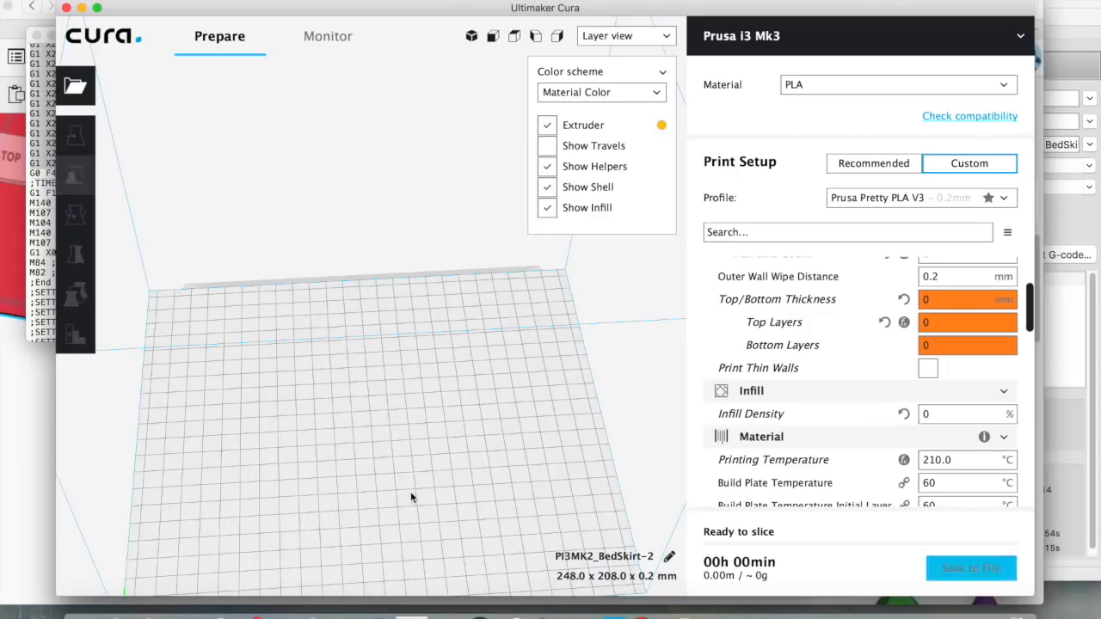
click(1006, 197)
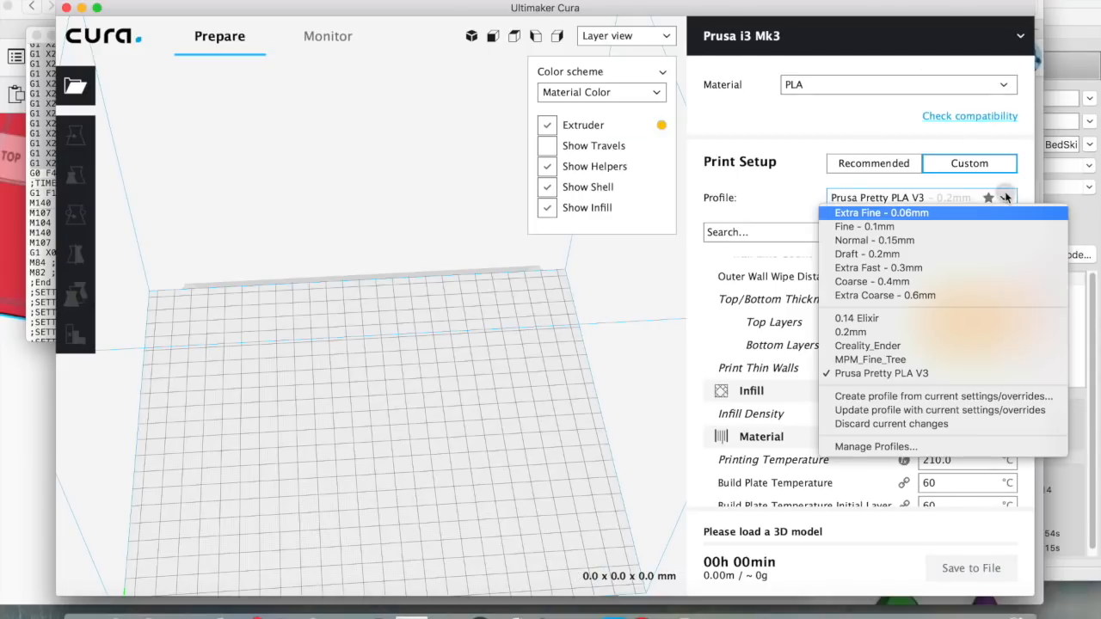
click(890, 375)
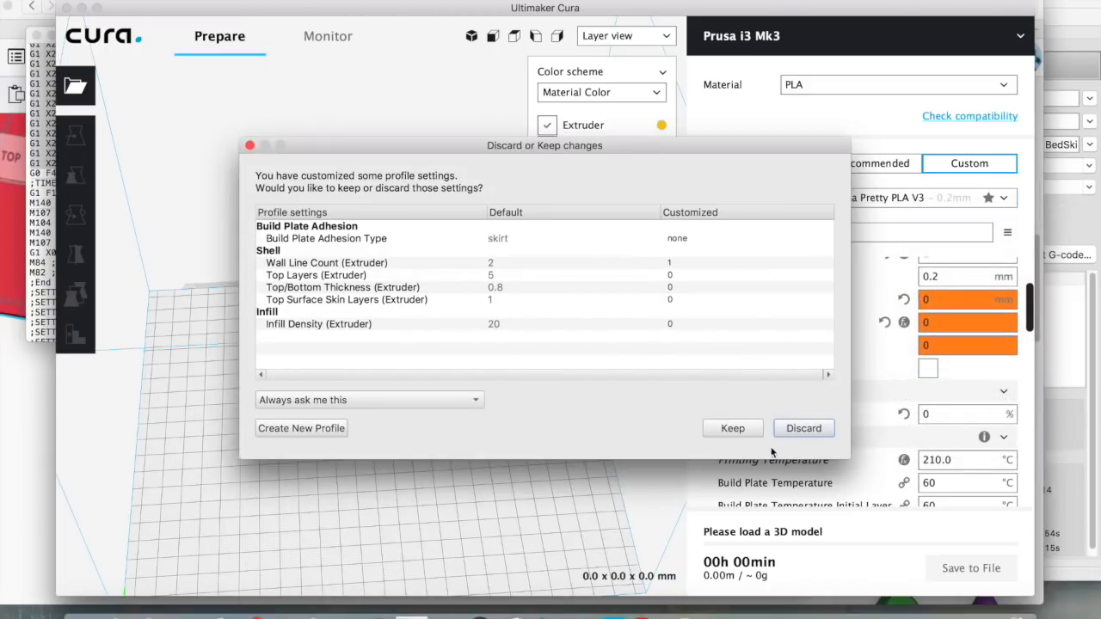
click(800, 429)
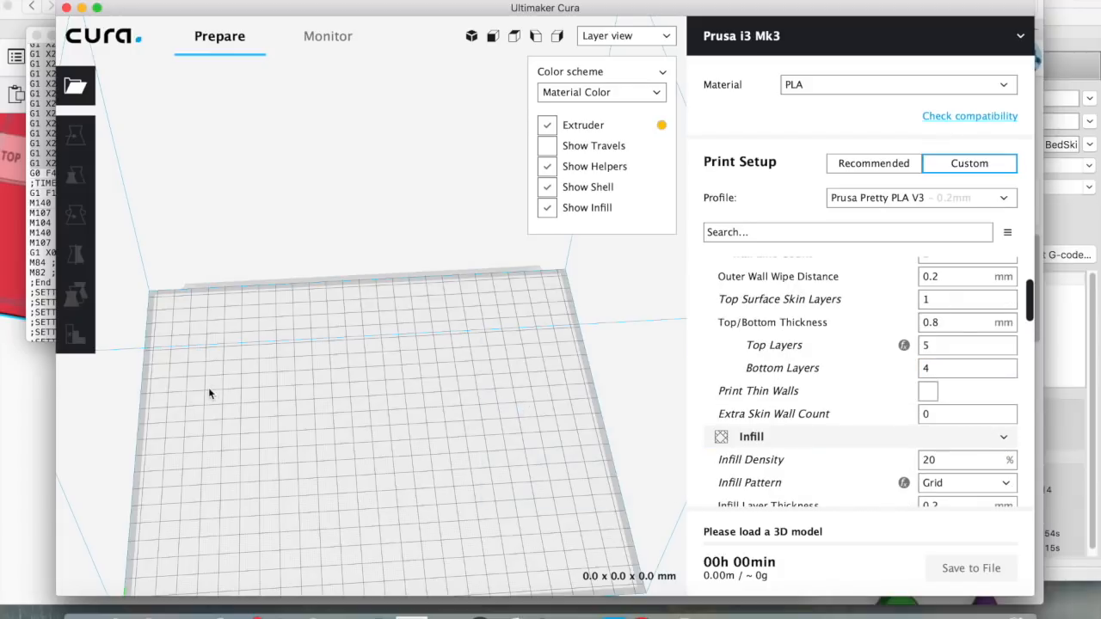
scroll(209, 387, down, 4)
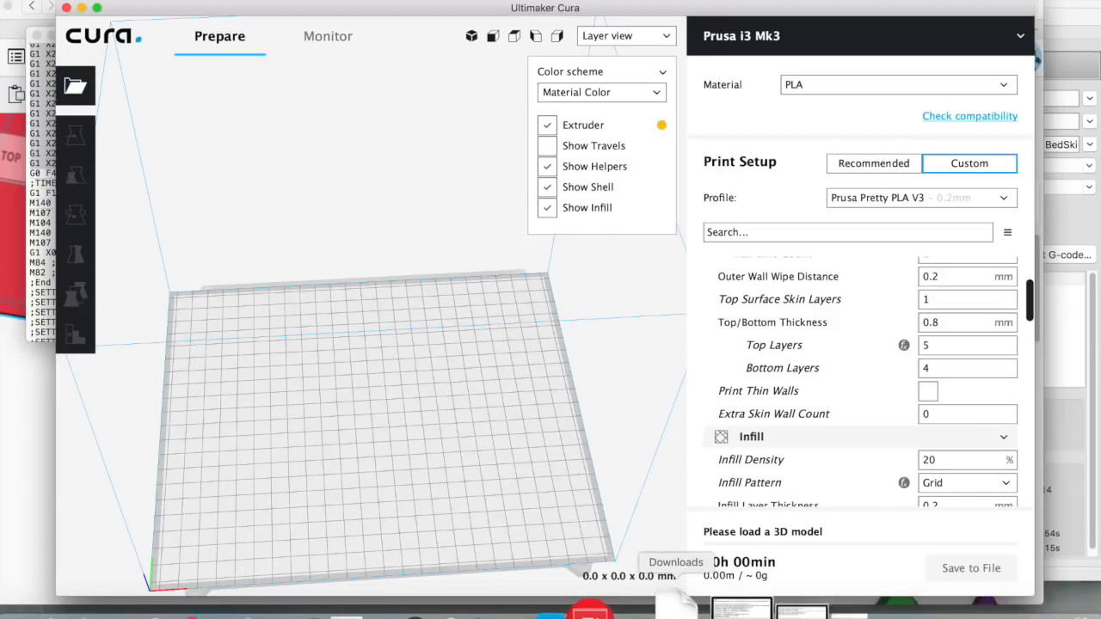
Load the Captain Greybeard model and save its 02h 44min slice as G-code in Downloads
click(91, 609)
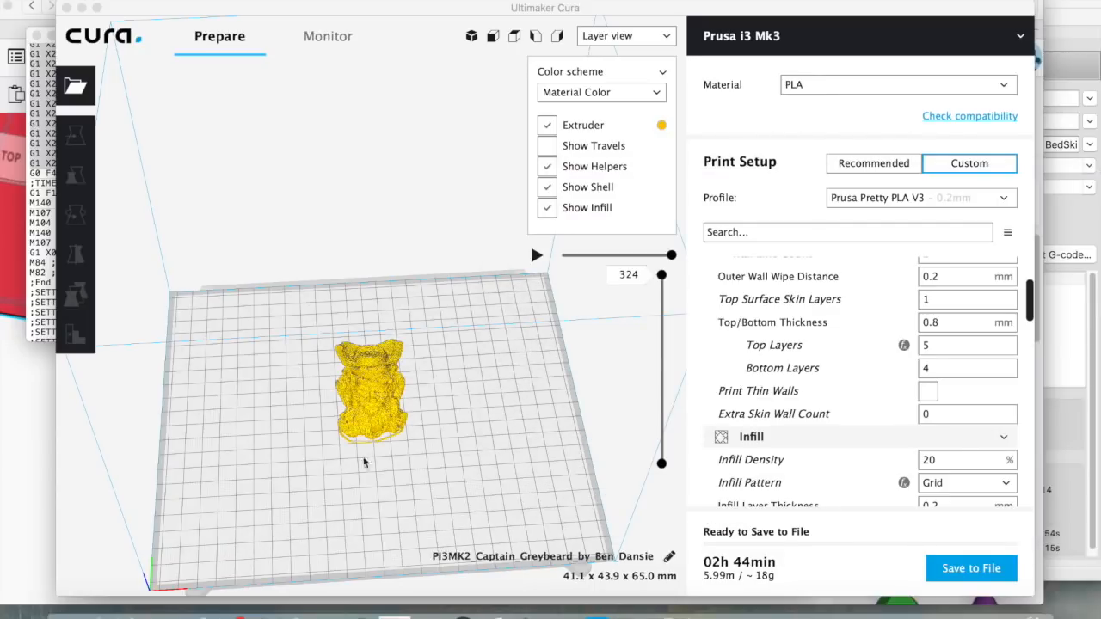
click(959, 572)
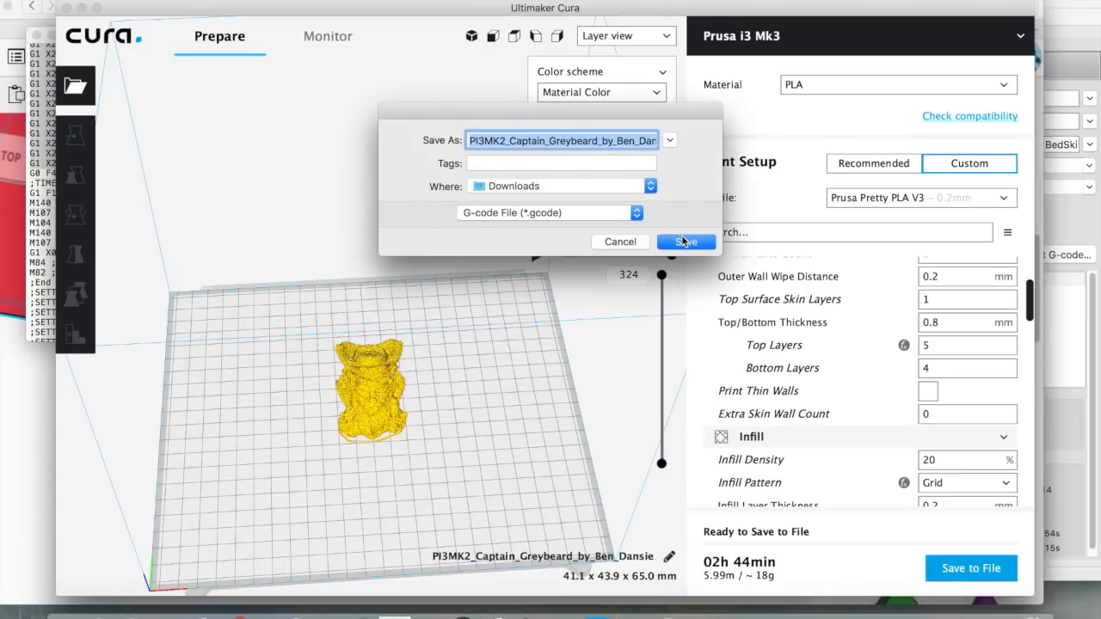
click(686, 242)
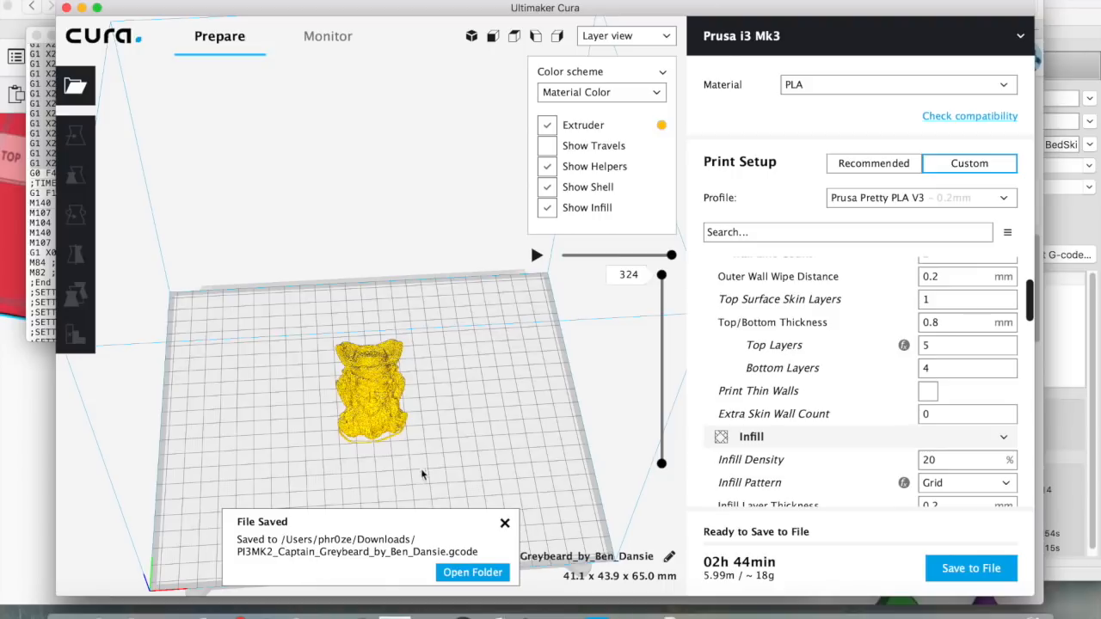
click(144, 614)
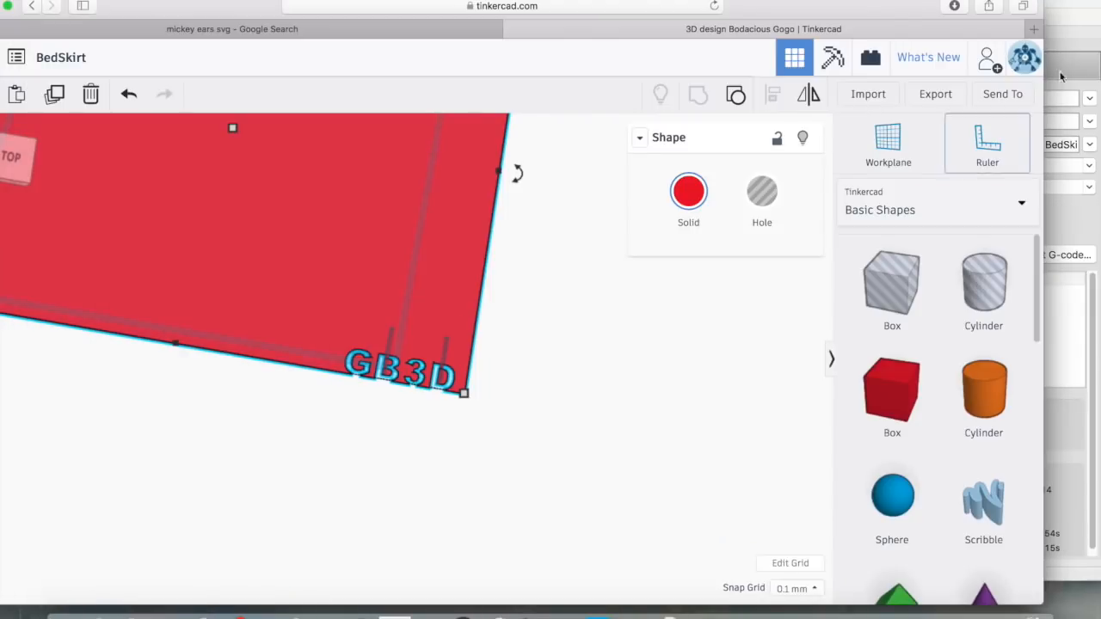
Analyse the Captain Greybeard G-code on gcode.ws (325 layers at 0.20 mm), then close that tab
click(1034, 28)
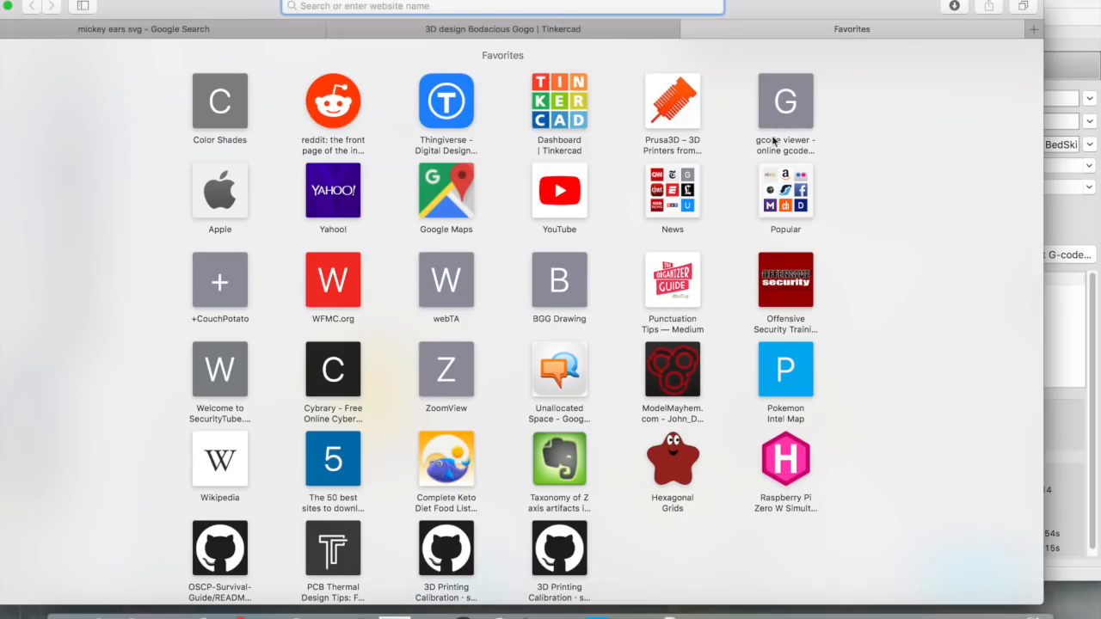
text(gcode.ws — gcode viewer - online gcode viewer and analyzer in your browser!)
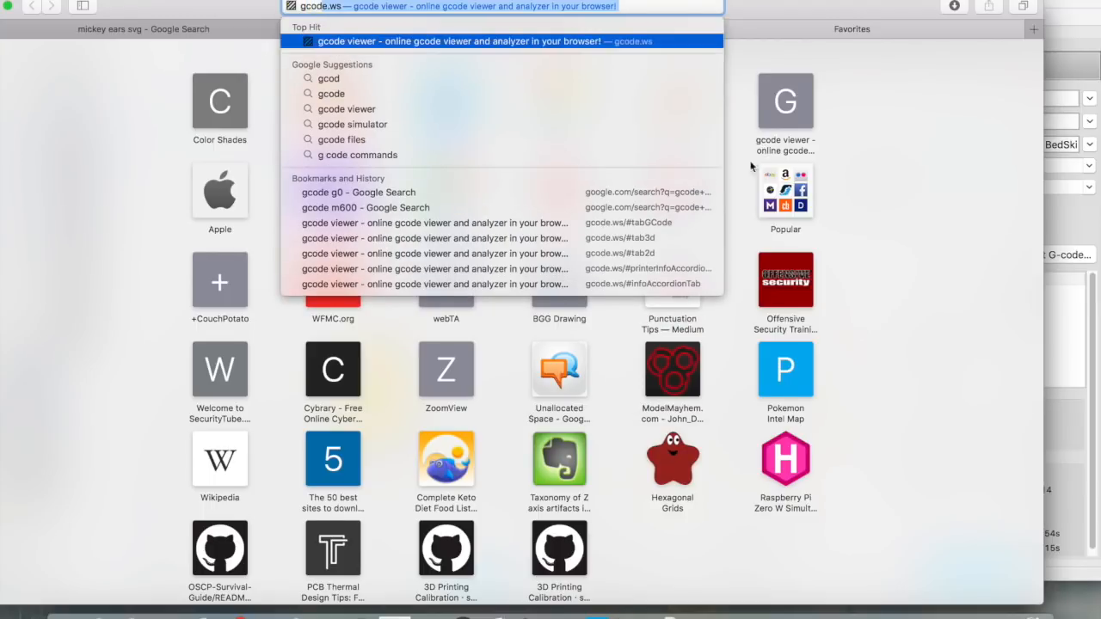
click(612, 41)
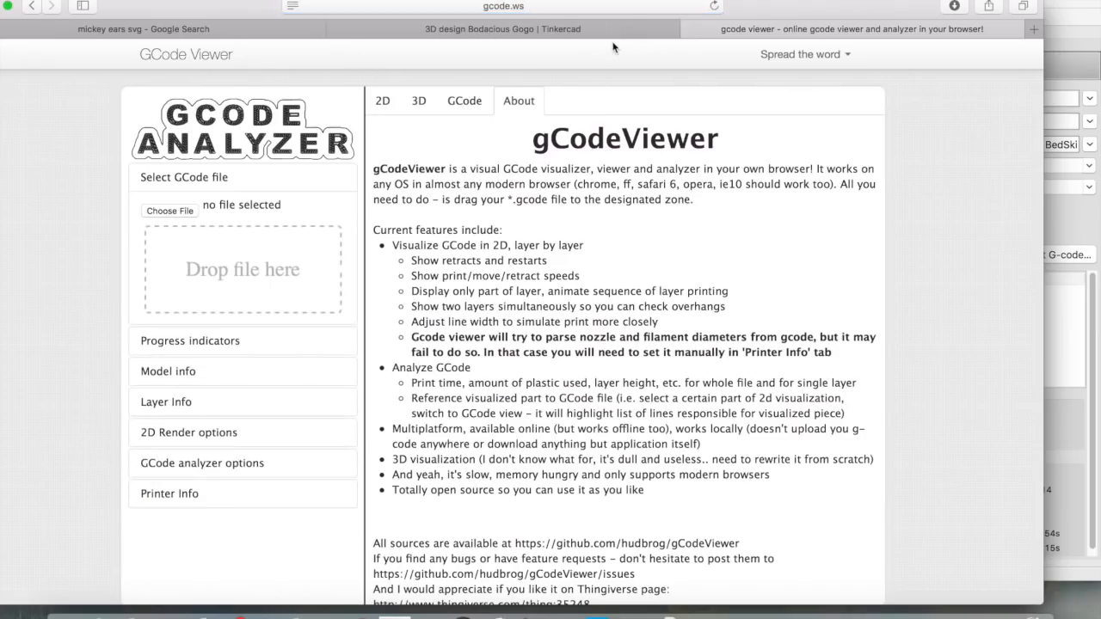
click(674, 609)
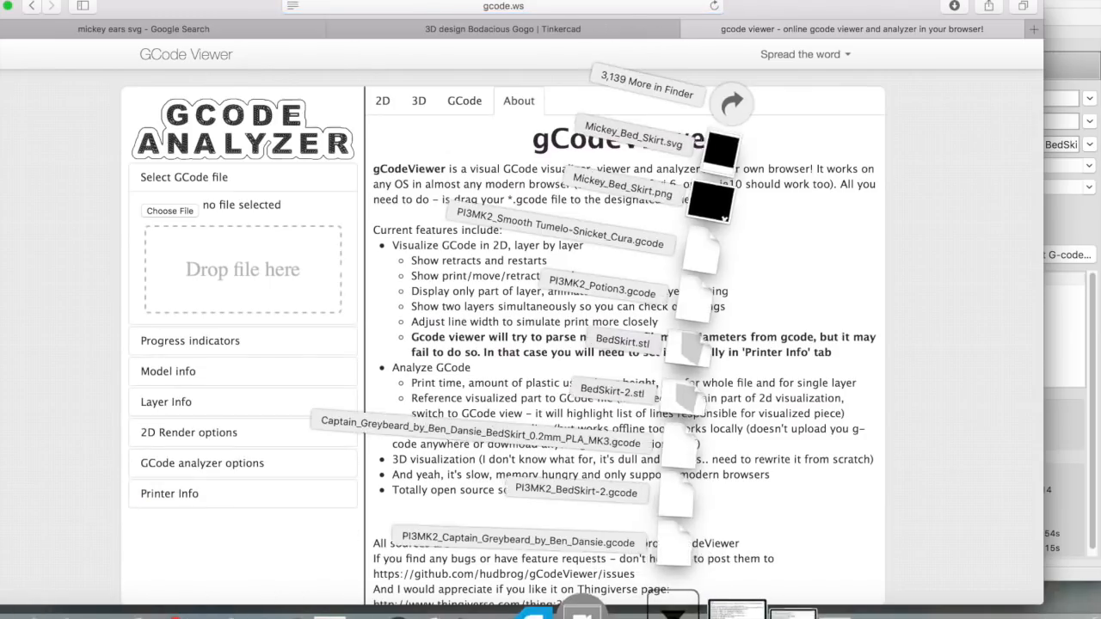
drag(680, 544, 282, 291)
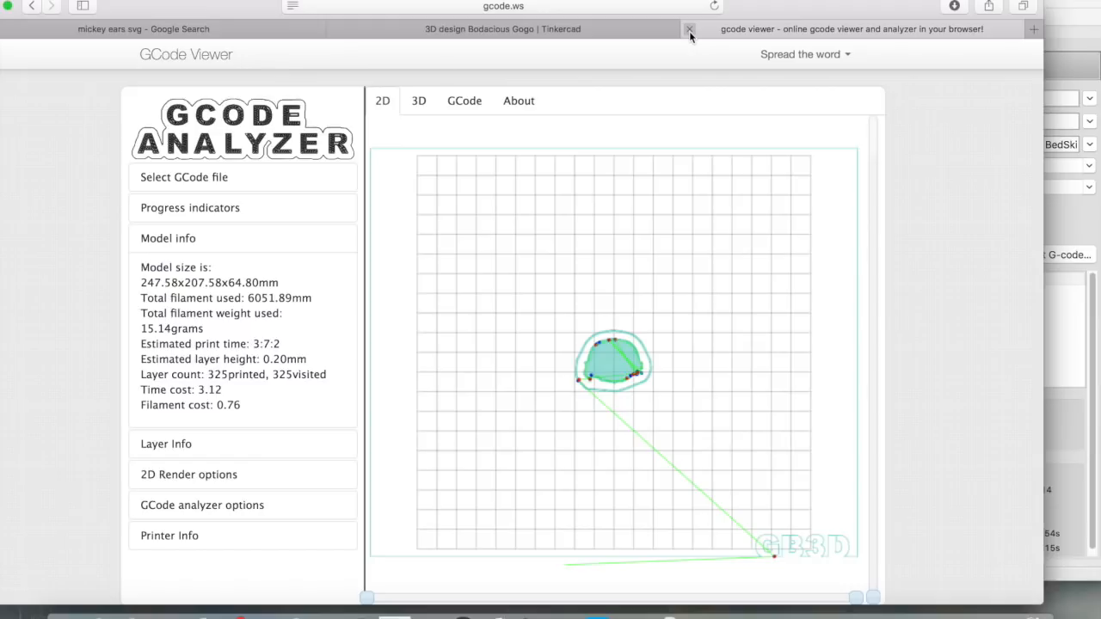
click(689, 31)
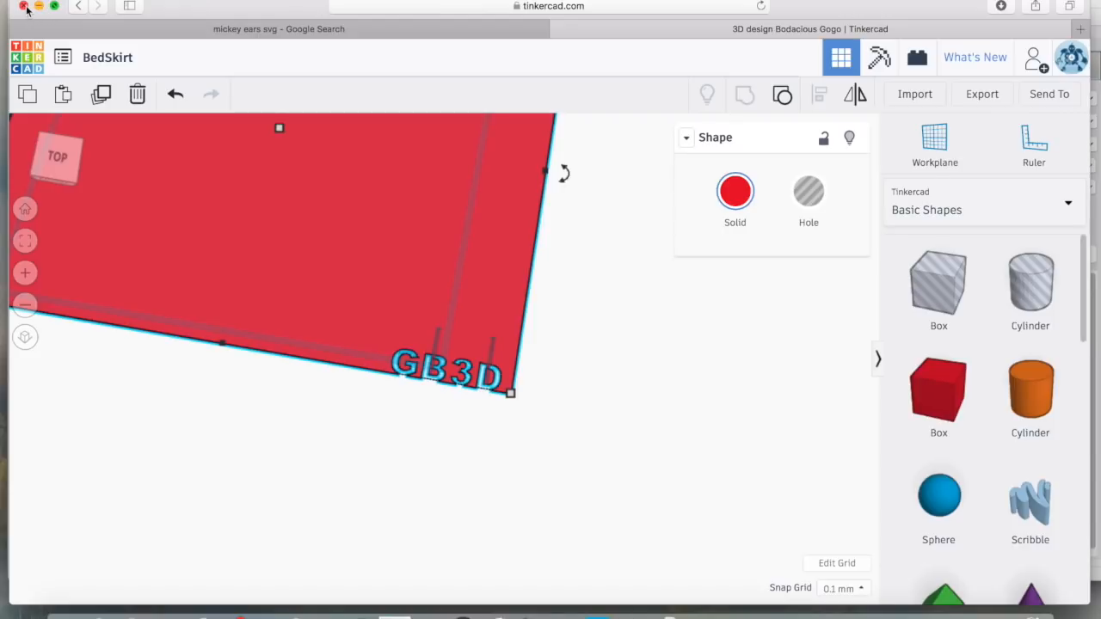
Delete the Captain Greybeard model from Cura's build plate
click(38, 6)
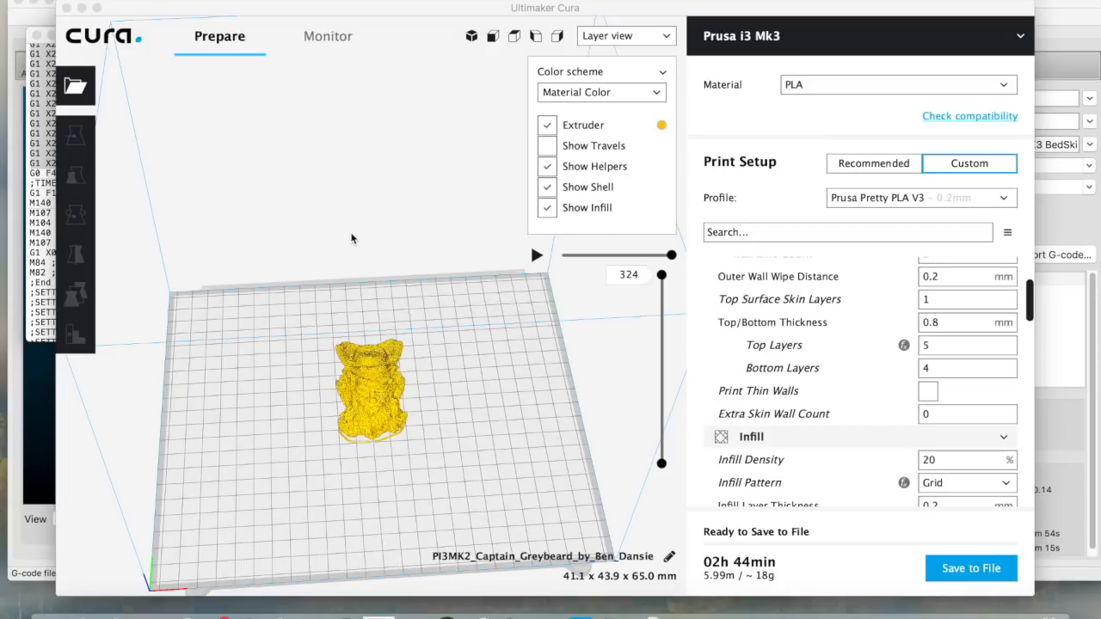
click(384, 419)
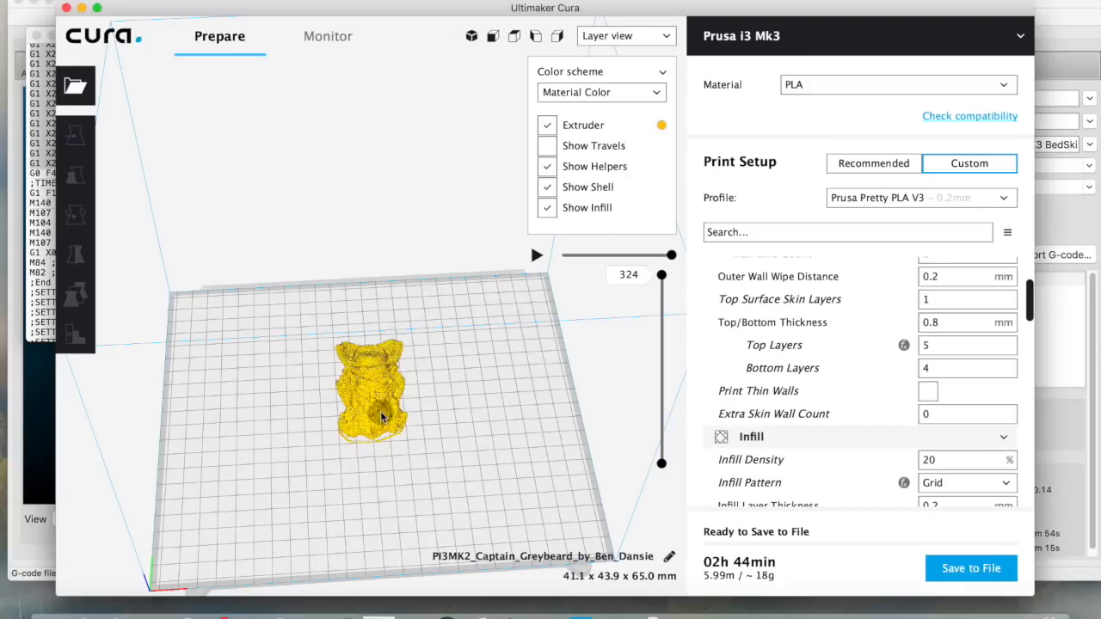
key(Delete)
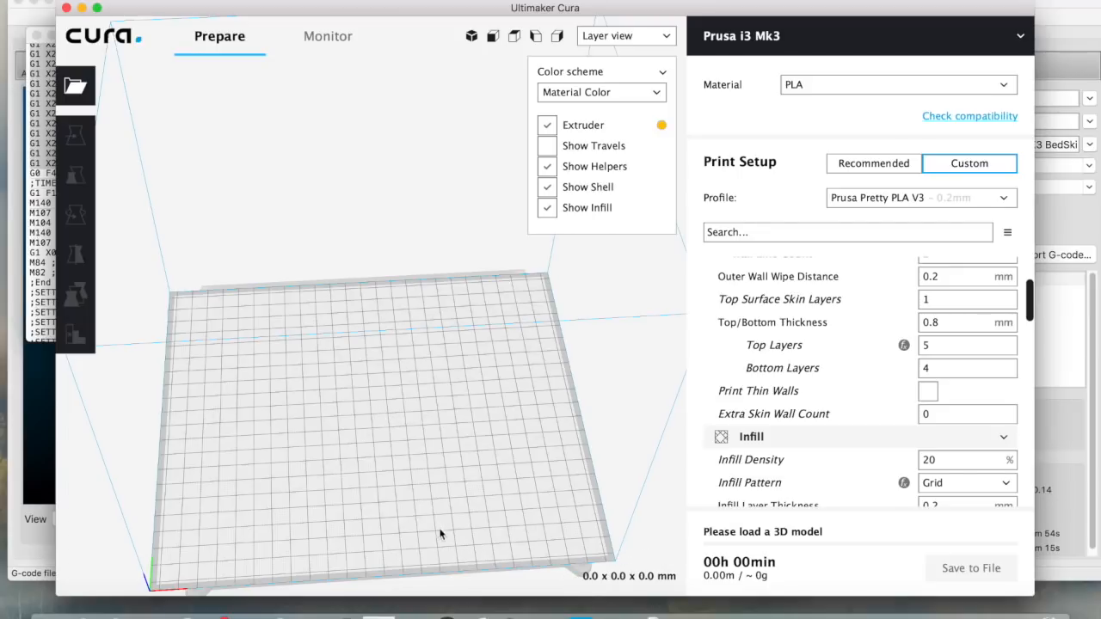
Bring the Mickey_Bed_Skirt.svg Inkscape window to the front
click(508, 607)
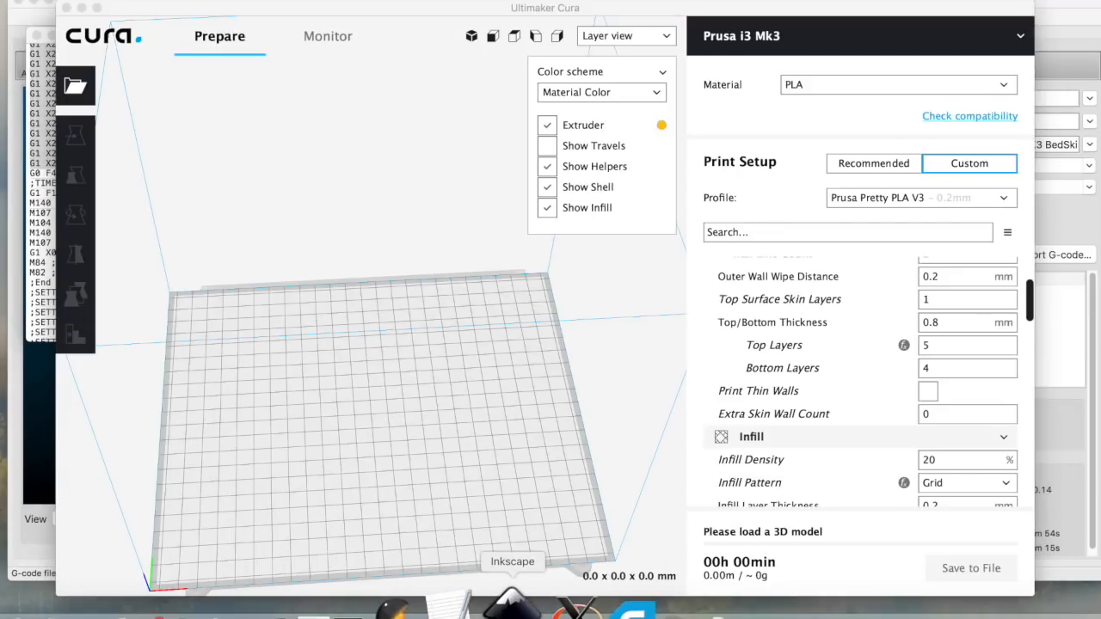
right_click(508, 602)
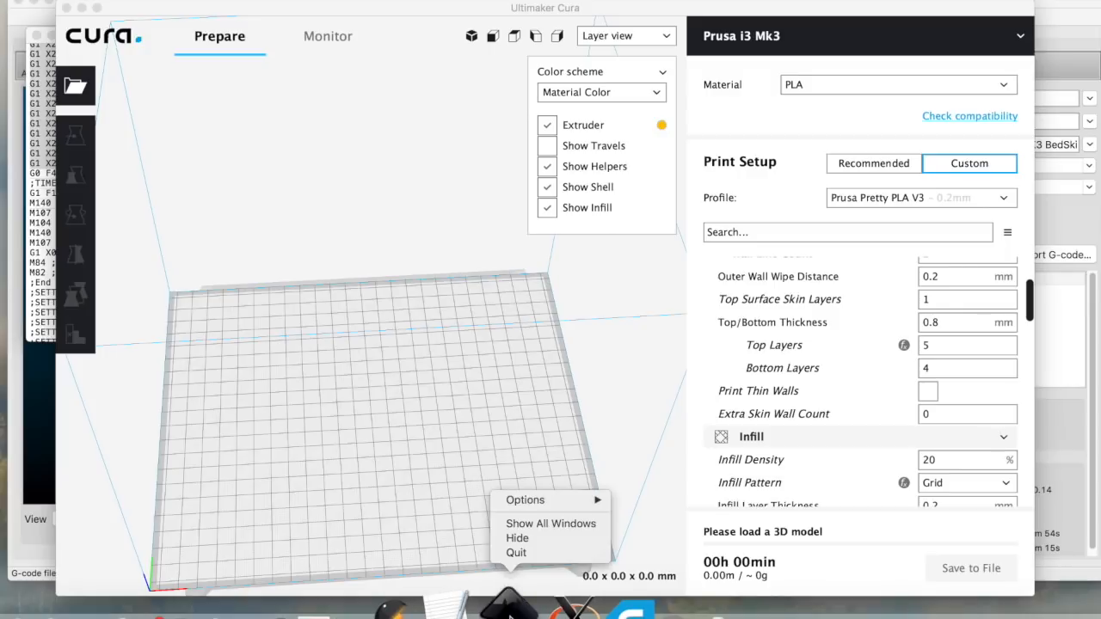
click(531, 525)
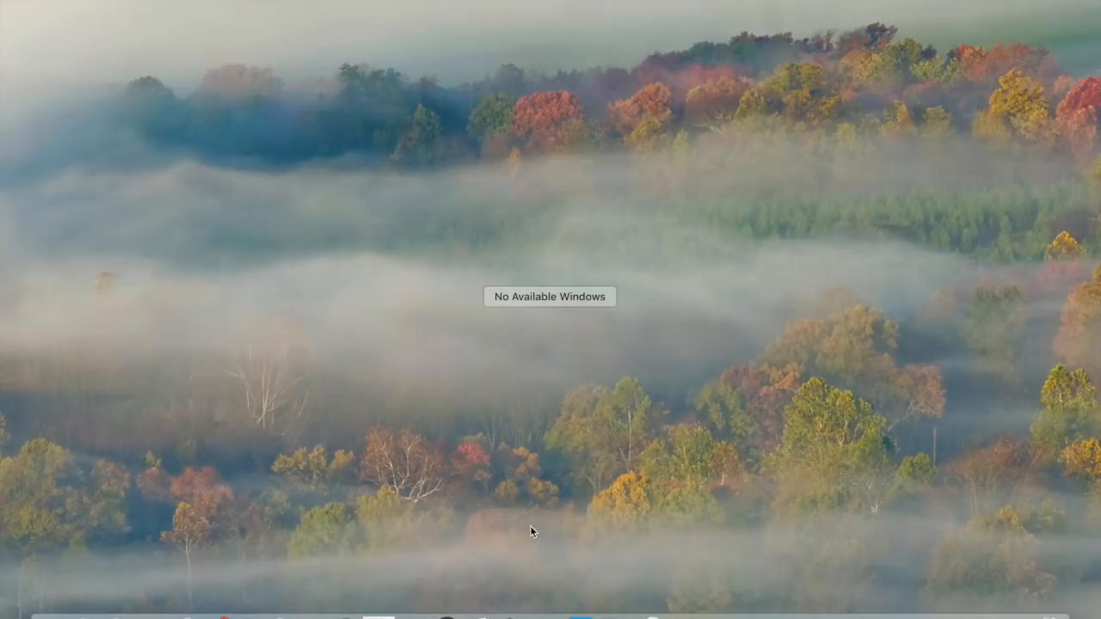
click(510, 329)
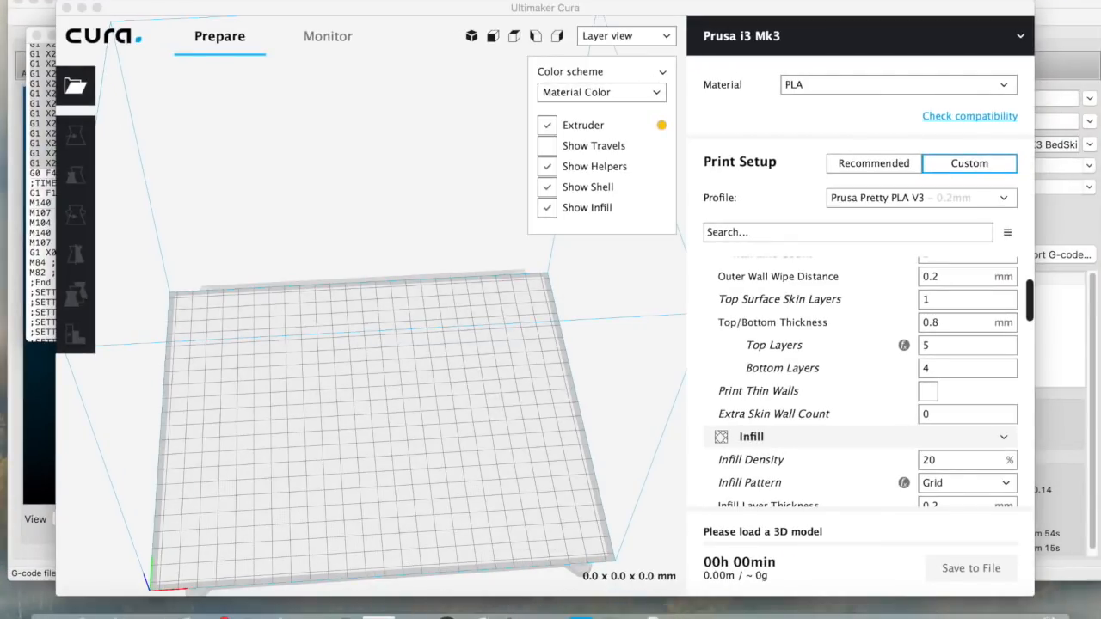
click(221, 0)
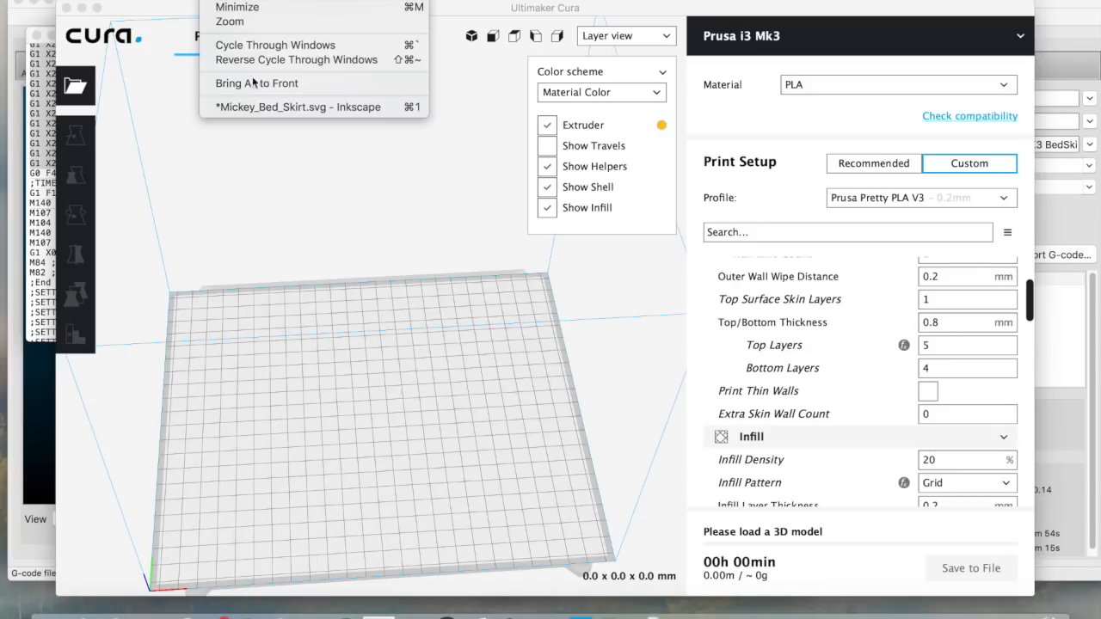
click(267, 107)
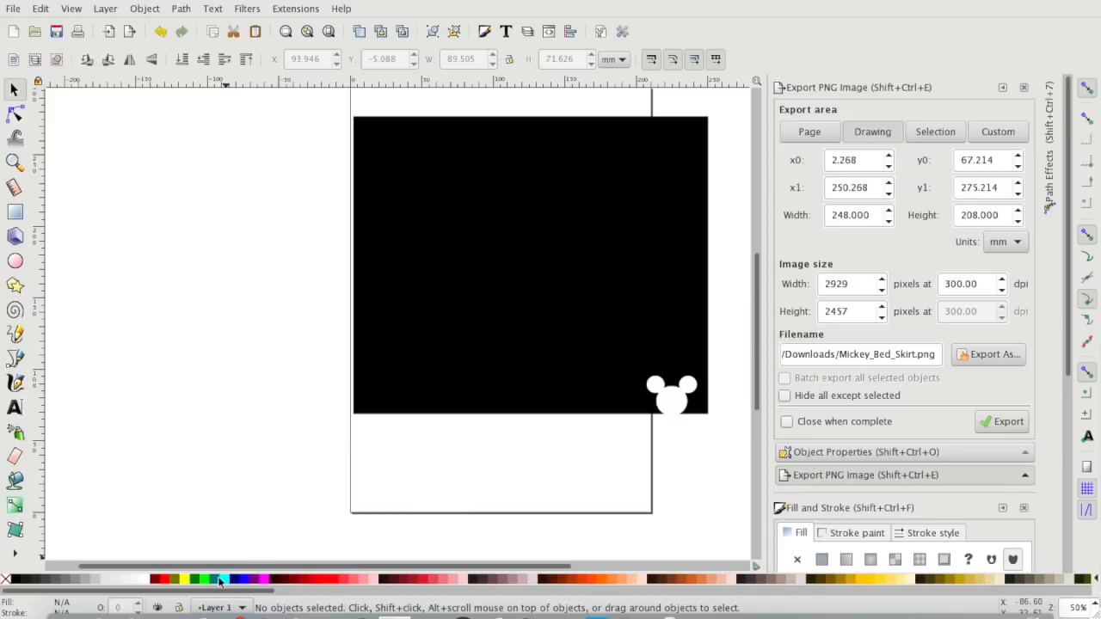
Check the Mickey ears reference image in Safari, then save the bed-skirt drawing in Inkscape
click(144, 607)
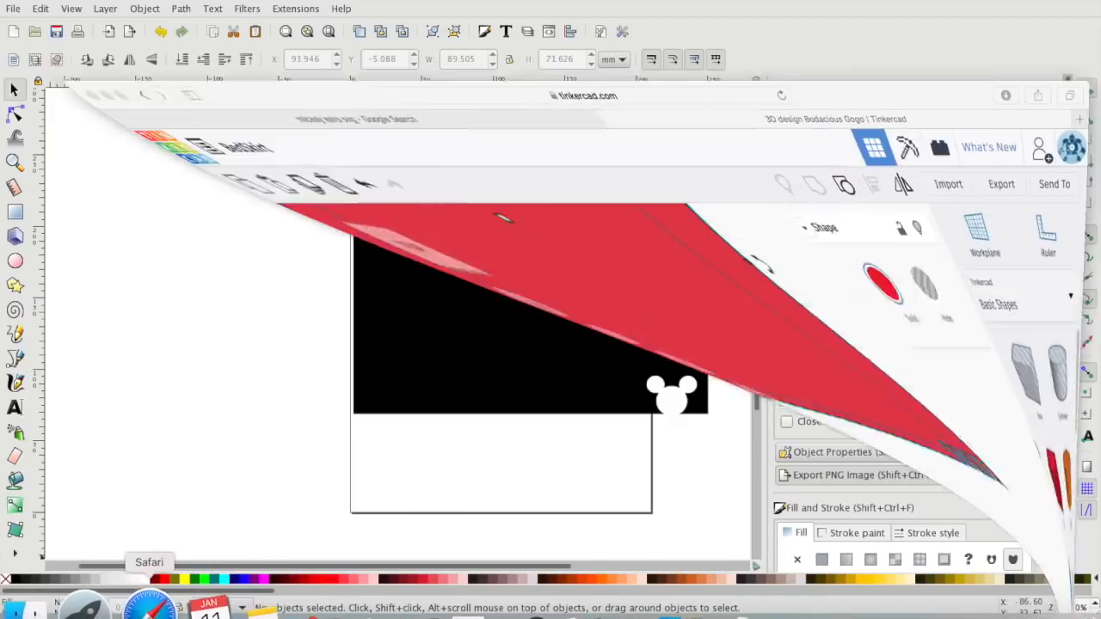
click(372, 29)
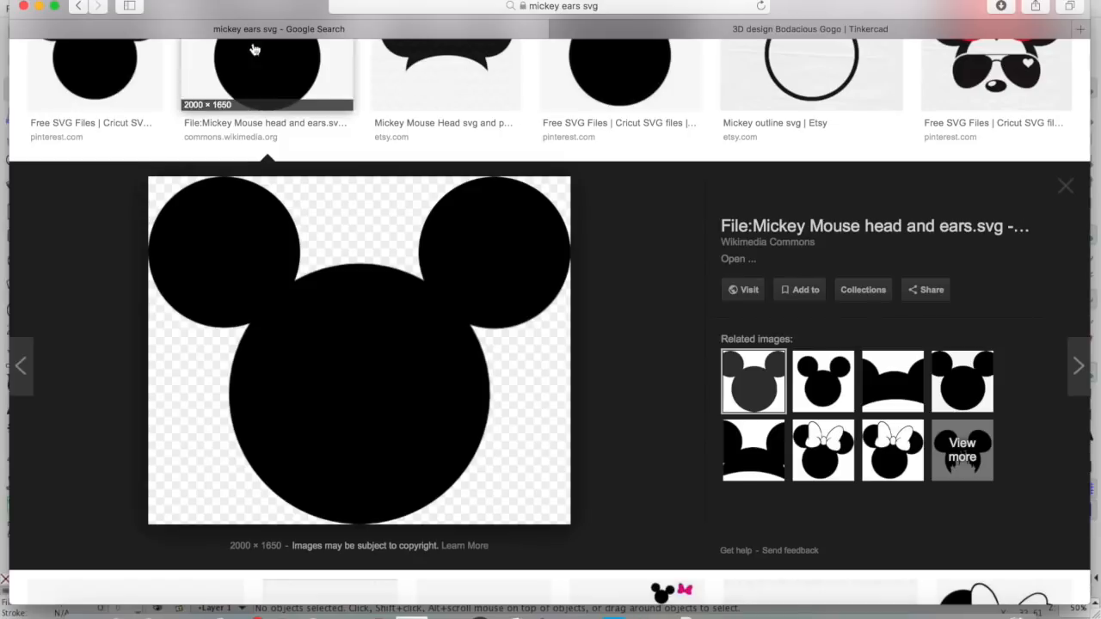
click(40, 7)
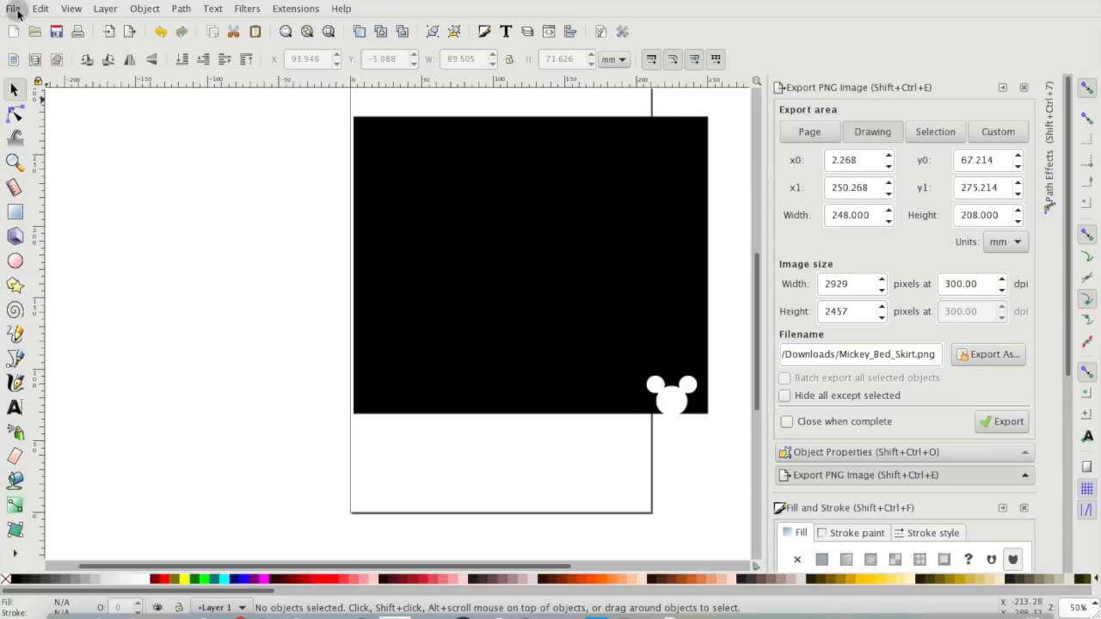
click(16, 10)
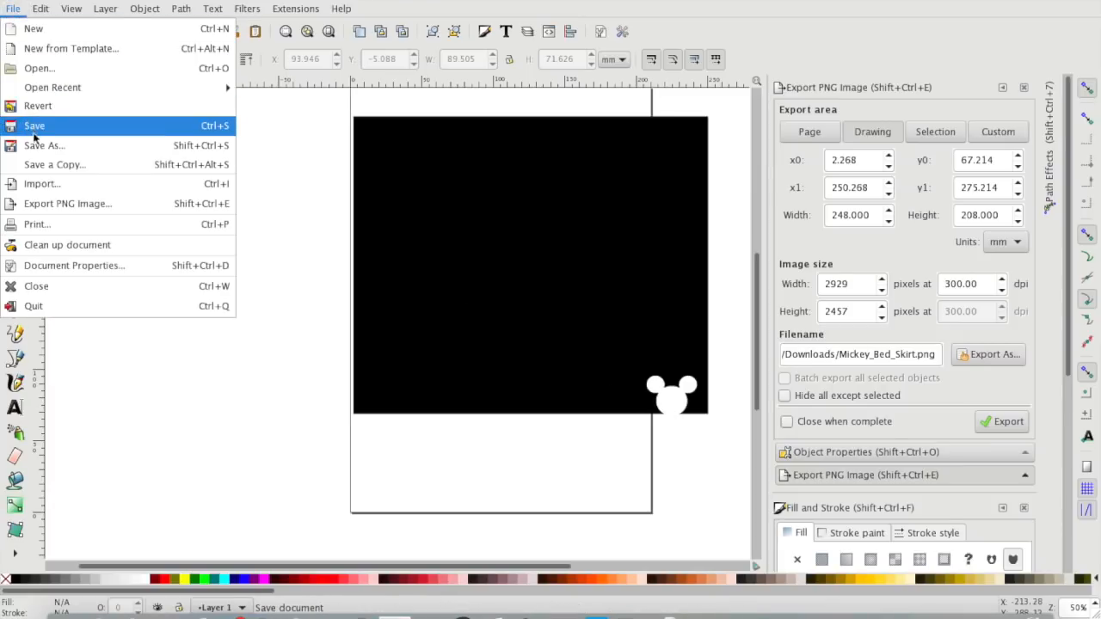
click(67, 204)
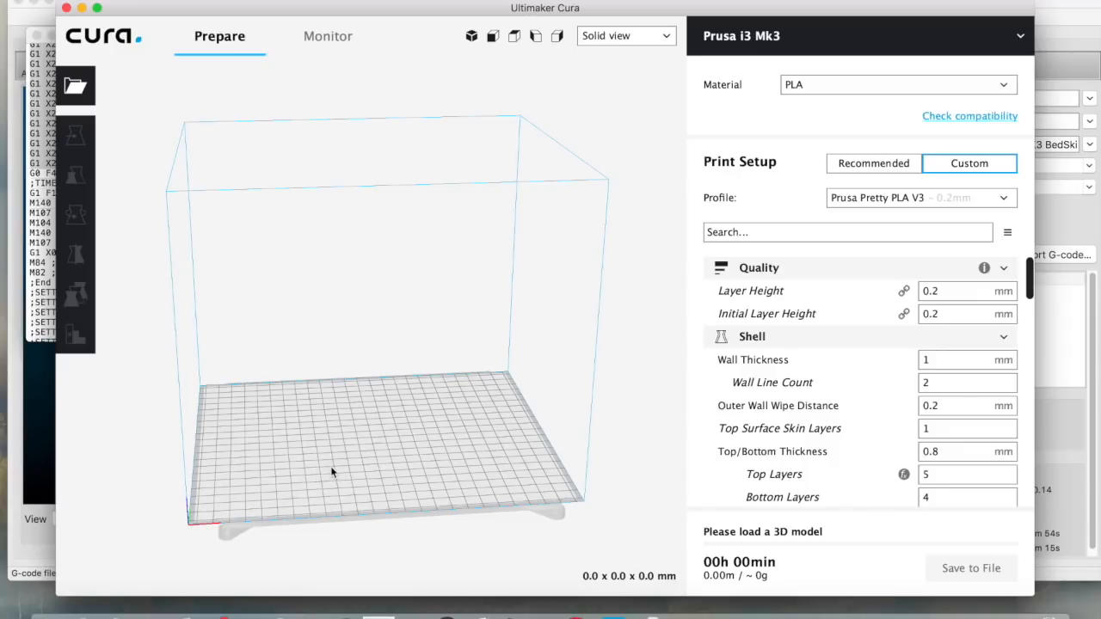
Load Mickey_Bed_Skirt.png onto the build plate
click(72, 89)
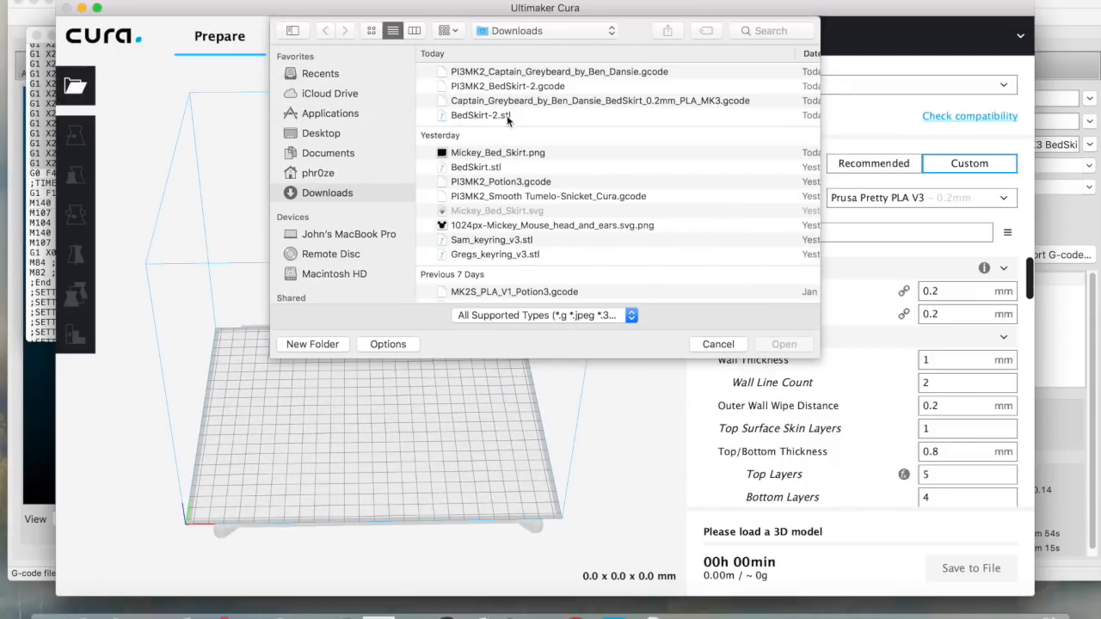
click(484, 154)
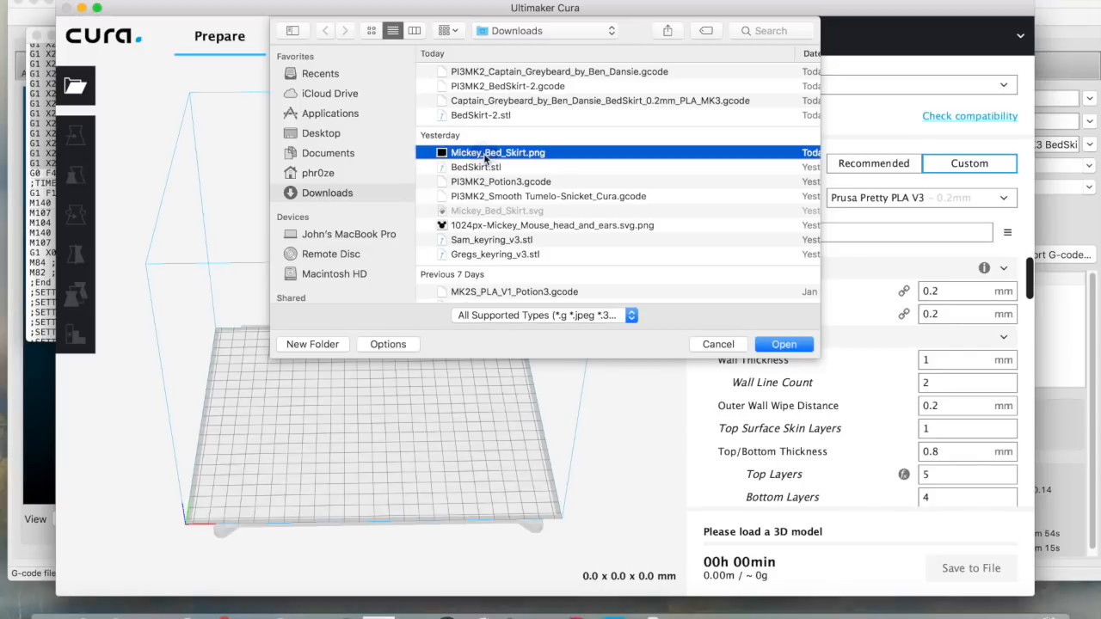
click(784, 345)
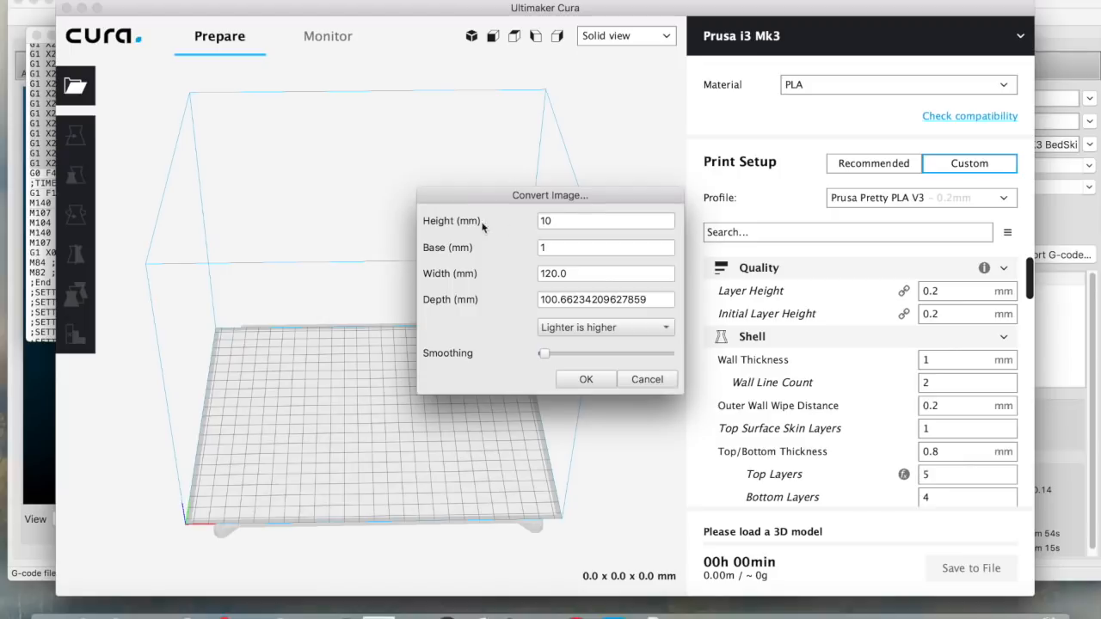
Convert the image as a heightmap: 0.2 mm height, 0 mm base, 248 mm width, darker is higher
mouse_move(456, 226)
drag(555, 221, 523, 222)
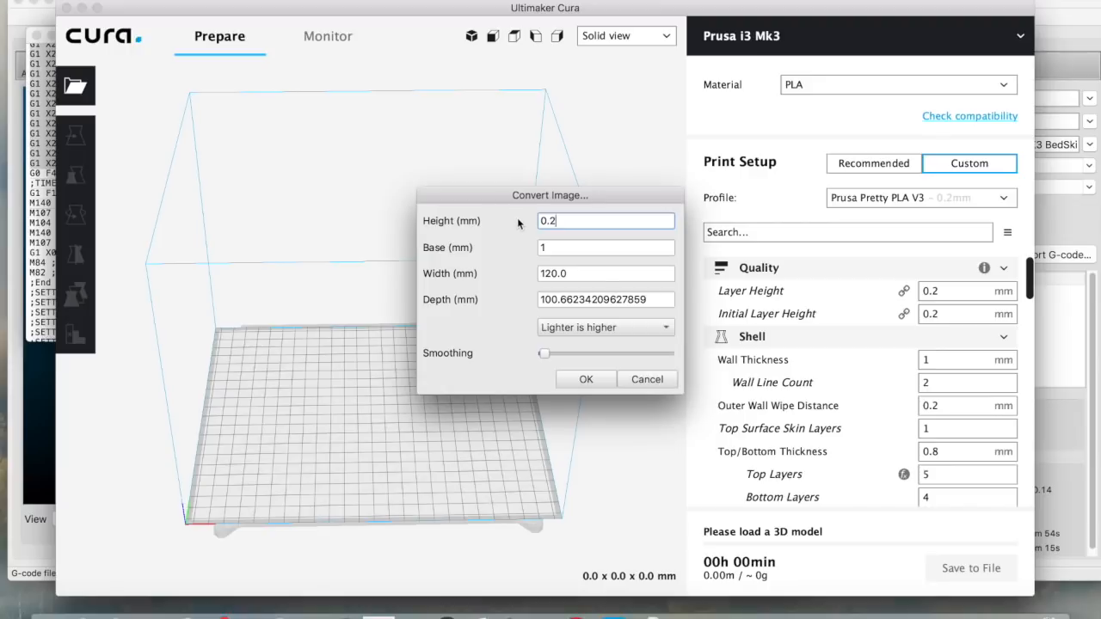
drag(541, 247, 532, 250)
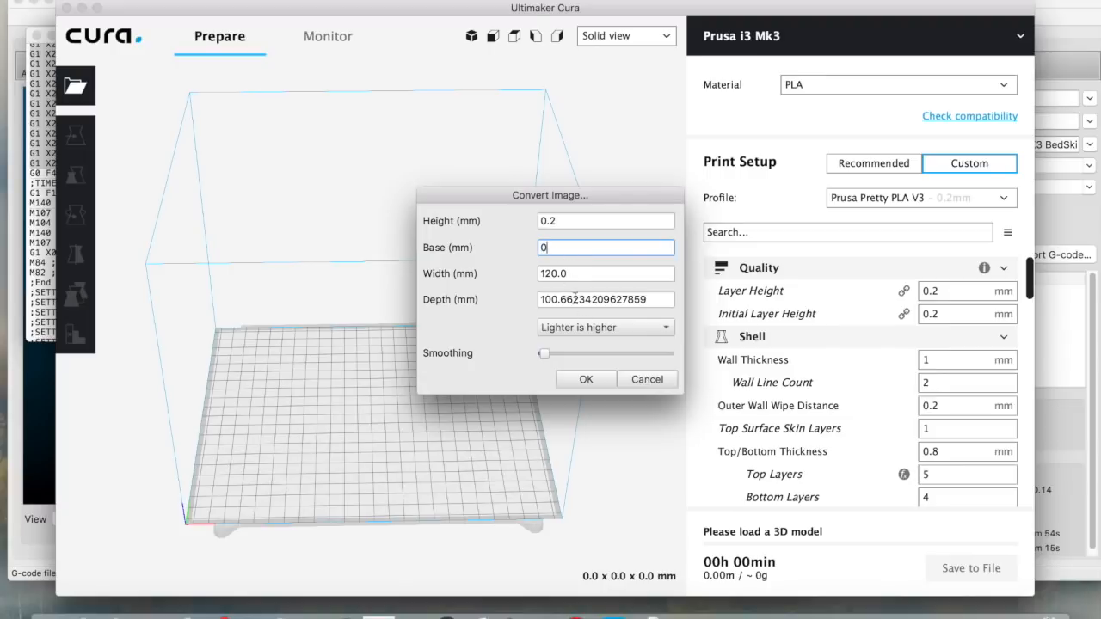
drag(580, 273, 522, 272)
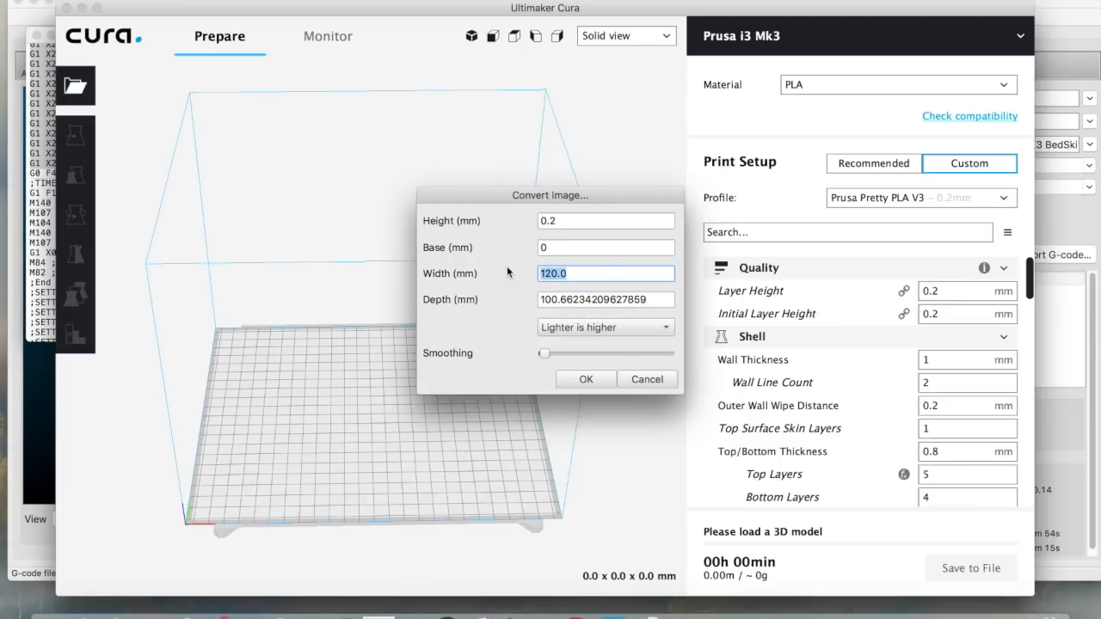
text(248)
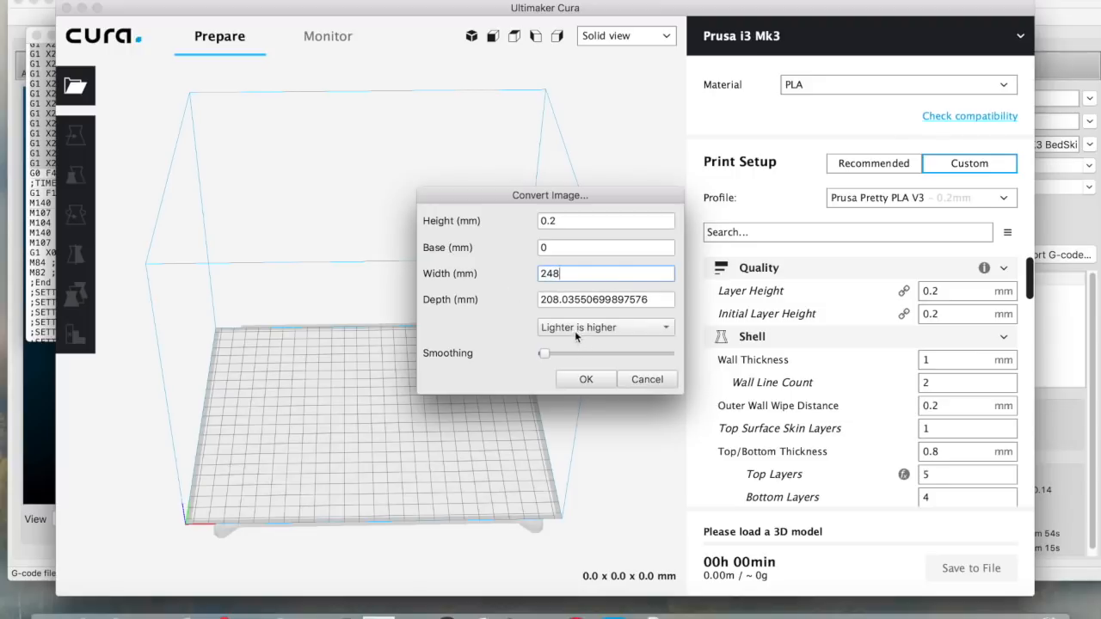
mouse_move(574, 331)
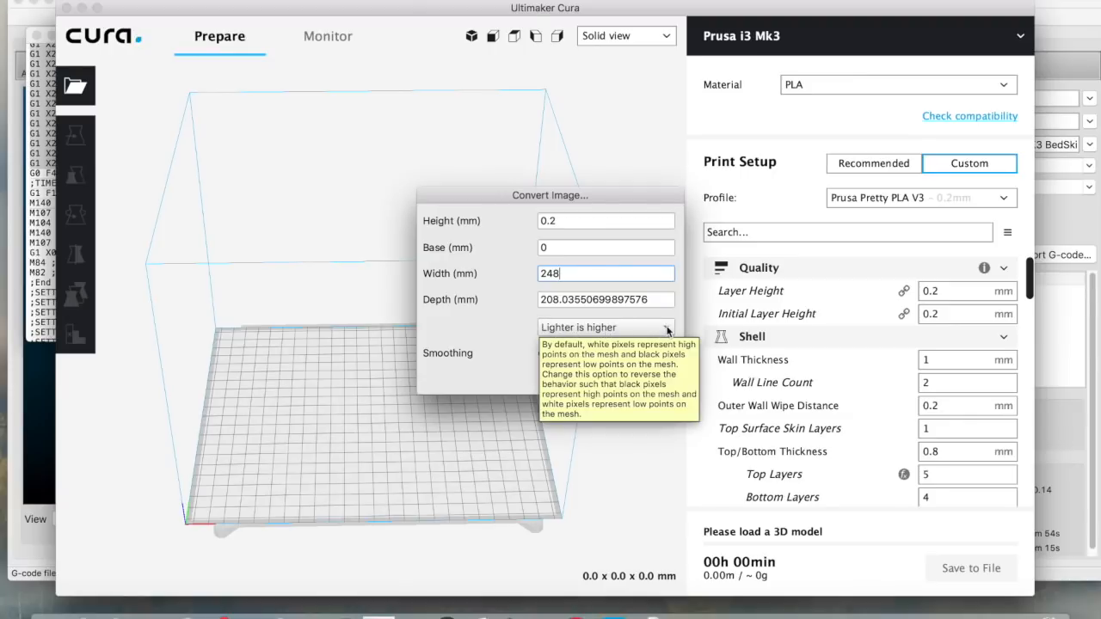
click(668, 331)
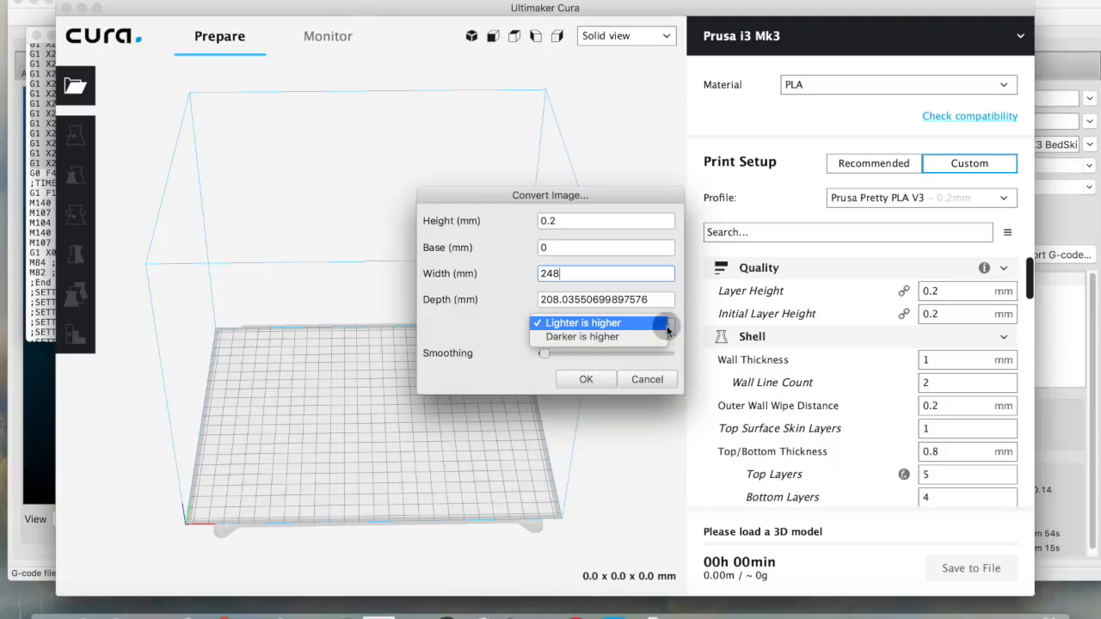
click(635, 337)
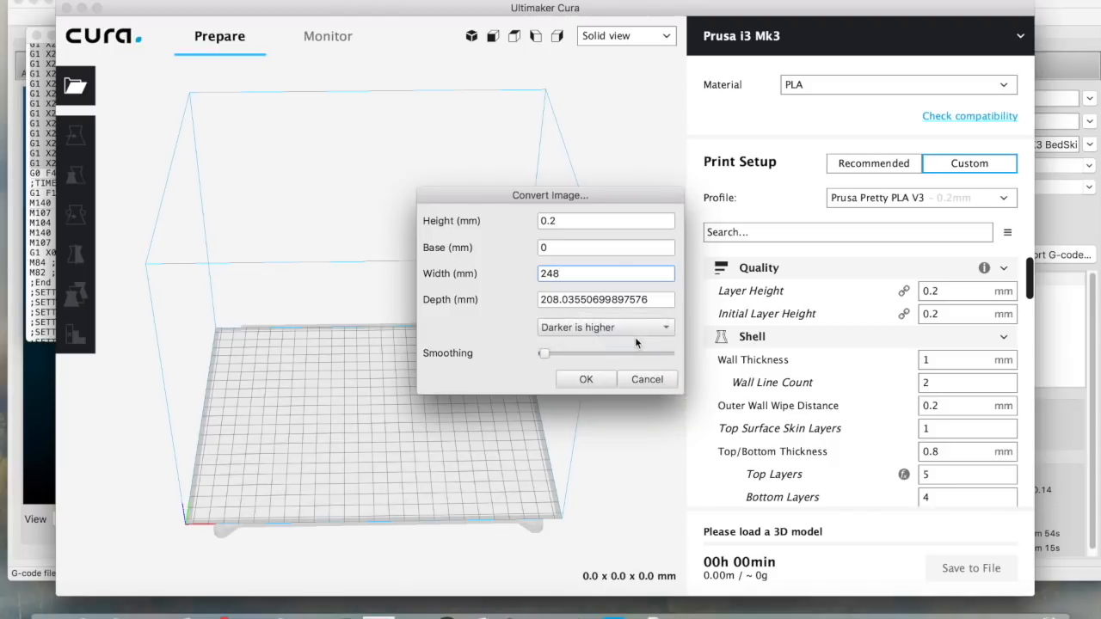
click(585, 379)
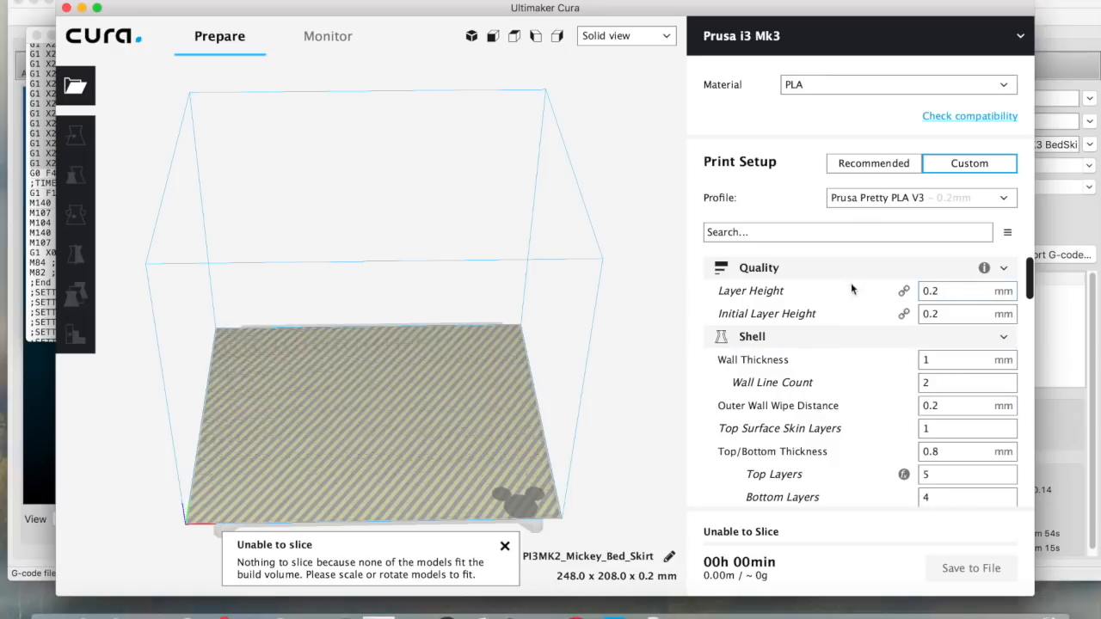
Inspect the sliced bed skirt in Layer view and save the print to a file
mouse_move(831, 405)
scroll(831, 405, down, 3)
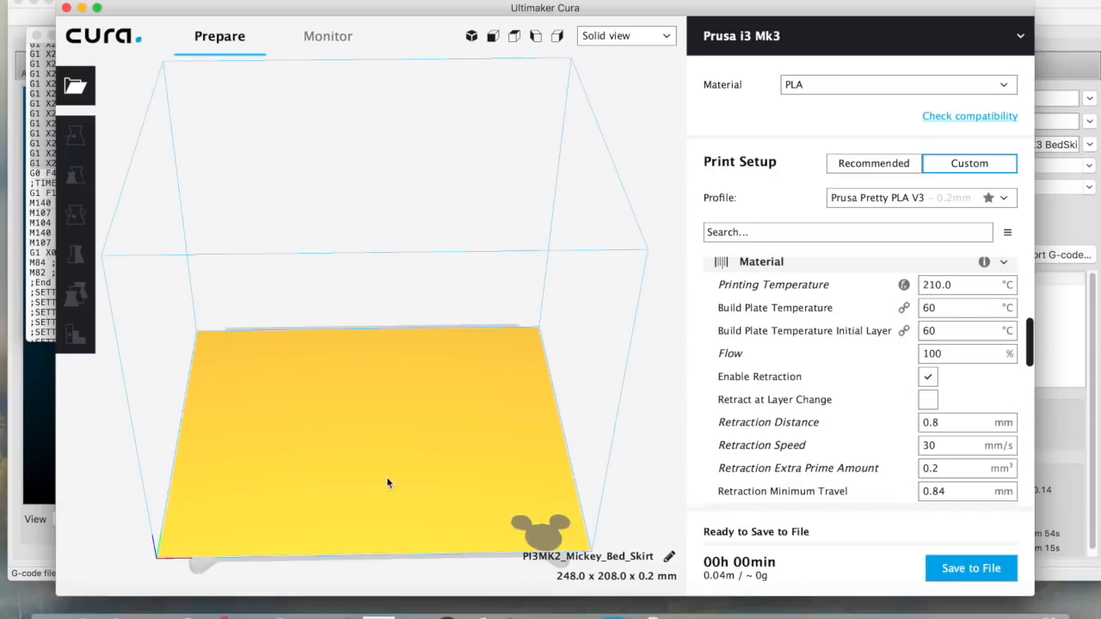
click(654, 35)
click(619, 78)
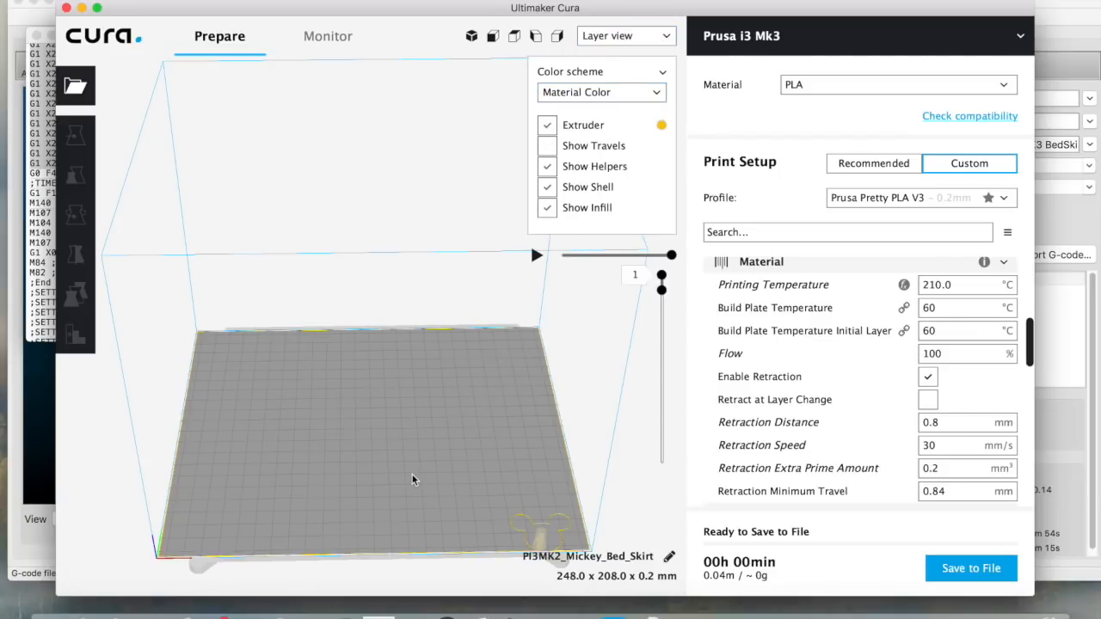
click(946, 563)
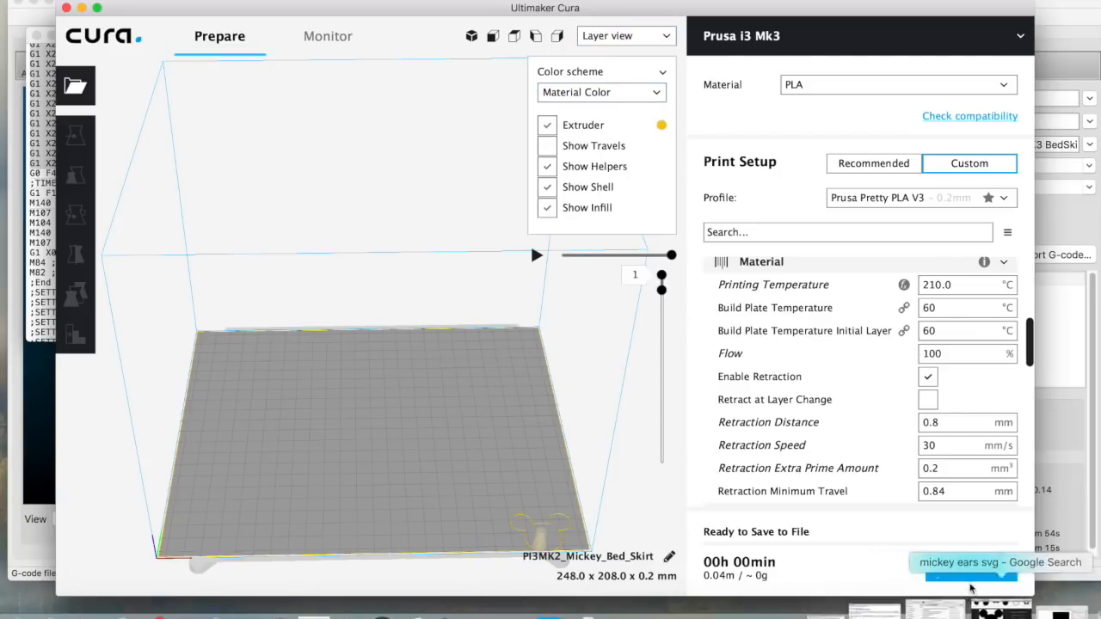